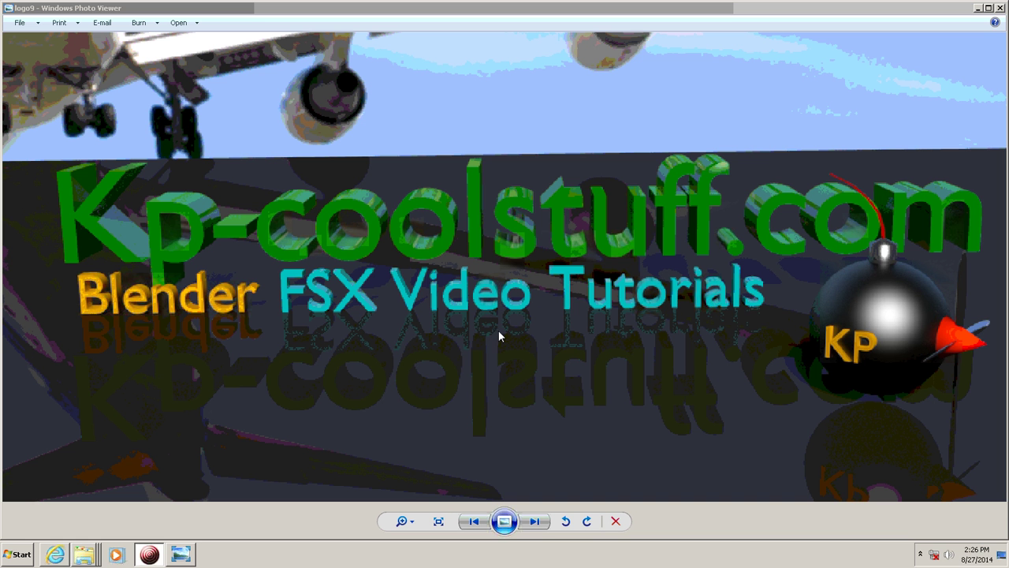
# Step: Close the photo viewer, open GIMP and create a new 512 x 512 px image
pyautogui.click(998, 8)
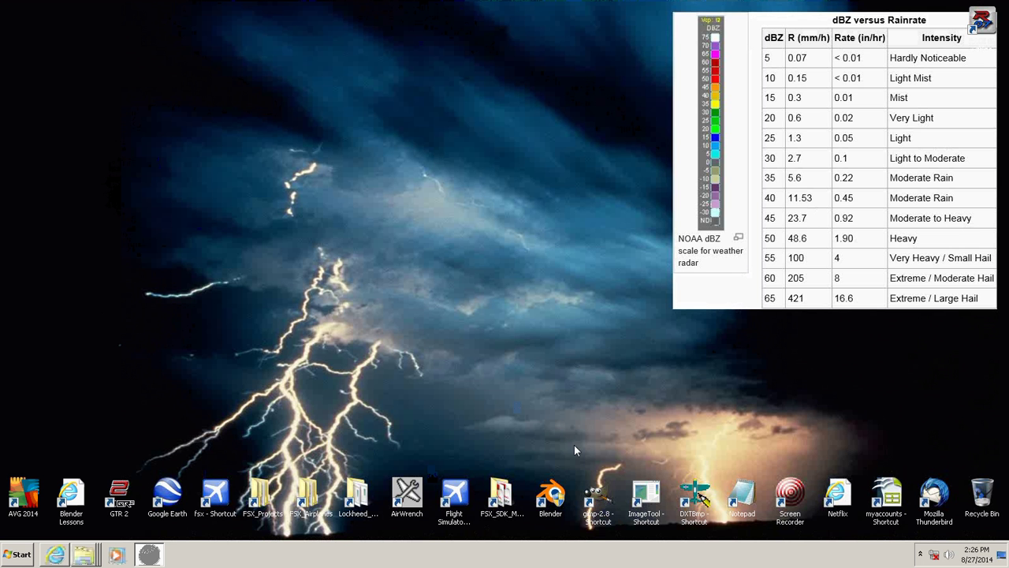
pyautogui.doubleClick(599, 496)
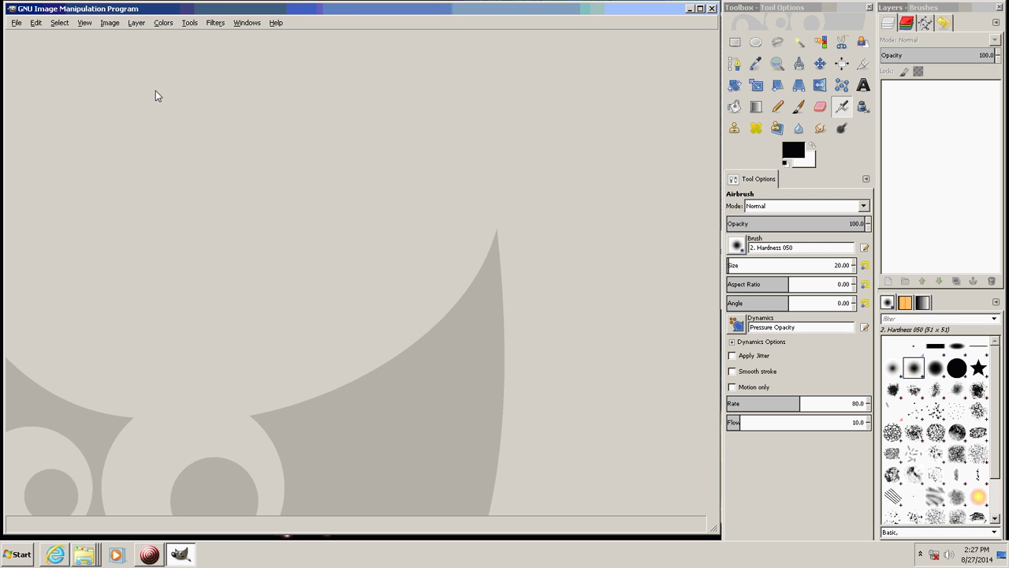
pyautogui.click(15, 23)
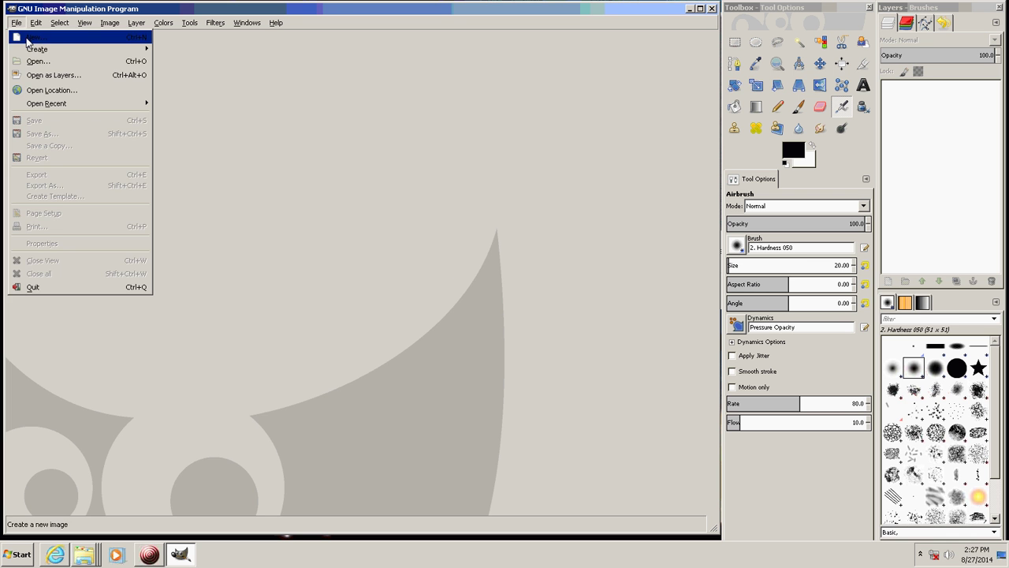
pyautogui.click(16, 33)
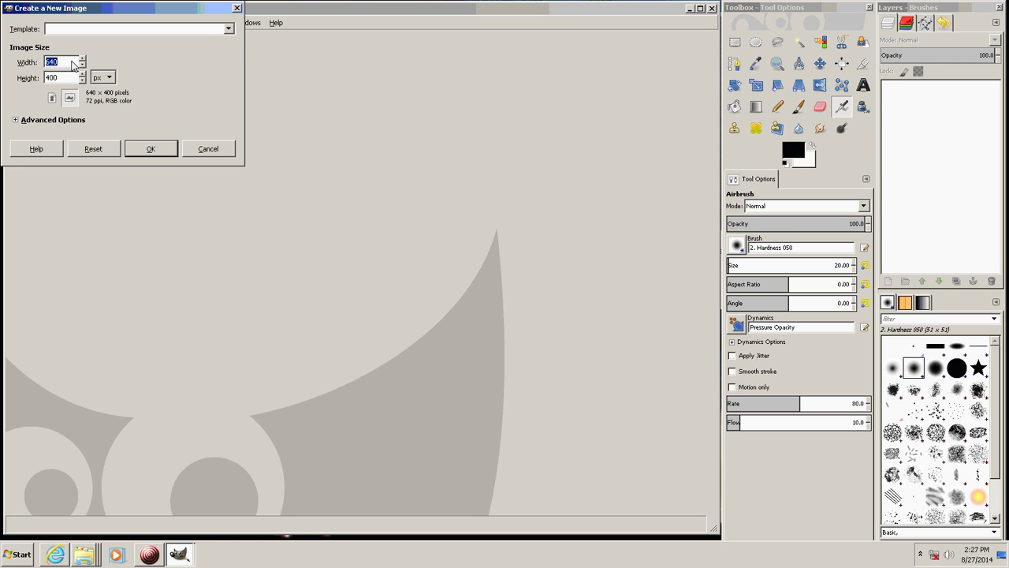
pyautogui.write('512')
pyautogui.press('Tab')
pyautogui.write('512')
pyautogui.click(149, 149)
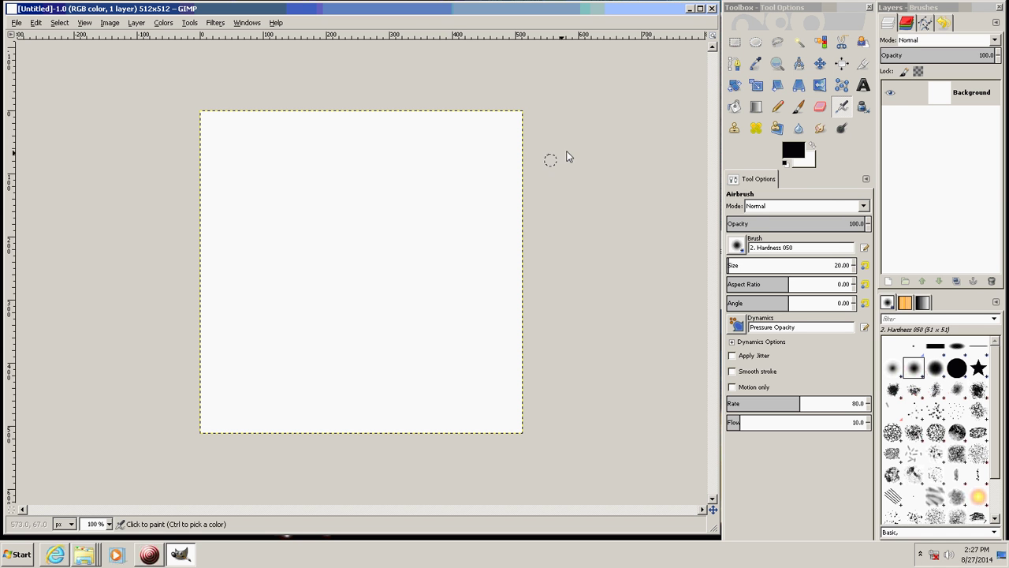
# Step: Set the foreground colour to HTML 000000 and bucket-fill the whole canvas with black
pyautogui.click(791, 151)
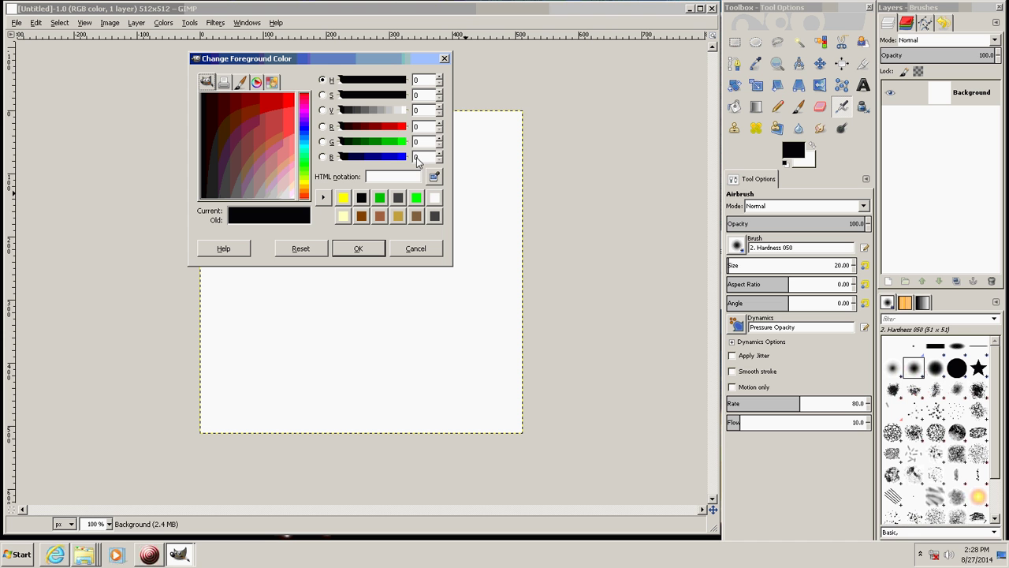
pyautogui.click(378, 177)
pyautogui.write('000')
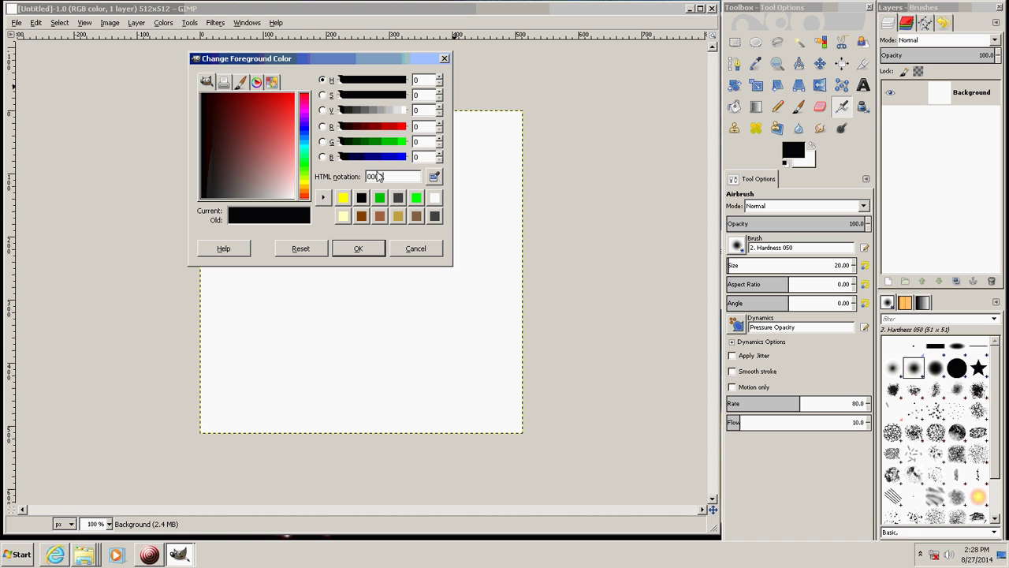
pyautogui.write('000')
pyautogui.click(357, 248)
pyautogui.click(734, 107)
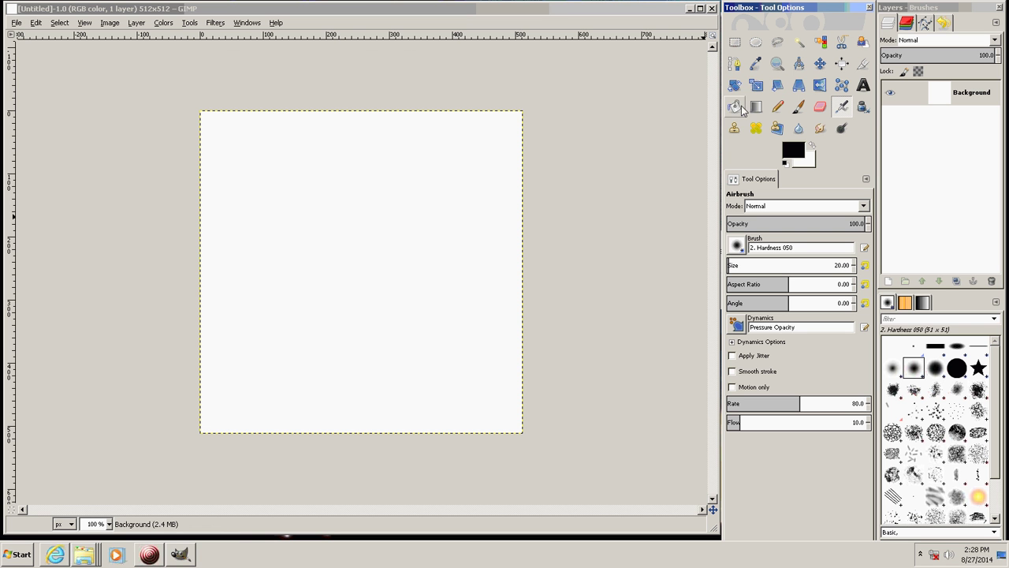
pyautogui.click(354, 231)
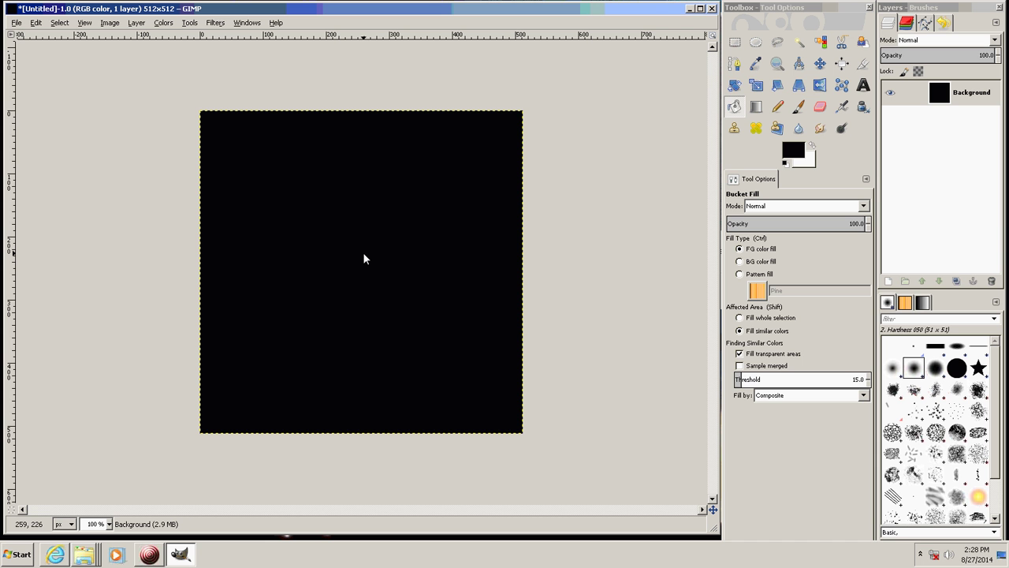
# Step: Paint a large freehand "P1" across the black canvas with the Paintbrush in yellow fff000
pyautogui.click(799, 109)
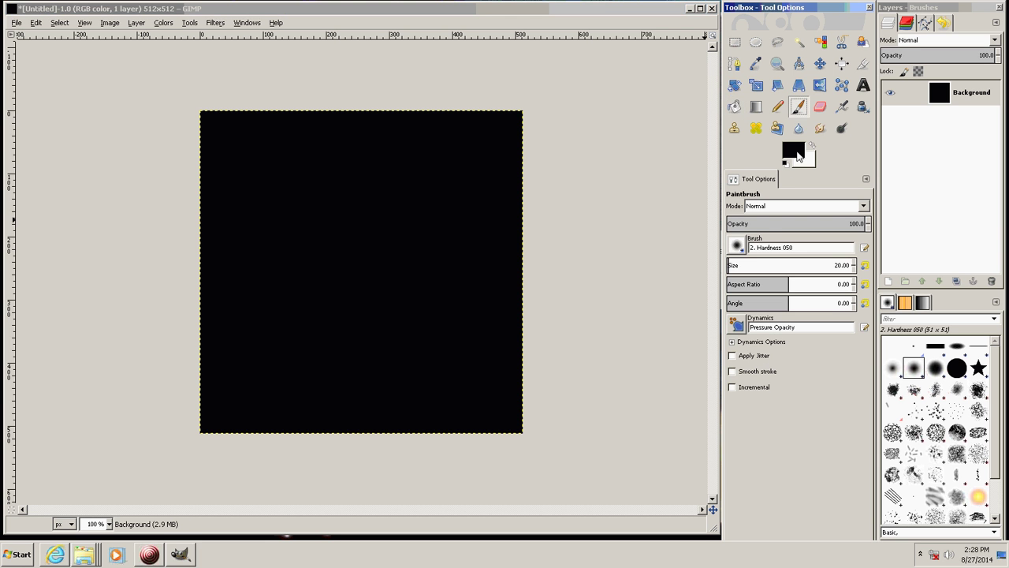
pyautogui.click(797, 151)
pyautogui.click(305, 184)
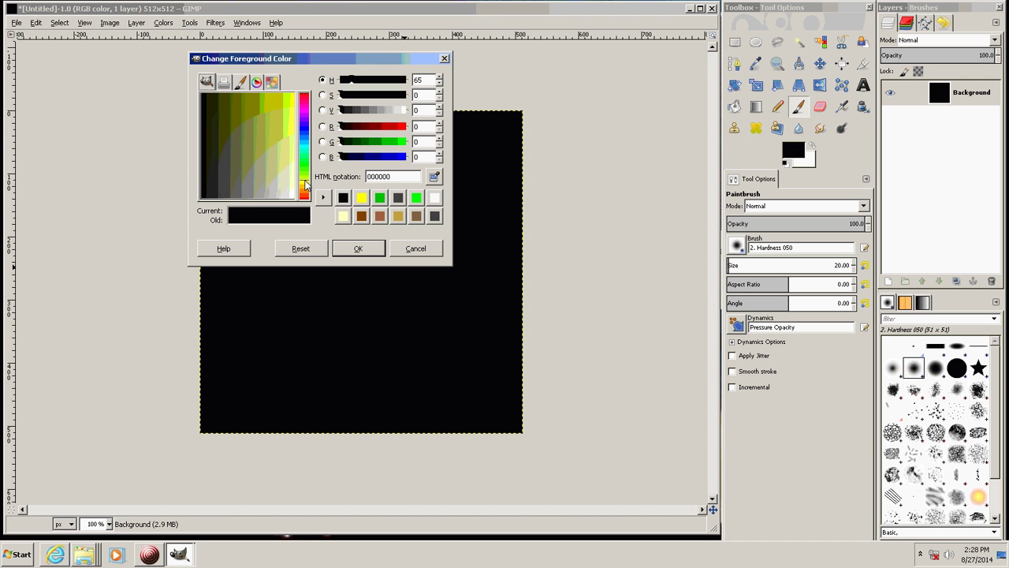
pyautogui.click(361, 199)
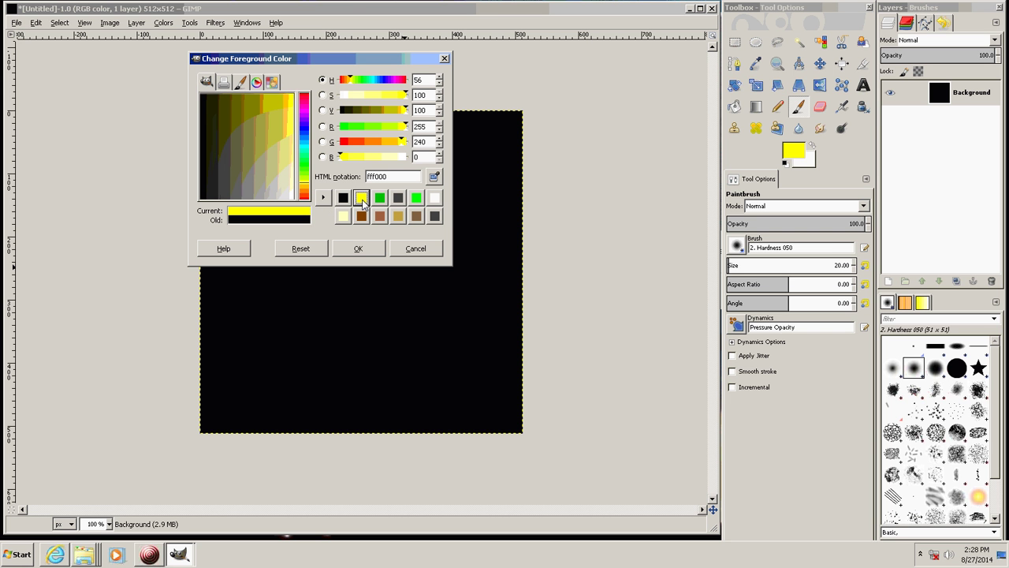
pyautogui.click(358, 249)
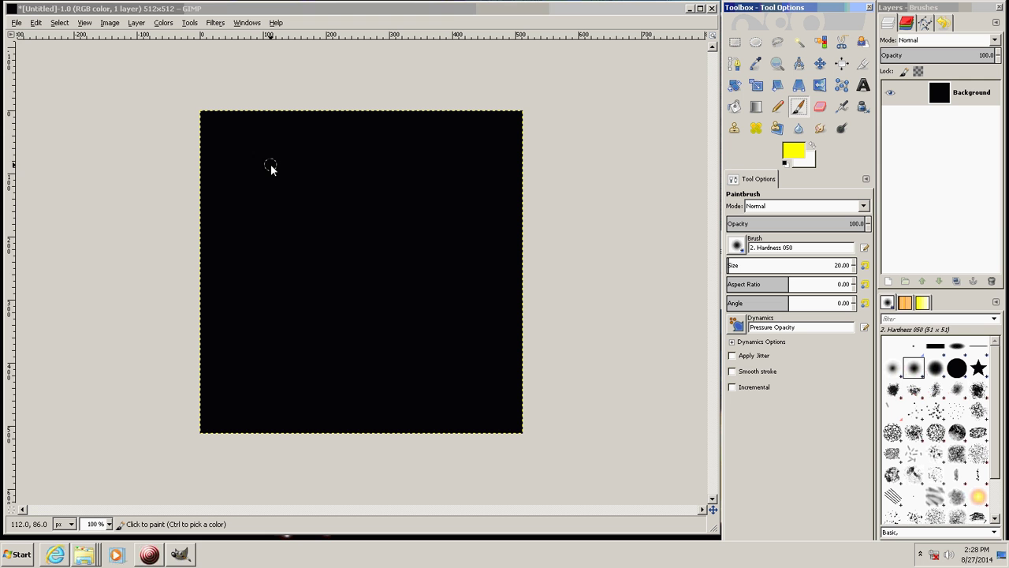
pyautogui.moveTo(270, 167); pyautogui.dragTo(266, 382)
pyautogui.moveTo(270, 168)
pyautogui.mouseDown()
pyautogui.moveTo(301, 169)
pyautogui.moveTo(354, 204)
pyautogui.moveTo(322, 244)
pyautogui.moveTo(273, 257)
pyautogui.mouseUp()
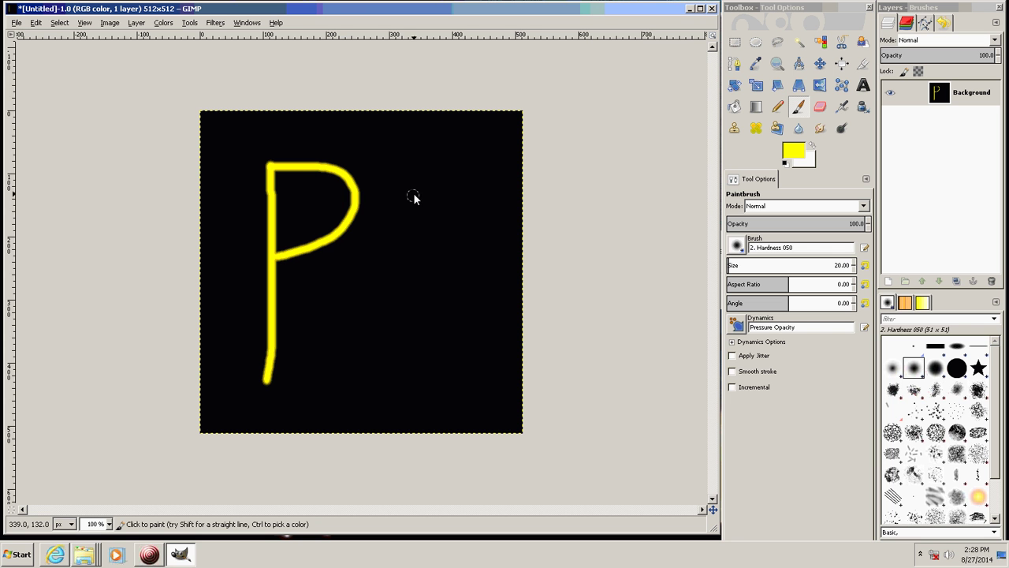
pyautogui.moveTo(390, 198)
pyautogui.mouseDown()
pyautogui.moveTo(443, 164)
pyautogui.moveTo(429, 376)
pyautogui.moveTo(475, 382)
pyautogui.mouseUp()
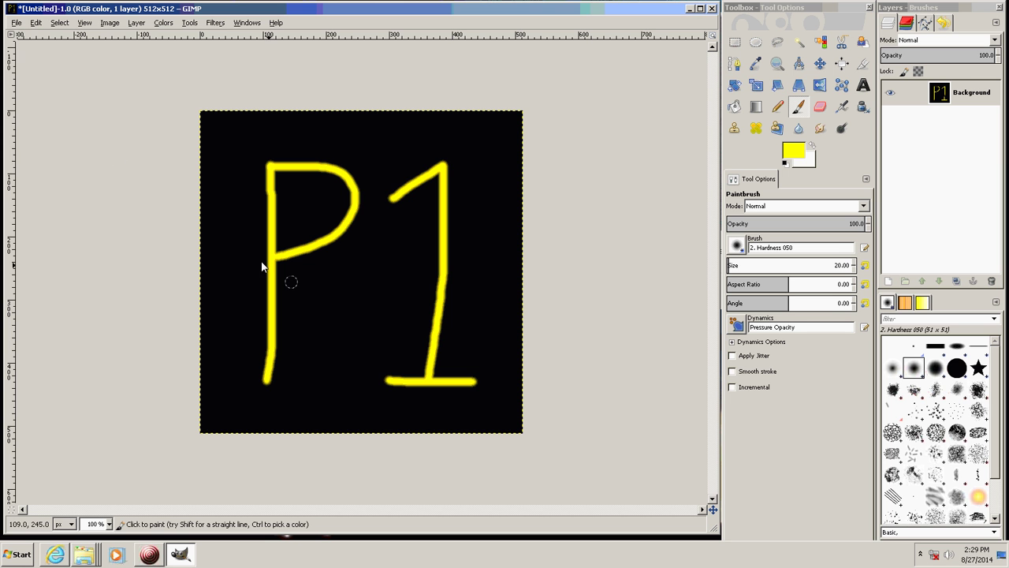
# Step: Convert the image to indexed colour mode with a generated optimum palette of at most 256 colors and no dithering
pyautogui.click(110, 23)
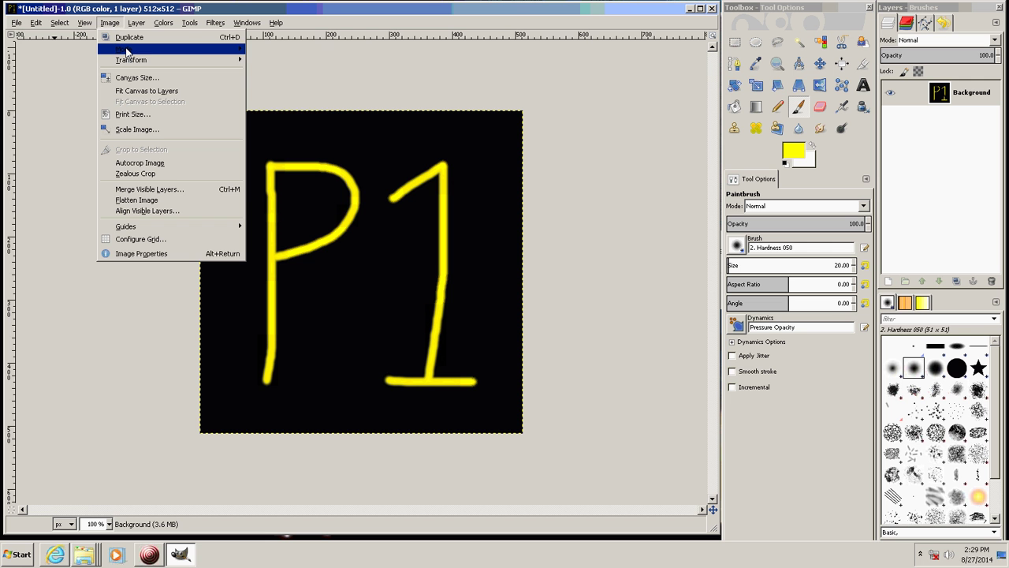
pyautogui.moveTo(148, 51)
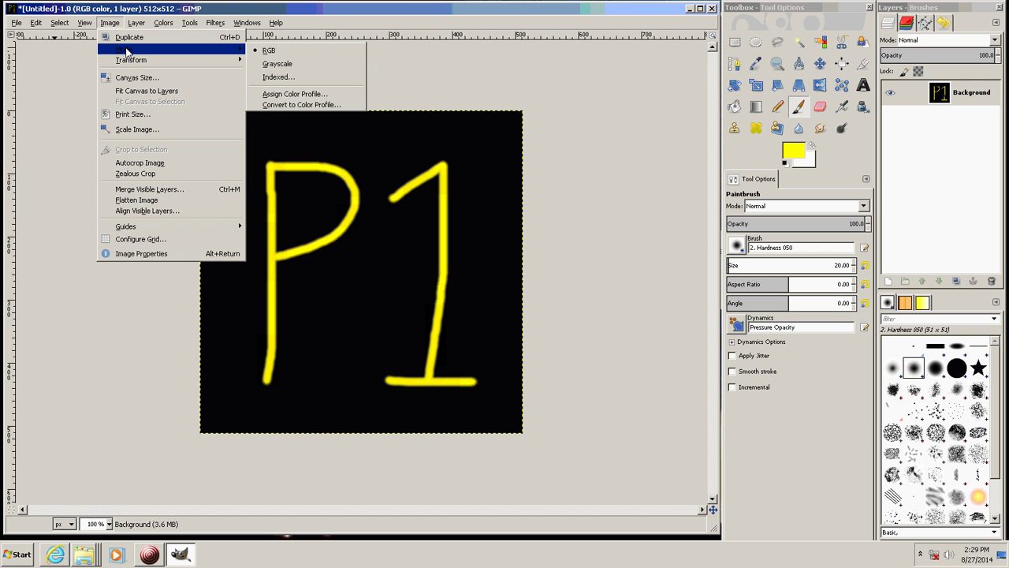
pyautogui.click(302, 79)
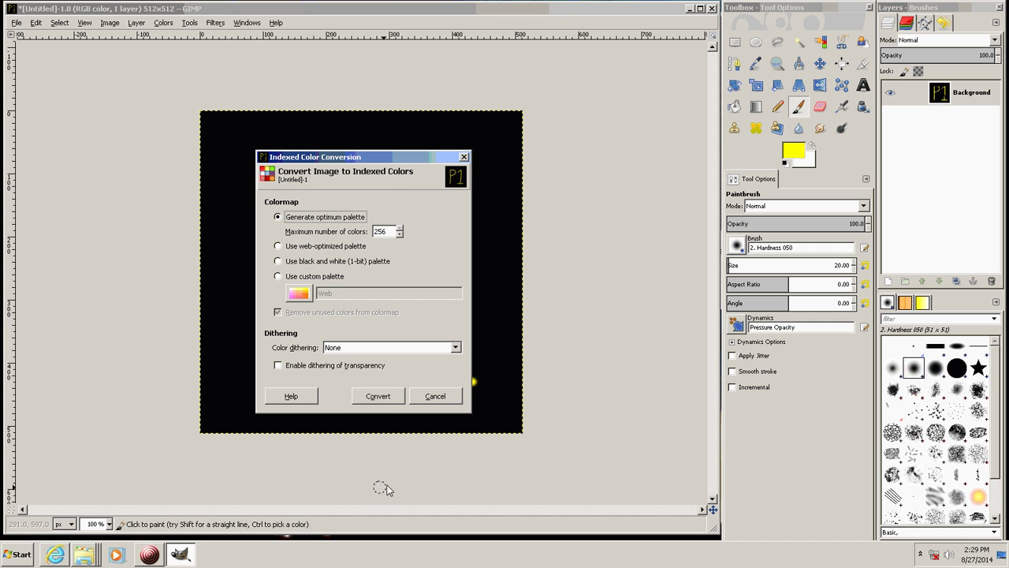
pyautogui.click(378, 396)
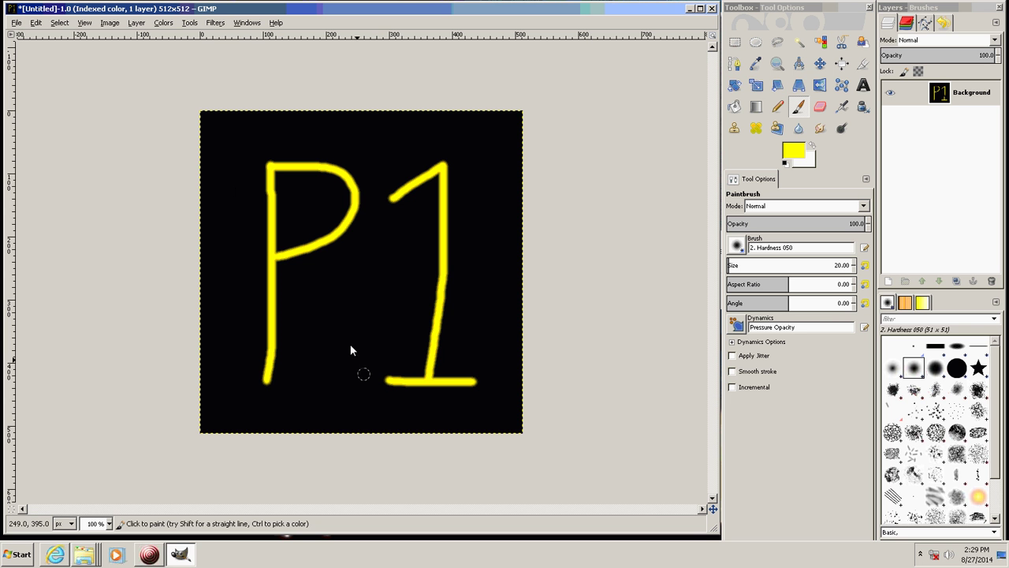
# Step: Start exporting the image and choose the folder C:\FSX_YouTub_Videos\FSX_Plane_Tutorial_Videos\Test_Plane_Modeling\testPlane1\textures as the destination
pyautogui.click(15, 23)
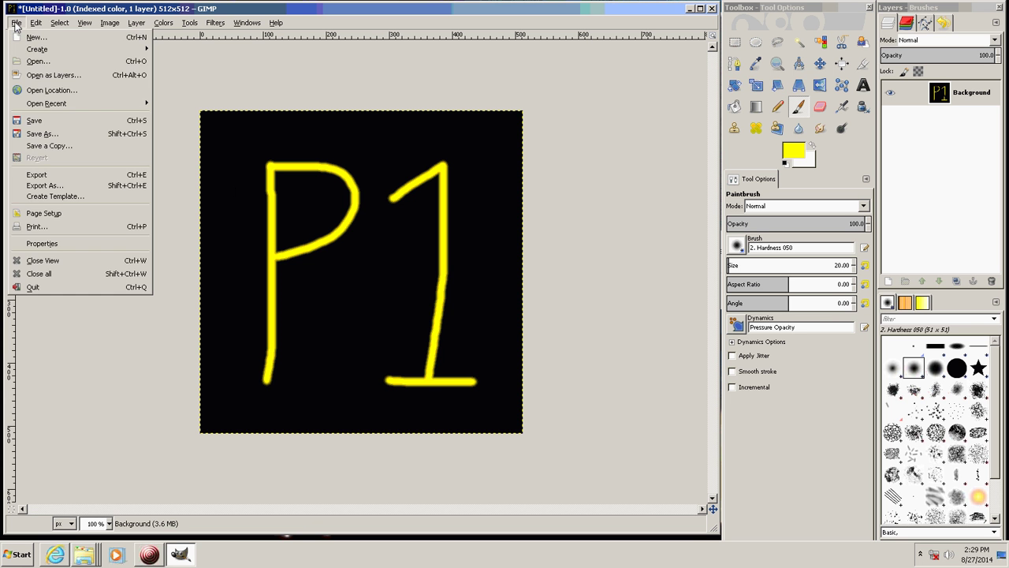
pyautogui.click(42, 186)
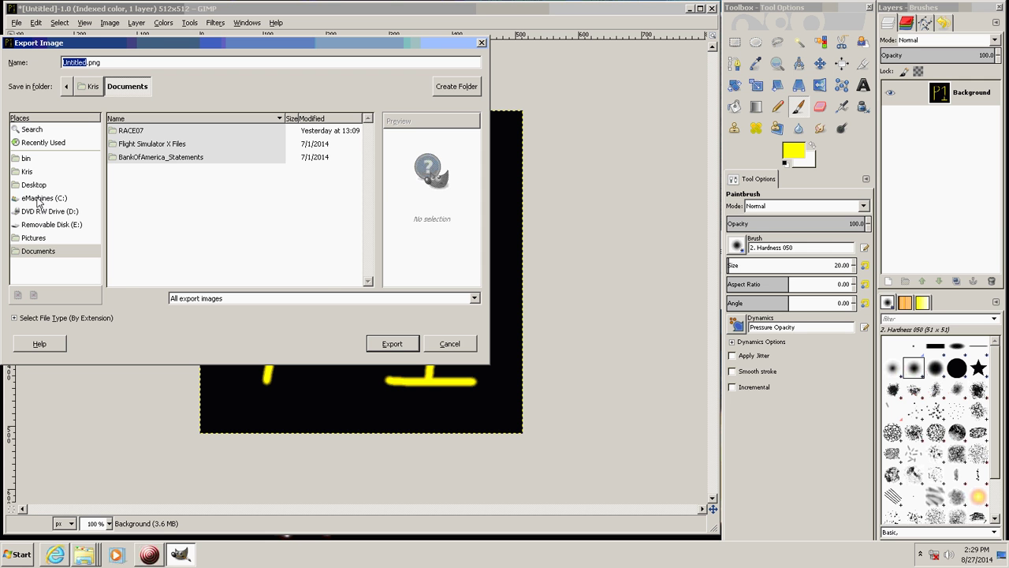
pyautogui.click(41, 200)
pyautogui.scroll(-3, 371, 237)
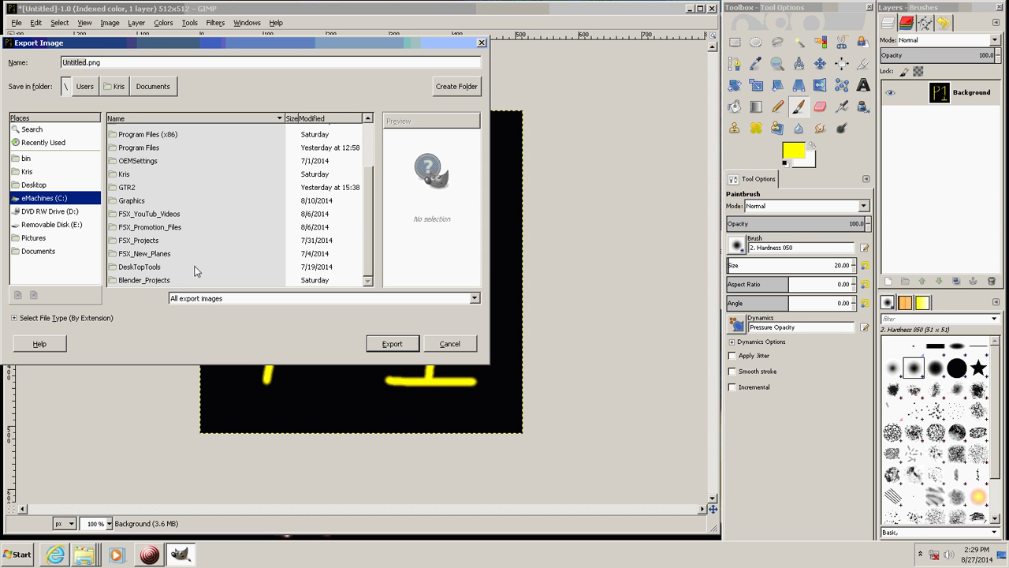
pyautogui.click(112, 216)
pyautogui.doubleClick(112, 216)
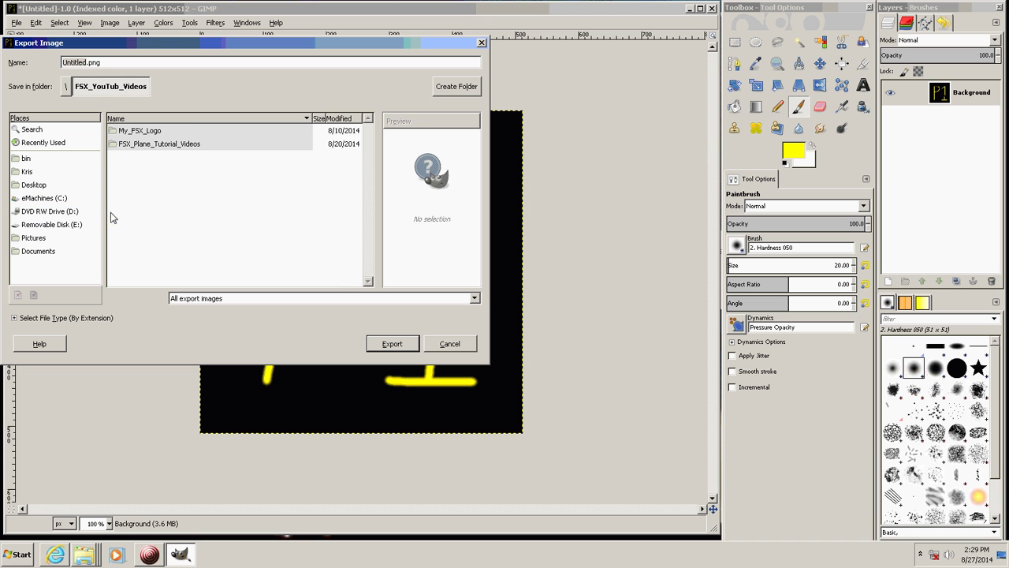
pyautogui.doubleClick(114, 147)
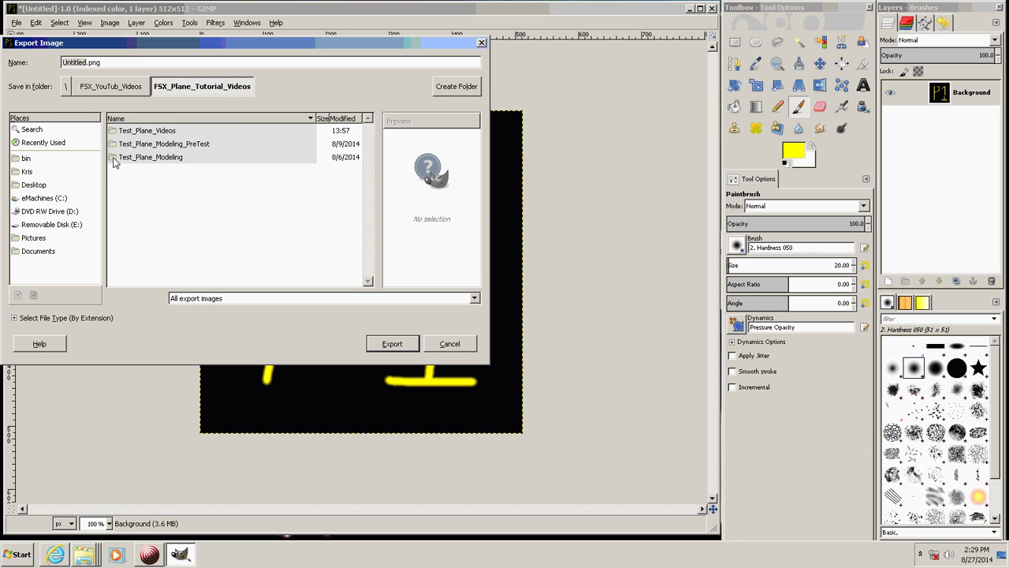
pyautogui.doubleClick(115, 157)
pyautogui.click(116, 131)
pyautogui.doubleClick(116, 131)
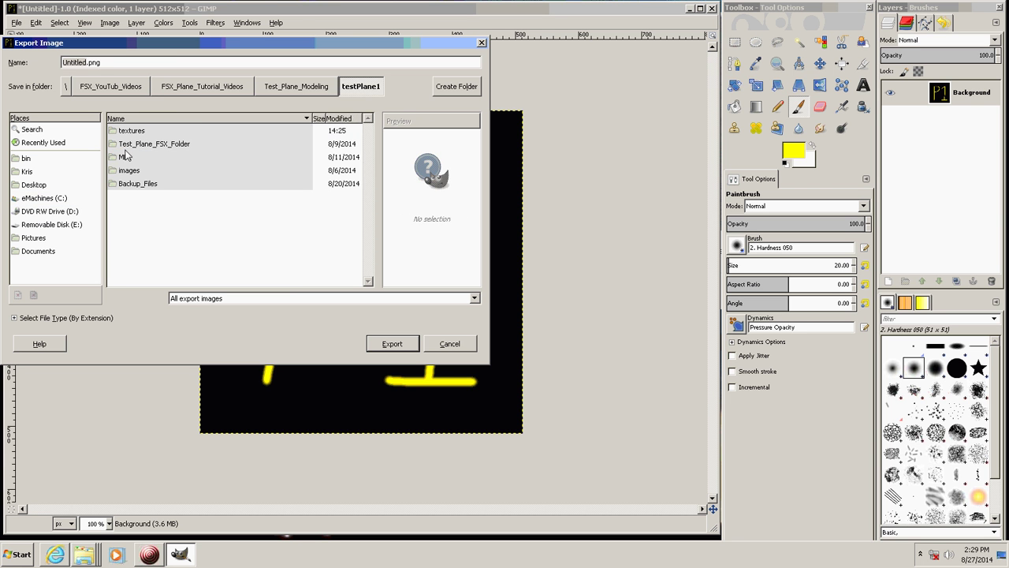
pyautogui.doubleClick(113, 132)
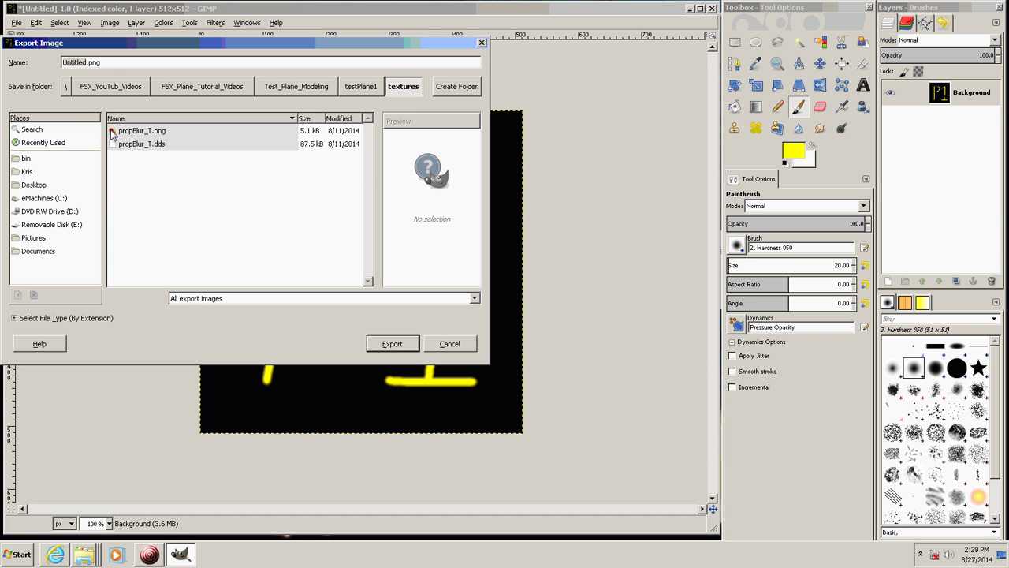
# Step: Name the export $P1.bmp and export it as a BMP without run-length encoding
pyautogui.moveTo(110, 63); pyautogui.dragTo(60, 66)
pyautogui.write('sP1.bmp')
pyautogui.click(398, 345)
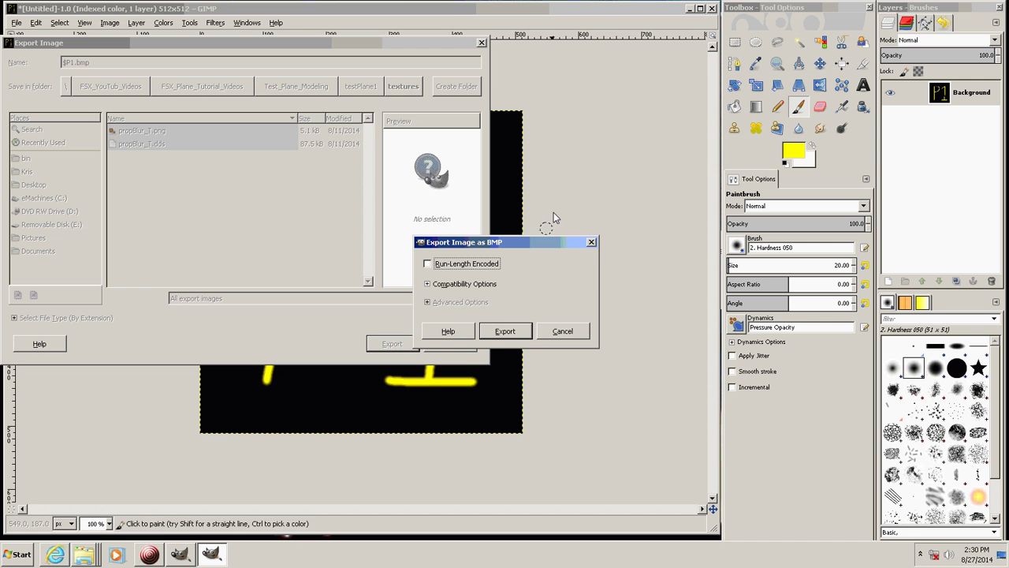
pyautogui.click(506, 331)
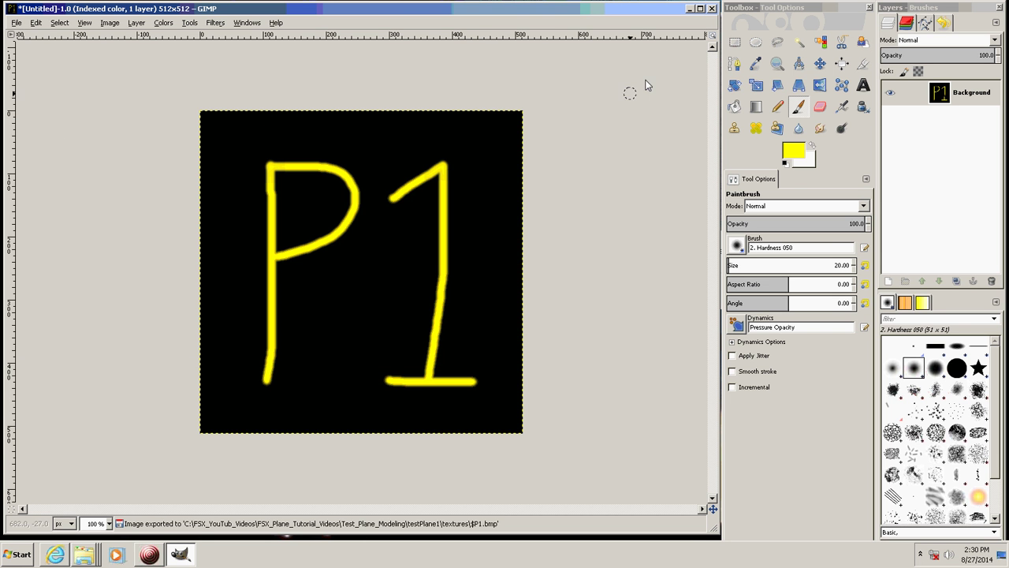
# Step: Close the image, discarding its unsaved changes, and quit GIMP
pyautogui.click(712, 8)
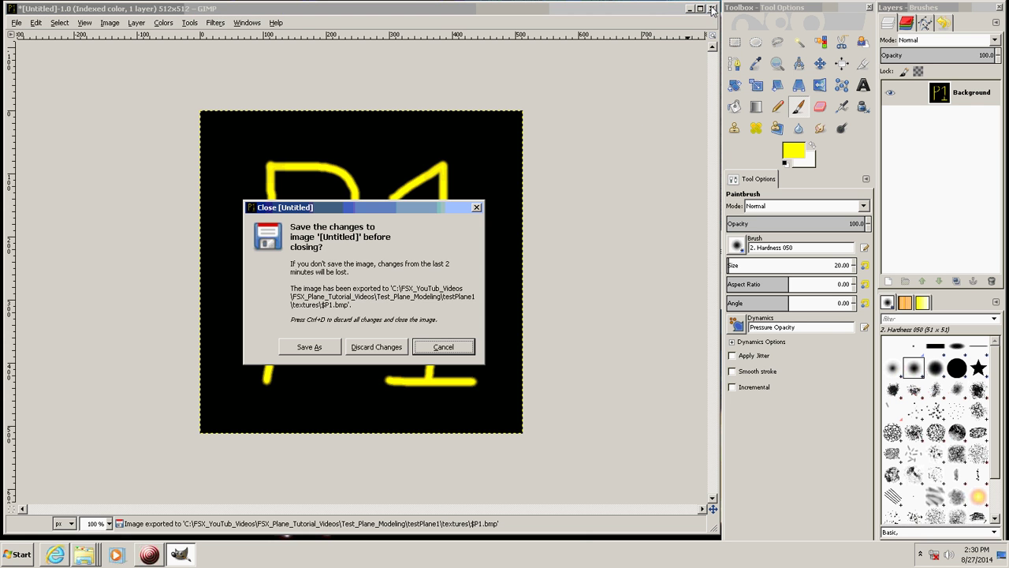
pyautogui.click(368, 348)
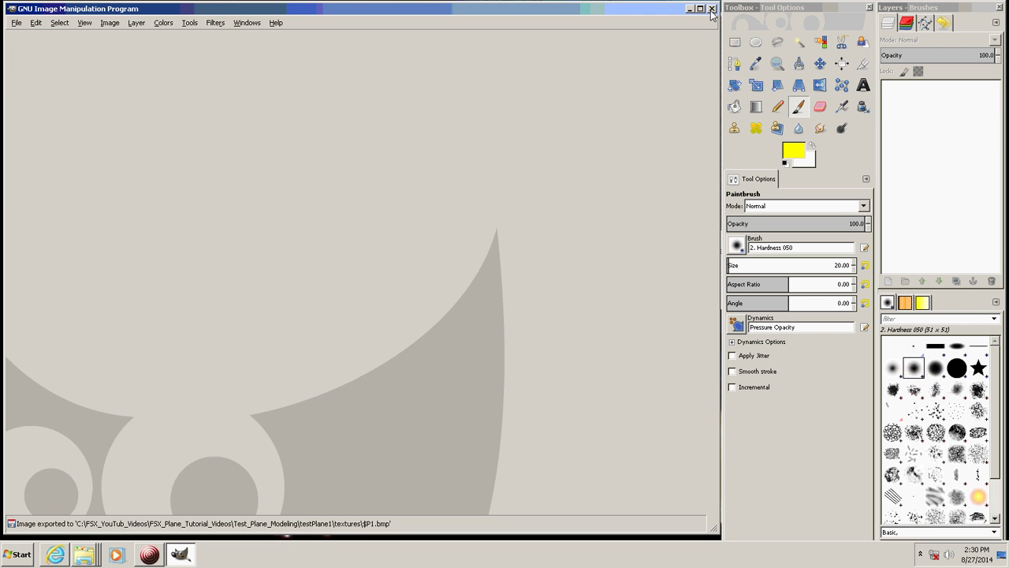
pyautogui.click(712, 8)
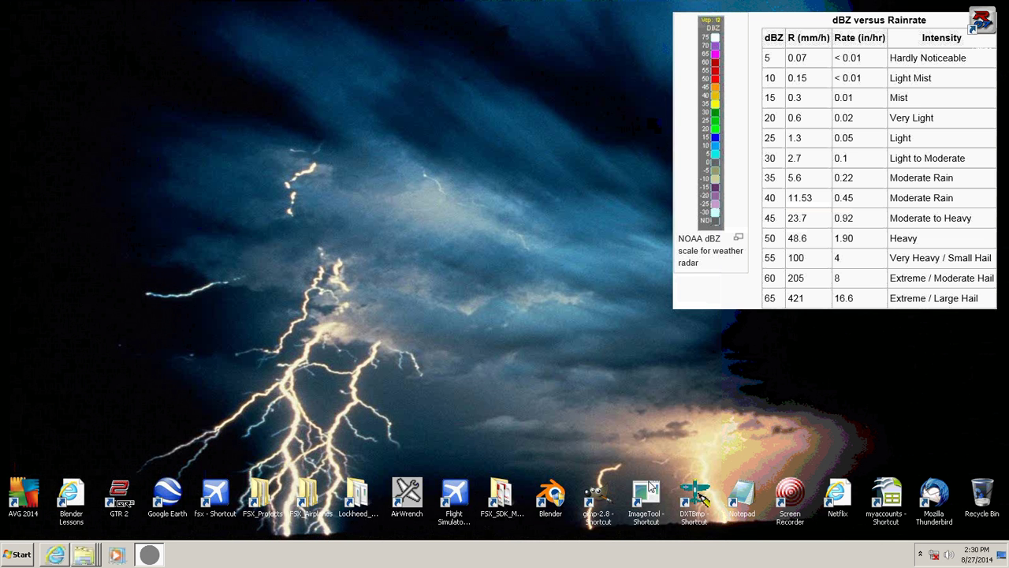
# Step: Open the file location of the ImageTool desktop shortcut from its properties to see where the program is installed
pyautogui.click(645, 497)
pyautogui.rightClick(644, 497)
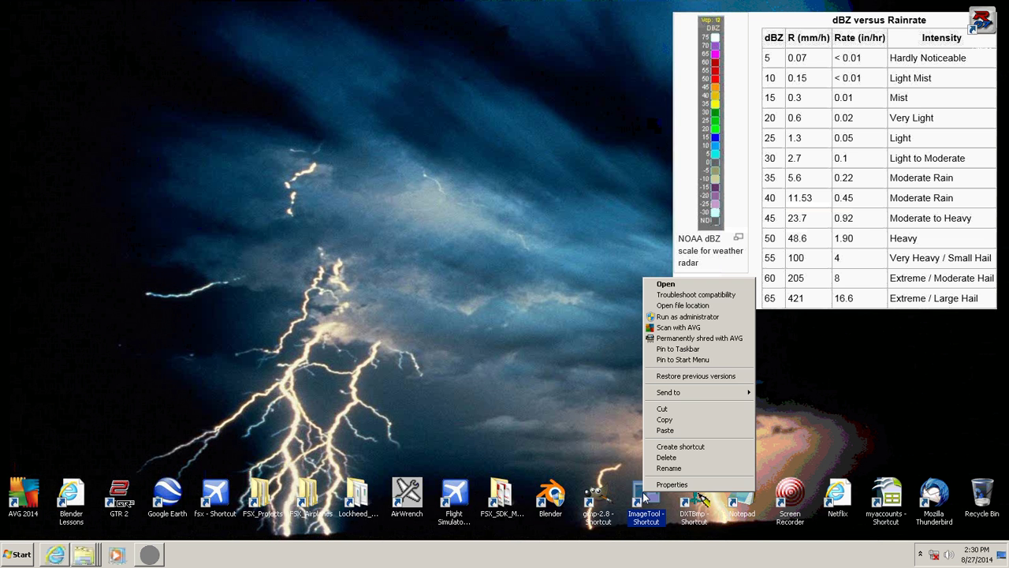
pyautogui.click(680, 488)
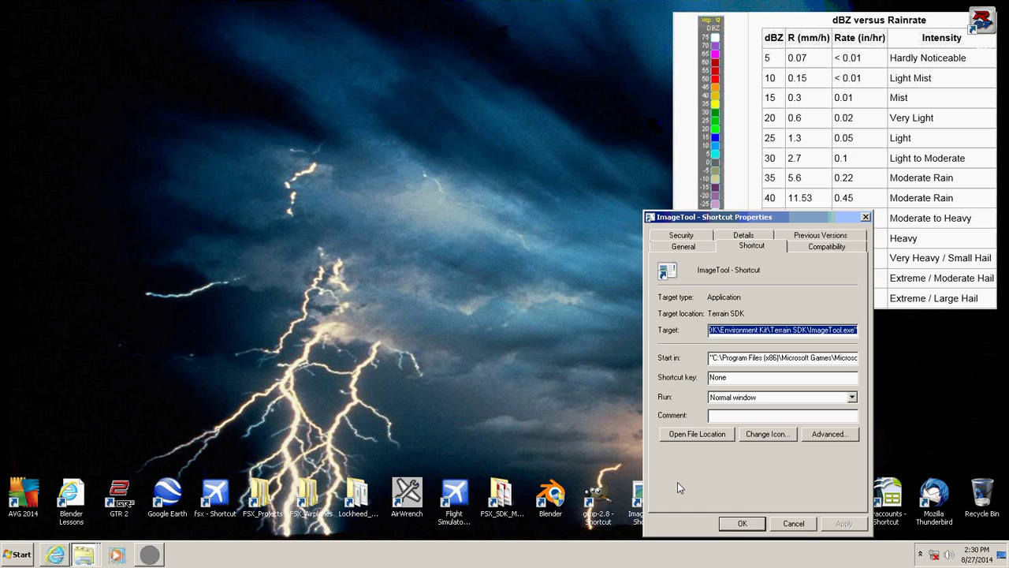
pyautogui.click(689, 439)
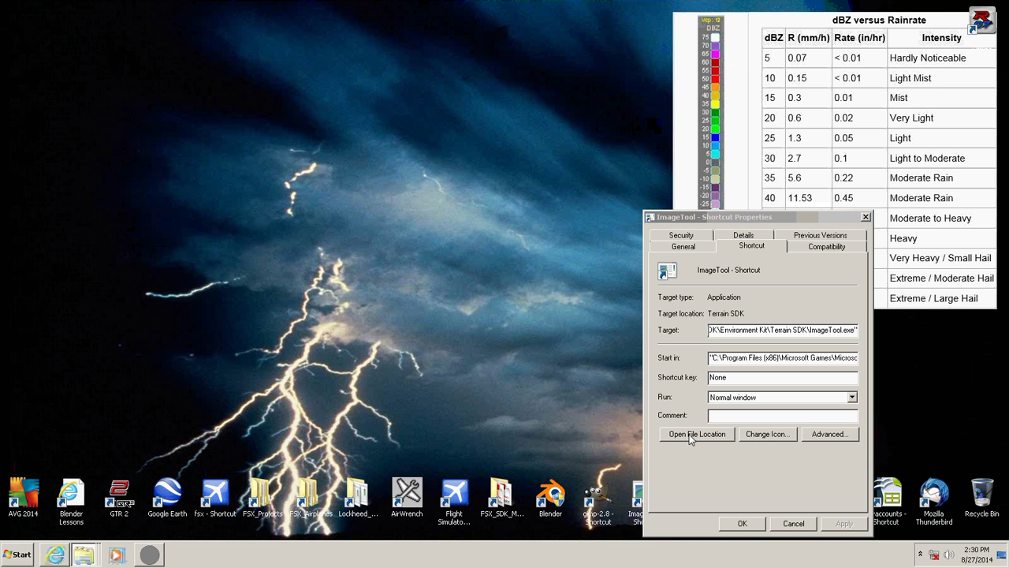
pyautogui.moveTo(286, 75); pyautogui.dragTo(285, 40)
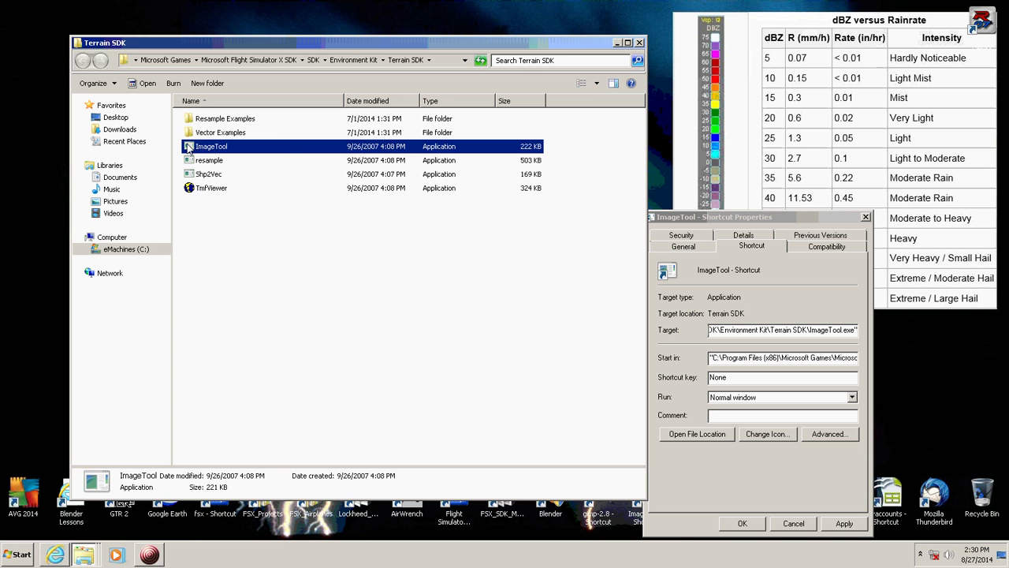
# Step: Browse from the Microsoft Games folder through Microsoft Flight Simulator X SDK, SDK and Environment Kit to the Terrain SDK folder
pyautogui.click(155, 62)
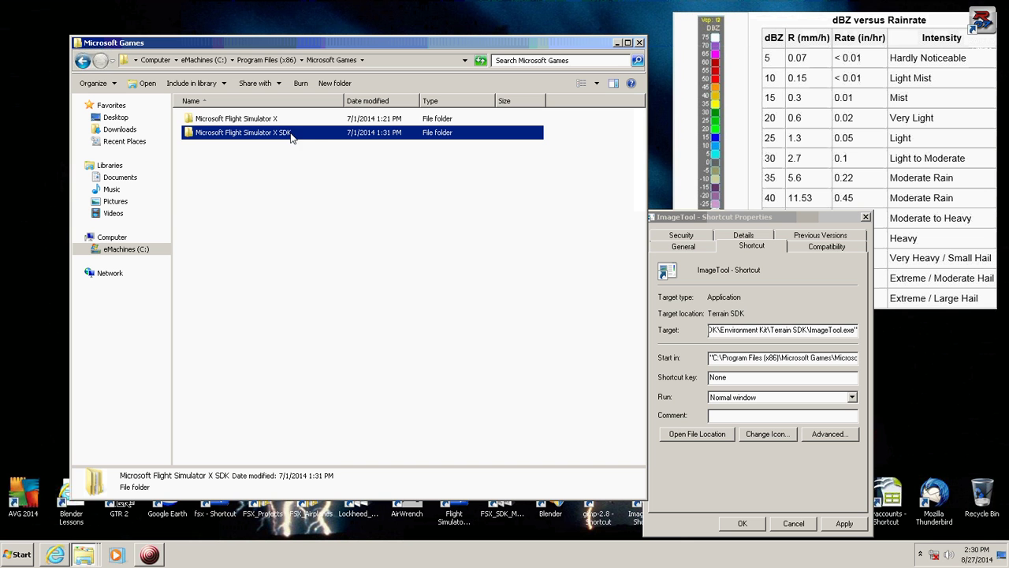
pyautogui.doubleClick(189, 133)
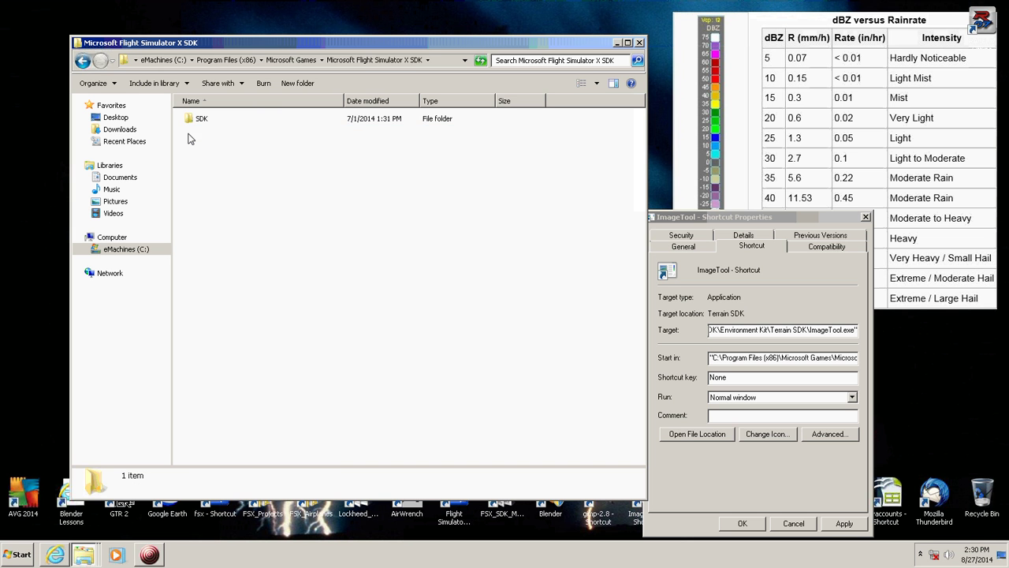
pyautogui.click(189, 119)
pyautogui.doubleClick(189, 119)
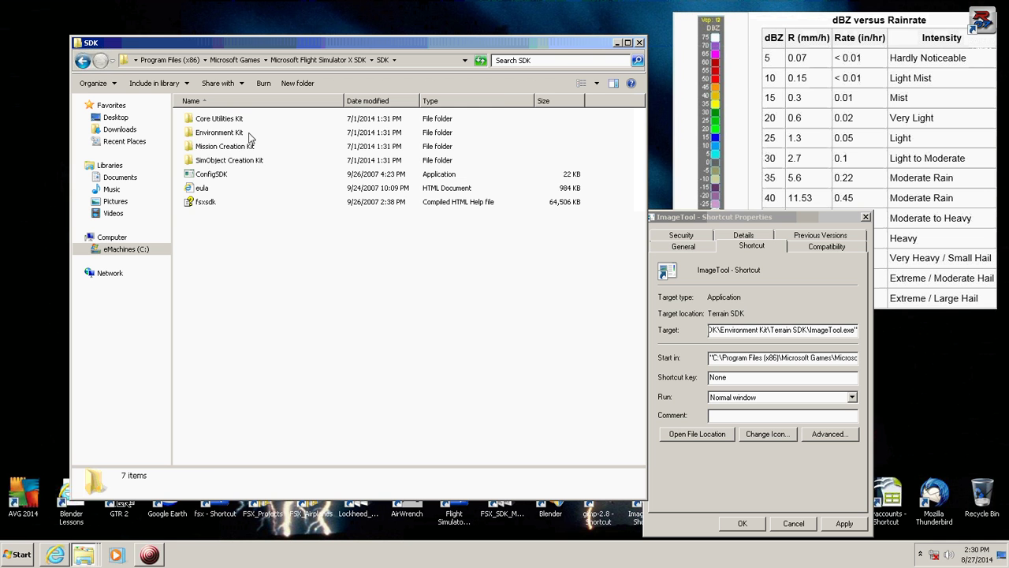
pyautogui.doubleClick(190, 132)
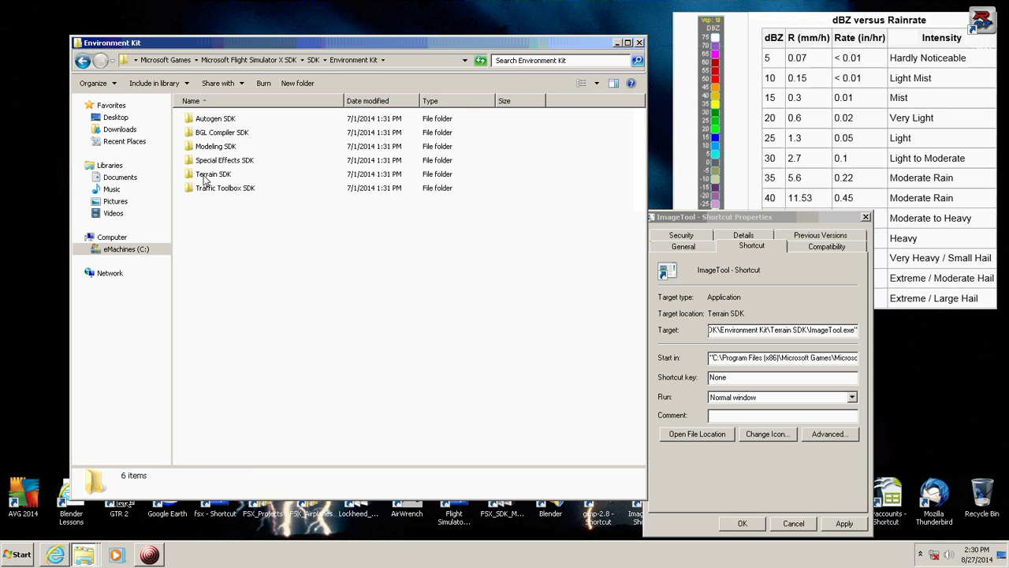
pyautogui.doubleClick(189, 175)
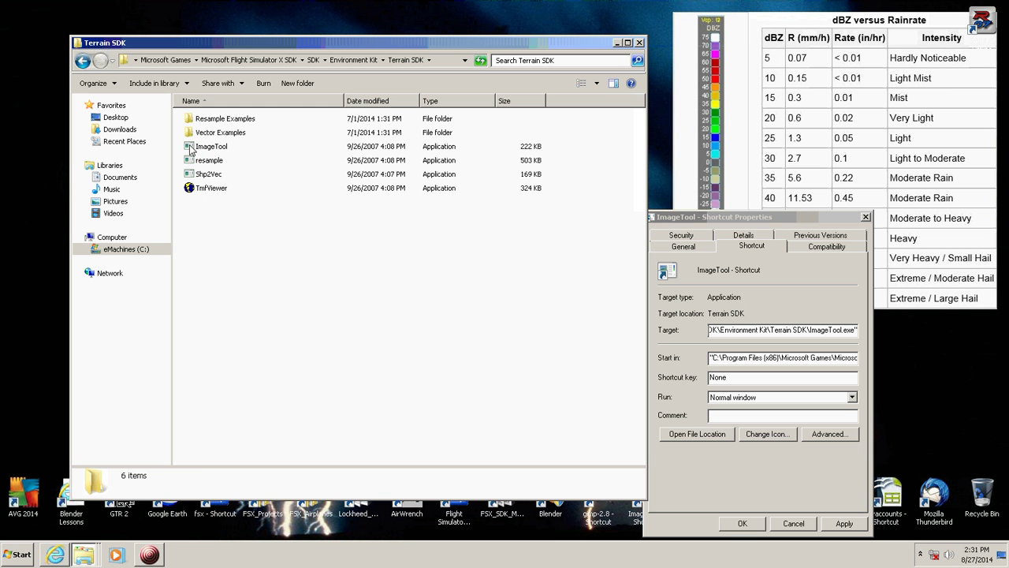
# Step: Look at the Send to destinations available for the ImageTool application, choosing none of them
pyautogui.click(190, 151)
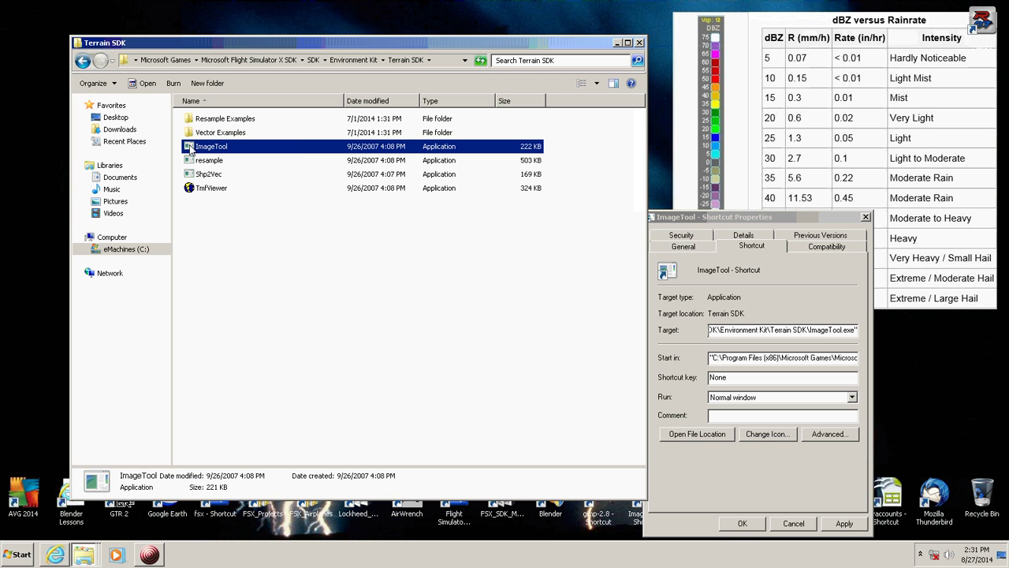
pyautogui.rightClick(190, 149)
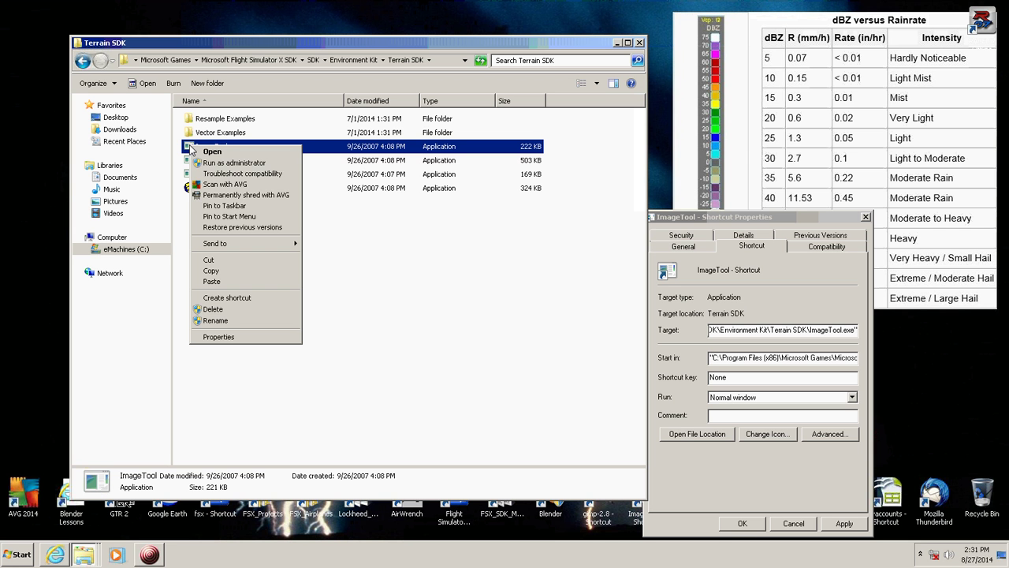
pyautogui.moveTo(207, 246)
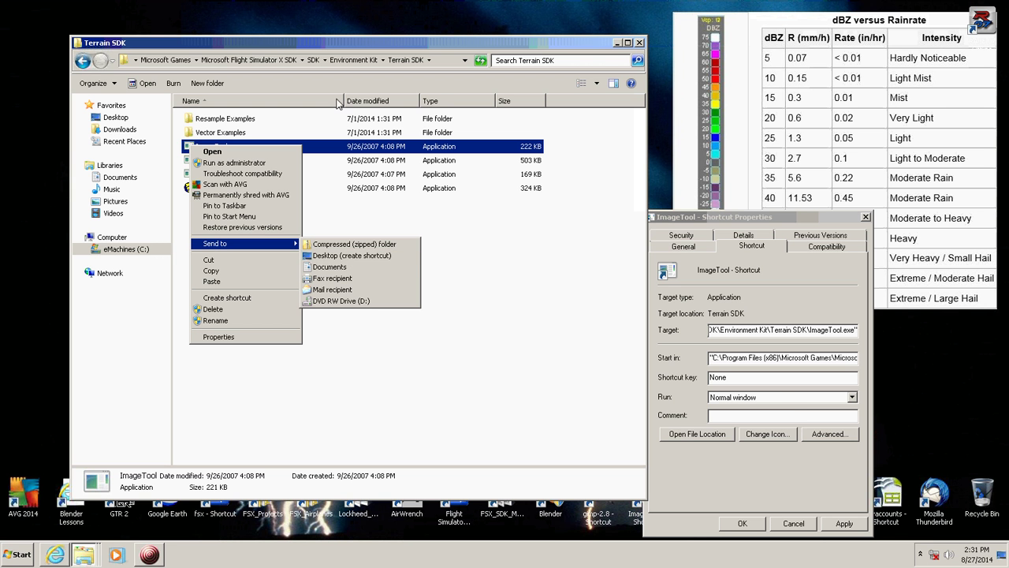
pyautogui.click(450, 247)
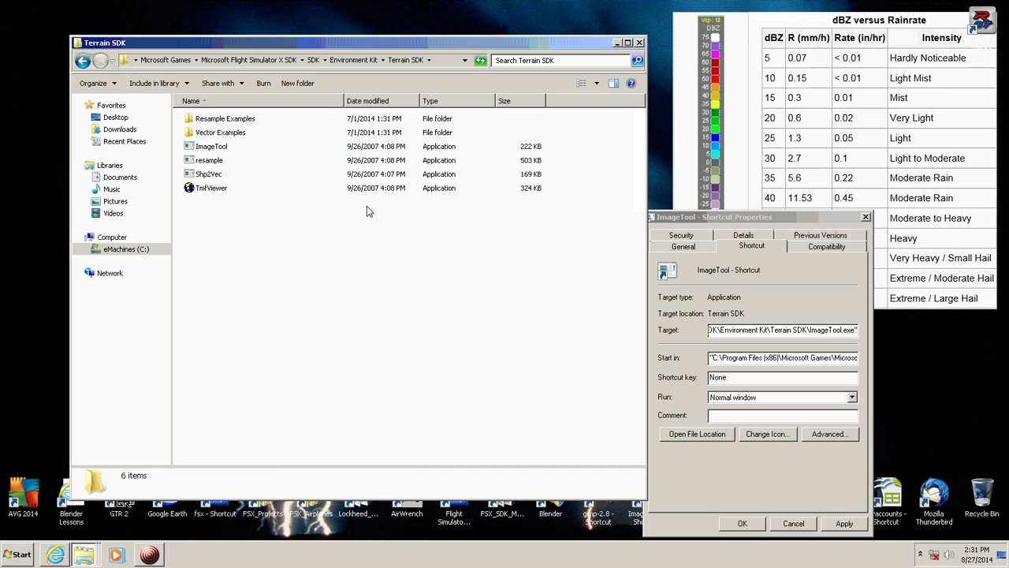
# Step: Close the Terrain SDK folder window, cancel the shortcut properties and launch ImageTool from its desktop shortcut
pyautogui.click(639, 42)
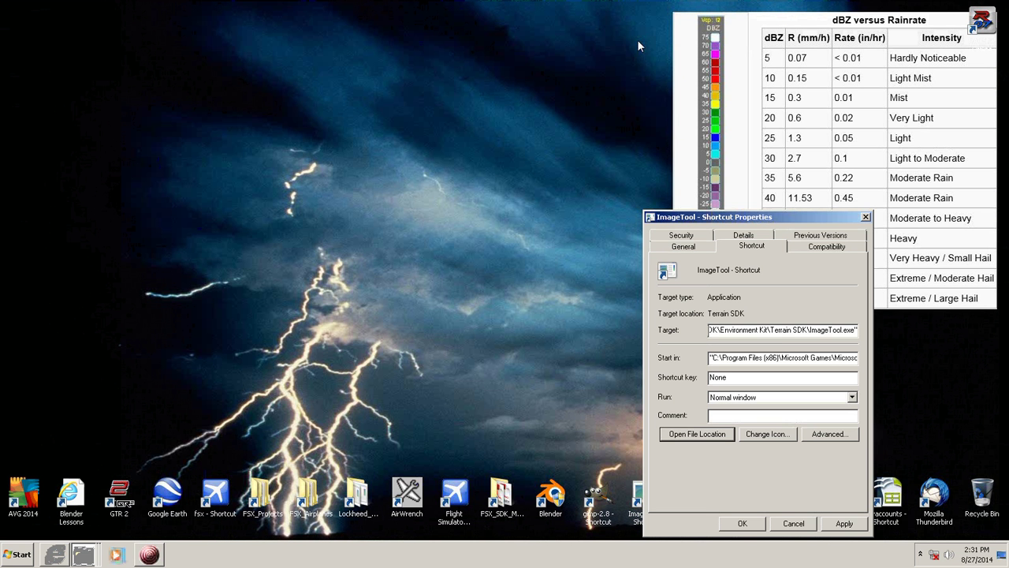
pyautogui.click(796, 524)
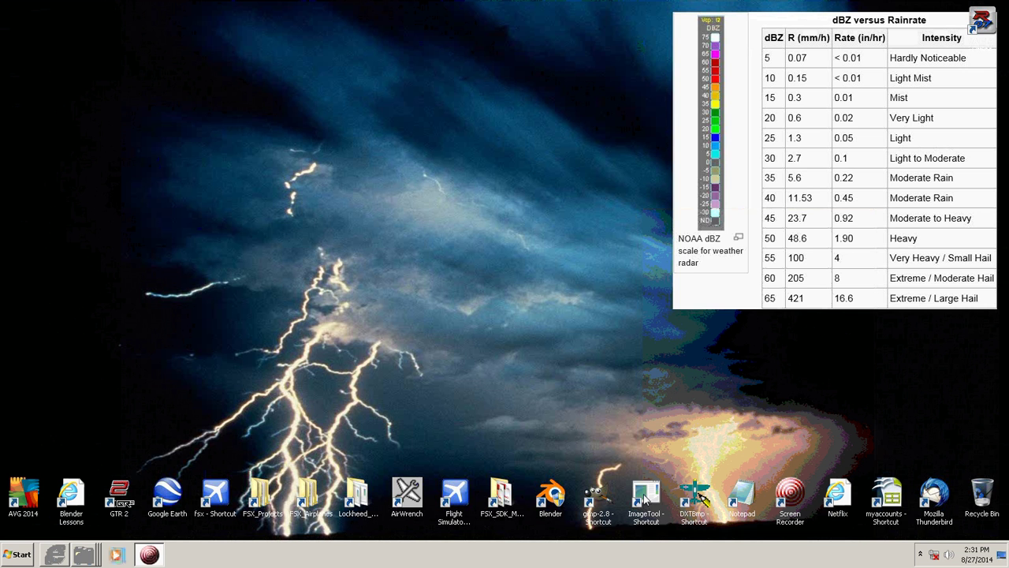
pyautogui.doubleClick(645, 497)
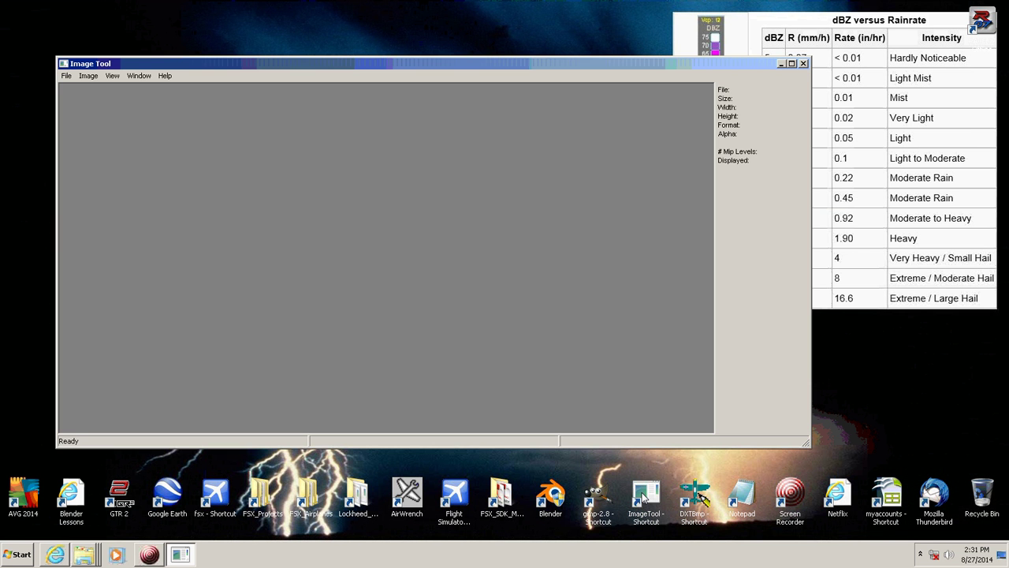
# Step: Open the $P1 image from C:\FSX_YouTub_Videos\FSX_Plane_Tutorial_Videos\Test_Plane_Modeling\testPlane1\textures
pyautogui.click(66, 76)
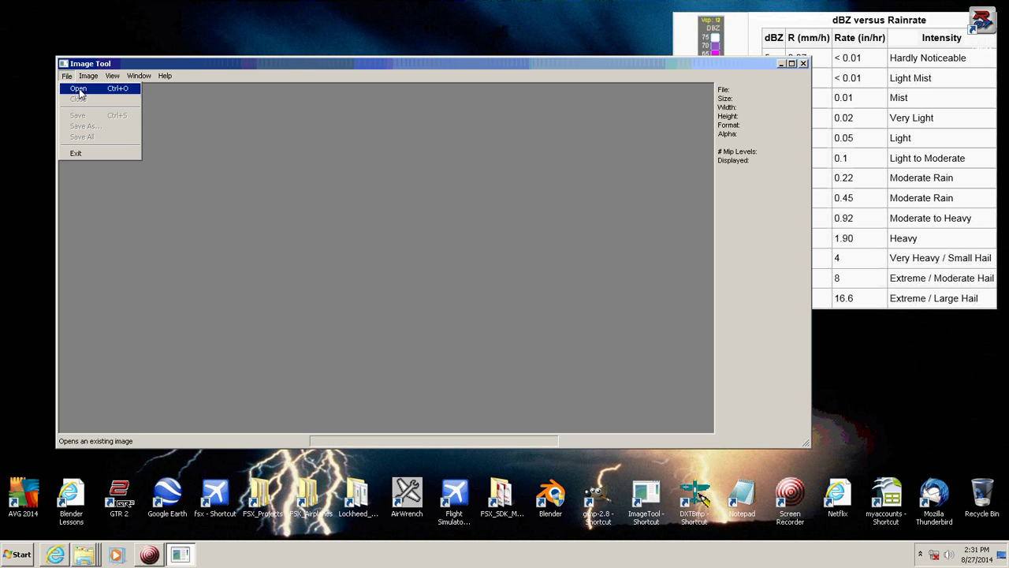
pyautogui.click(82, 88)
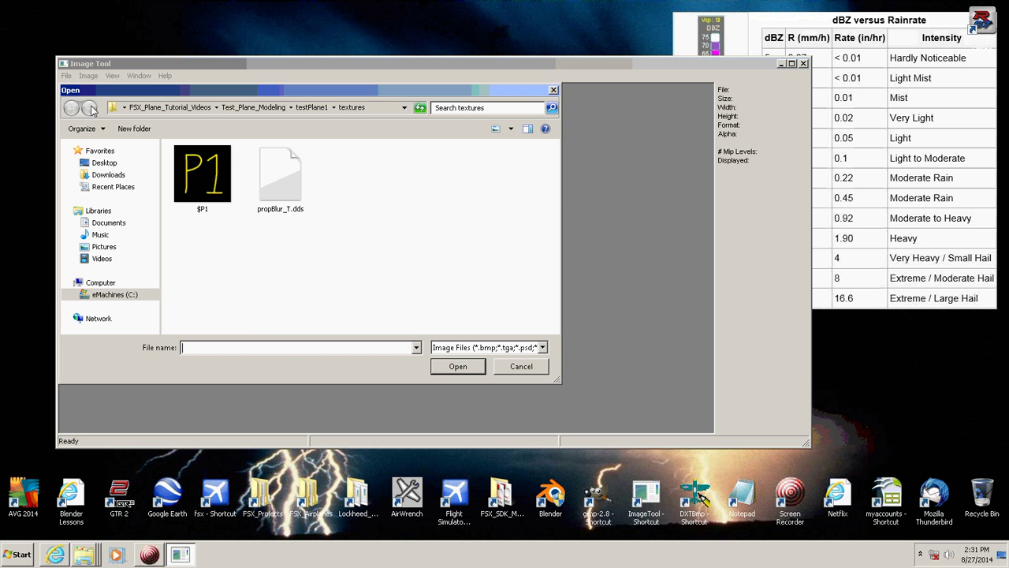
pyautogui.click(107, 284)
pyautogui.click(110, 296)
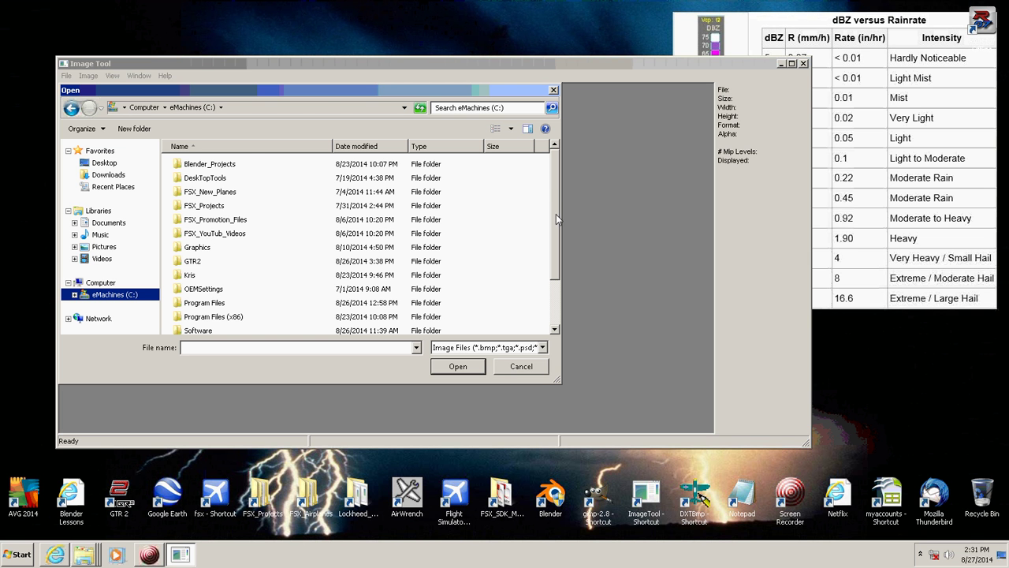
pyautogui.moveTo(555, 214); pyautogui.dragTo(549, 280)
pyautogui.scroll(1, 550, 292)
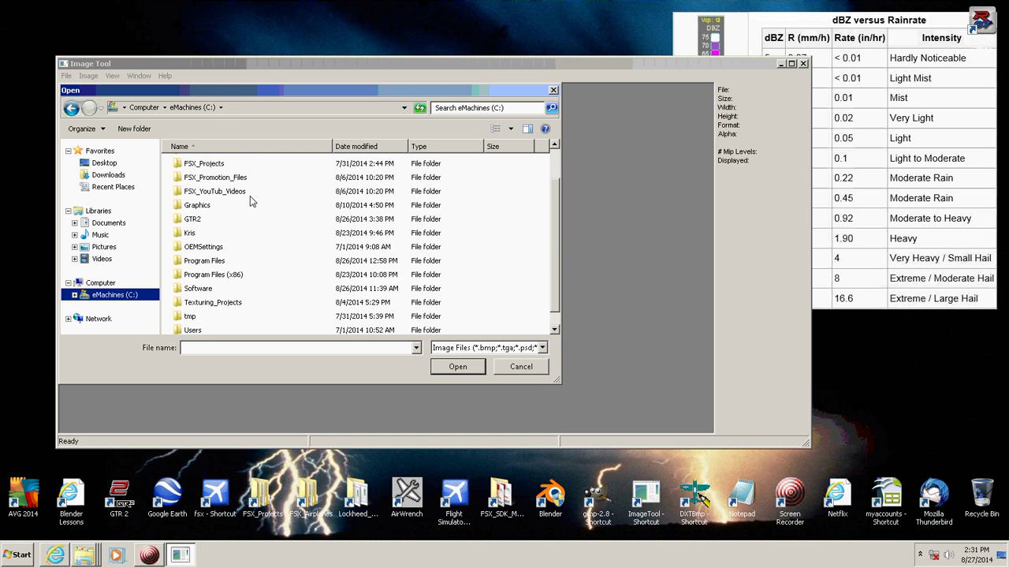
pyautogui.doubleClick(183, 194)
pyautogui.doubleClick(180, 166)
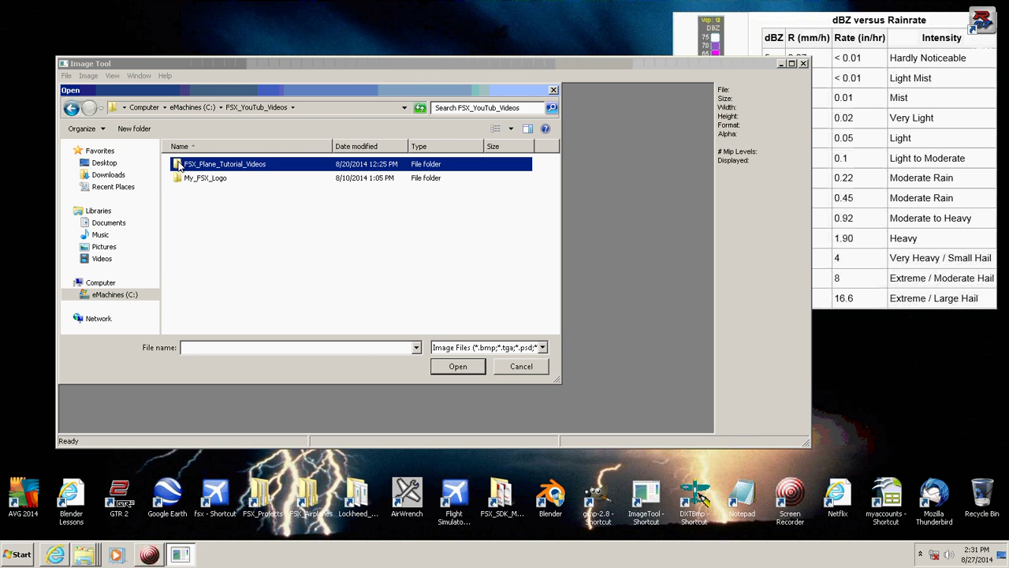
pyautogui.doubleClick(178, 164)
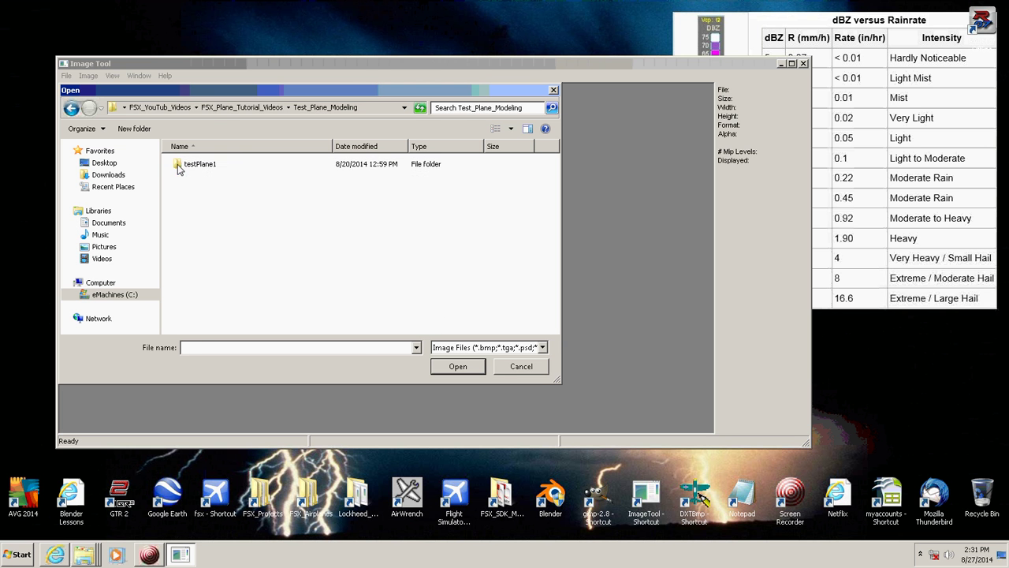
pyautogui.doubleClick(177, 164)
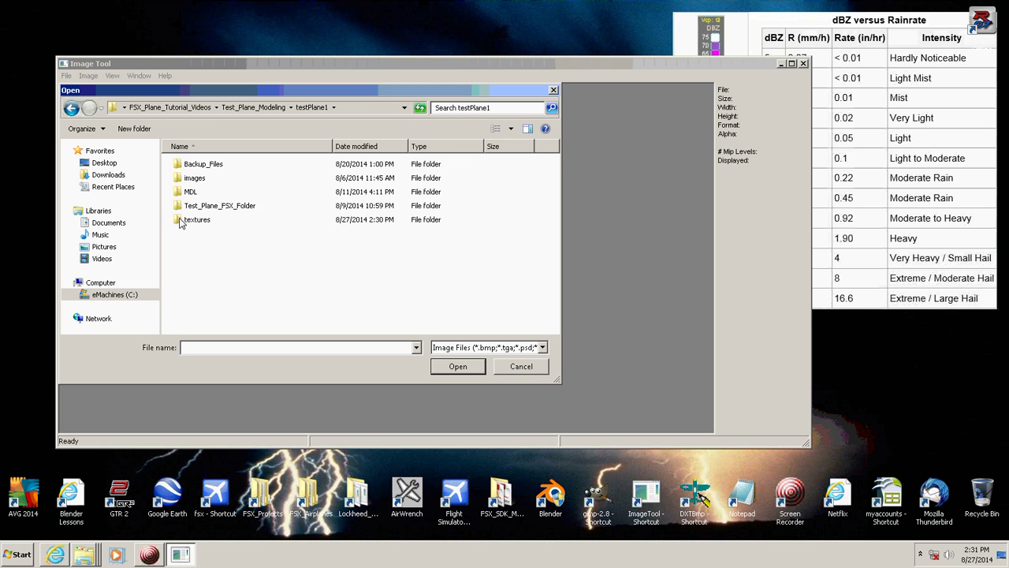
pyautogui.doubleClick(183, 220)
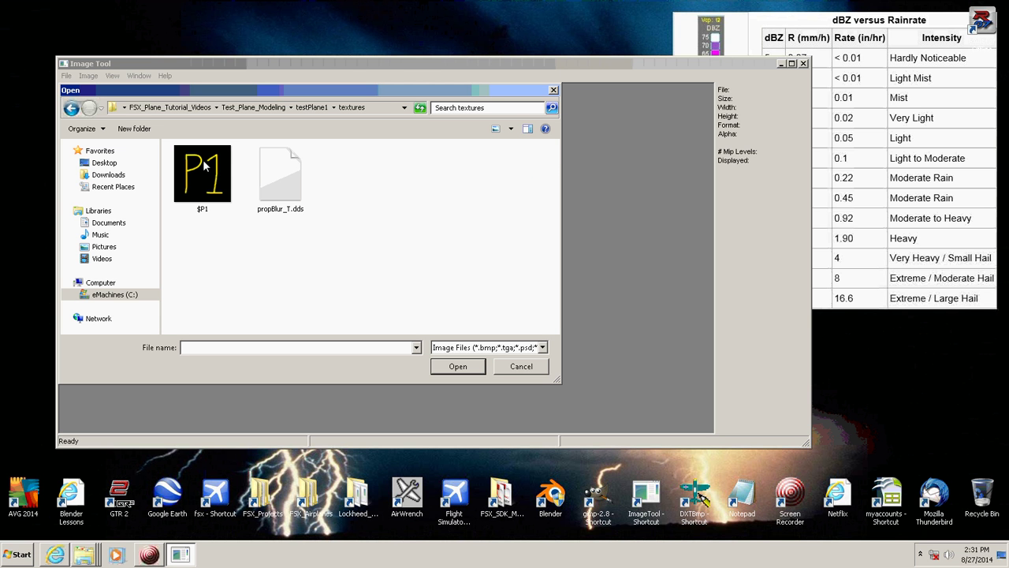
pyautogui.click(200, 175)
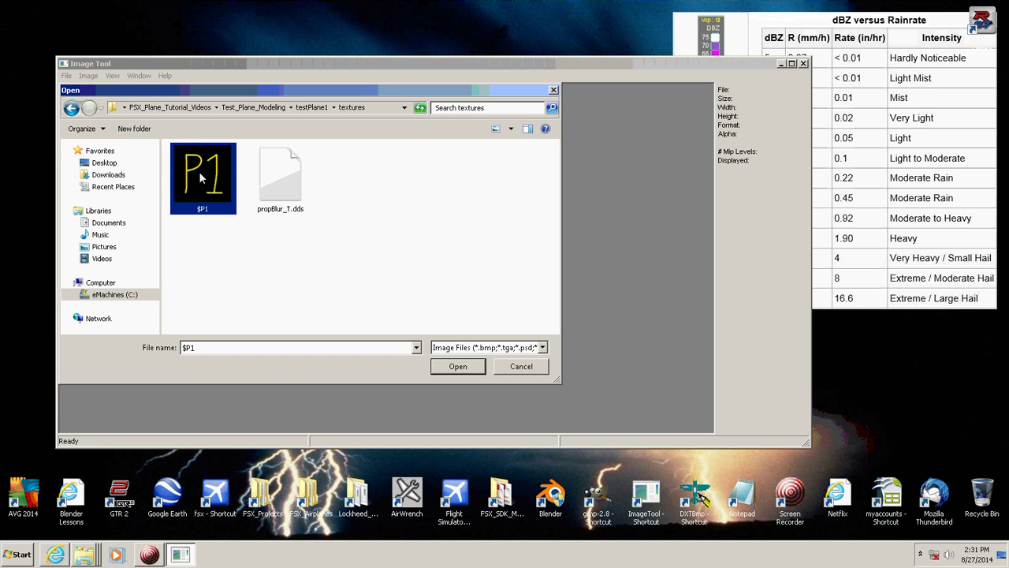
pyautogui.click(456, 368)
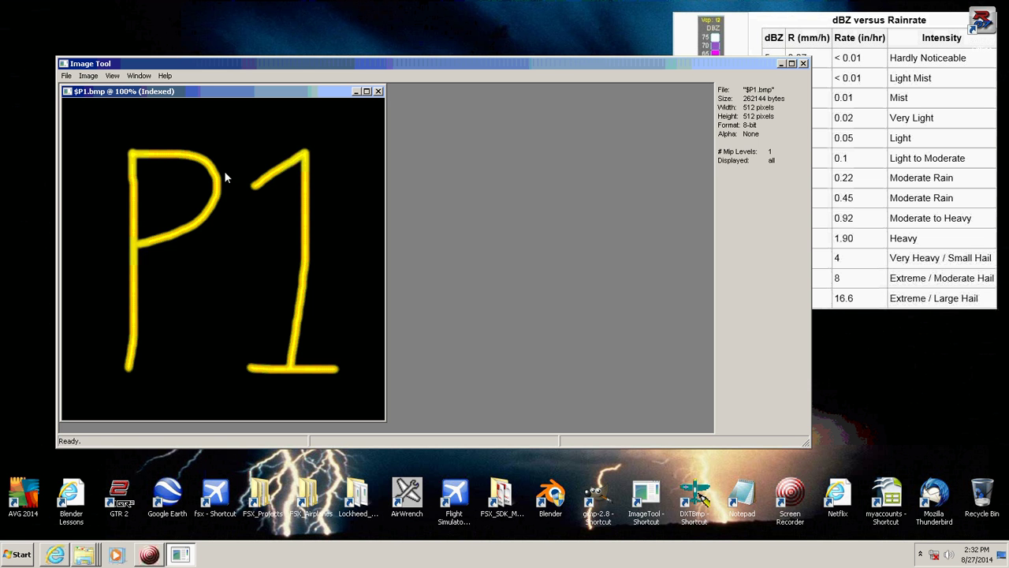
# Step: Set the format of the $P1.bmp image to 8-Bit
pyautogui.click(88, 75)
pyautogui.moveTo(97, 93)
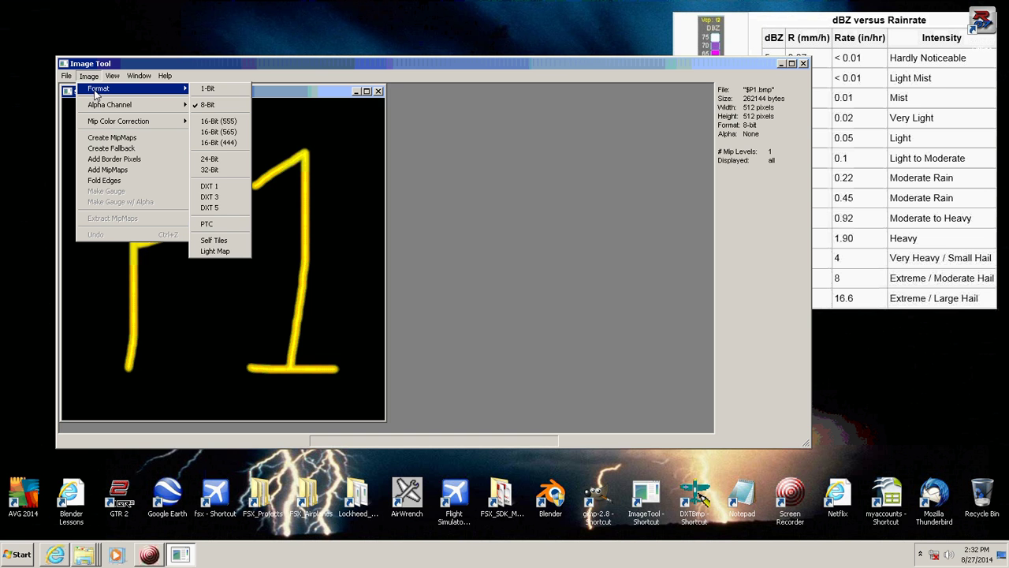
pyautogui.click(211, 106)
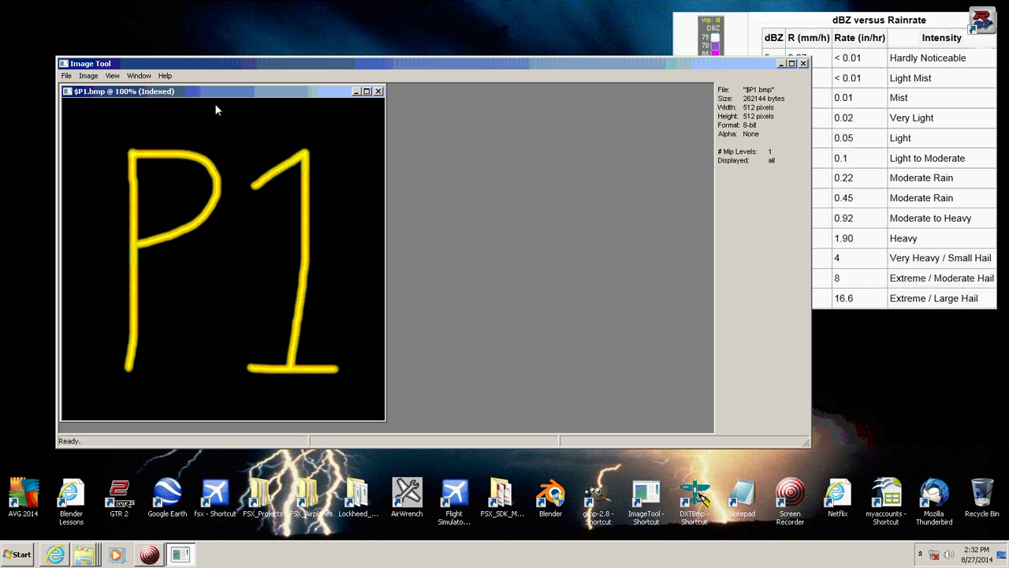
# Step: Save the image as $P1.bmp in the textures folder, replacing the existing file
pyautogui.click(65, 76)
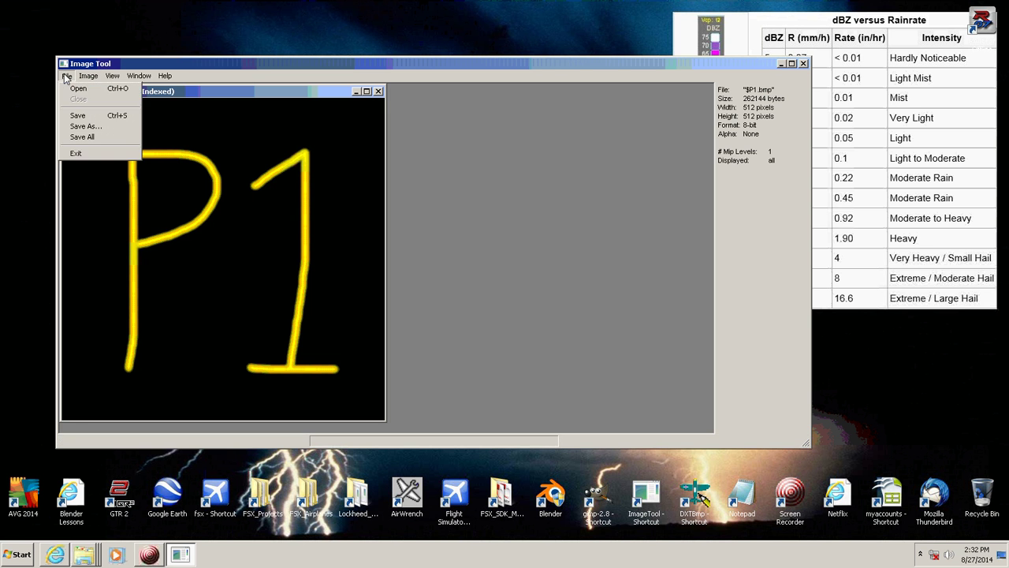
pyautogui.click(78, 126)
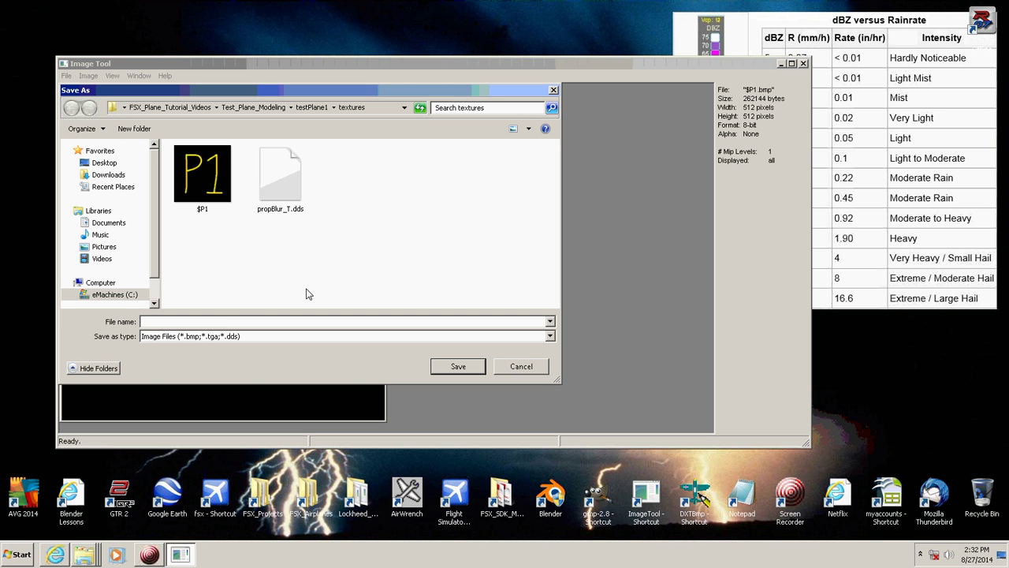
pyautogui.write('$')
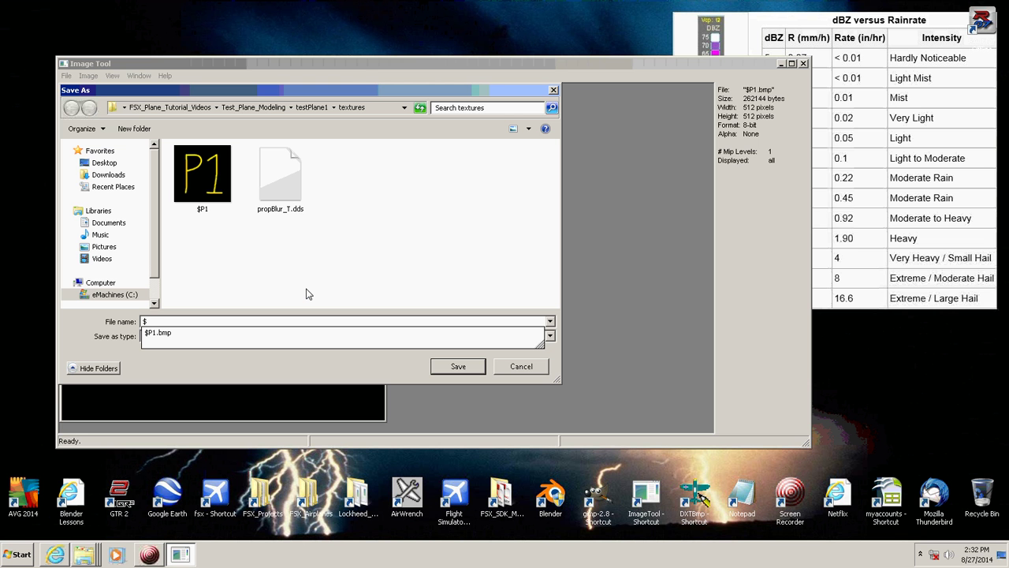
pyautogui.write('P')
pyautogui.write('1.bmp')
pyautogui.press('Return')
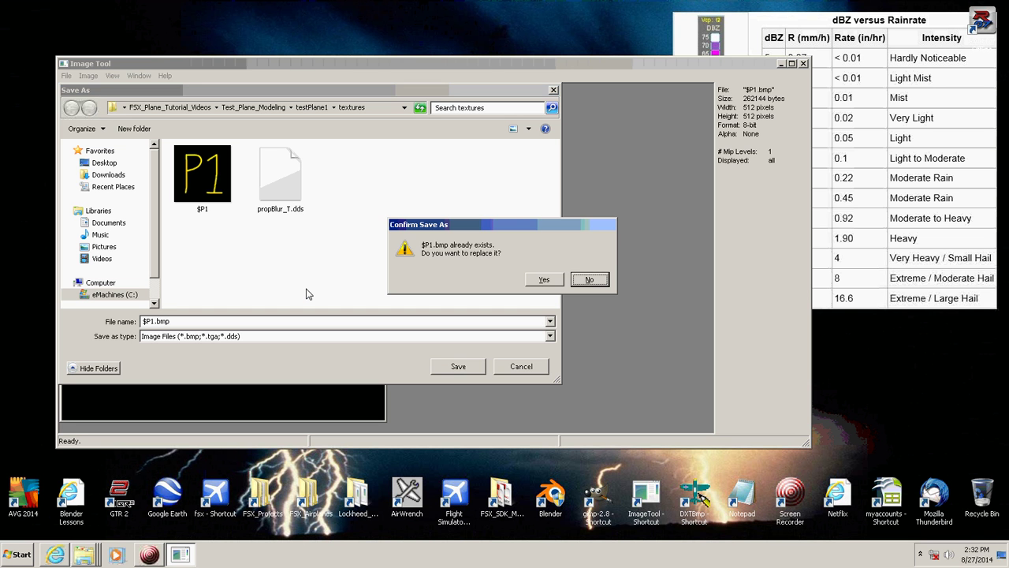
pyautogui.click(544, 281)
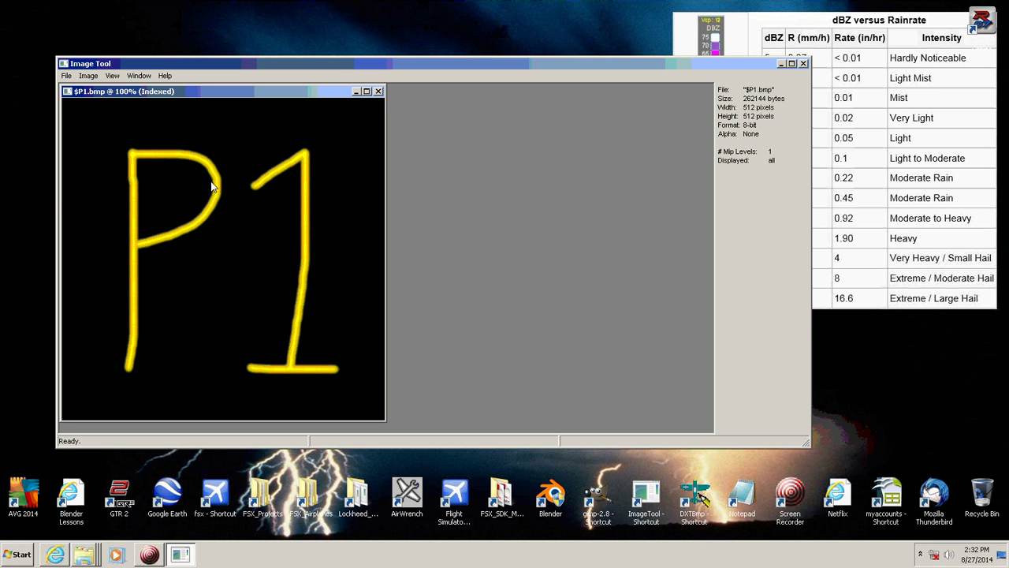
# Step: Convert the $P1.bmp image to the DXT 1 format
pyautogui.click(89, 76)
pyautogui.moveTo(93, 89)
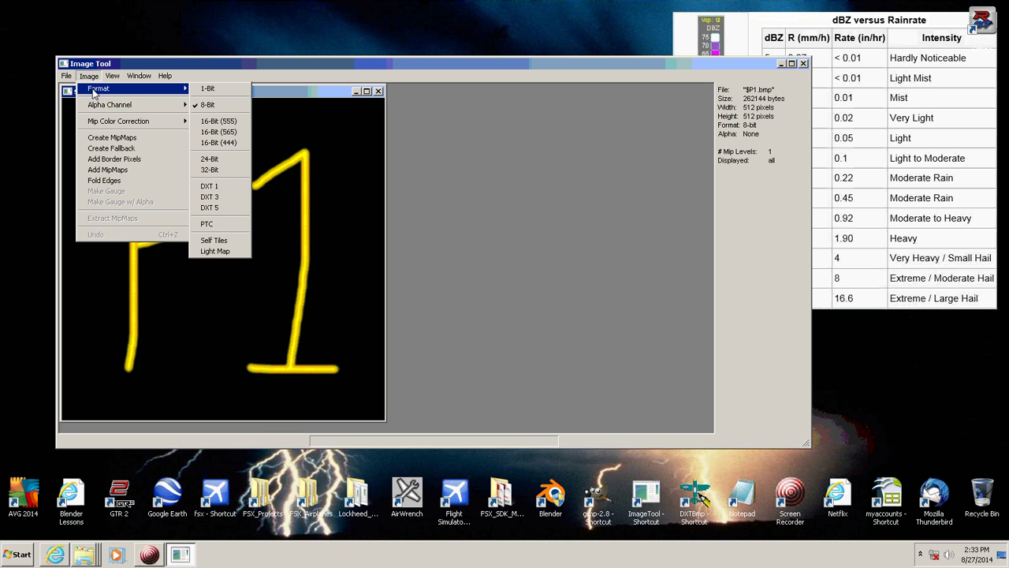
pyautogui.click(209, 186)
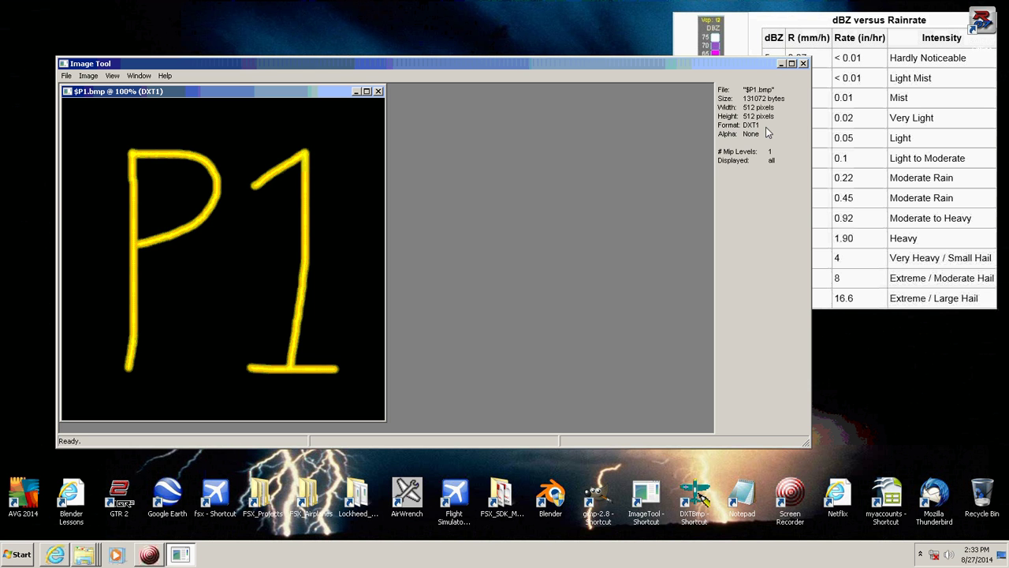
# Step: Save a copy of the DXT1 image as $P1.dds in the textures folder
pyautogui.click(66, 76)
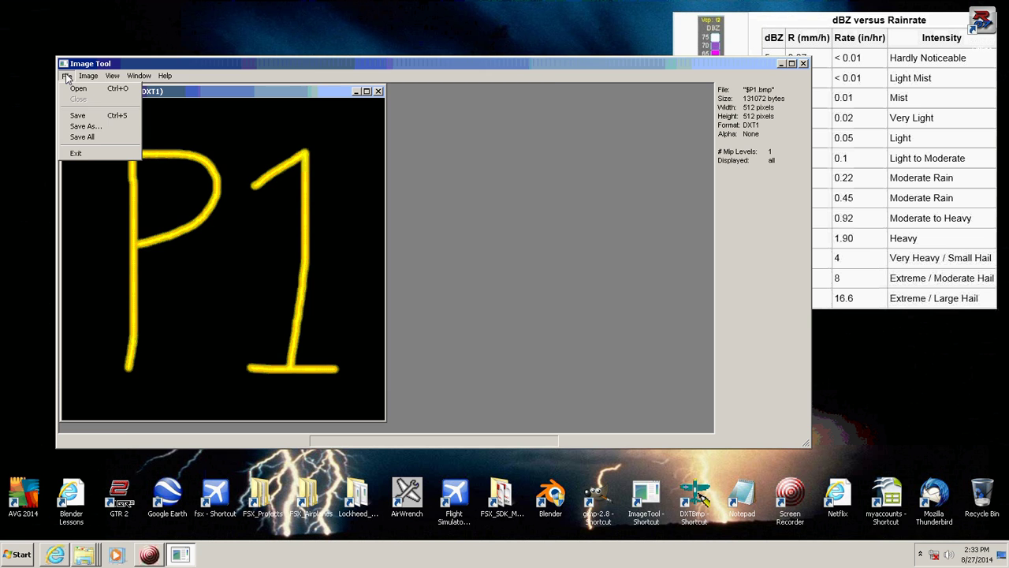
pyautogui.click(77, 128)
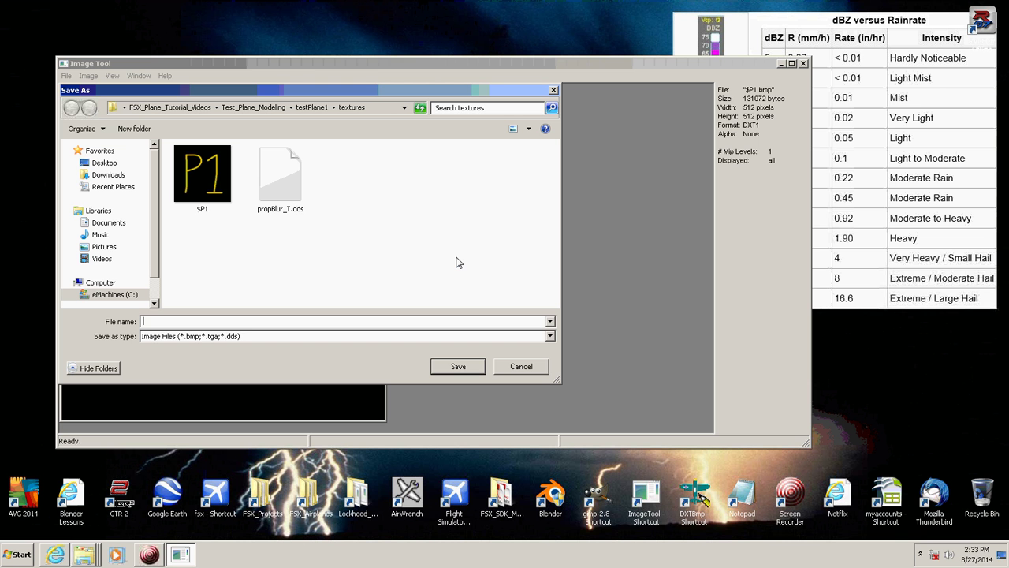
pyautogui.write('$')
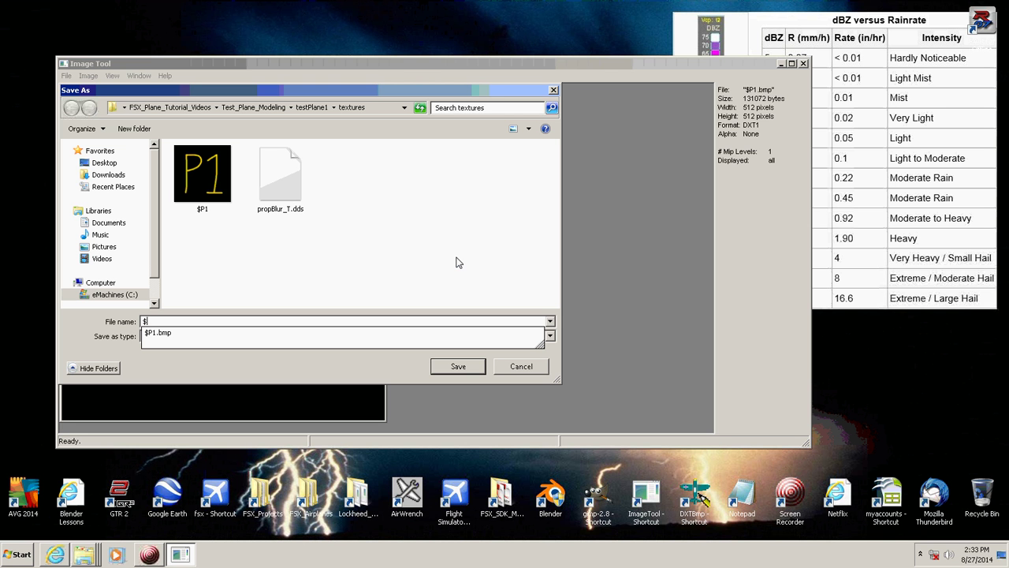
pyautogui.write('P1.dds')
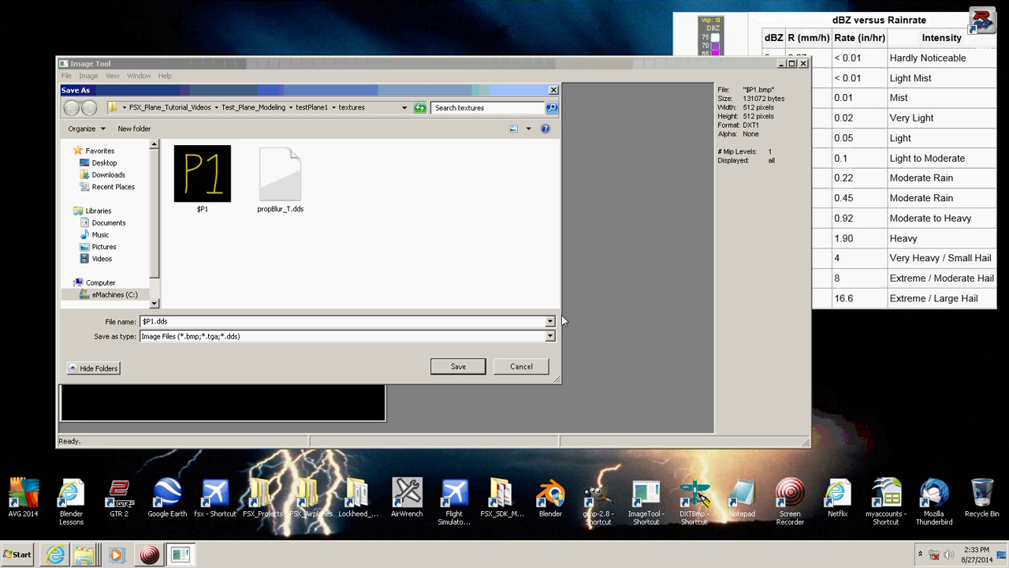
pyautogui.click(460, 367)
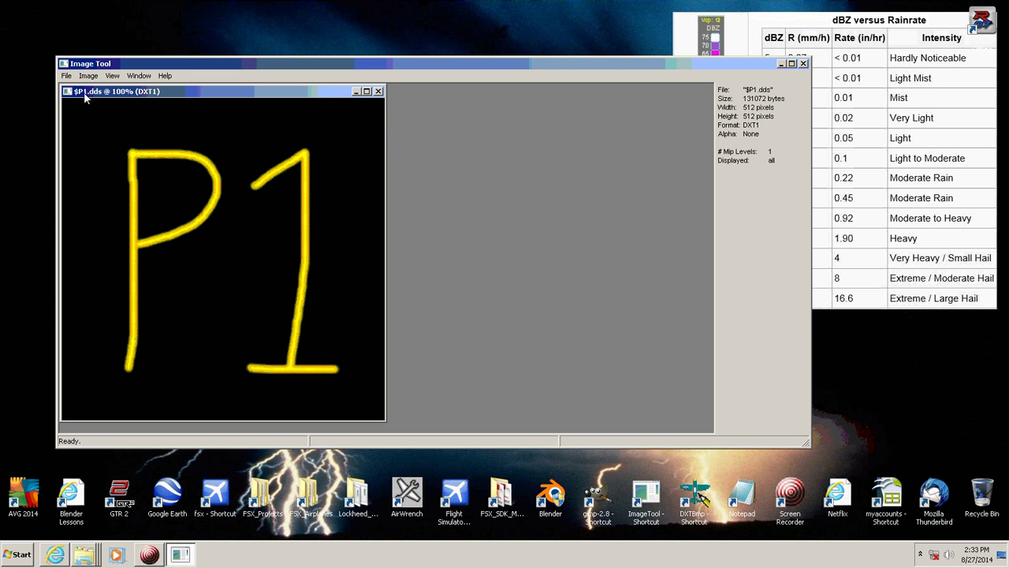
# Step: Close the $P1.dds image and Image Tool, and start GIMP
pyautogui.click(378, 91)
pyautogui.click(803, 63)
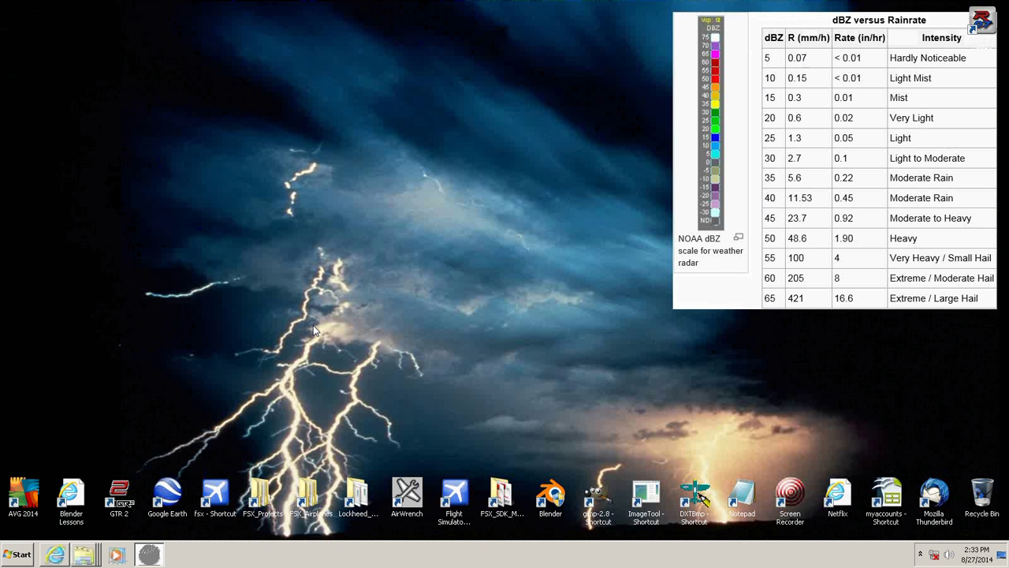
pyautogui.click(597, 496)
pyautogui.doubleClick(597, 495)
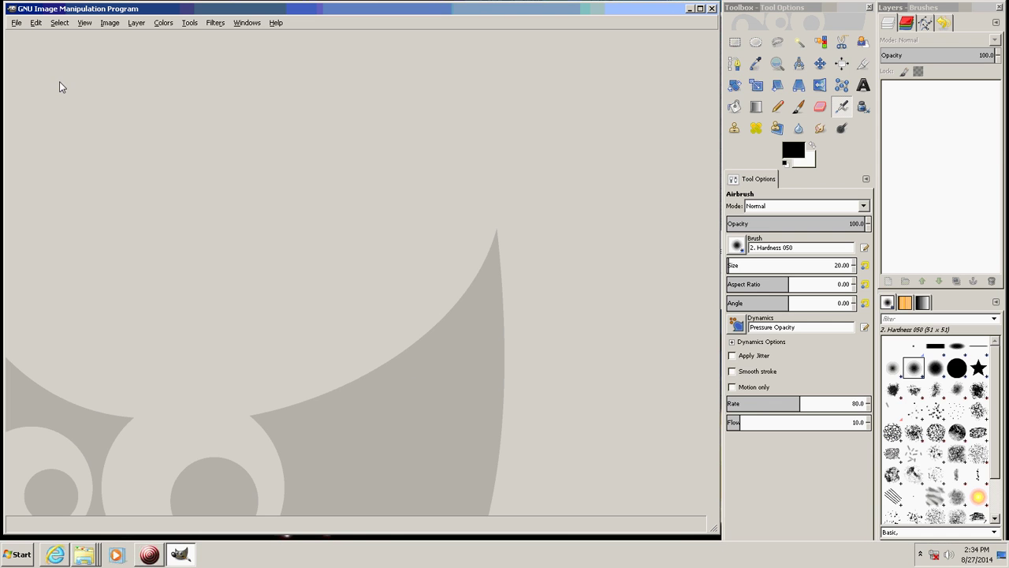
# Step: Create a new 512 x 512 pixel RGB image with a resolution of 320 pixels/in
pyautogui.click(16, 23)
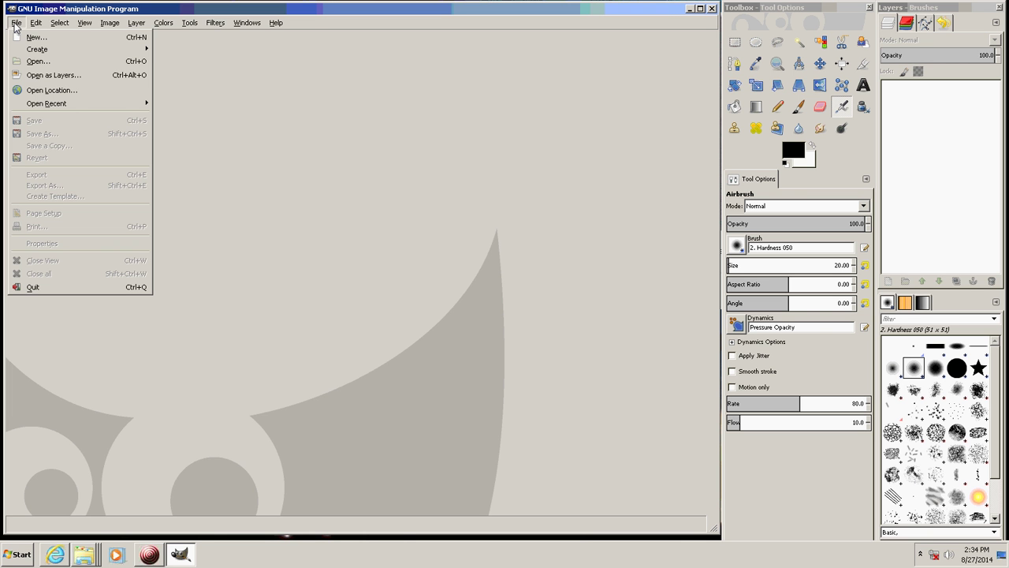
pyautogui.click(36, 37)
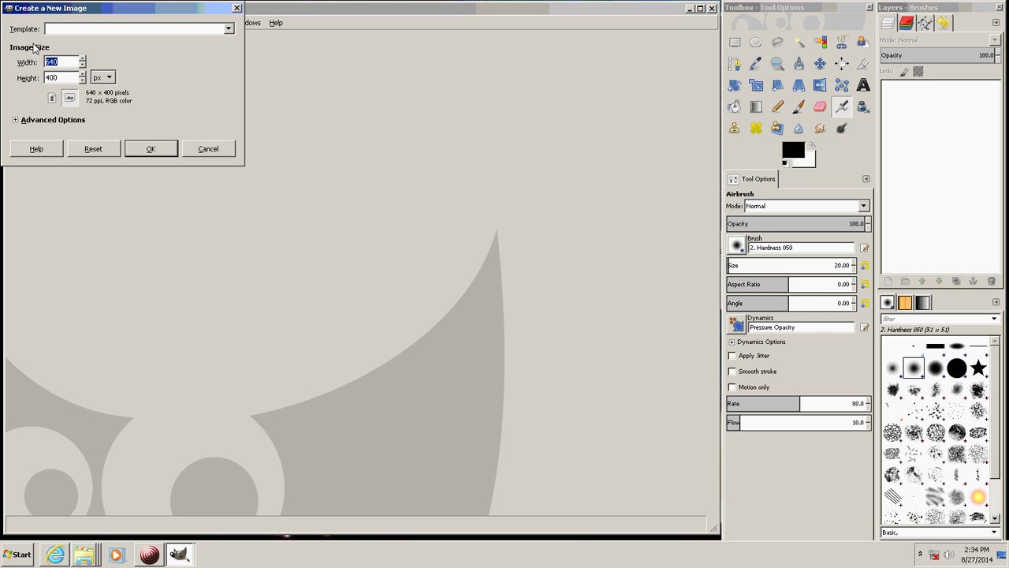
pyautogui.write('512')
pyautogui.press('Tab')
pyautogui.write('512')
pyautogui.click(17, 121)
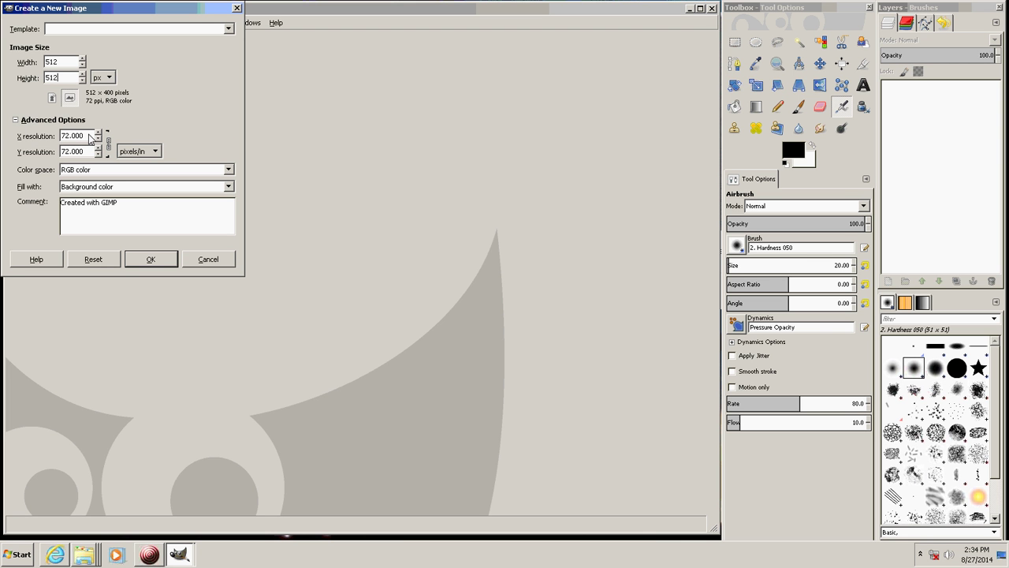
pyautogui.moveTo(88, 139); pyautogui.dragTo(50, 141)
pyautogui.write('320')
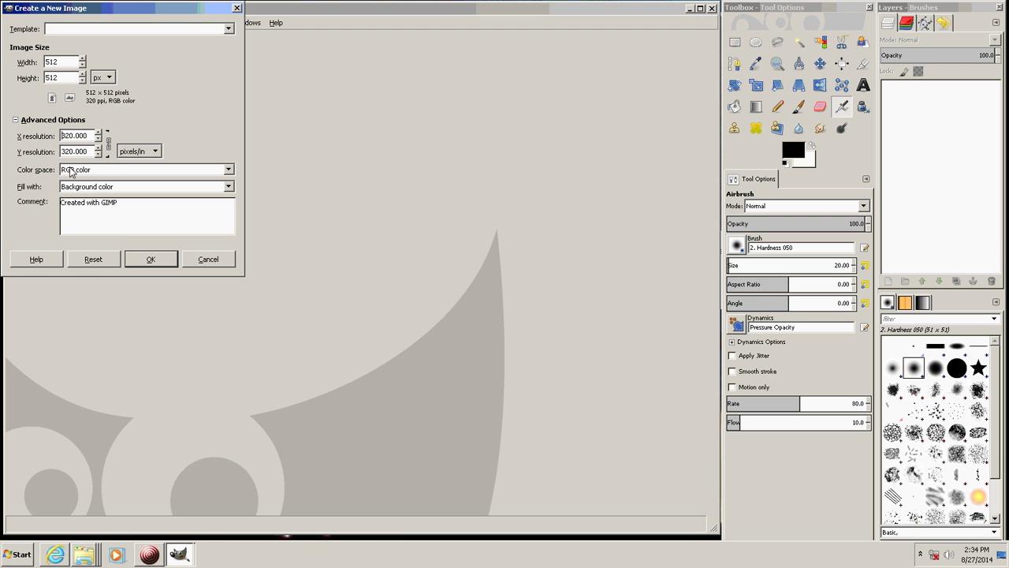
pyautogui.click(150, 259)
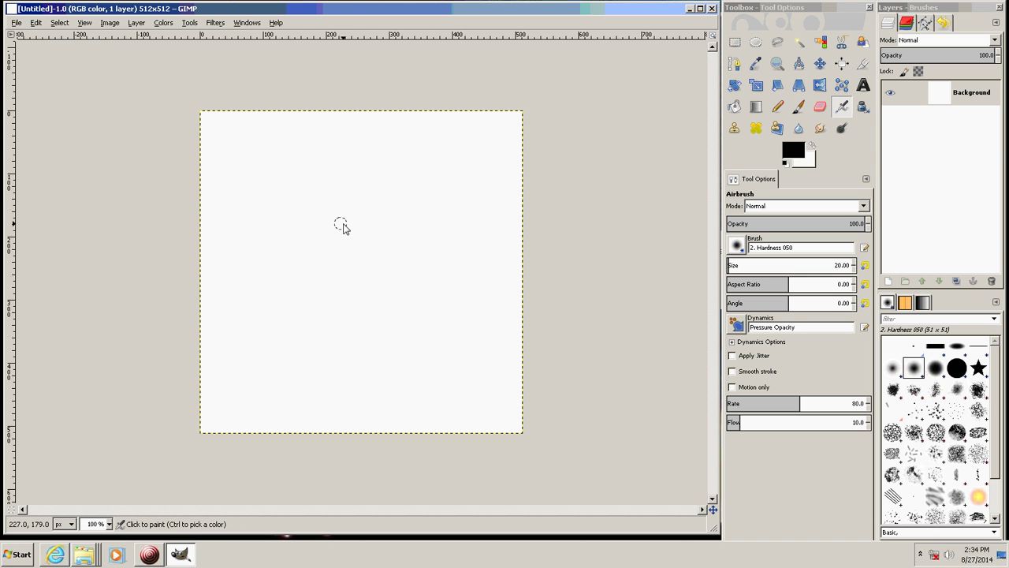
# Step: Set the foreground color to brown (984219) and fill the whole canvas with it using Bucket Fill
pyautogui.click(796, 152)
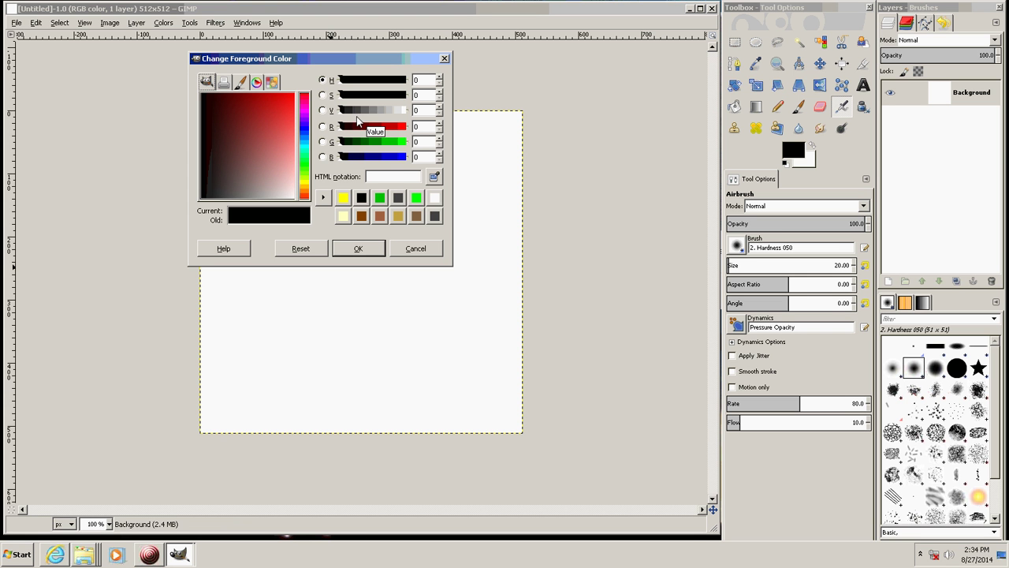
pyautogui.click(398, 197)
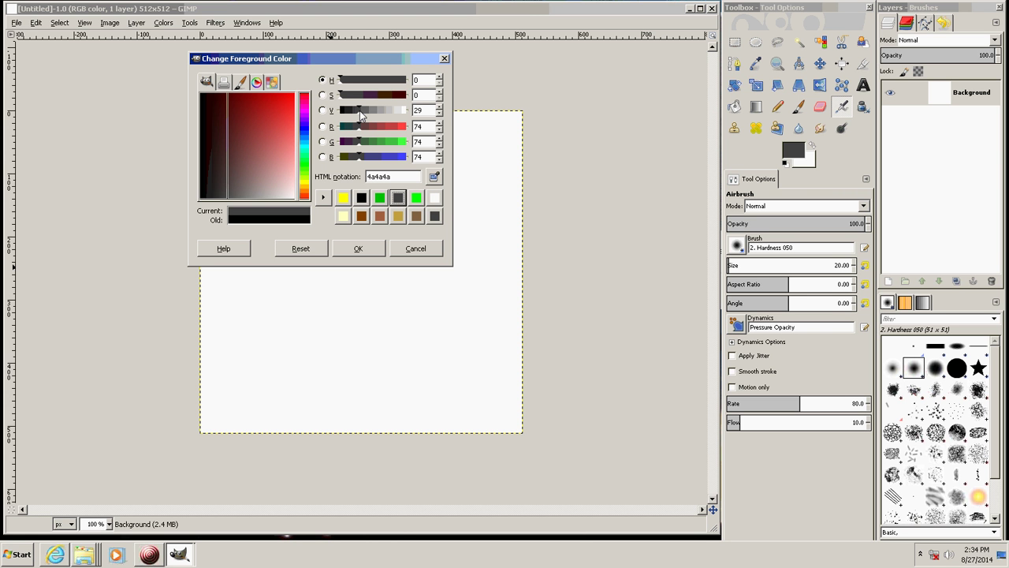
pyautogui.moveTo(363, 114); pyautogui.dragTo(346, 115)
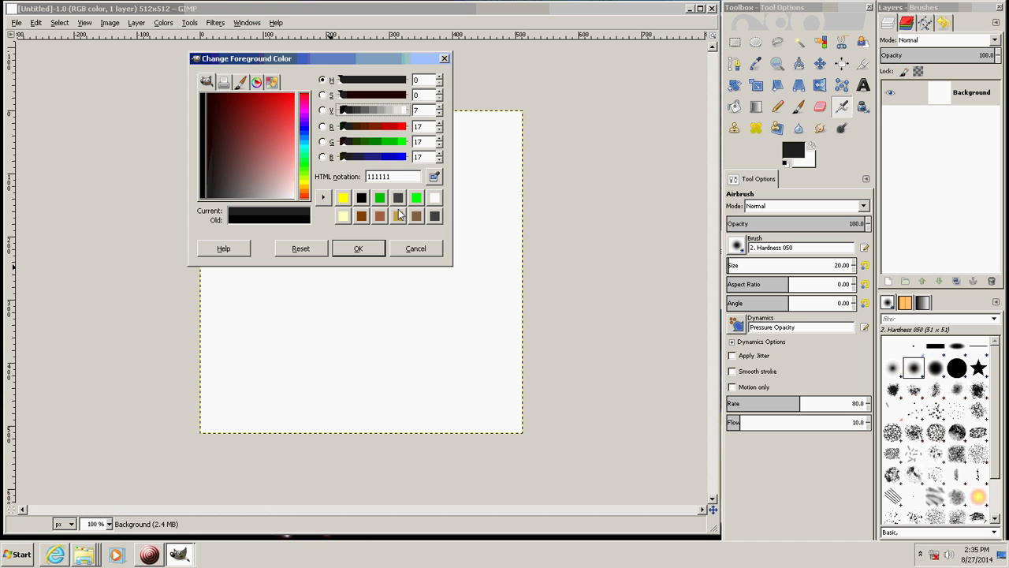
pyautogui.click(361, 216)
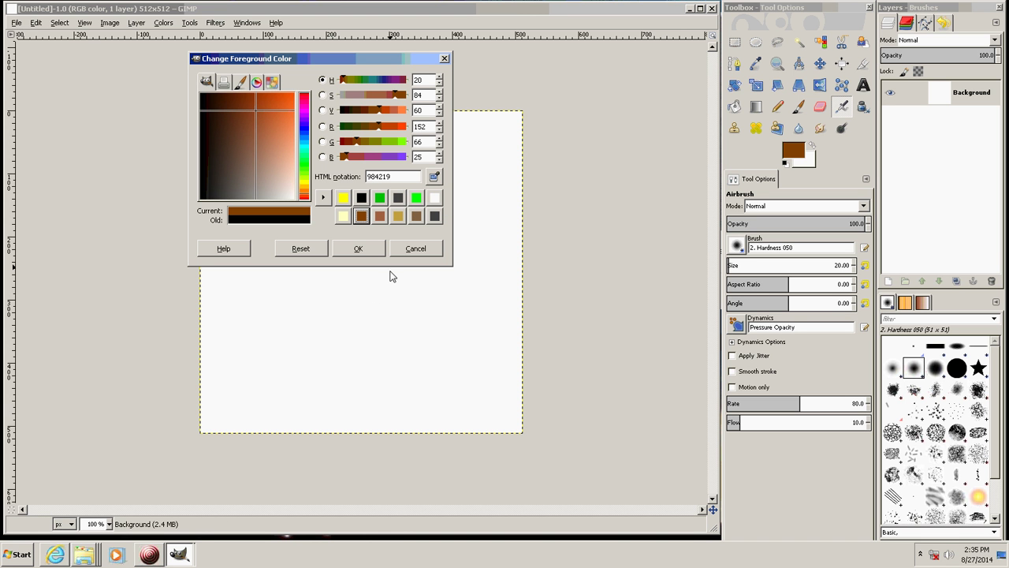
pyautogui.click(358, 249)
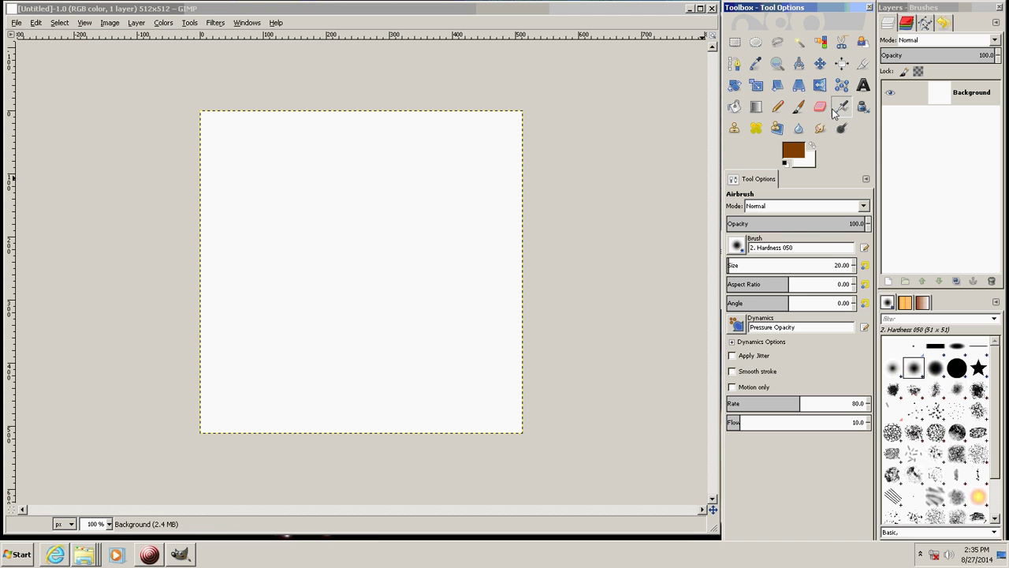
pyautogui.click(734, 107)
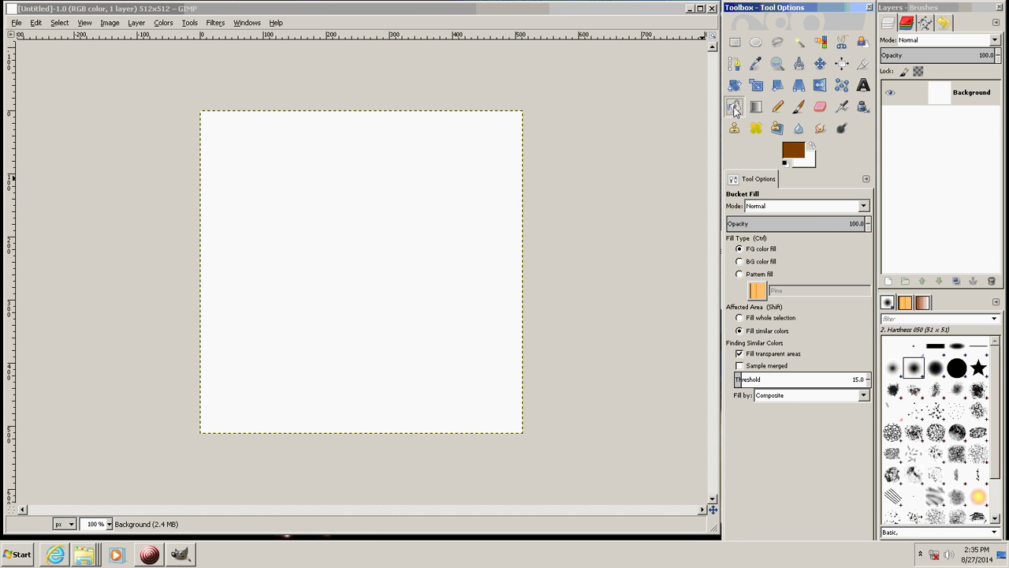
pyautogui.click(329, 249)
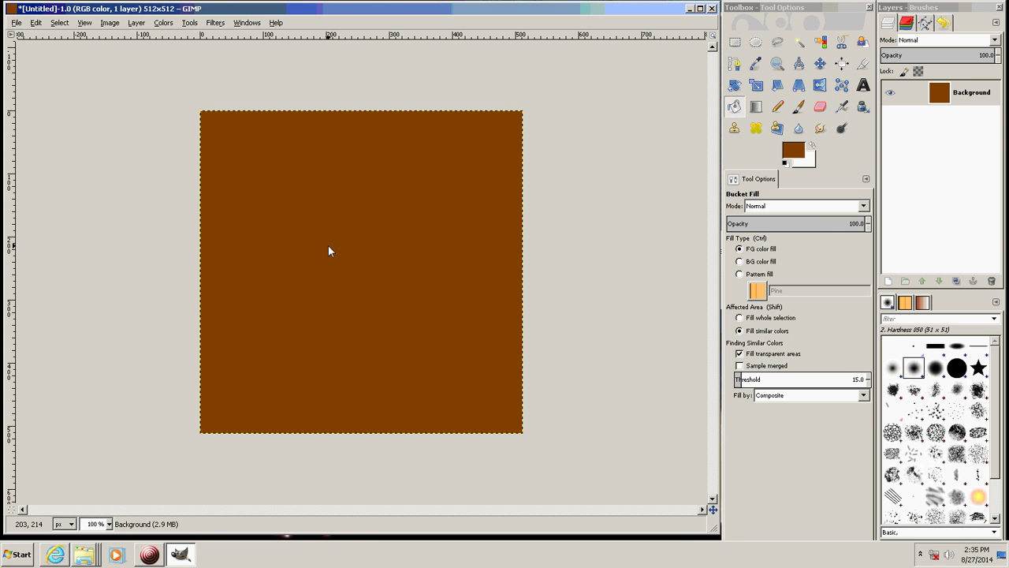
# Step: Apply RGB Noise to the brown canvas with Independent RGB off and red, green and blue at 0.15
pyautogui.click(217, 24)
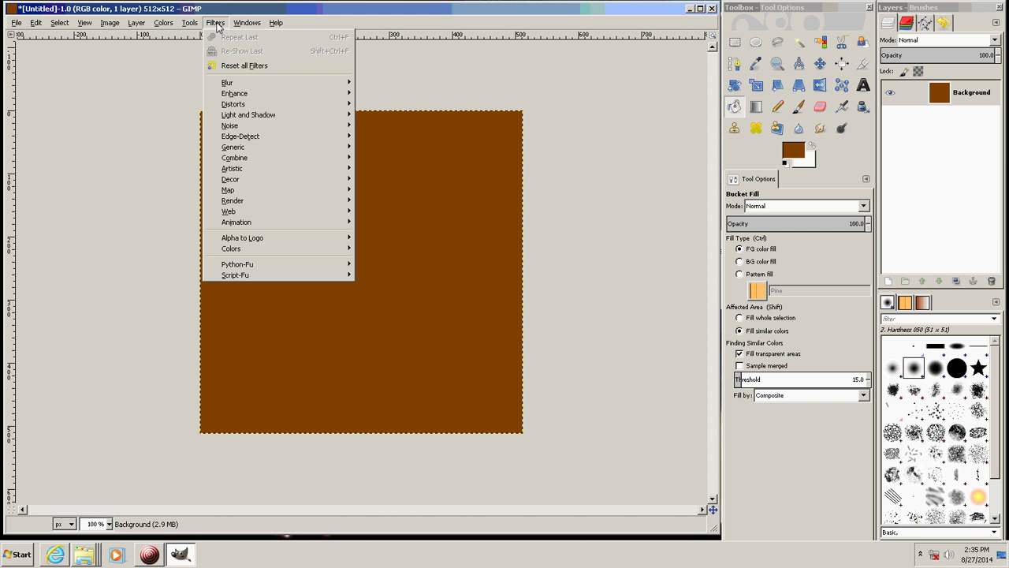
pyautogui.moveTo(235, 127)
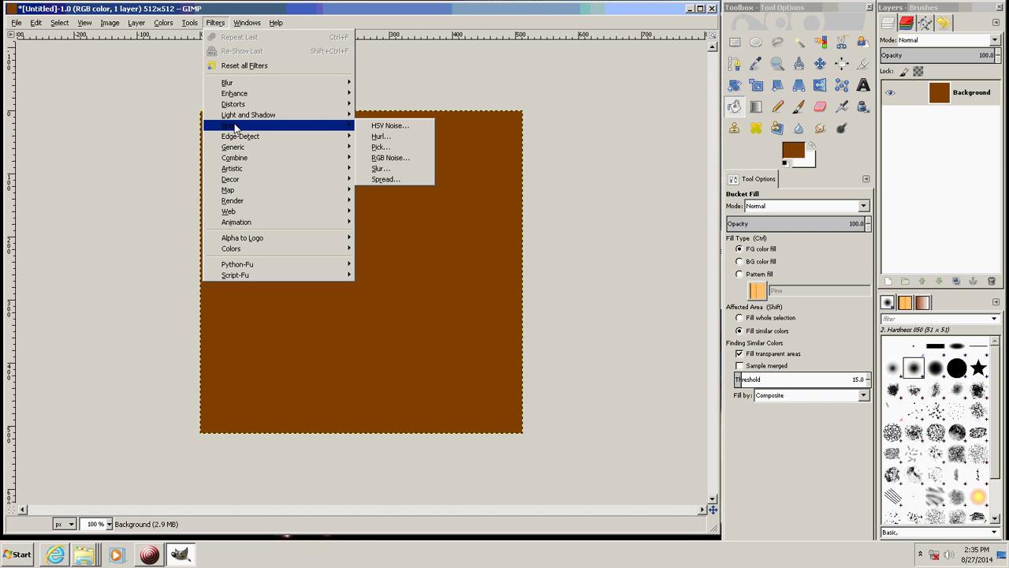
pyautogui.click(404, 160)
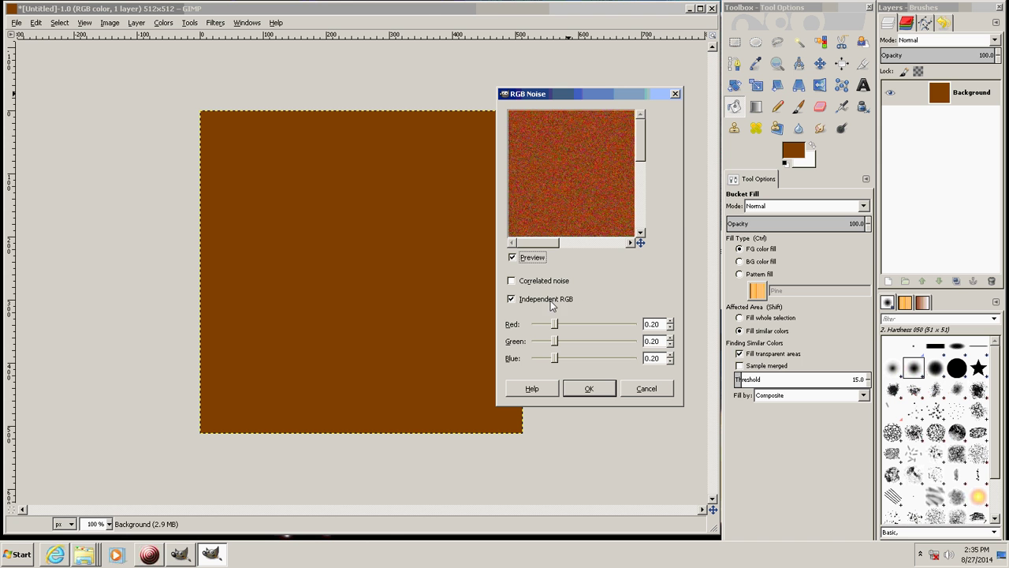
pyautogui.click(511, 300)
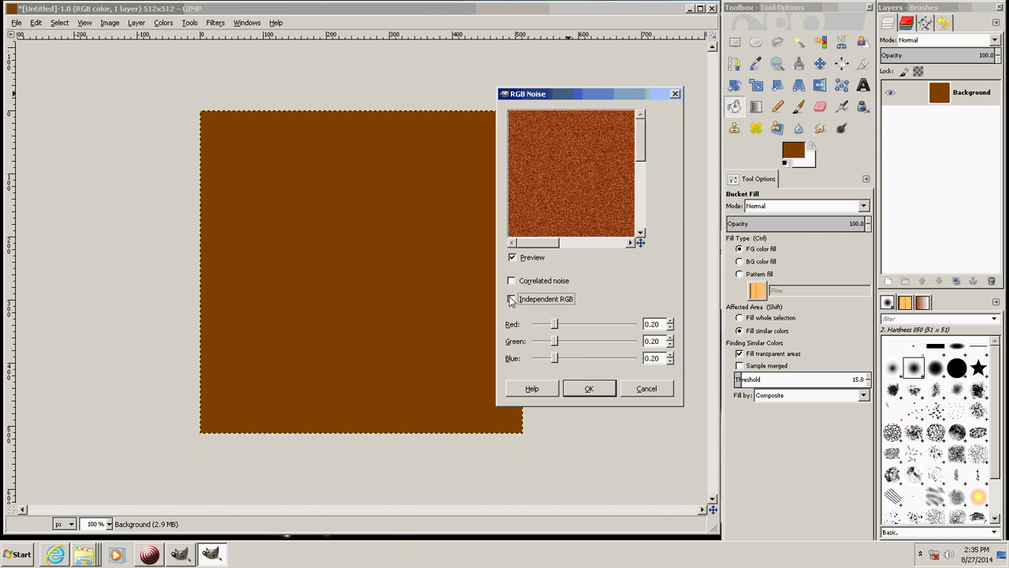
pyautogui.moveTo(554, 324); pyautogui.dragTo(549, 324)
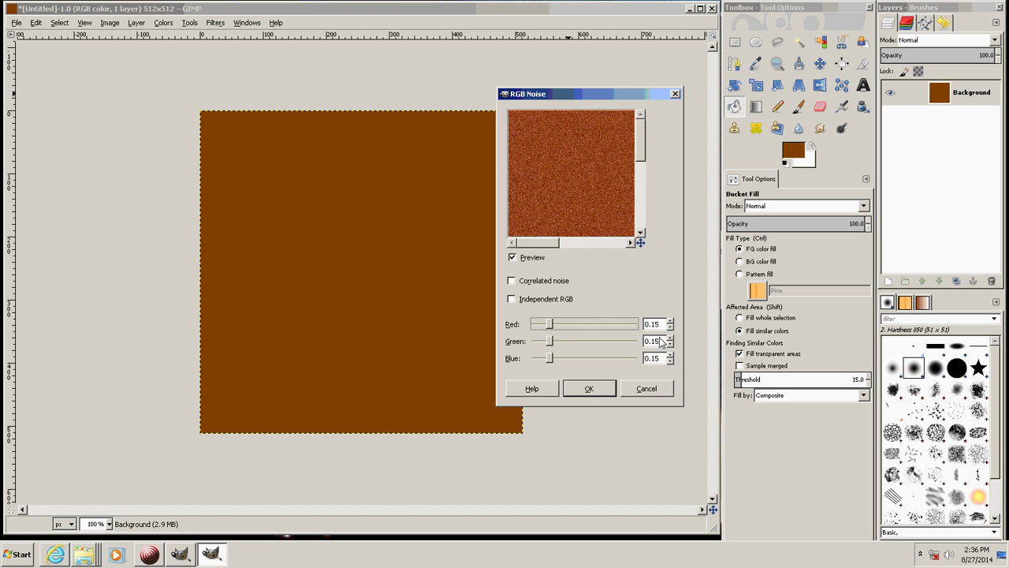
pyautogui.click(588, 390)
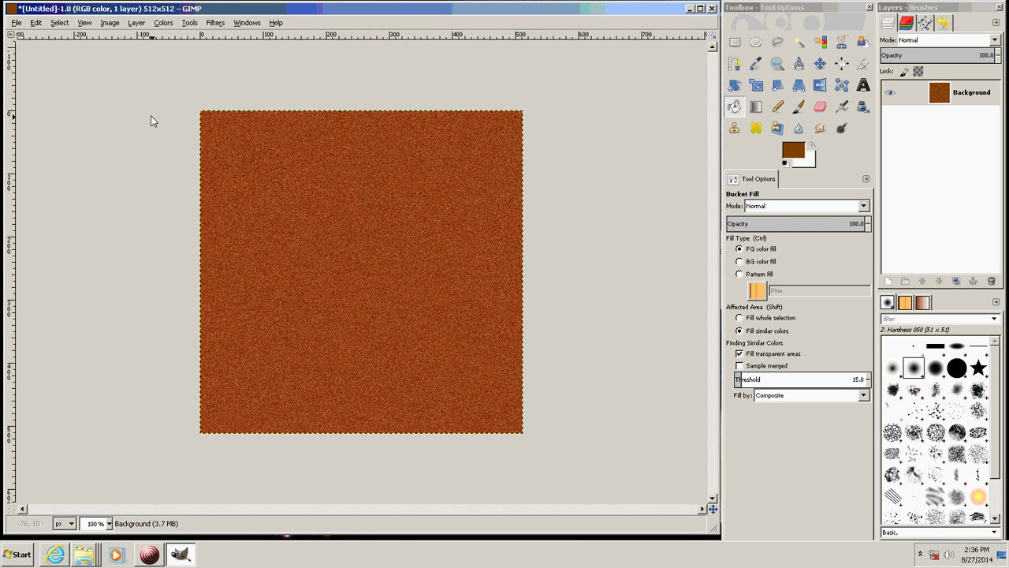
# Step: Start exporting the noise image and choose C:\FSX_YouTub_Videos\FSX_Plane_Tutorial_Videos\Test_Plane_Modeling\testPlane1\textures as the destination folder
pyautogui.click(112, 24)
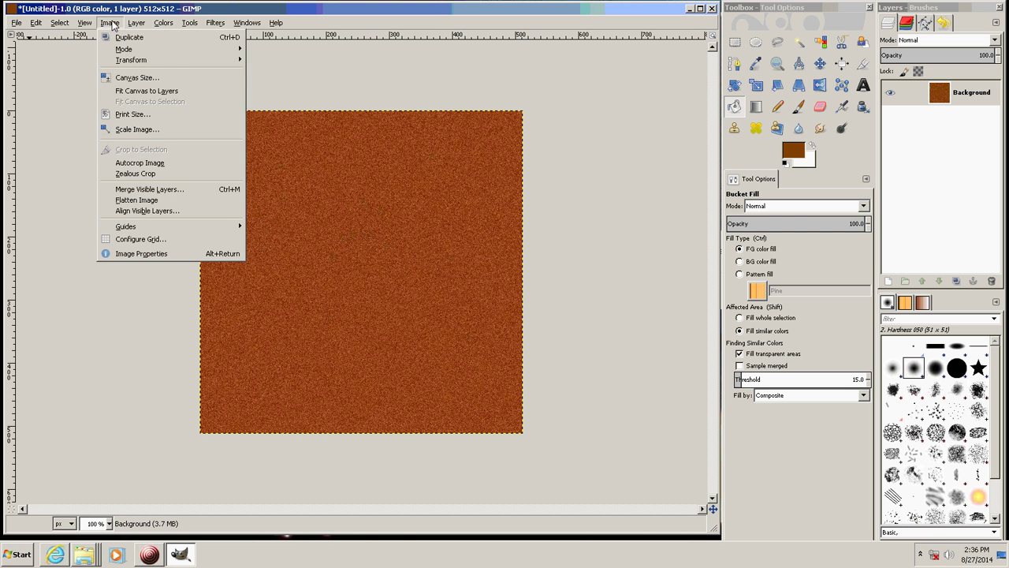
pyautogui.moveTo(123, 49)
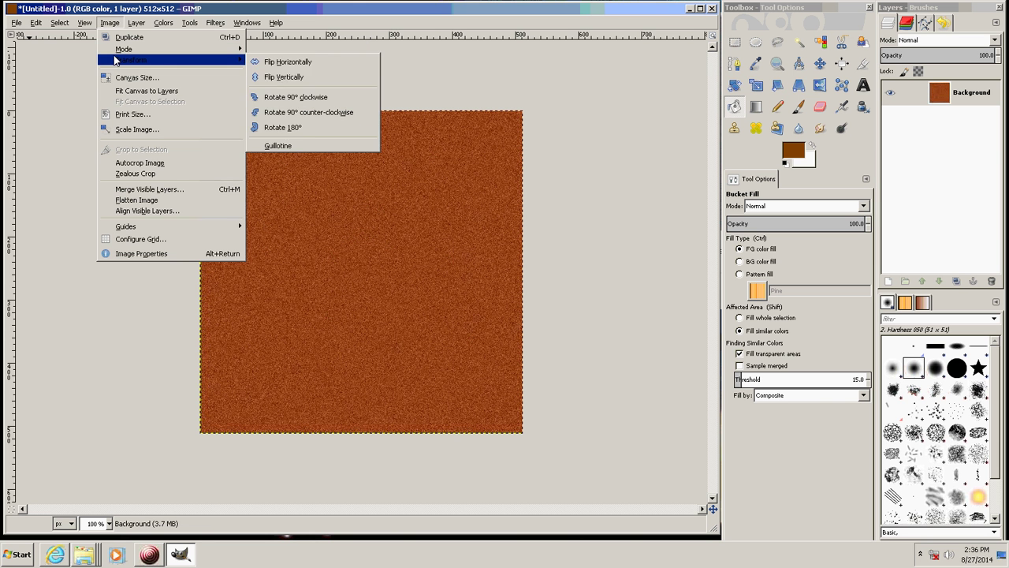
pyautogui.moveTo(16, 24)
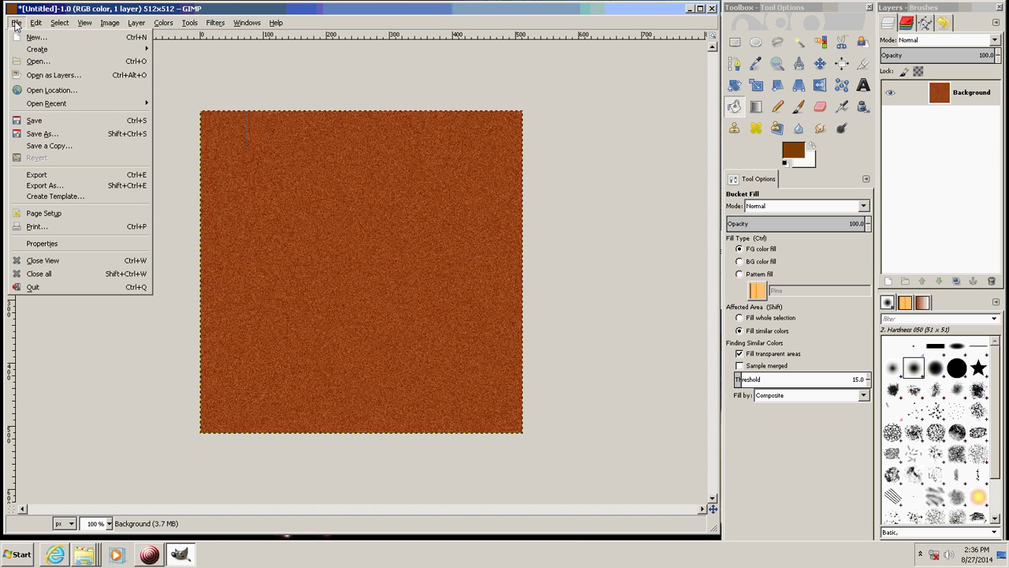
pyautogui.click(47, 186)
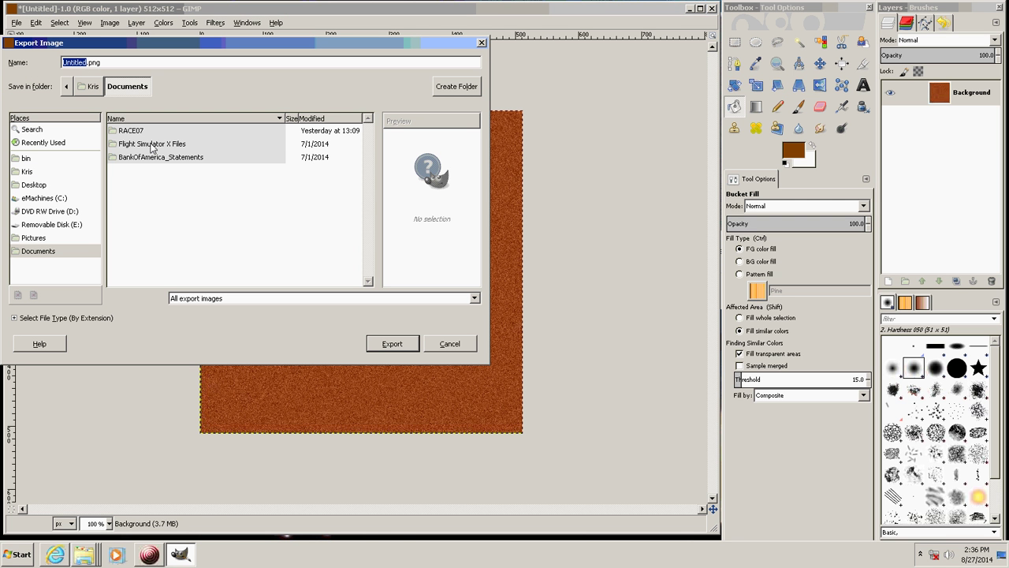
pyautogui.click(44, 198)
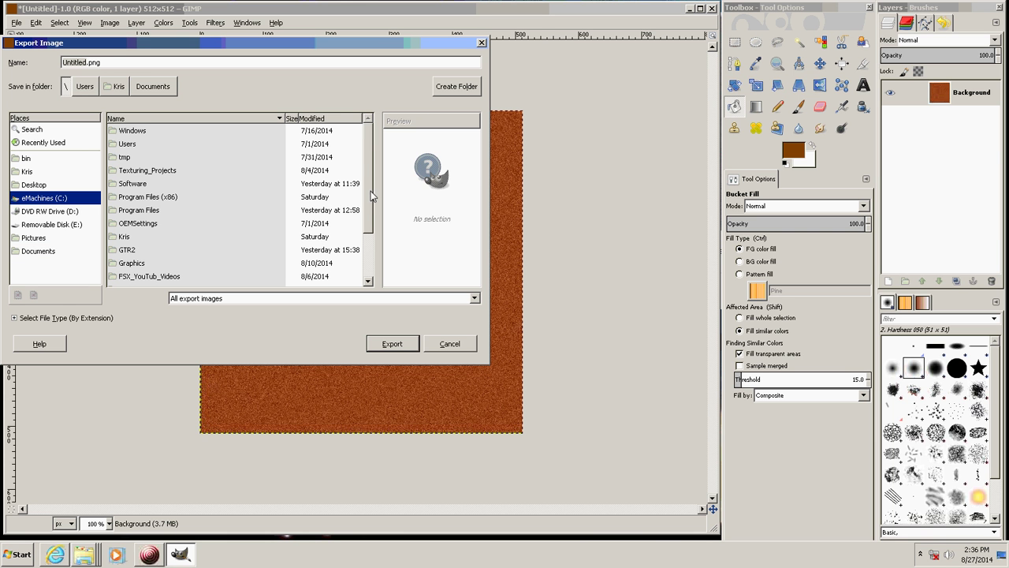
pyautogui.moveTo(371, 191); pyautogui.dragTo(370, 239)
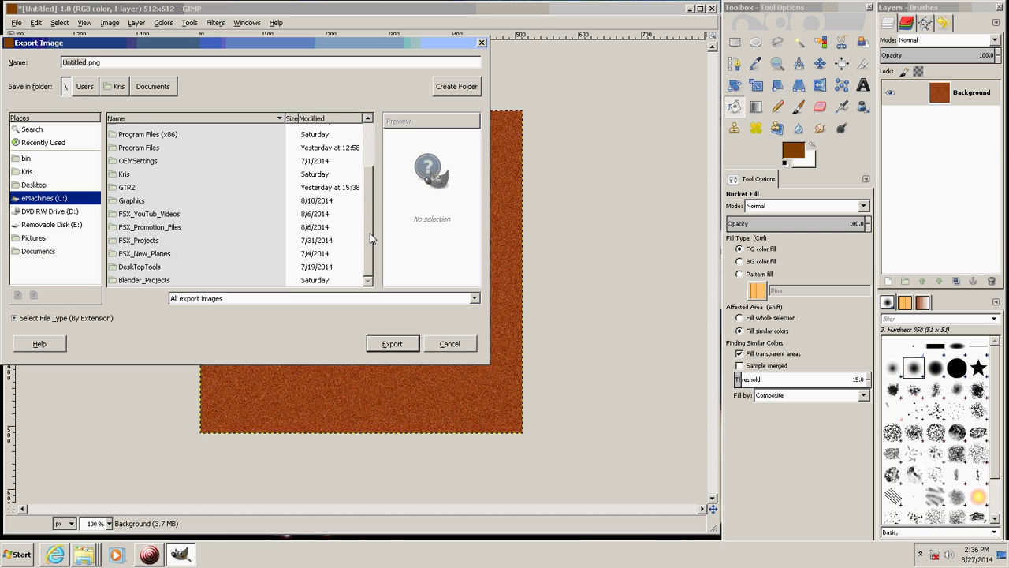
pyautogui.doubleClick(115, 214)
pyautogui.doubleClick(116, 145)
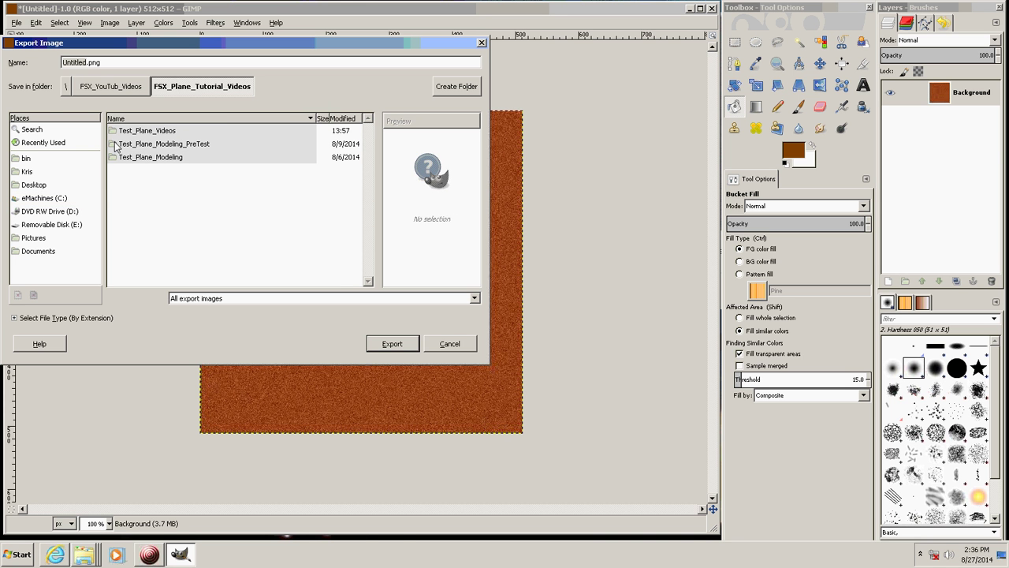
pyautogui.doubleClick(116, 158)
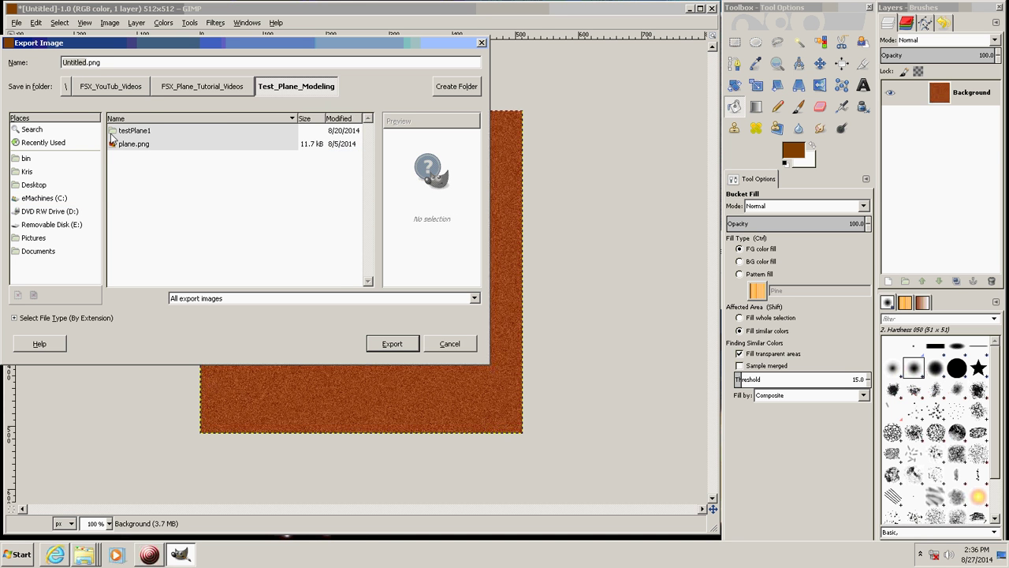
pyautogui.click(113, 132)
pyautogui.doubleClick(113, 131)
pyautogui.doubleClick(114, 131)
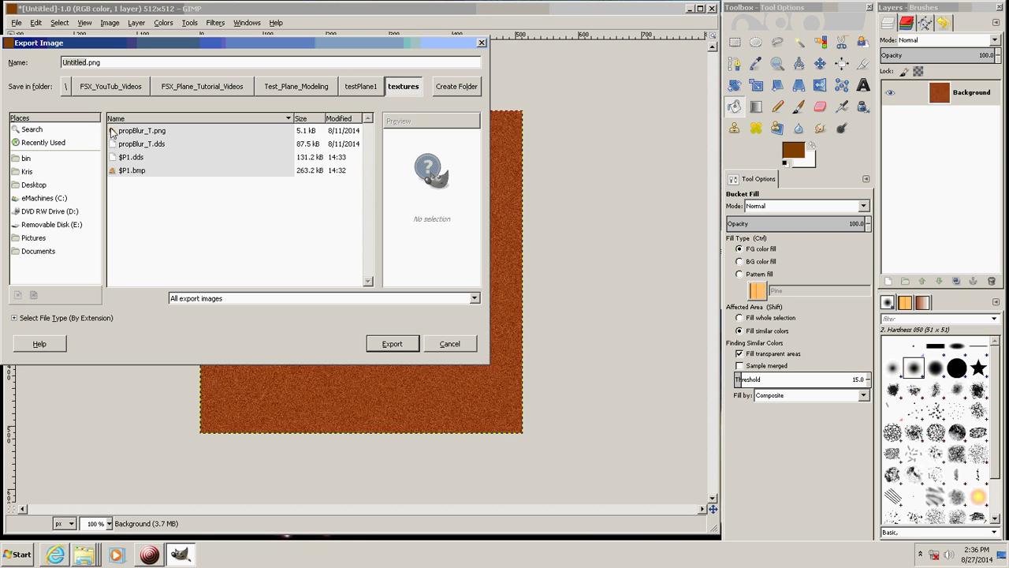
# Step: Export the noise image as panel1Texture.bmp using the 24-bit R8 G8 B8 format
pyautogui.moveTo(106, 63); pyautogui.dragTo(45, 62)
pyautogui.write('panelf')
pyautogui.press('BackSpace')
pyautogui.write('1Texture.bmp')
pyautogui.click(386, 345)
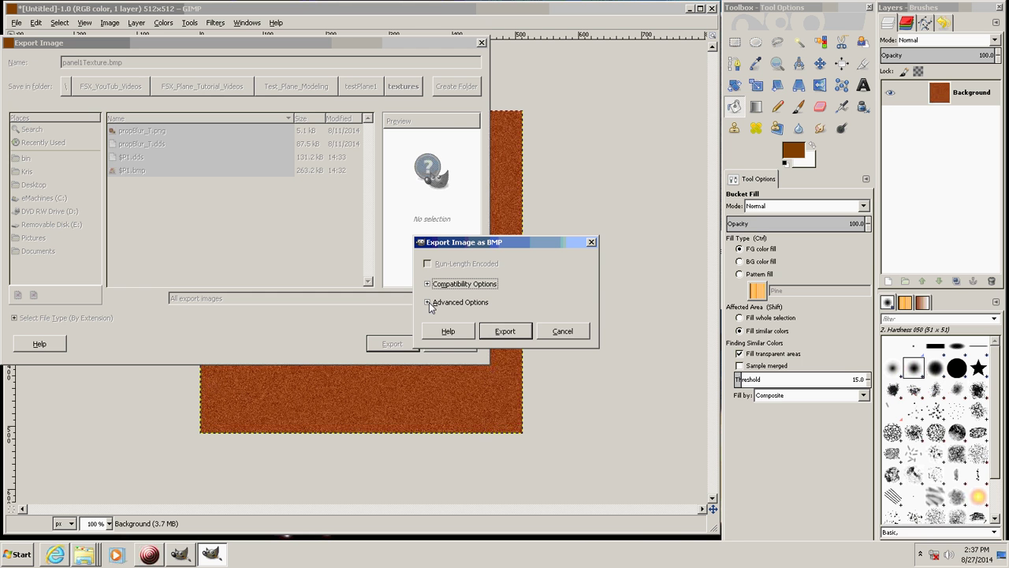
pyautogui.click(427, 303)
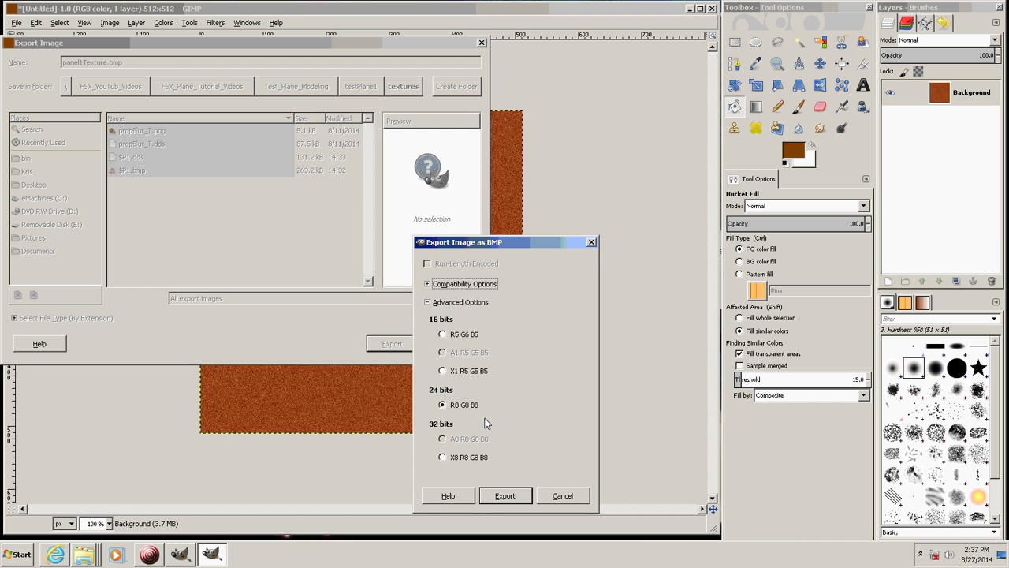
pyautogui.click(505, 495)
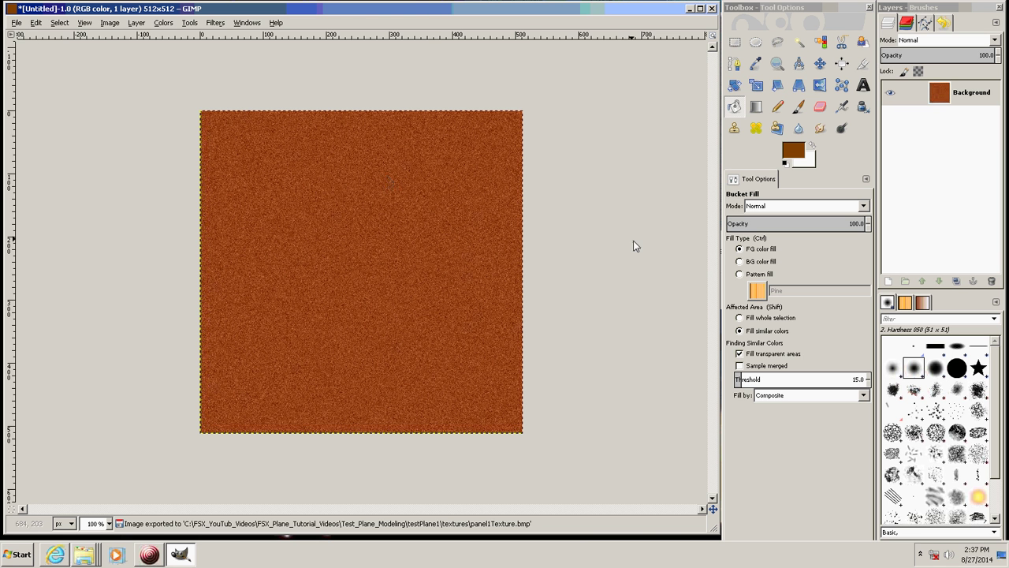
# Step: Close the untitled image, discarding its unsaved changes, and quit GIMP
pyautogui.click(711, 9)
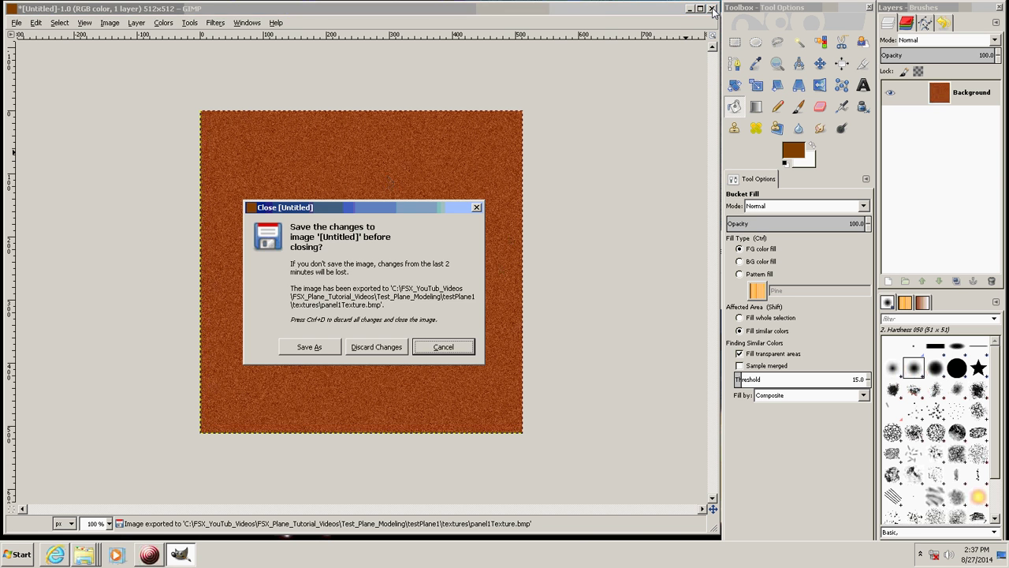
pyautogui.click(376, 349)
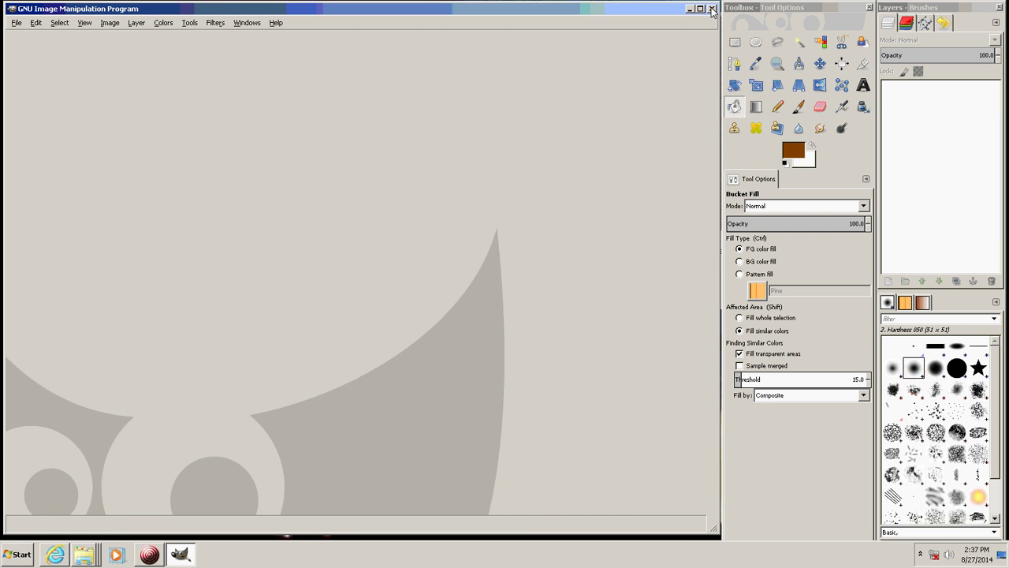
pyautogui.click(711, 9)
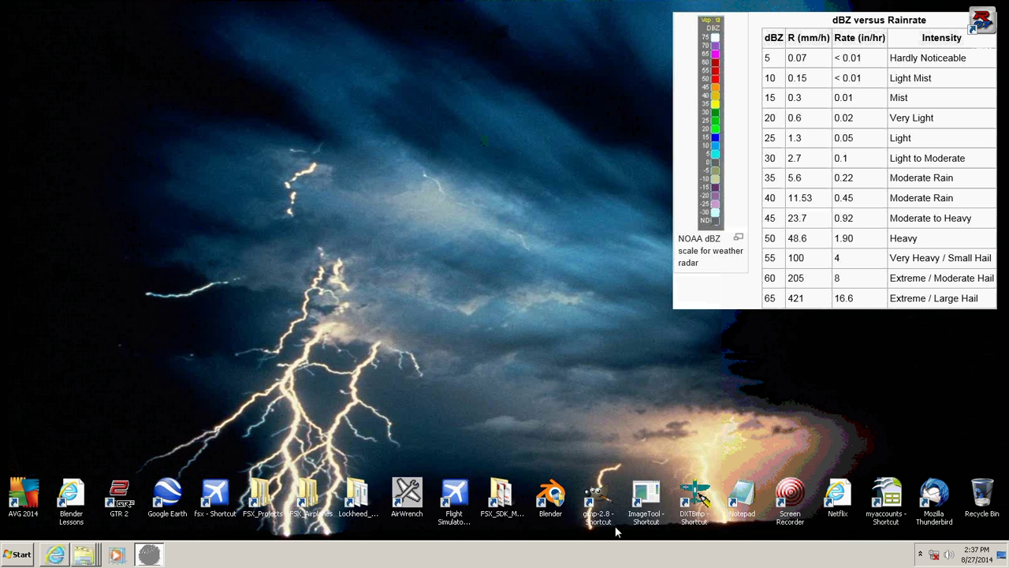
# Step: Launch Image Tool, open panel1Texture.bmp from the textures folder and choose 24-bit as its format
pyautogui.doubleClick(646, 495)
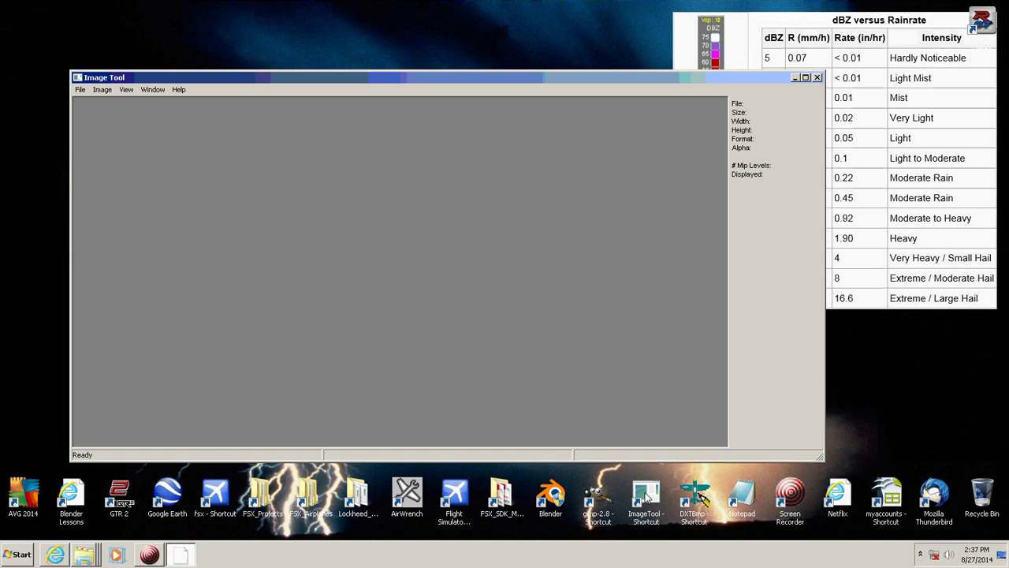
pyautogui.click(80, 90)
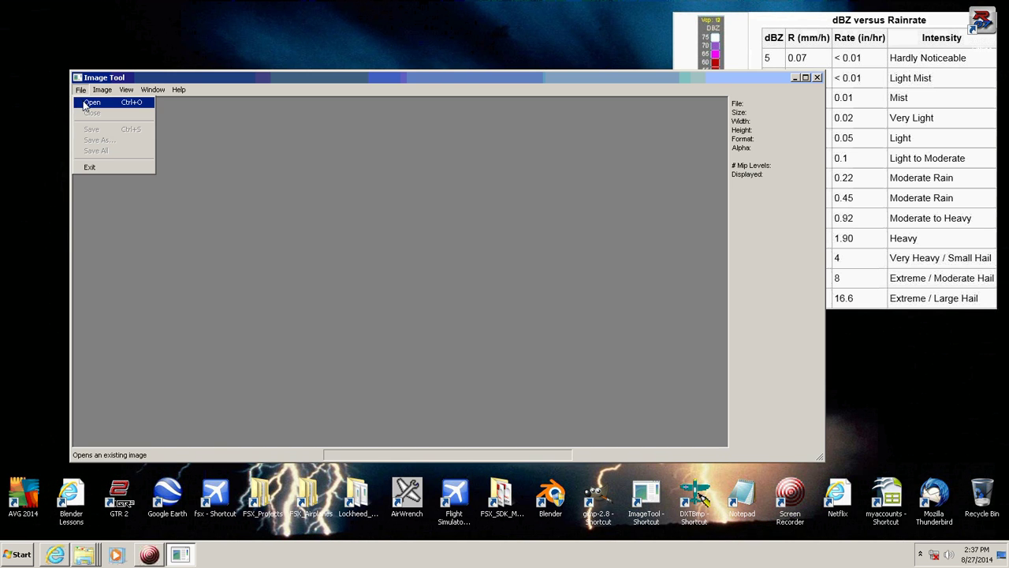
pyautogui.click(87, 102)
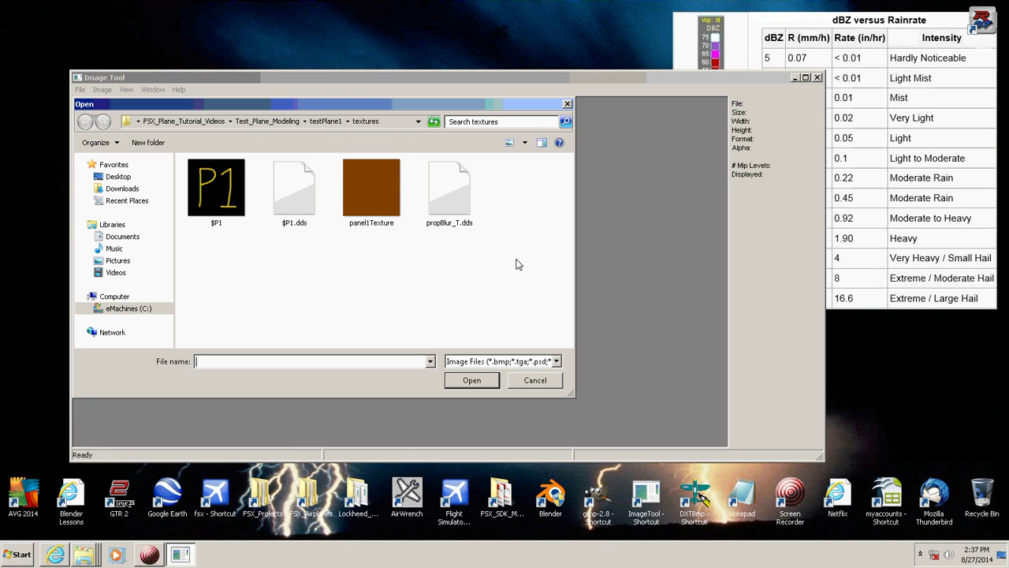
pyautogui.click(370, 189)
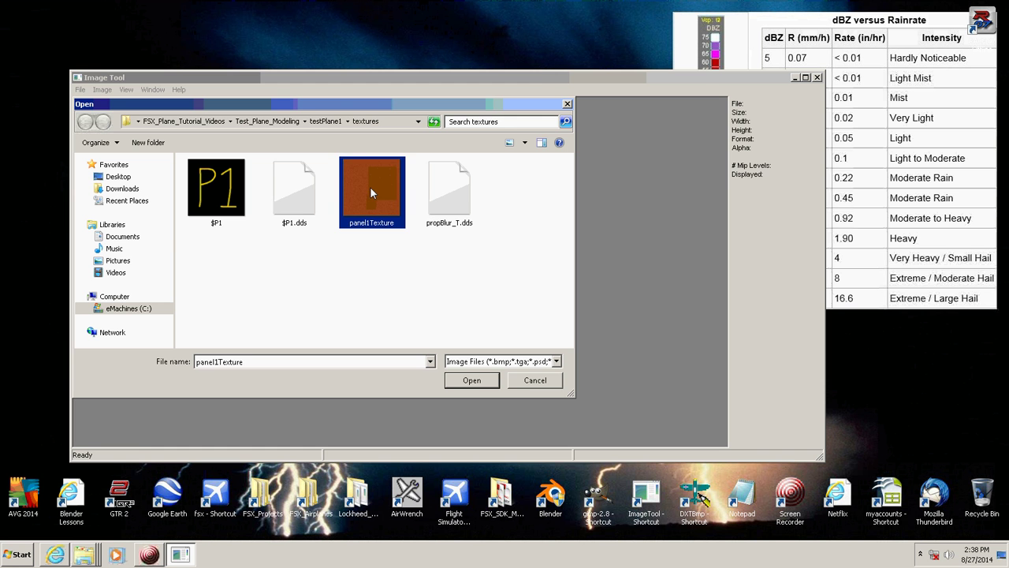
pyautogui.click(470, 380)
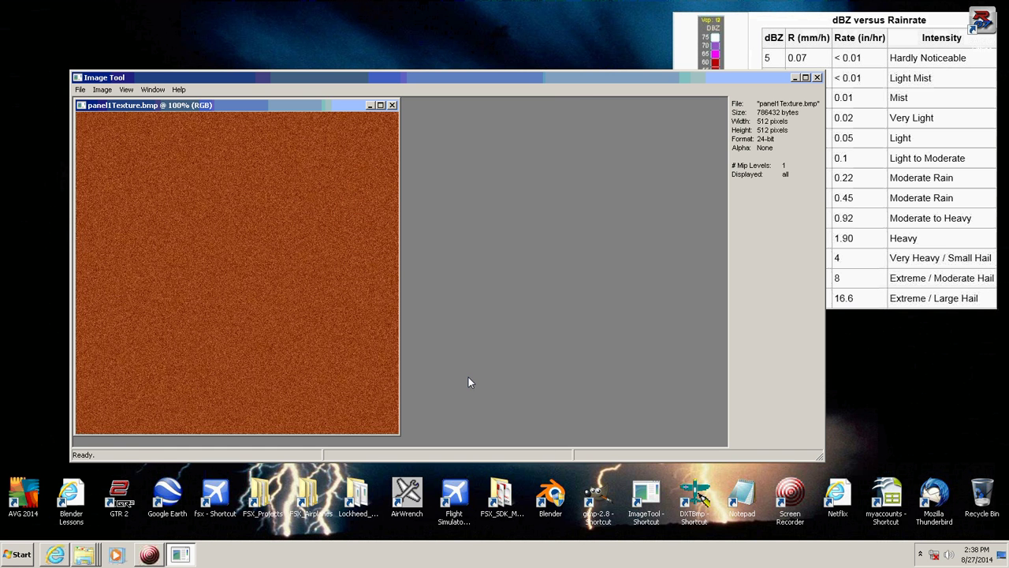
pyautogui.click(102, 89)
pyautogui.moveTo(104, 104)
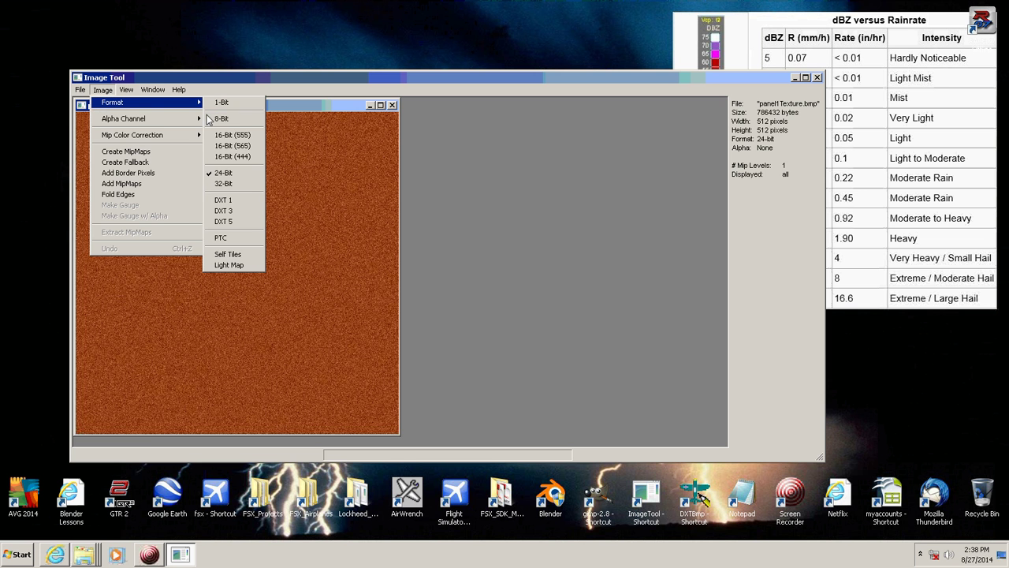
pyautogui.click(231, 173)
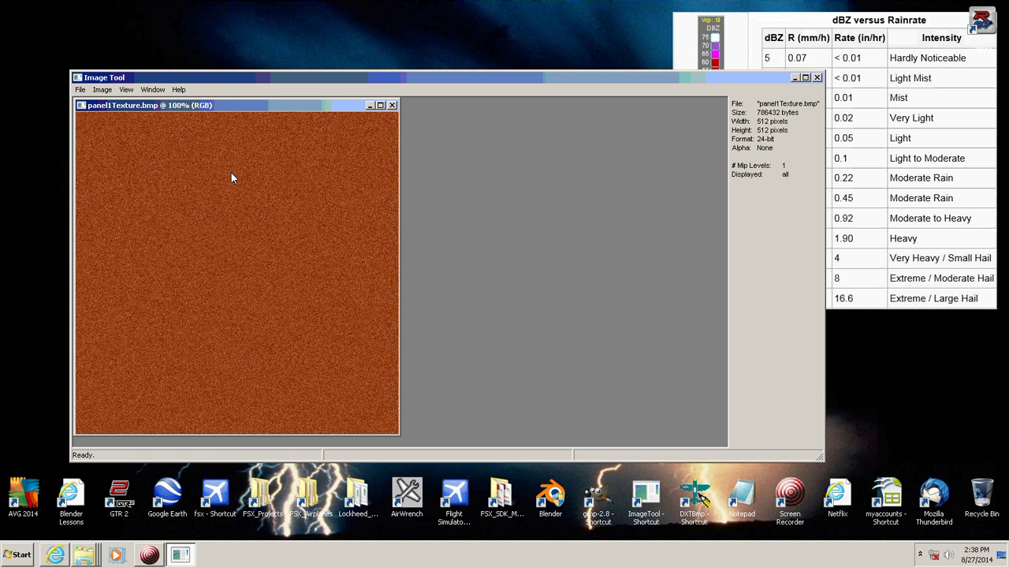
# Step: Save the image as panel1Texture.bmp, replacing the existing file, and close Image Tool
pyautogui.click(80, 89)
pyautogui.click(93, 140)
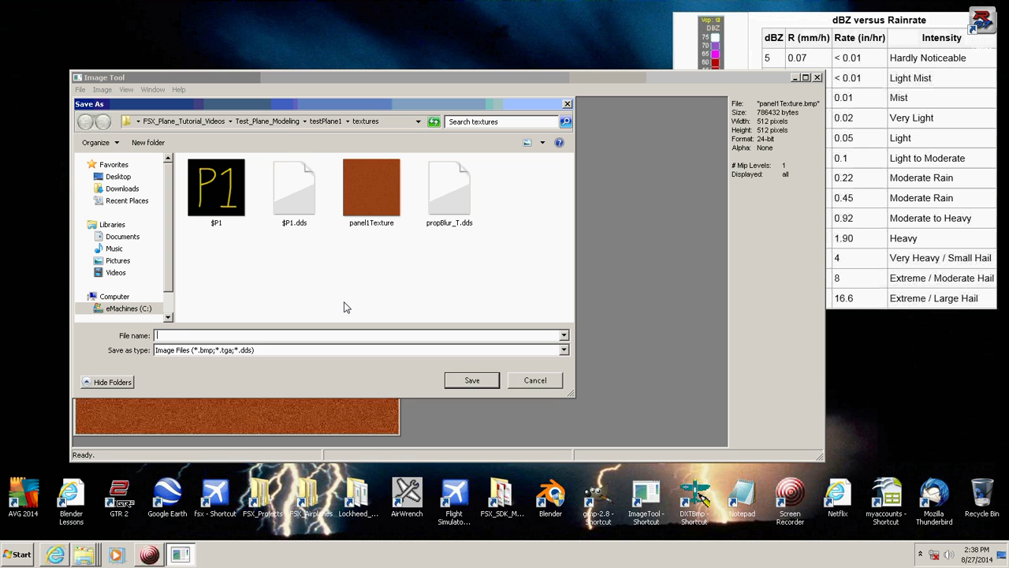
pyautogui.write('panel1')
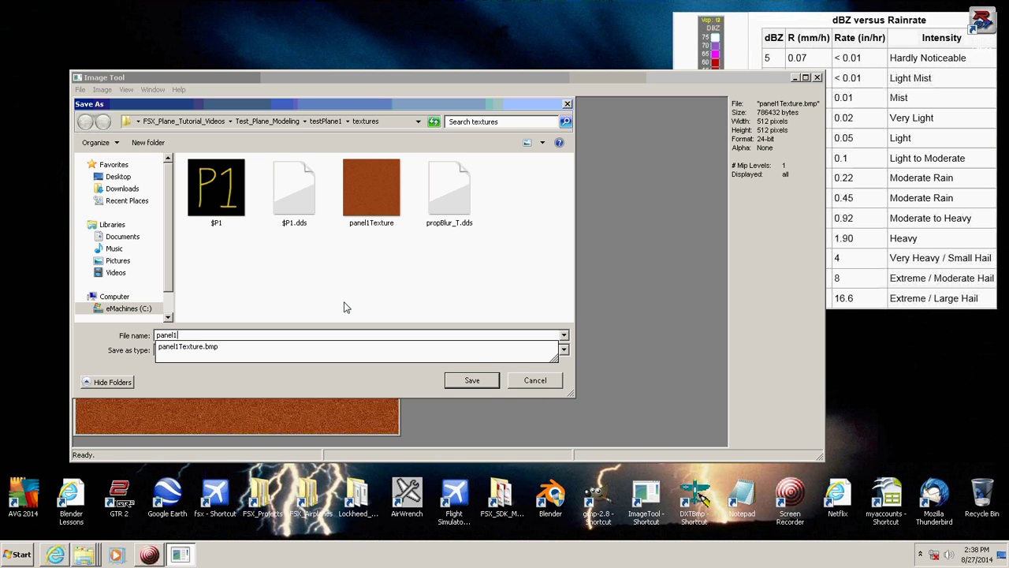
pyautogui.write('Te')
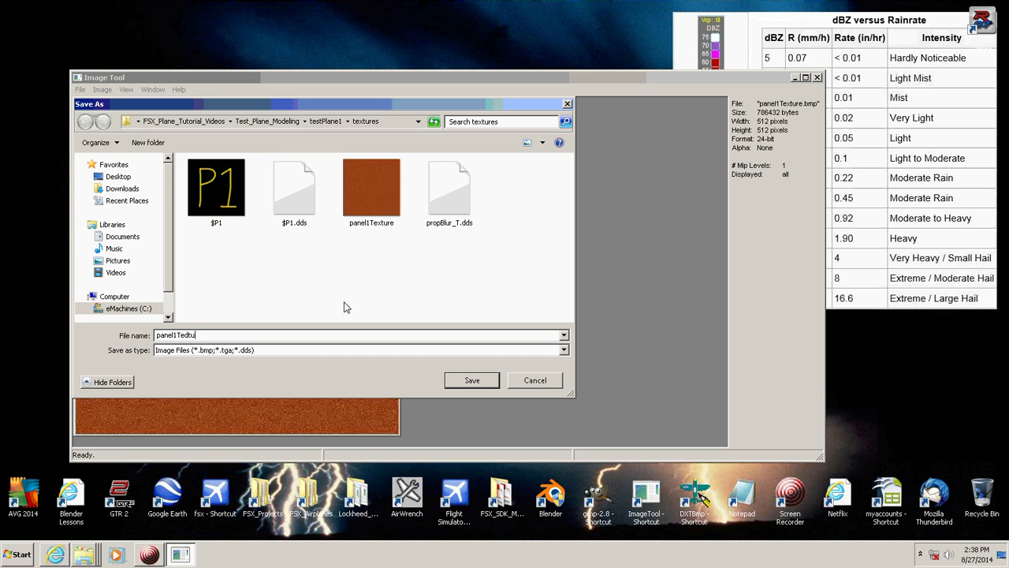
pyautogui.write('xture')
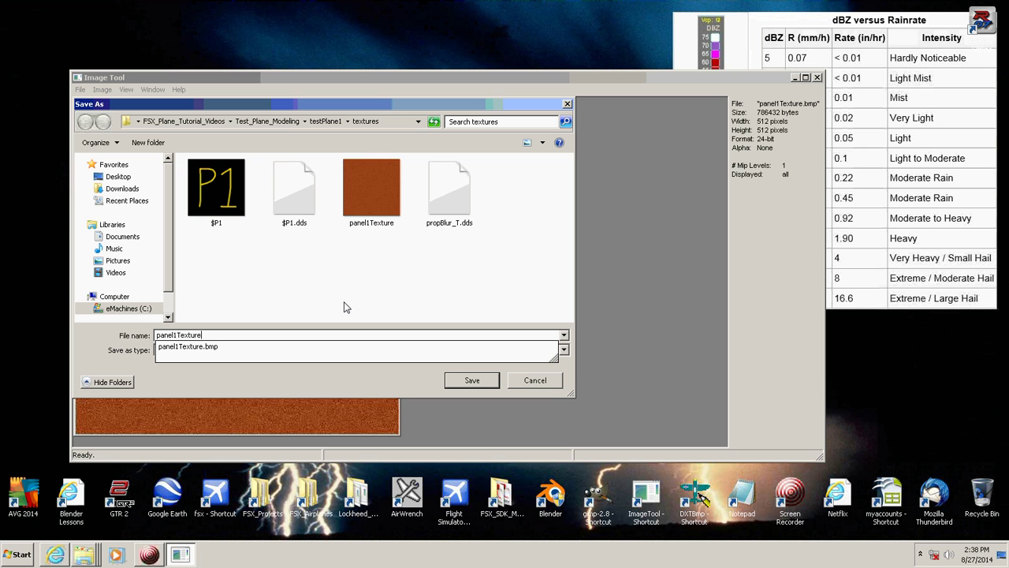
pyautogui.write('.bmp')
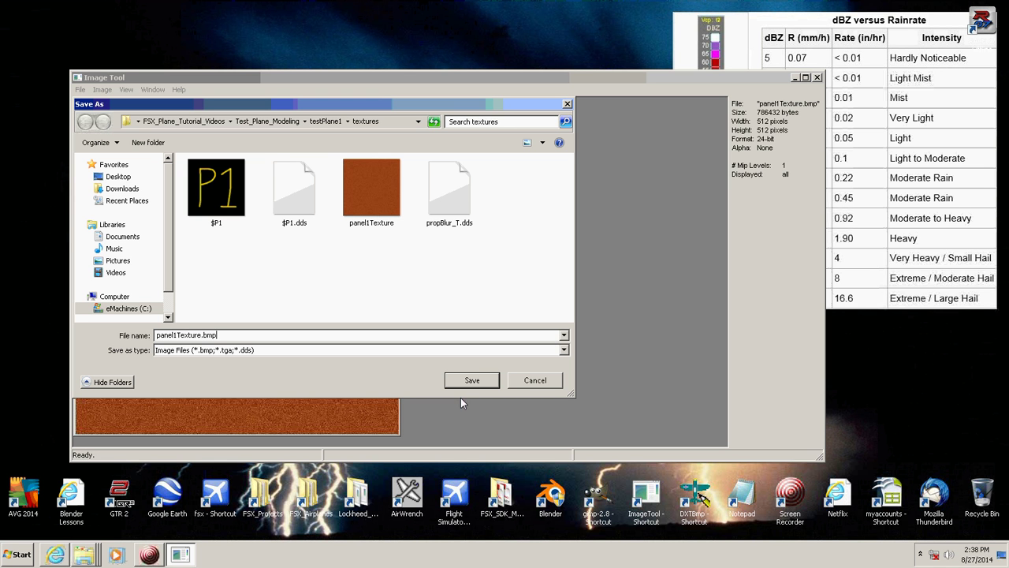
pyautogui.click(473, 381)
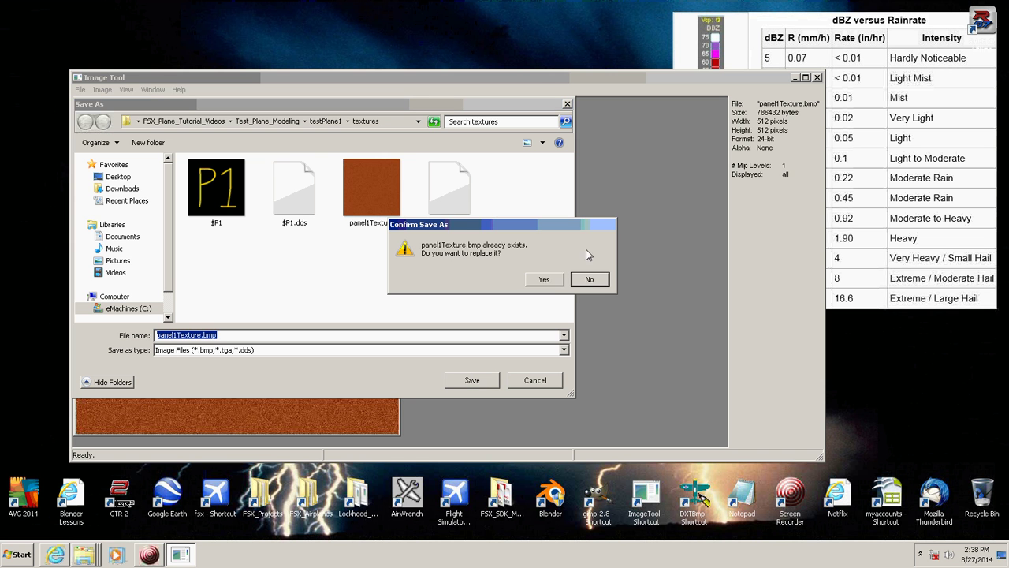
pyautogui.click(544, 281)
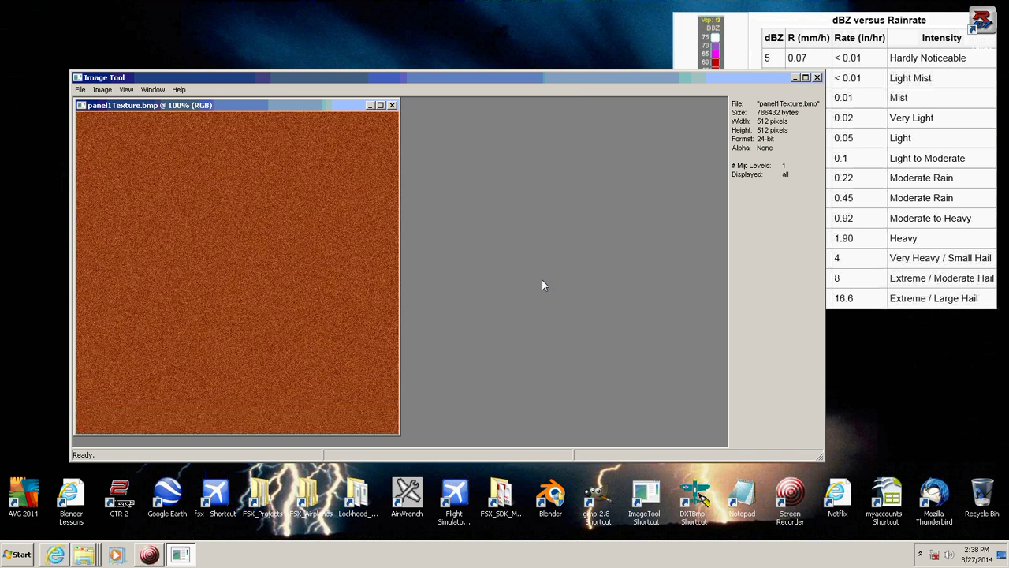
pyautogui.click(392, 105)
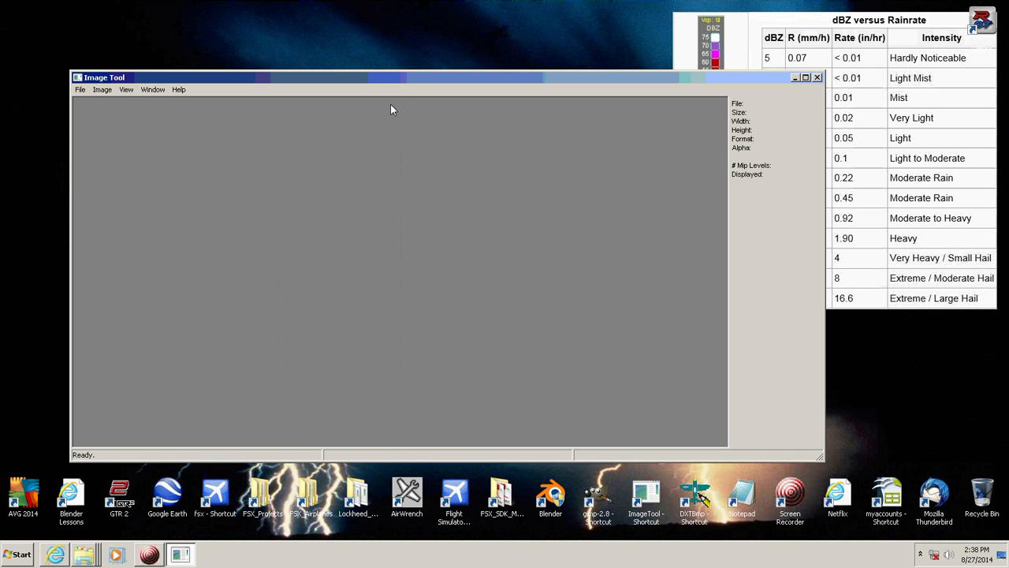
pyautogui.click(817, 77)
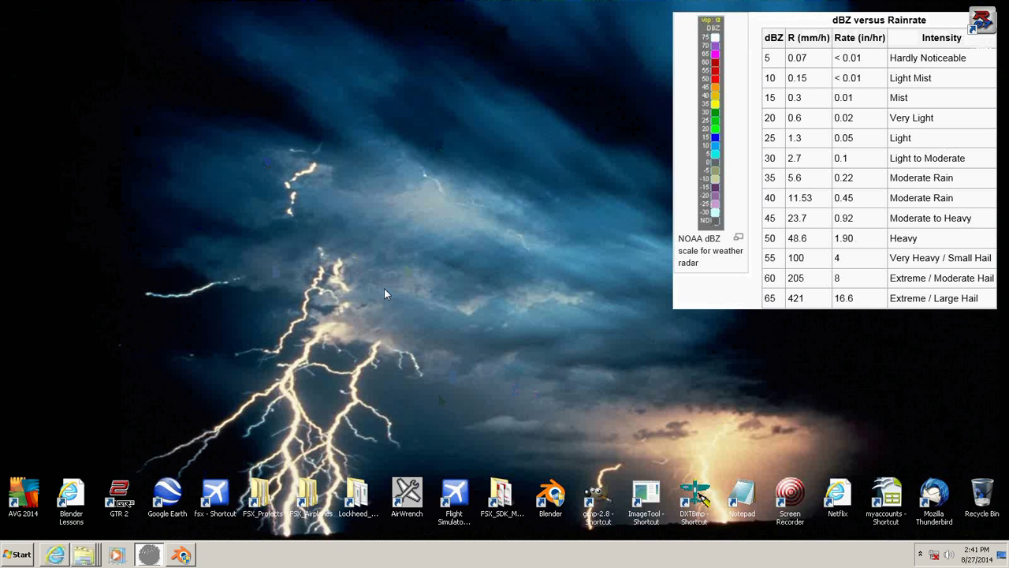
# Step: Switch to Blender with testPlane1.blend and initialize the FSX toolset from the FSX File Properties
pyautogui.click(180, 555)
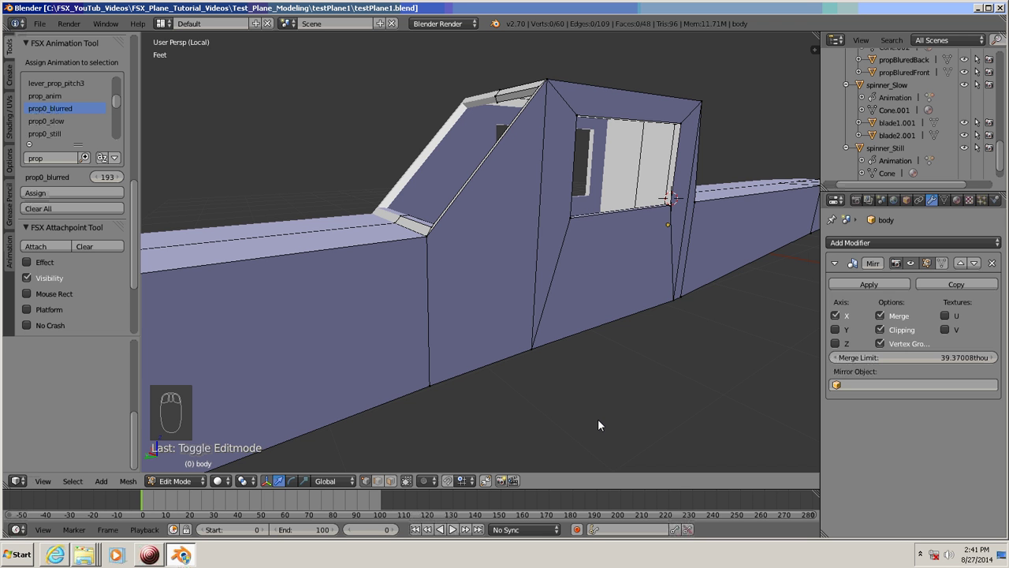
pyautogui.scroll(-5, 597, 426)
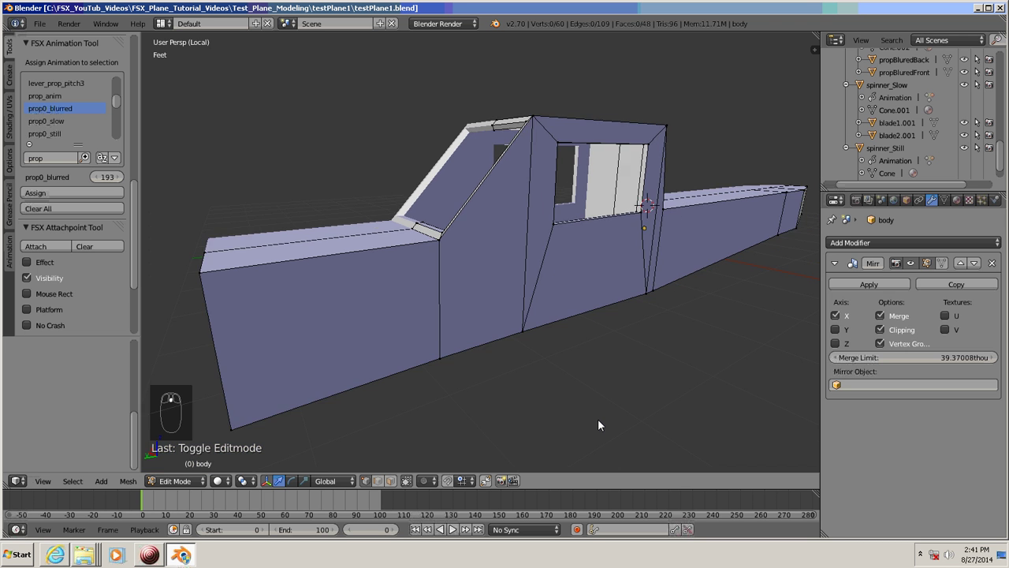
pyautogui.moveTo(592, 367)
pyautogui.mouseDown(button='middle')
pyautogui.moveTo(581, 344)
pyautogui.moveTo(594, 347)
pyautogui.moveTo(594, 365)
pyautogui.moveTo(510, 362)
pyautogui.mouseUp(button='middle')
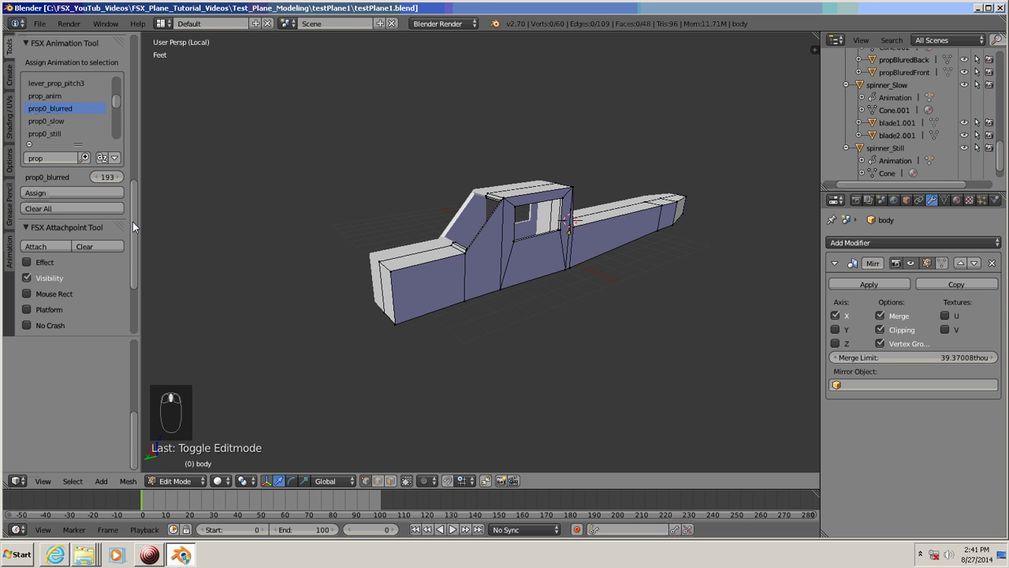
pyautogui.moveTo(133, 222); pyautogui.dragTo(132, 294)
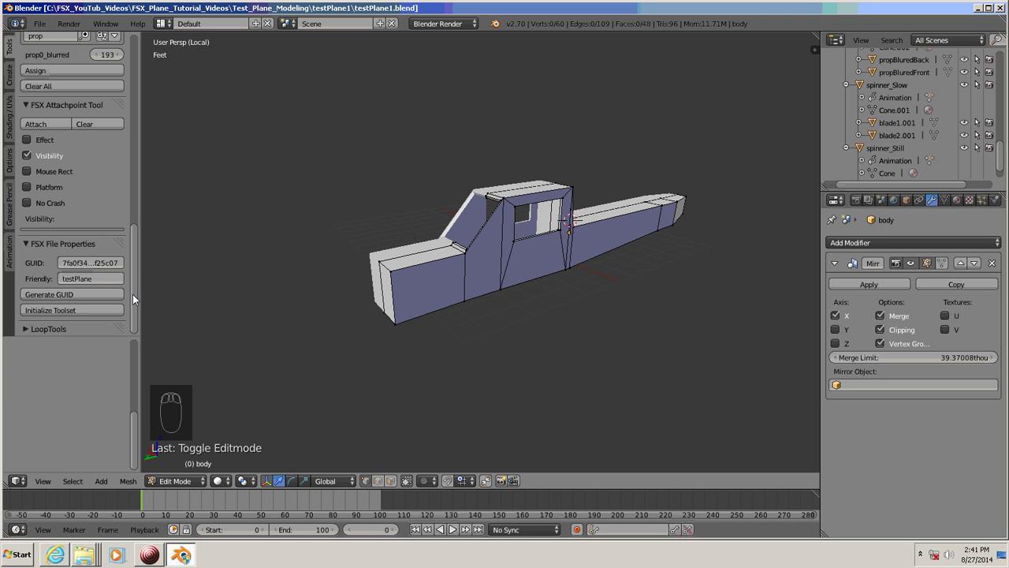
pyautogui.click(69, 310)
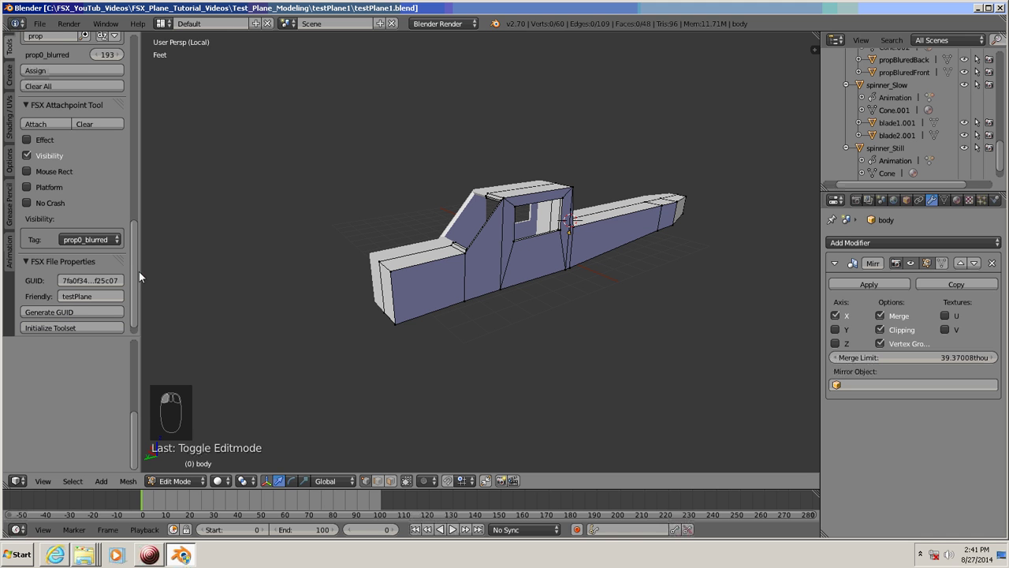
pyautogui.moveTo(132, 273); pyautogui.dragTo(134, 298)
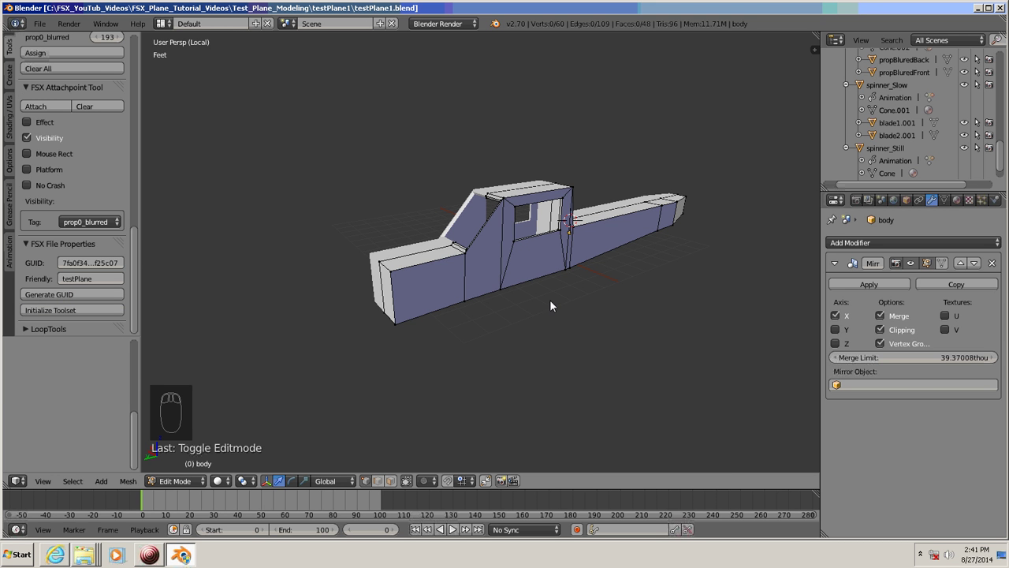
# Step: Leave local view to show the whole plane, switch from wireframe to solid shading, and exit Edit Mode on the body
pyautogui.moveTo(500, 309)
pyautogui.mouseDown(button='middle')
pyautogui.moveTo(533, 321)
pyautogui.moveTo(495, 316)
pyautogui.mouseUp(button='middle')
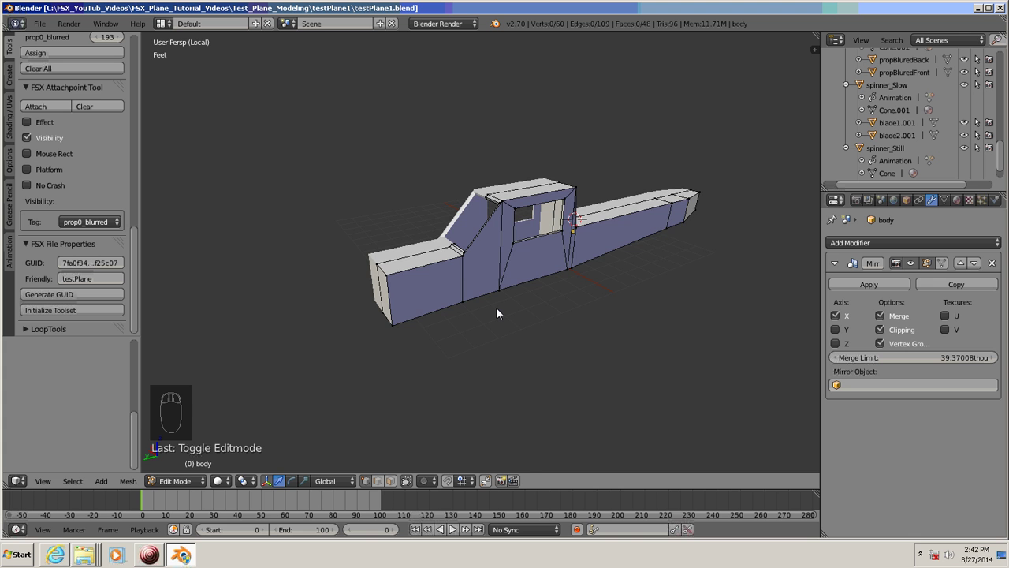
pyautogui.press('KP_Divide')
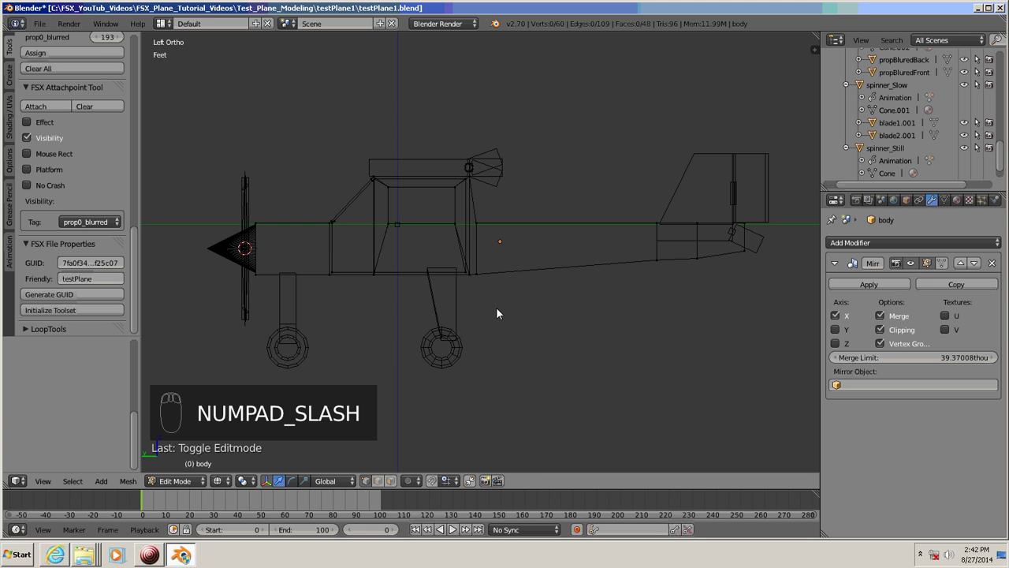
pyautogui.scroll(-2, 496, 304)
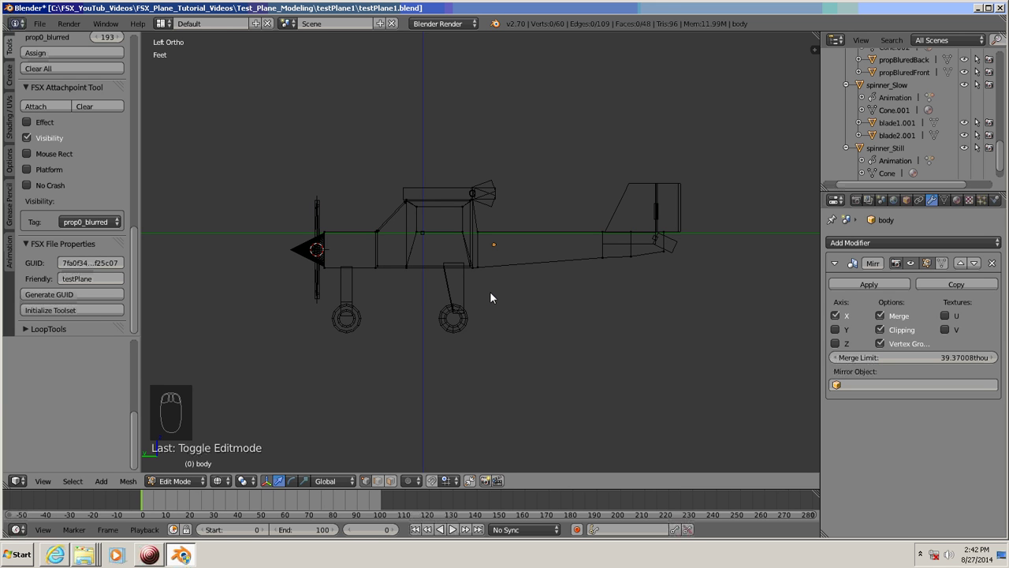
pyautogui.press('z')
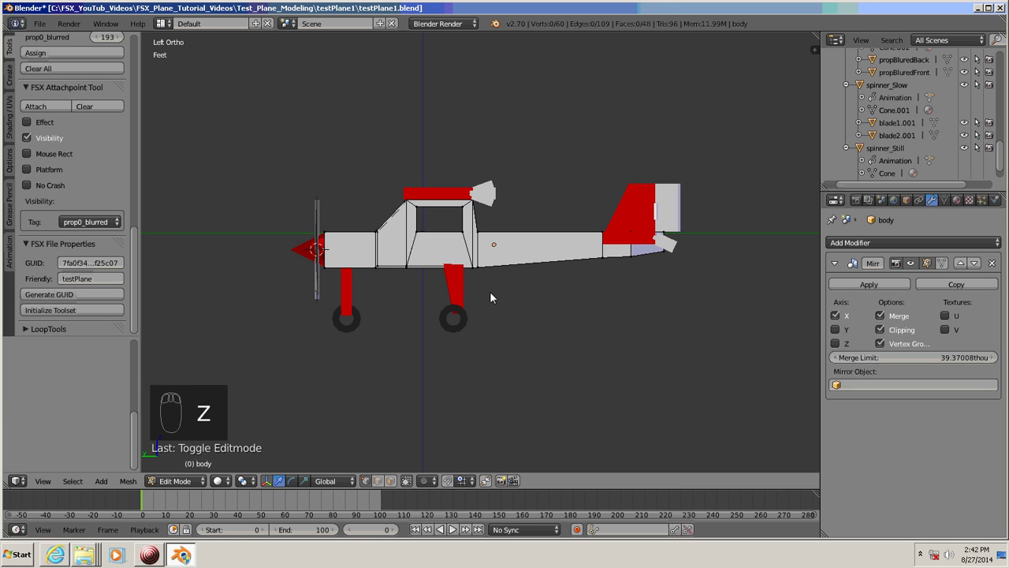
pyautogui.moveTo(504, 314); pyautogui.dragTo(603, 332, button='middle')
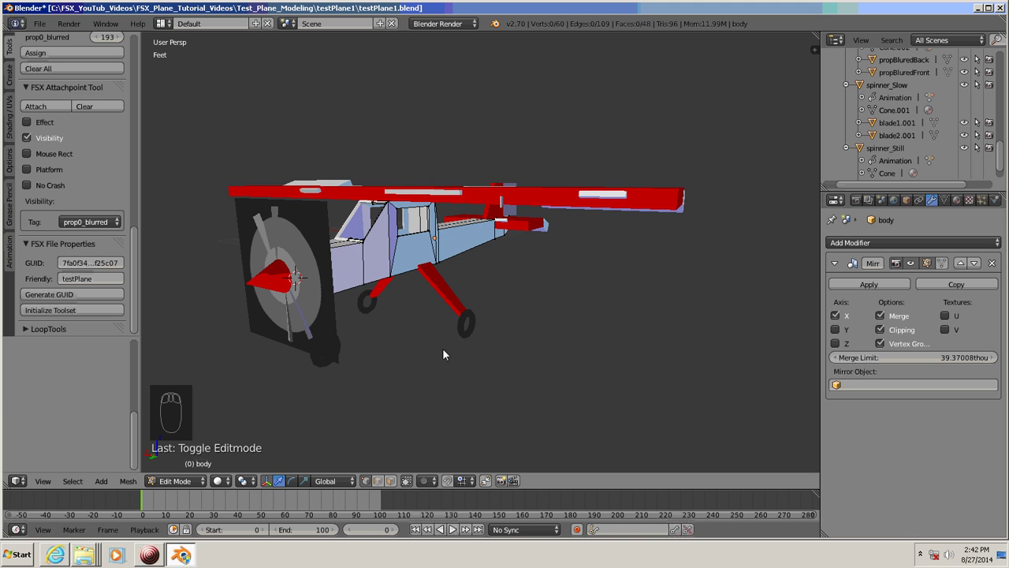
pyautogui.moveTo(444, 352); pyautogui.dragTo(428, 355, button='middle')
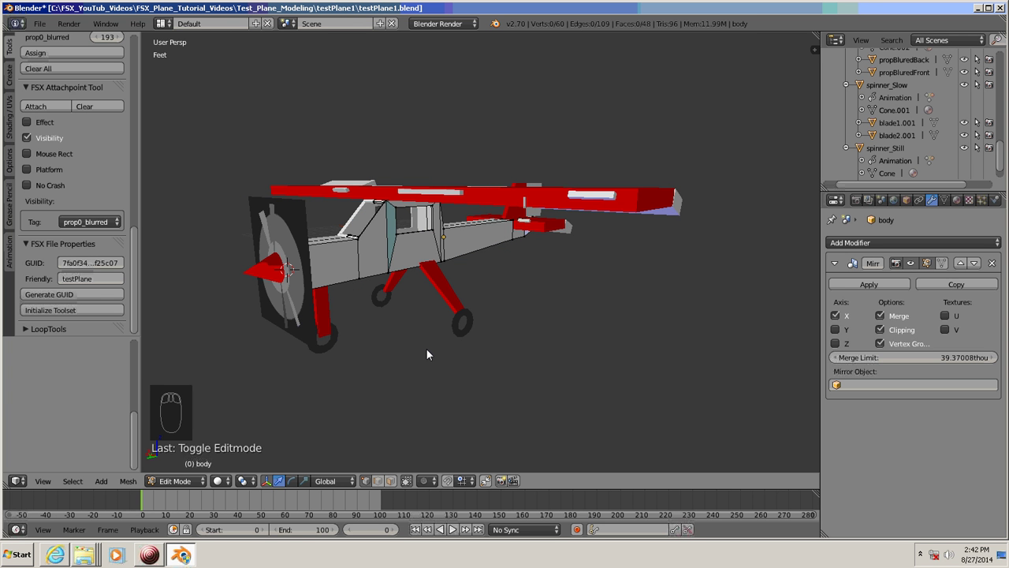
pyautogui.press('Tab')
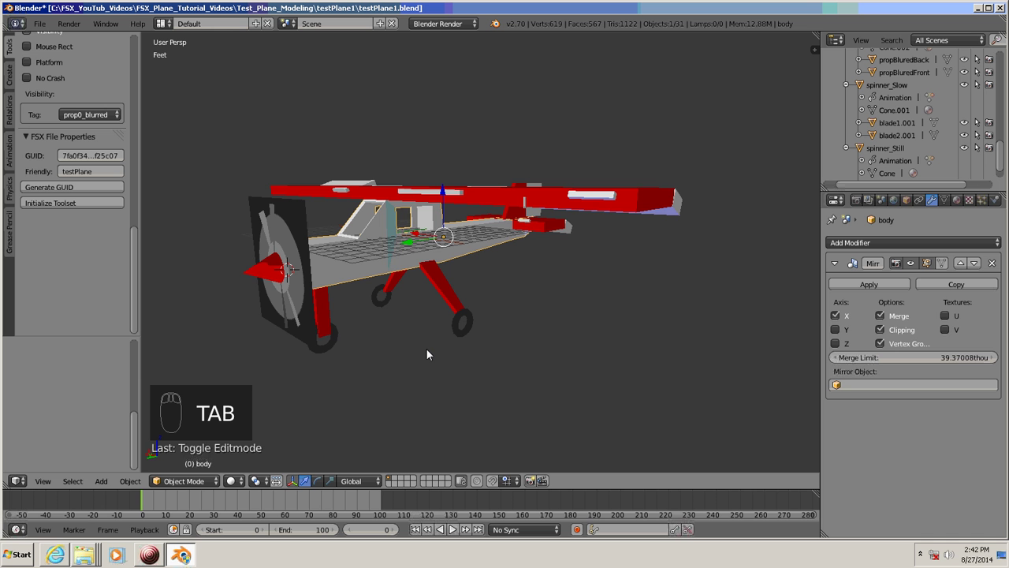
# Step: Select the body object from the object hierarchy and apply its Mirror modifier
pyautogui.moveTo(469, 334); pyautogui.dragTo(484, 356, button='middle')
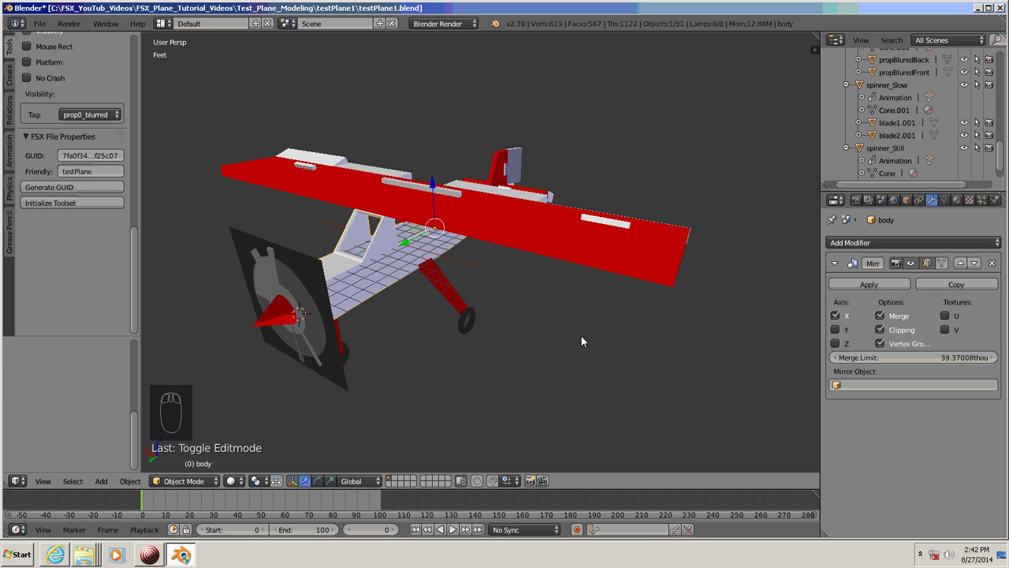
pyautogui.press('a')
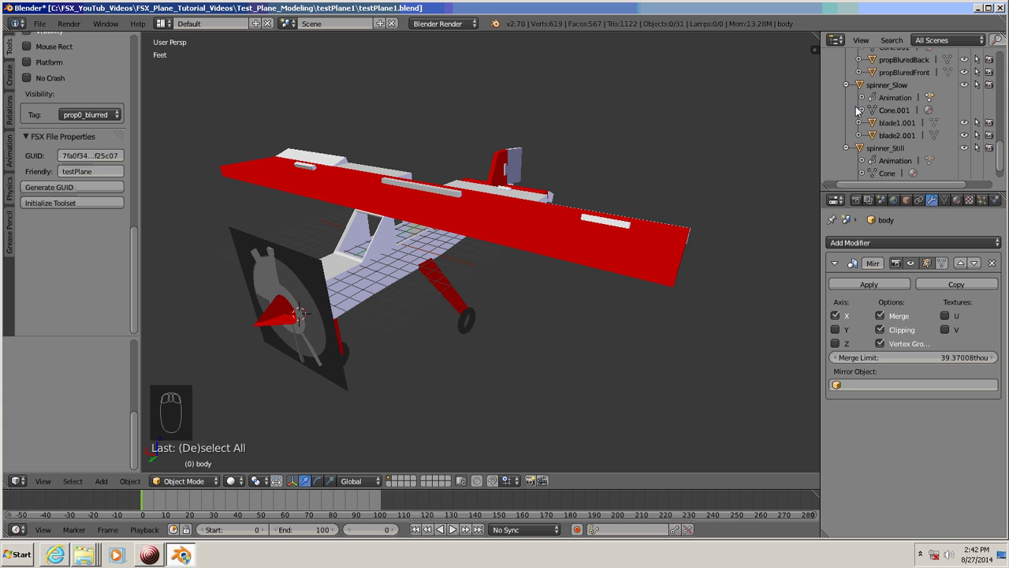
pyautogui.moveTo(1002, 161); pyautogui.dragTo(1001, 60)
pyautogui.scroll(-2, 858, 75)
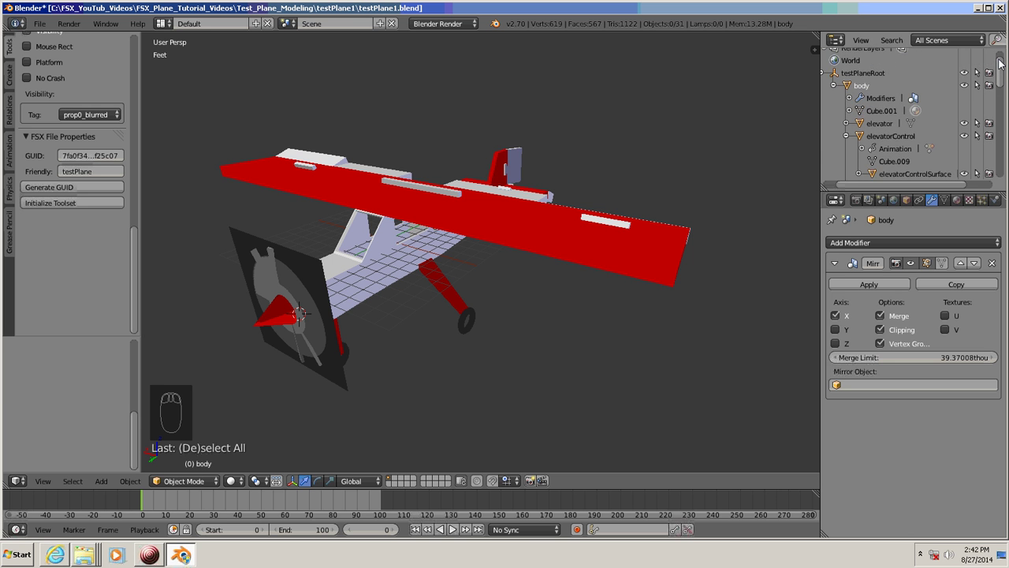
pyautogui.click(858, 77)
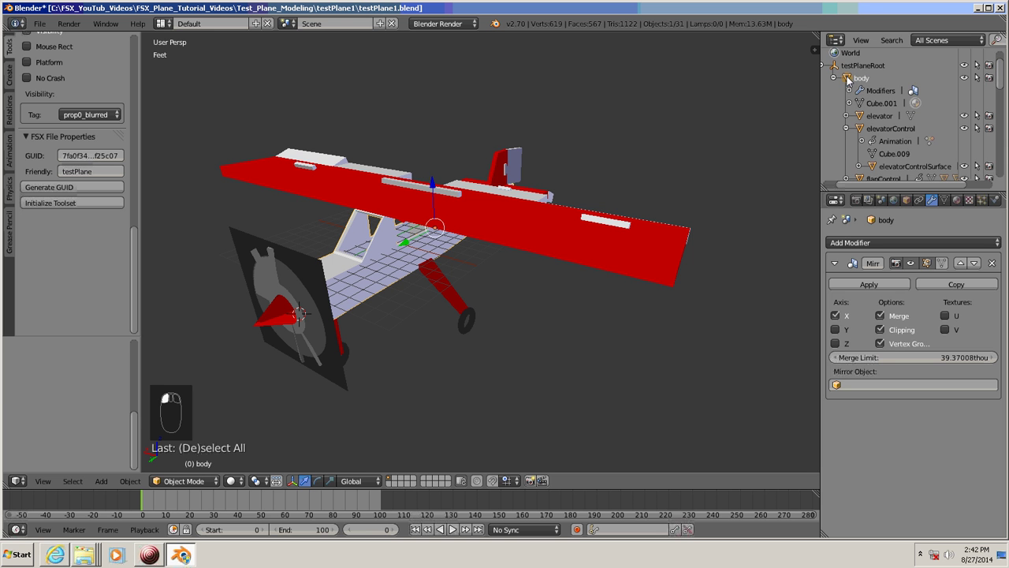
pyautogui.moveTo(1000, 82)
pyautogui.mouseDown()
pyautogui.moveTo(1001, 169)
pyautogui.moveTo(1004, 74)
pyautogui.mouseUp()
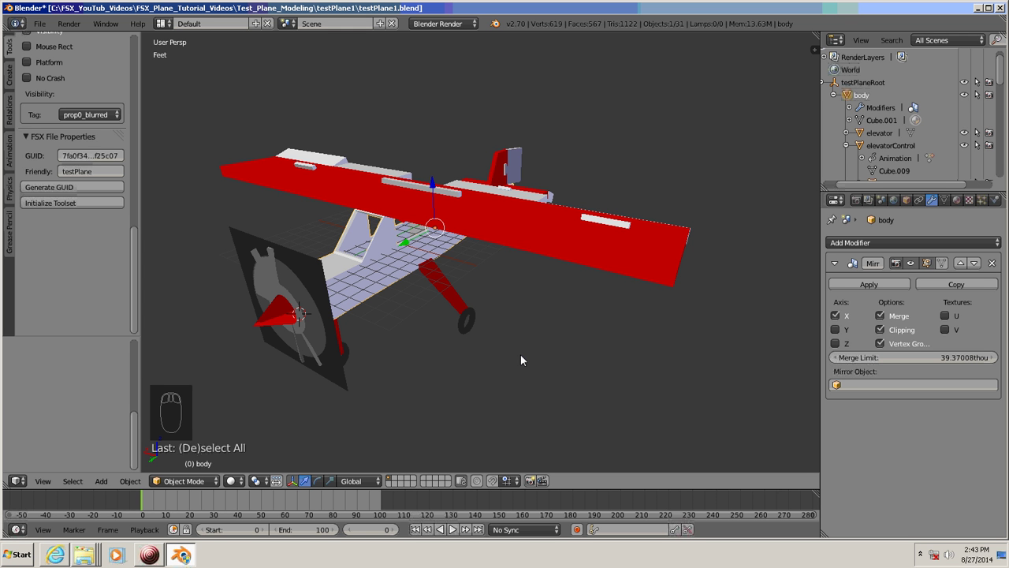
pyautogui.click(872, 283)
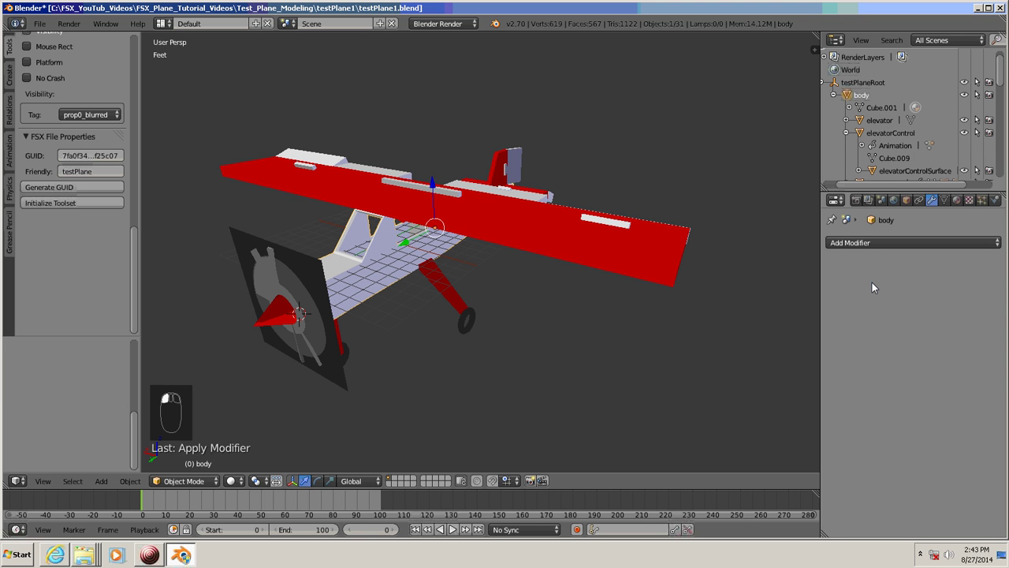
# Step: Save the model as a new file named testPlane1_VC.blend in the testPlane1 folder
pyautogui.moveTo(542, 356); pyautogui.dragTo(455, 339, button='middle')
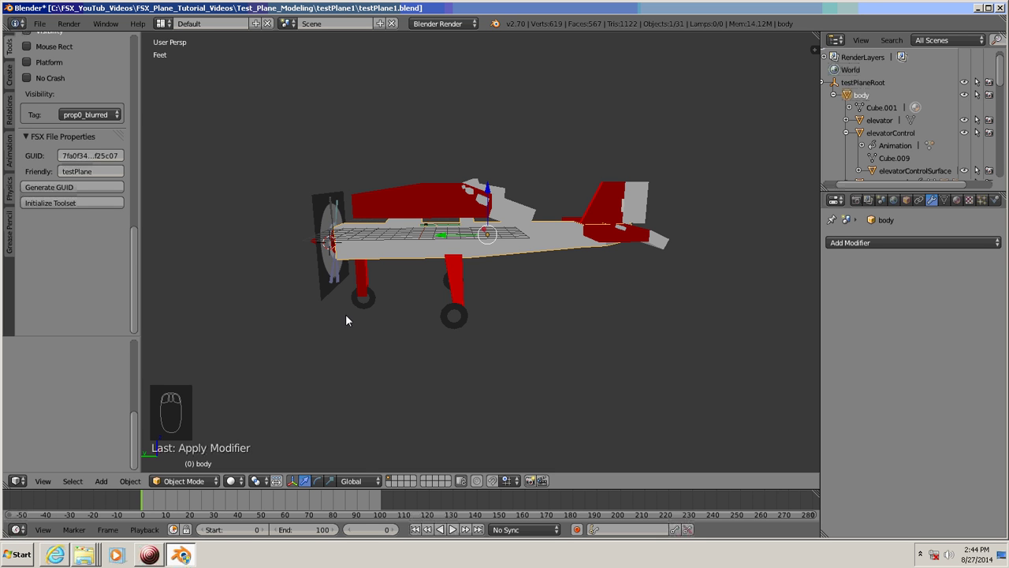
pyautogui.click(39, 24)
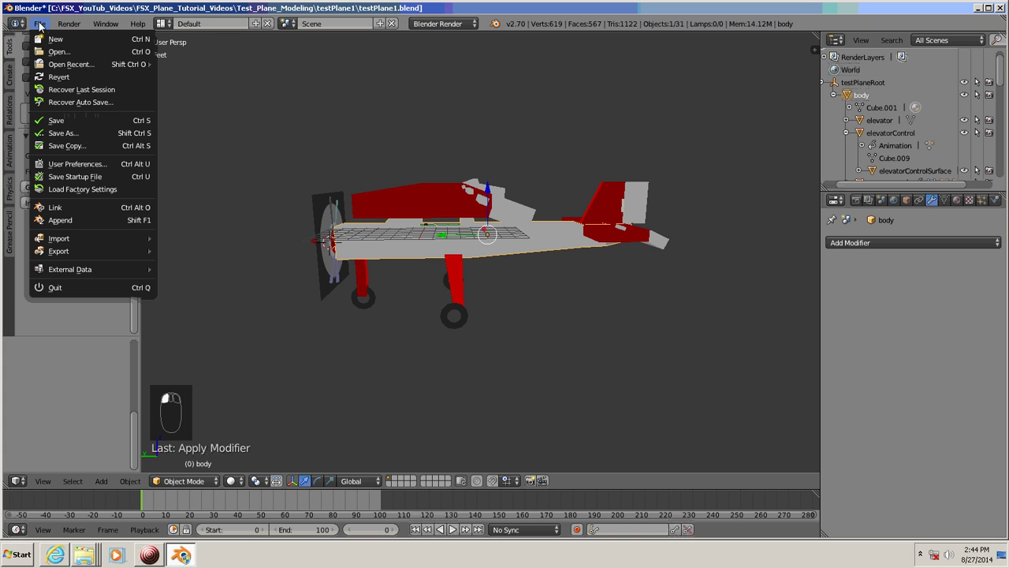
pyautogui.click(60, 132)
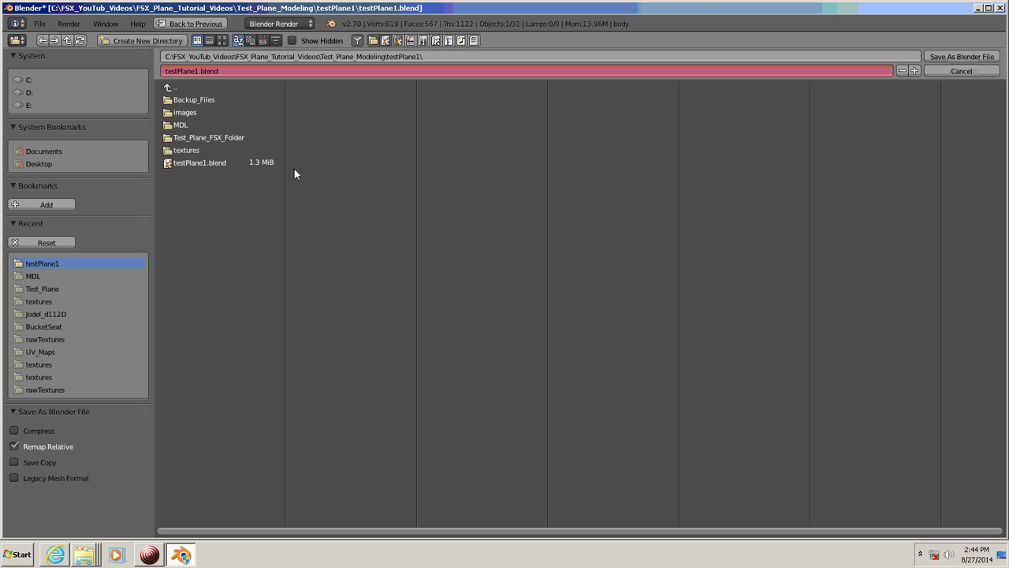
pyautogui.click(201, 71)
pyautogui.write('_VC')
pyautogui.press('Return')
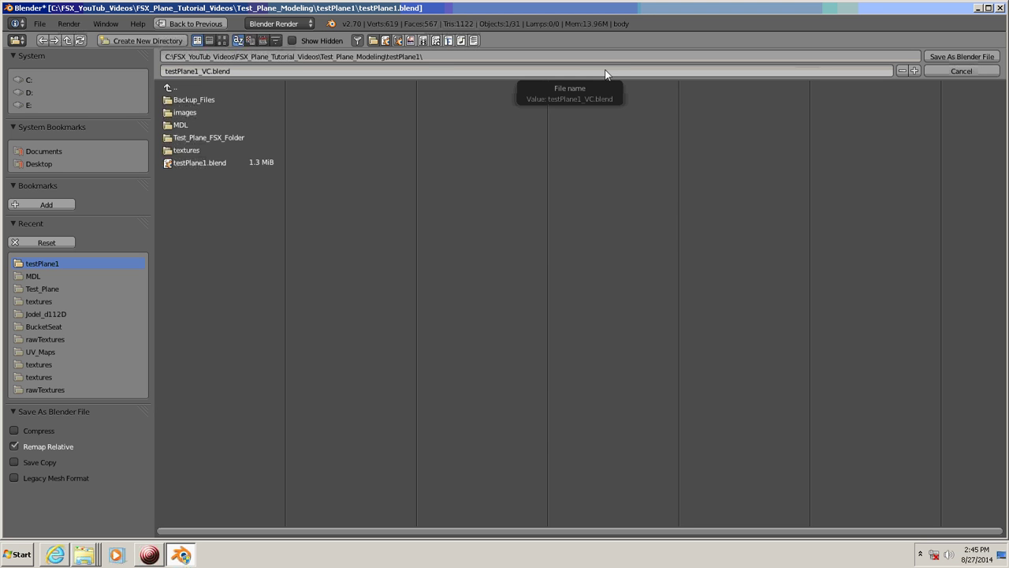
pyautogui.click(959, 57)
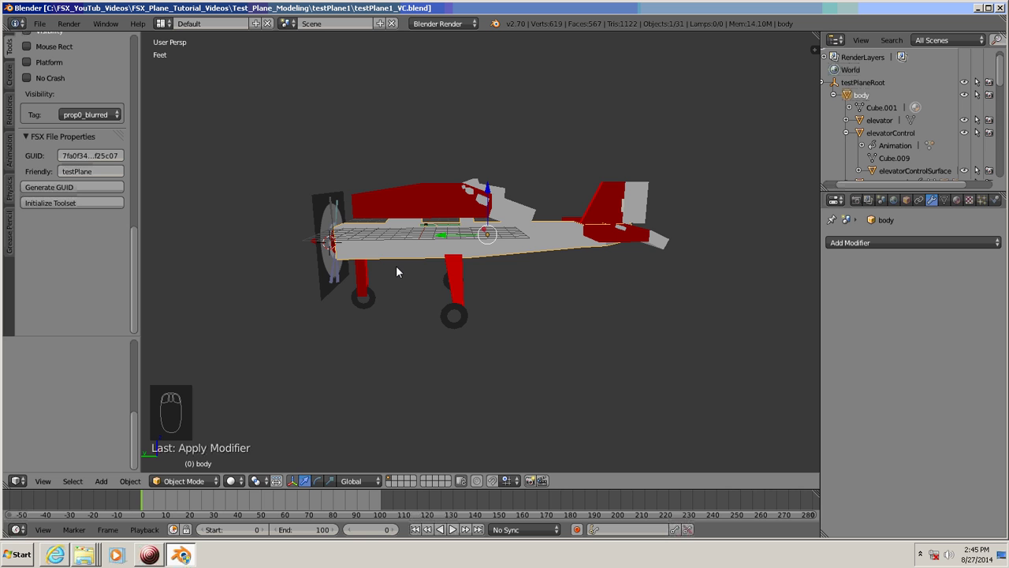
# Step: Delete the left, right and front tires together with their three landing gear legs
pyautogui.moveTo(399, 269); pyautogui.dragTo(518, 296, button='middle')
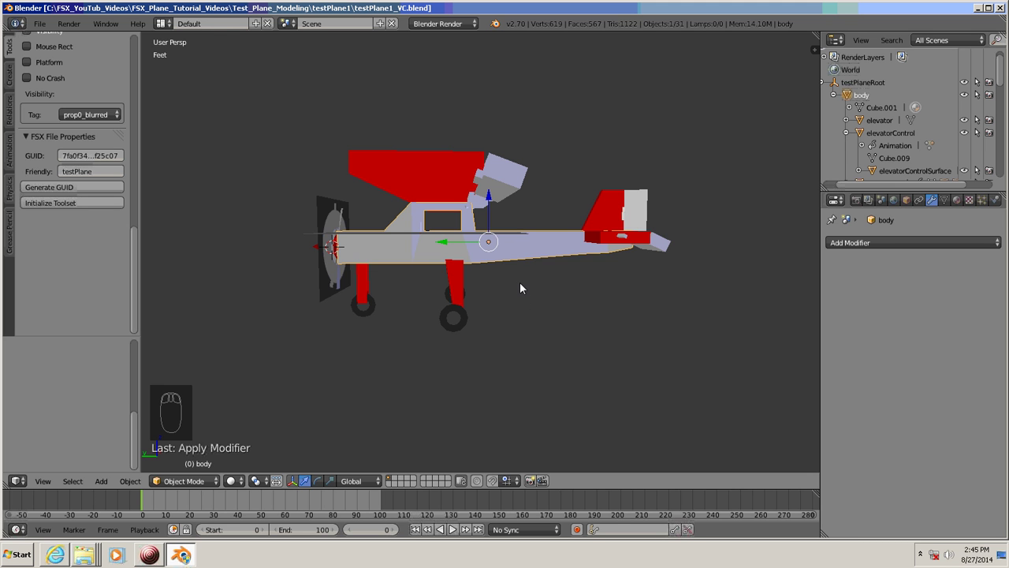
pyautogui.moveTo(534, 313)
pyautogui.mouseDown(button='middle')
pyautogui.moveTo(534, 347)
pyautogui.moveTo(463, 347)
pyautogui.moveTo(527, 335)
pyautogui.moveTo(519, 311)
pyautogui.moveTo(532, 307)
pyautogui.moveTo(521, 305)
pyautogui.mouseUp(button='middle')
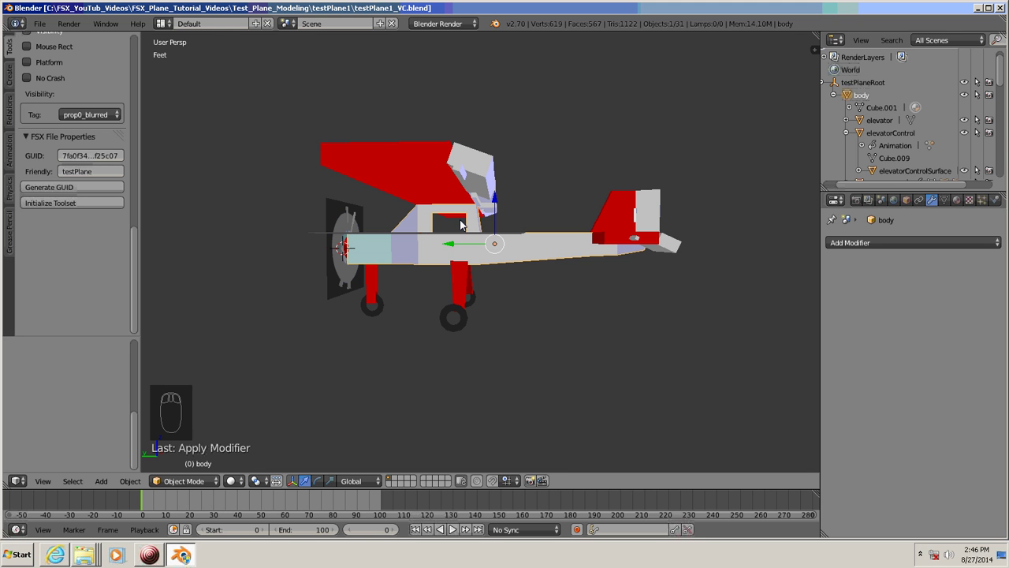
pyautogui.click(458, 325)
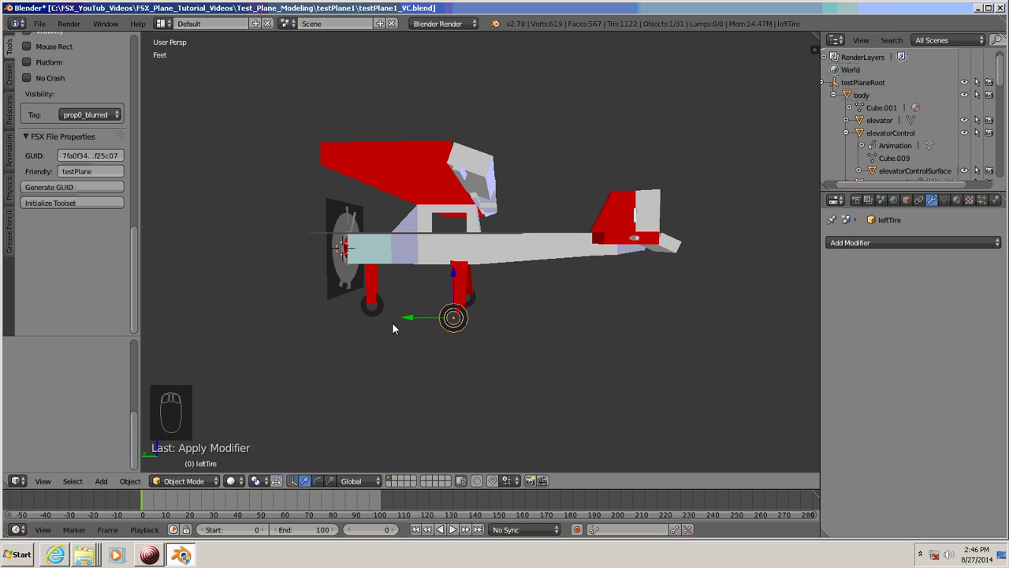
pyautogui.click(373, 311)
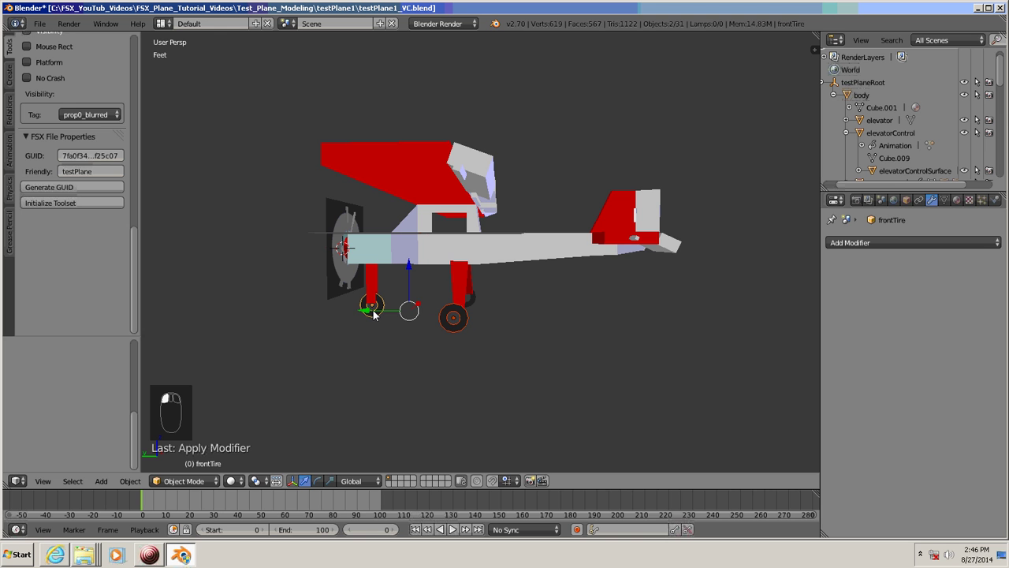
pyautogui.keyDown('shift'); pyautogui.click(471, 301); pyautogui.keyUp('shift')
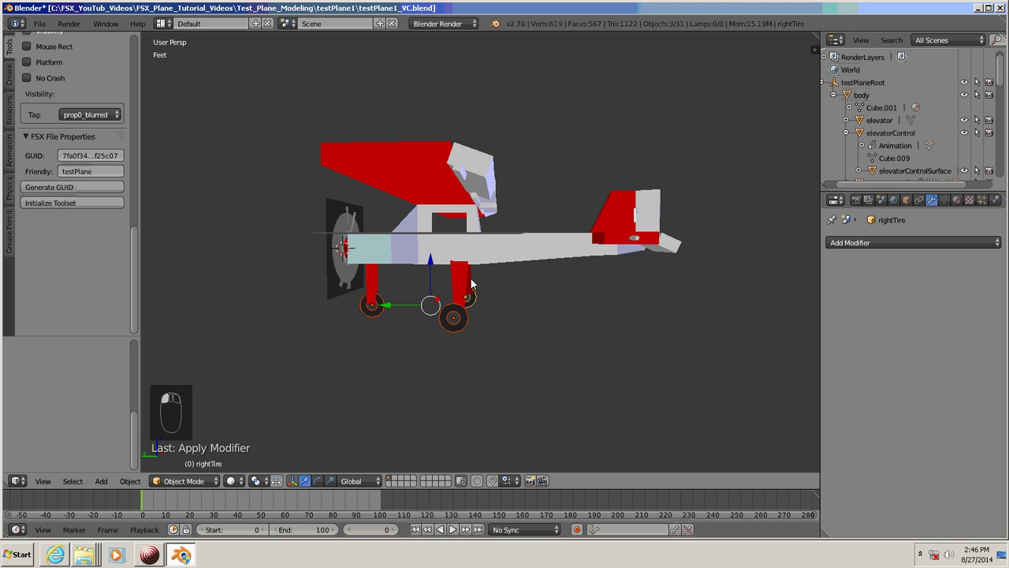
pyautogui.keyDown('shift'); pyautogui.click(472, 282); pyautogui.keyUp('shift')
pyautogui.keyDown('shift'); pyautogui.click(463, 289); pyautogui.keyUp('shift')
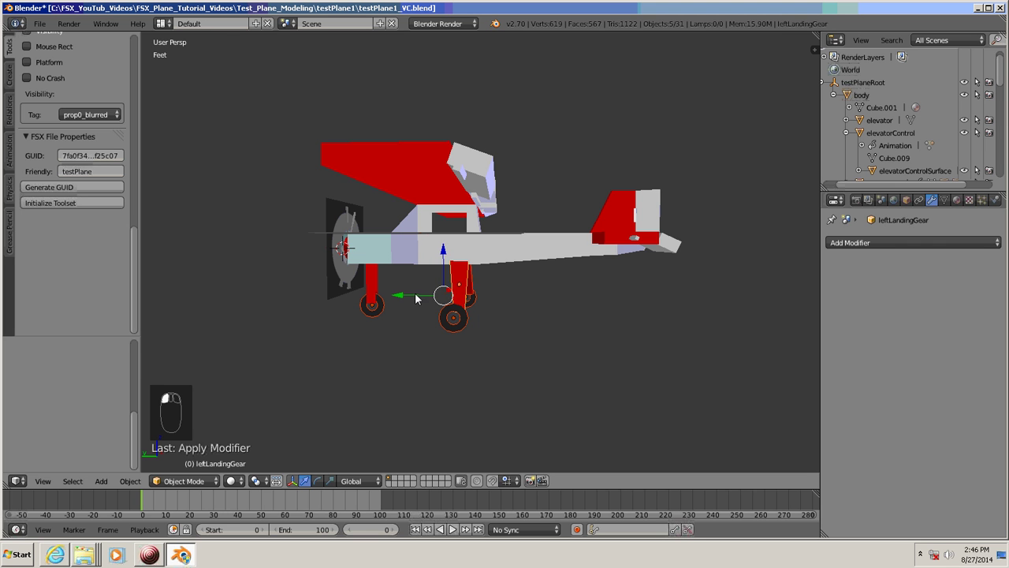
pyautogui.keyDown('shift'); pyautogui.click(375, 288); pyautogui.keyUp('shift')
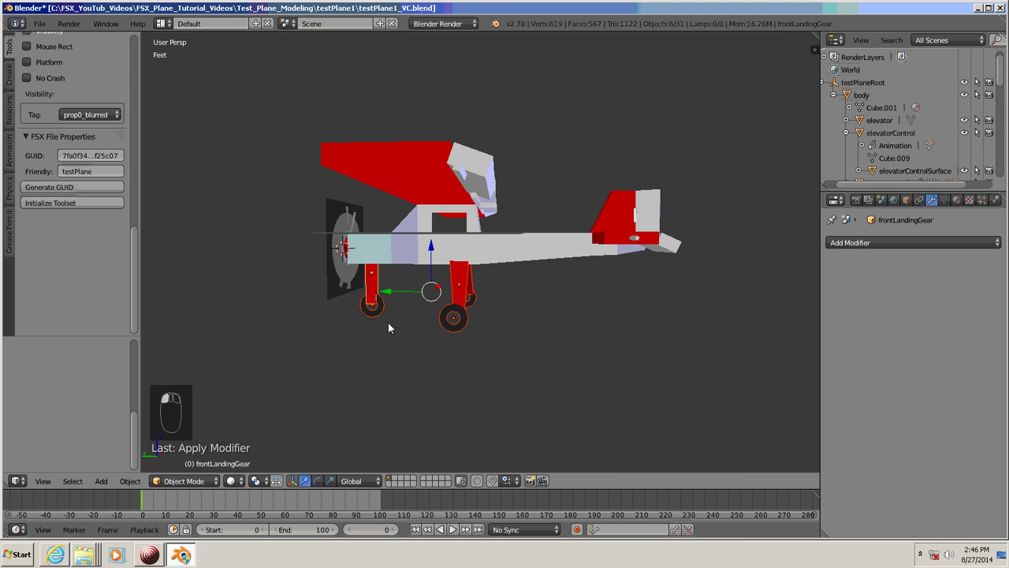
pyautogui.press('x')
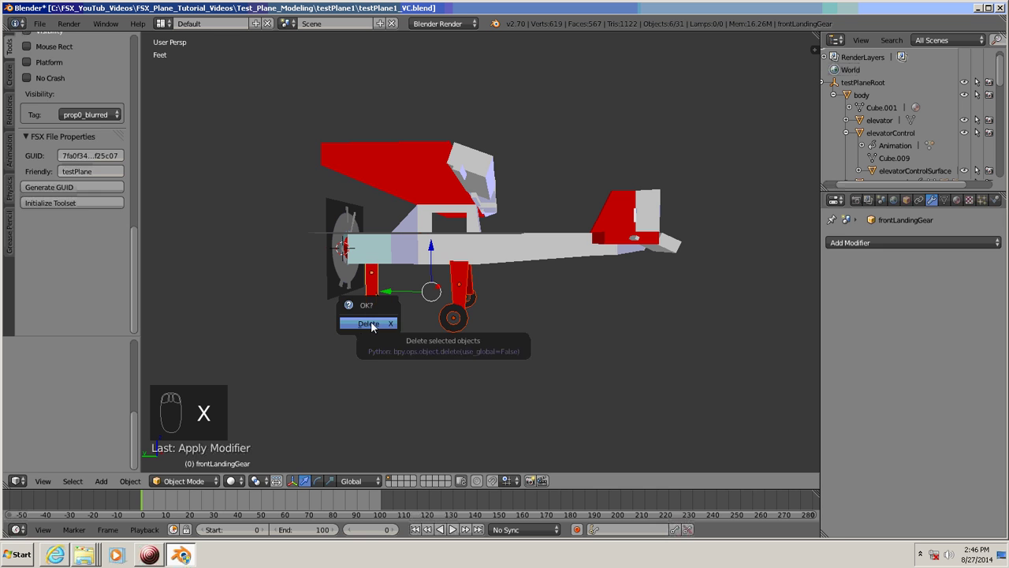
pyautogui.click(370, 323)
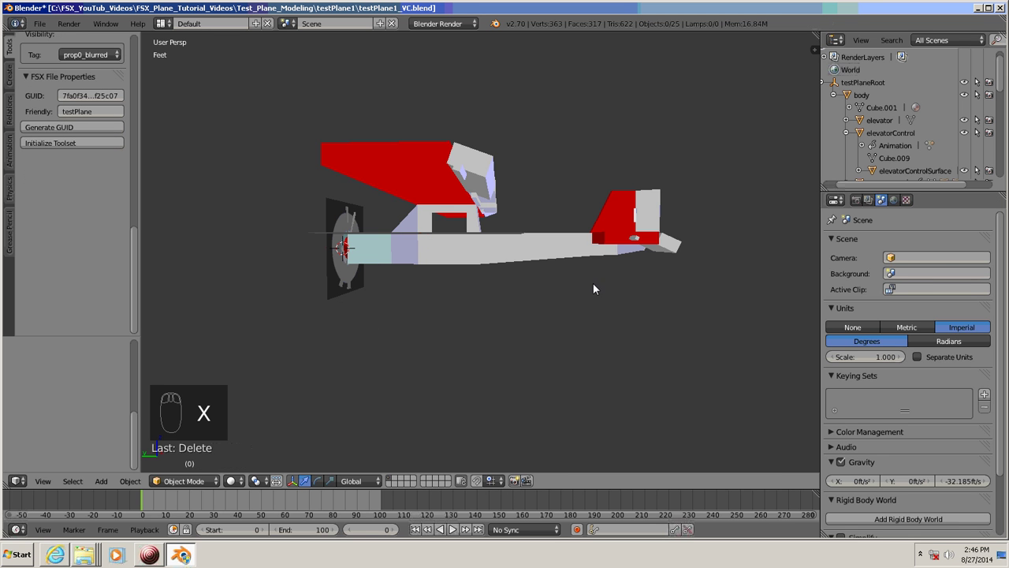
# Step: Delete the rudder and its control surface at the tail, as well as the small rudderControl object
pyautogui.moveTo(633, 304); pyautogui.dragTo(520, 350, button='middle')
pyautogui.scroll(4, 596, 318)
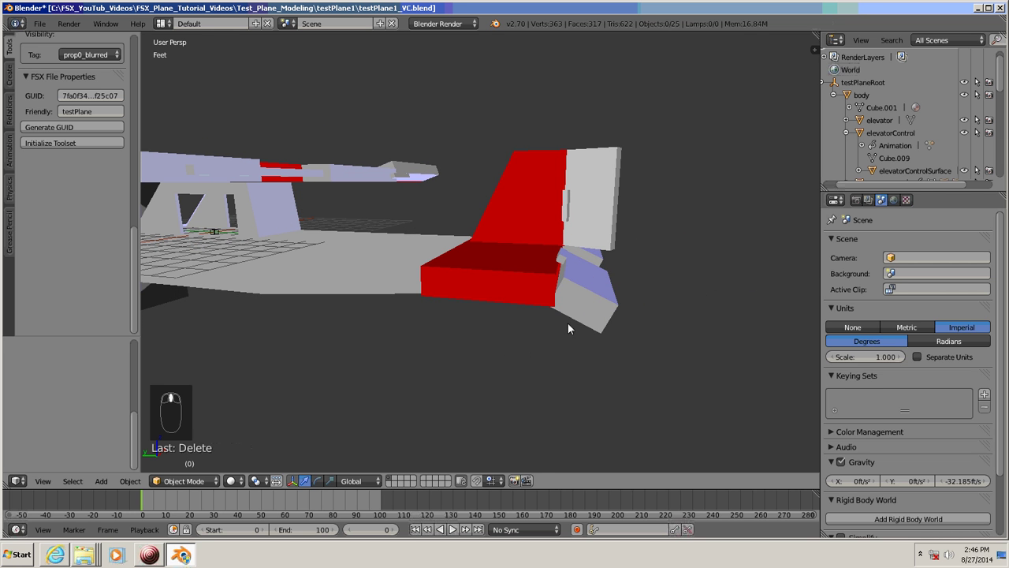
pyautogui.click(599, 170)
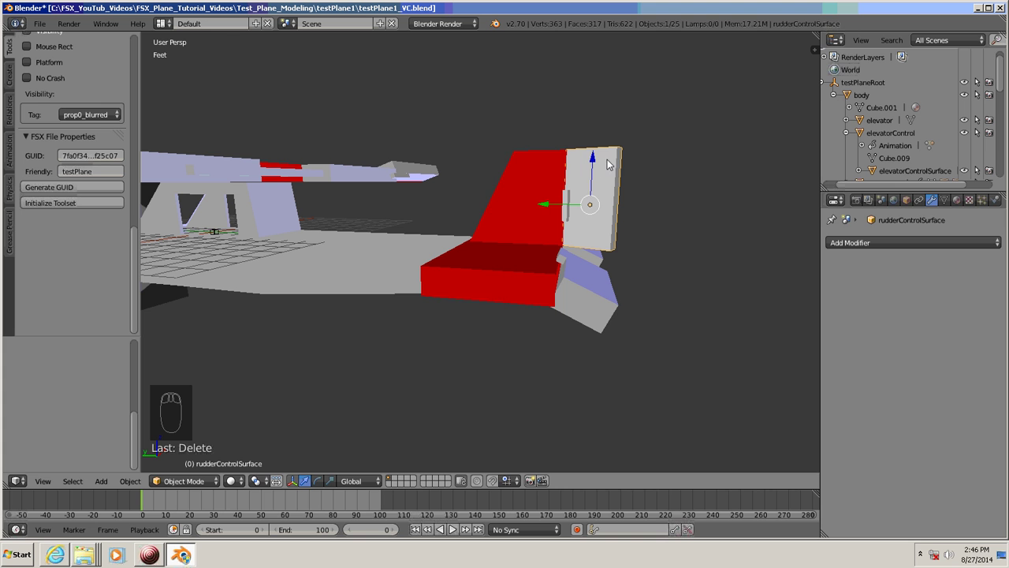
pyautogui.keyDown('shift'); pyautogui.click(534, 167); pyautogui.keyUp('shift')
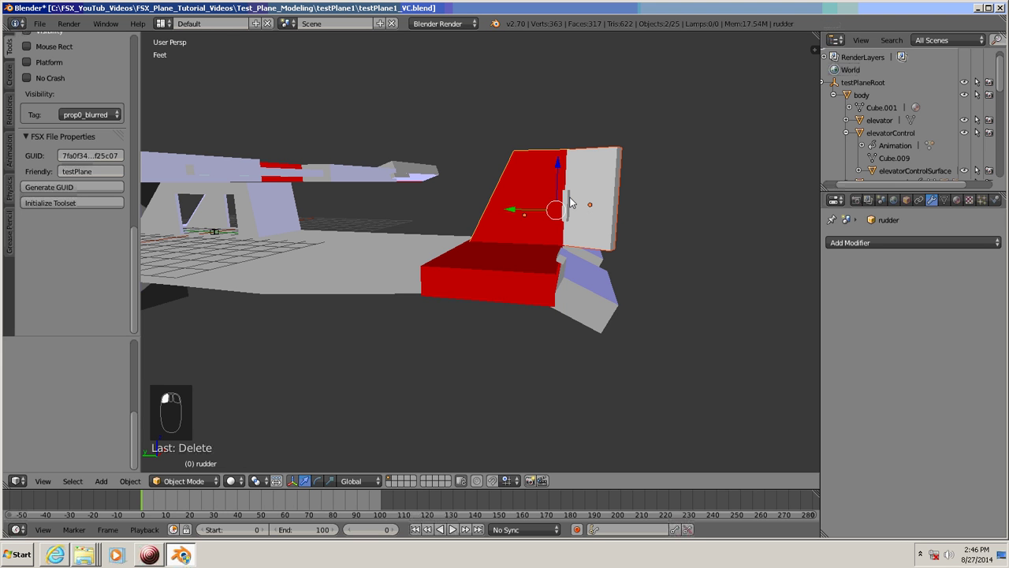
pyautogui.press('x')
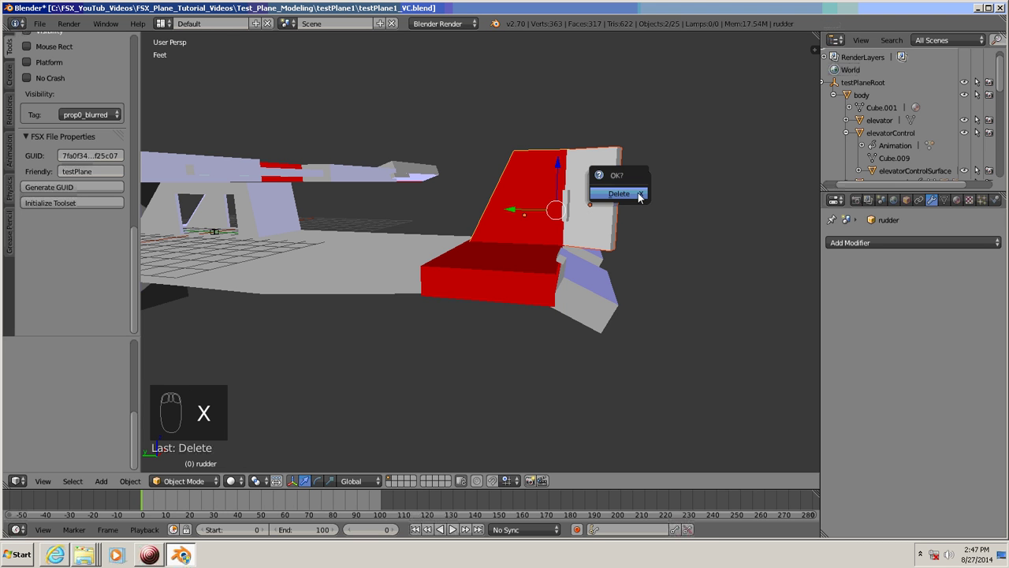
pyautogui.click(633, 196)
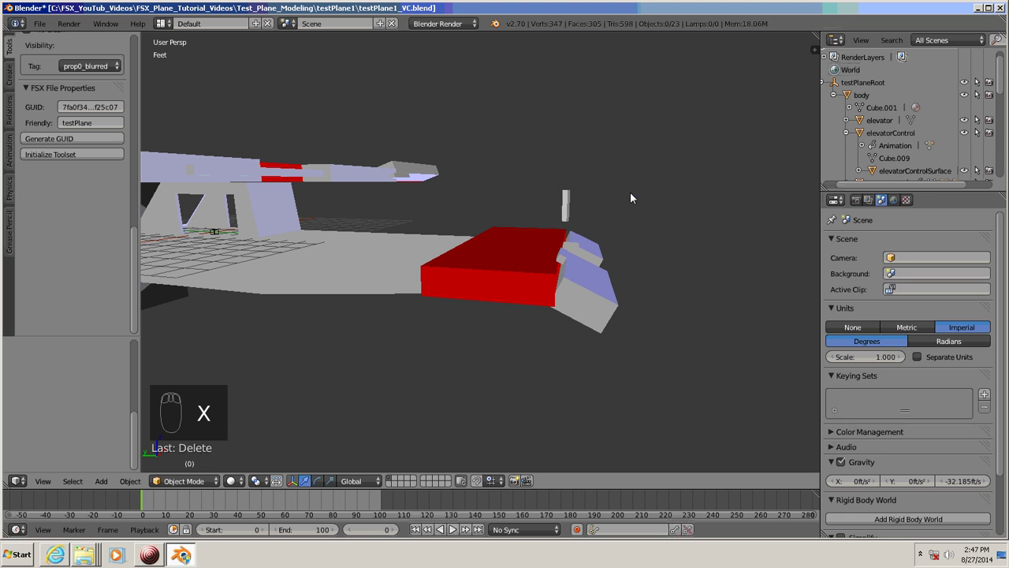
pyautogui.click(566, 204)
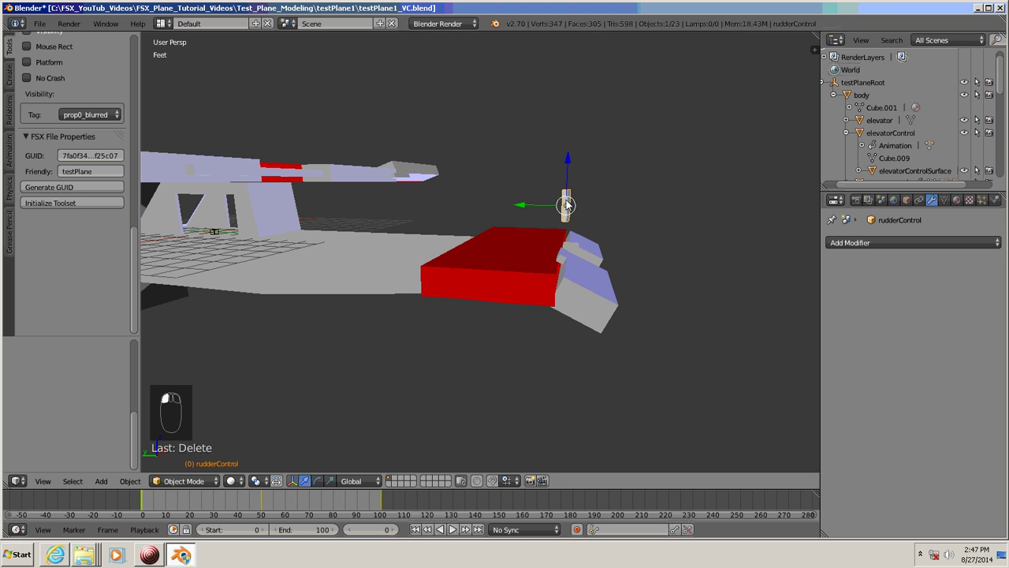
pyautogui.press('x')
pyautogui.click(549, 200)
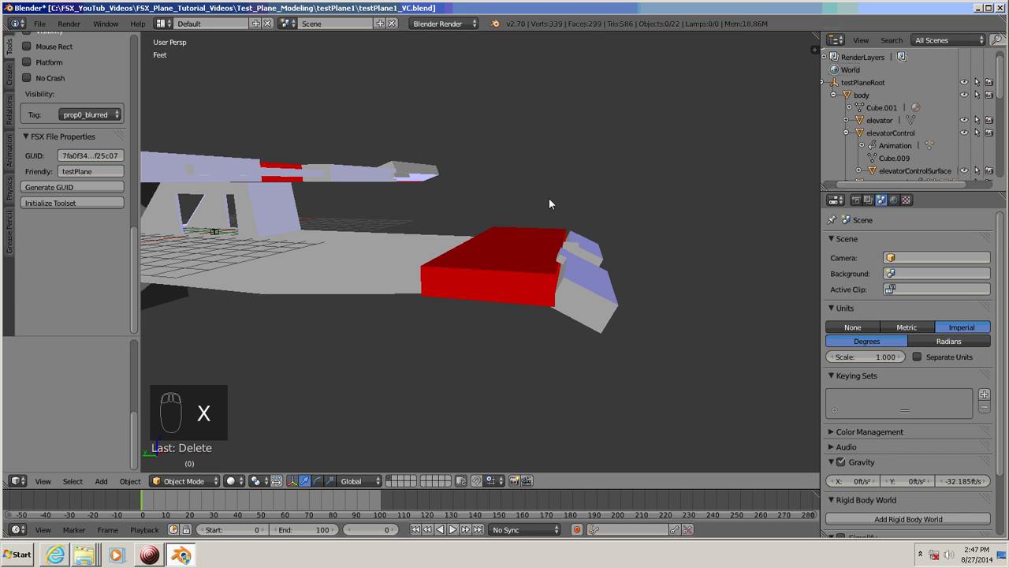
# Step: Delete the elevator and its control surface from the tail of the plane
pyautogui.click(593, 297)
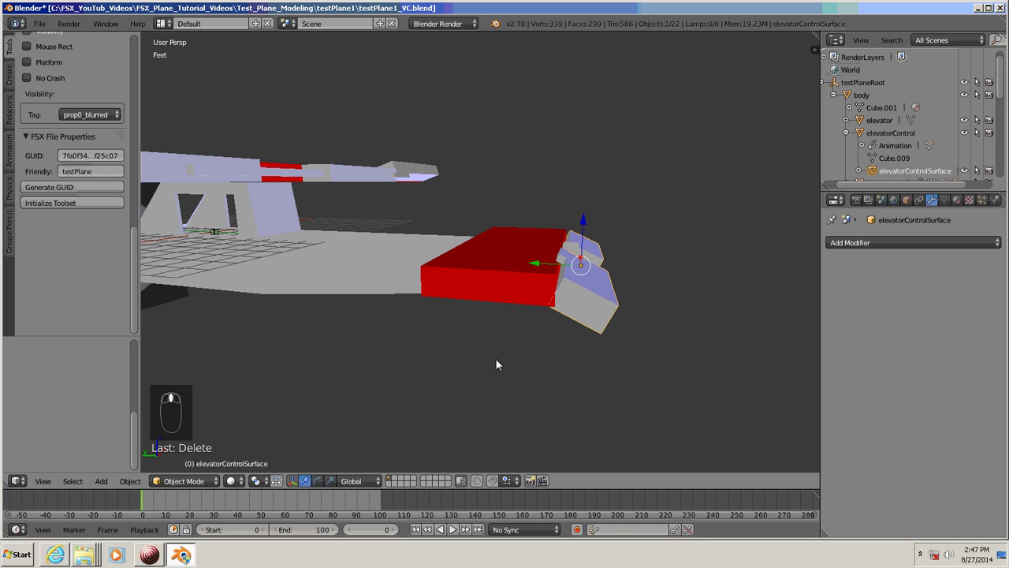
pyautogui.moveTo(495, 357); pyautogui.dragTo(506, 427, button='middle')
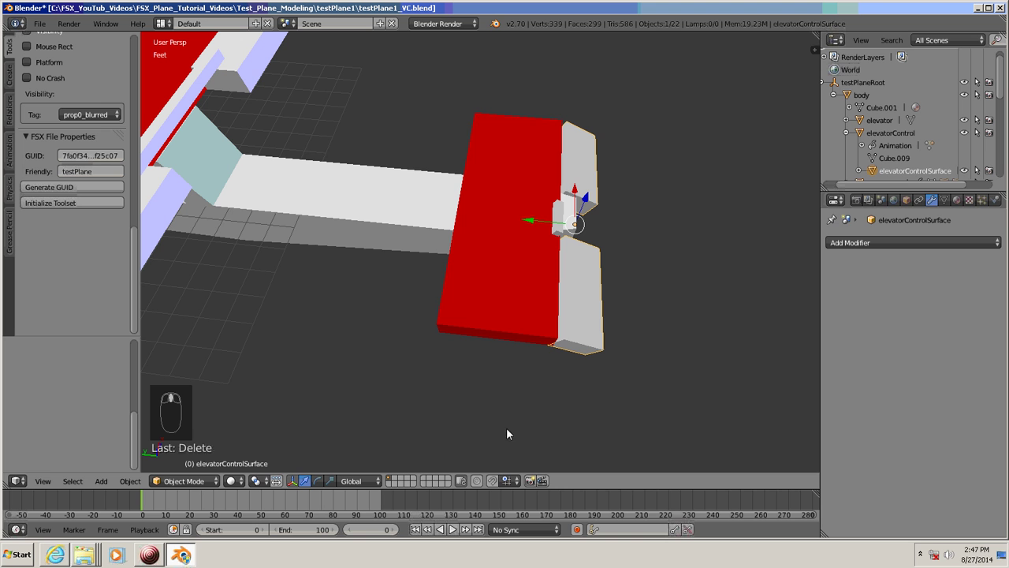
pyautogui.keyDown('shift'); pyautogui.rightClick(477, 303); pyautogui.keyUp('shift')
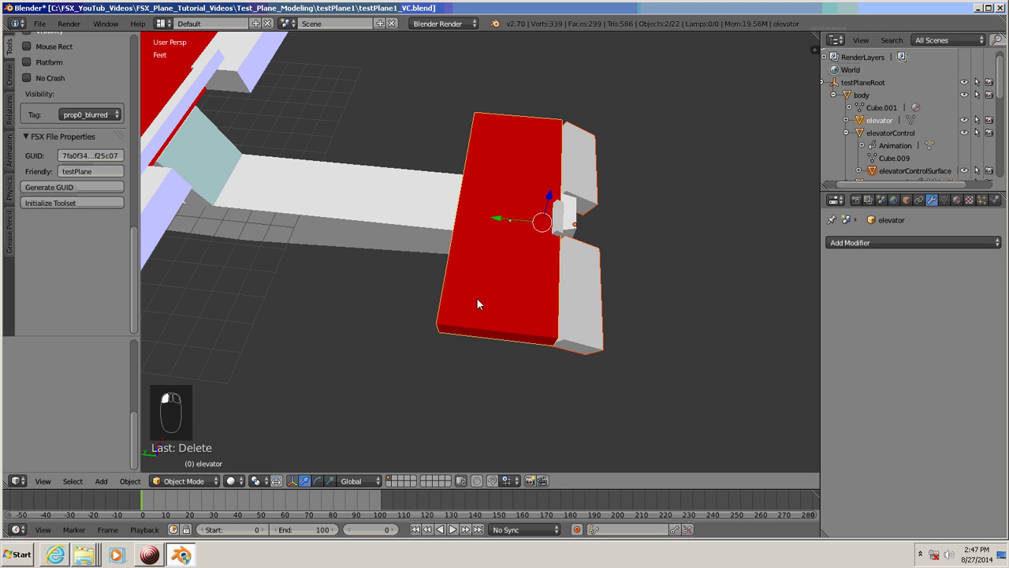
pyautogui.press('x')
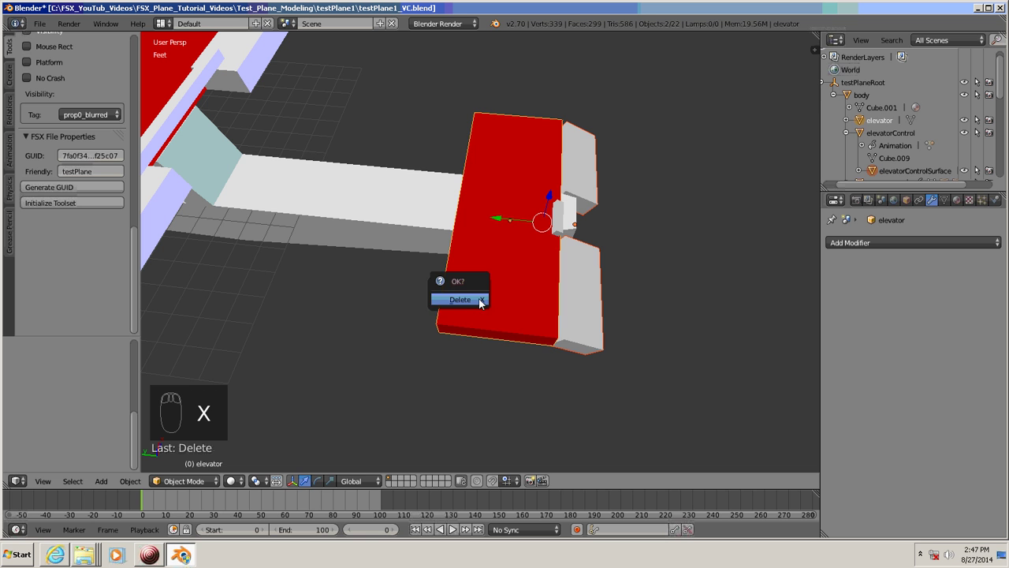
pyautogui.click(462, 299)
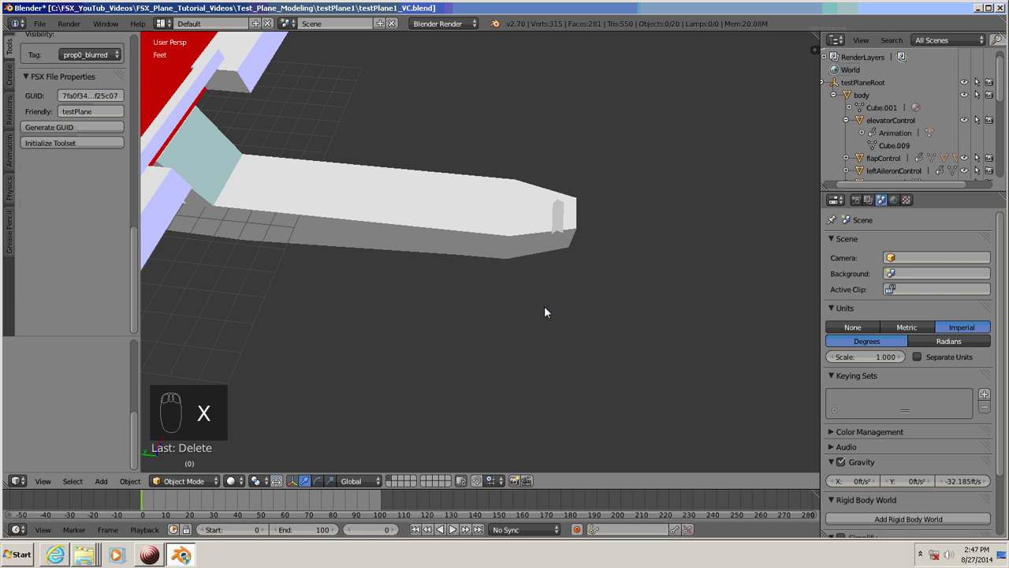
# Step: Delete the elevatorControl object at the rear end of the body
pyautogui.moveTo(545, 307); pyautogui.dragTo(476, 273, button='middle')
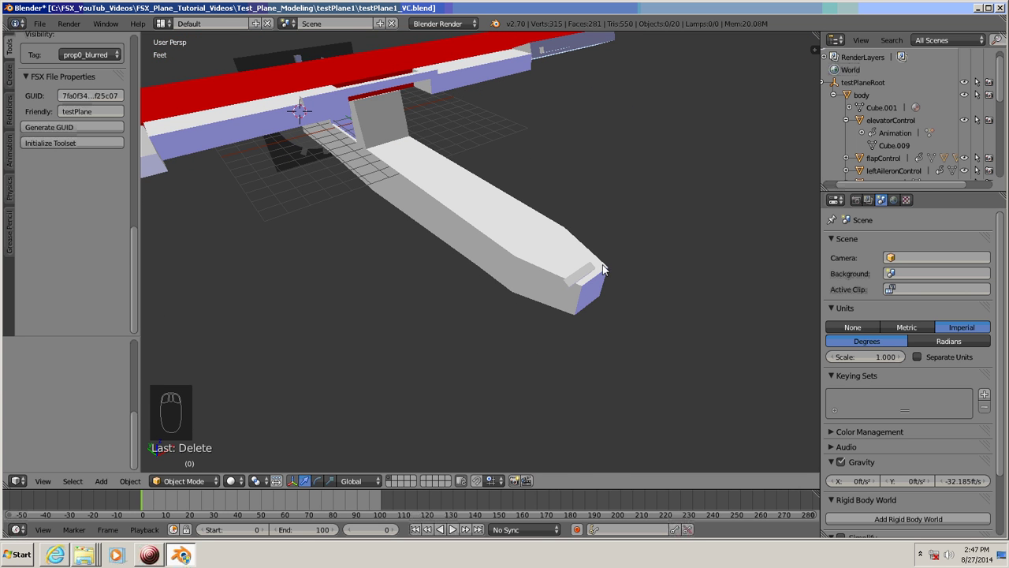
pyautogui.click(899, 122)
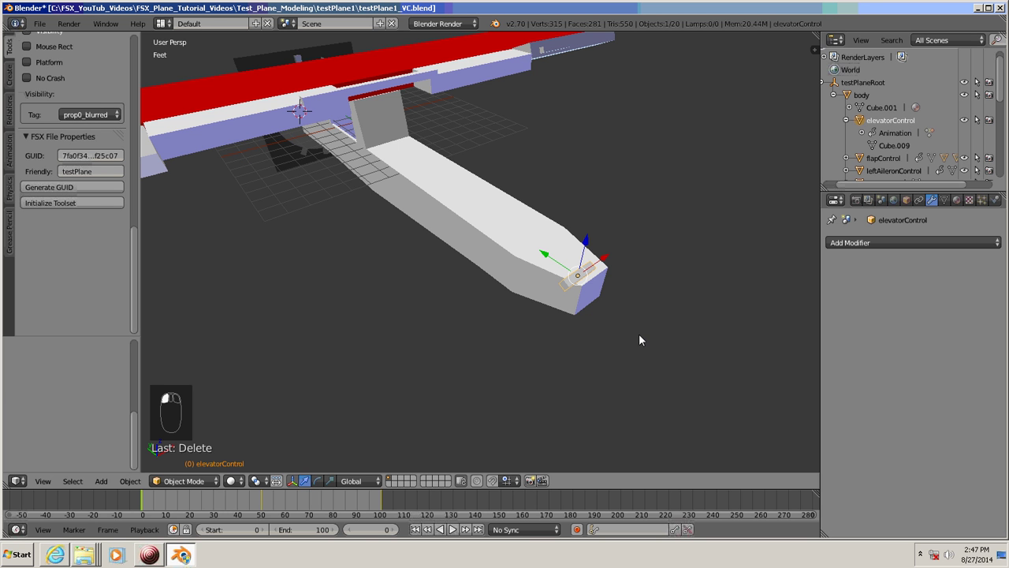
pyautogui.press('x')
pyautogui.click(591, 308)
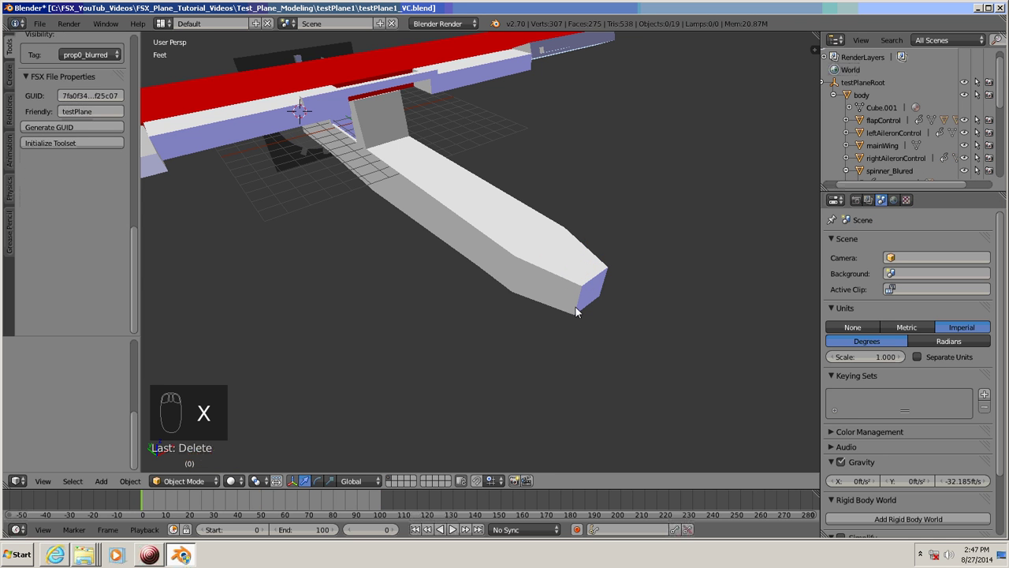
# Step: Isolate the body in local view and display it as a wireframe in the left orthographic view
pyautogui.moveTo(408, 295)
pyautogui.mouseDown(button='middle')
pyautogui.moveTo(446, 275)
pyautogui.moveTo(330, 335)
pyautogui.moveTo(377, 310)
pyautogui.moveTo(592, 250)
pyautogui.moveTo(486, 294)
pyautogui.moveTo(522, 258)
pyautogui.moveTo(464, 270)
pyautogui.moveTo(509, 303)
pyautogui.moveTo(491, 315)
pyautogui.moveTo(392, 308)
pyautogui.moveTo(385, 272)
pyautogui.moveTo(419, 266)
pyautogui.moveTo(457, 280)
pyautogui.moveTo(457, 296)
pyautogui.moveTo(489, 299)
pyautogui.moveTo(425, 287)
pyautogui.mouseUp(button='middle')
pyautogui.scroll(-5, 502, 287)
pyautogui.scroll(3, 466, 277)
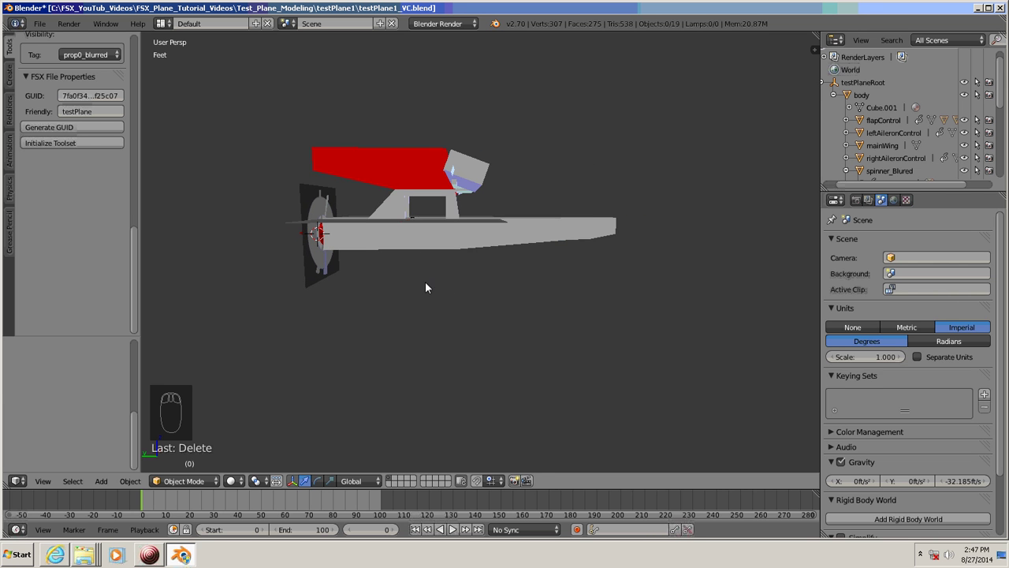
pyautogui.click(552, 231)
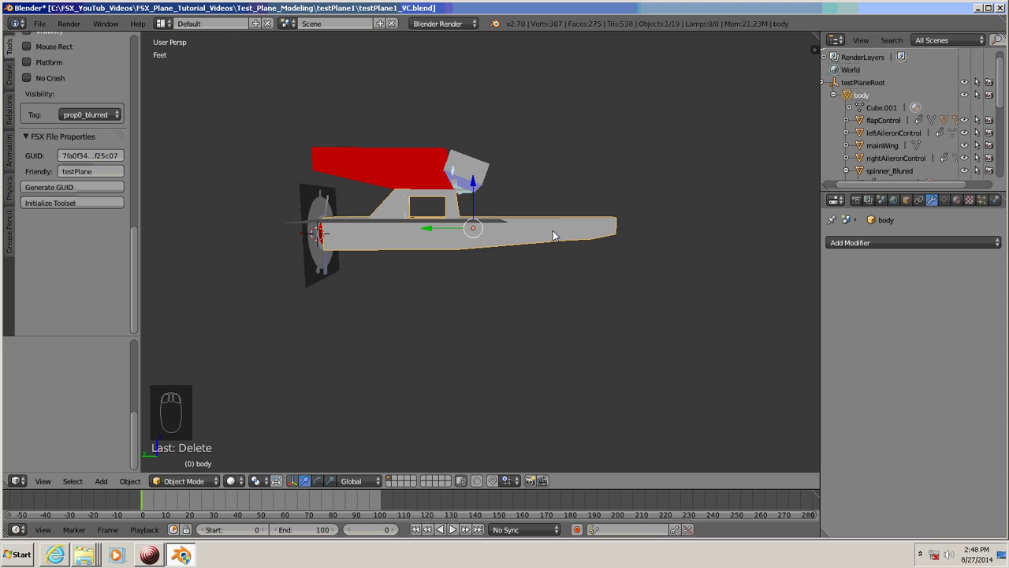
pyautogui.press('KP_Divide')
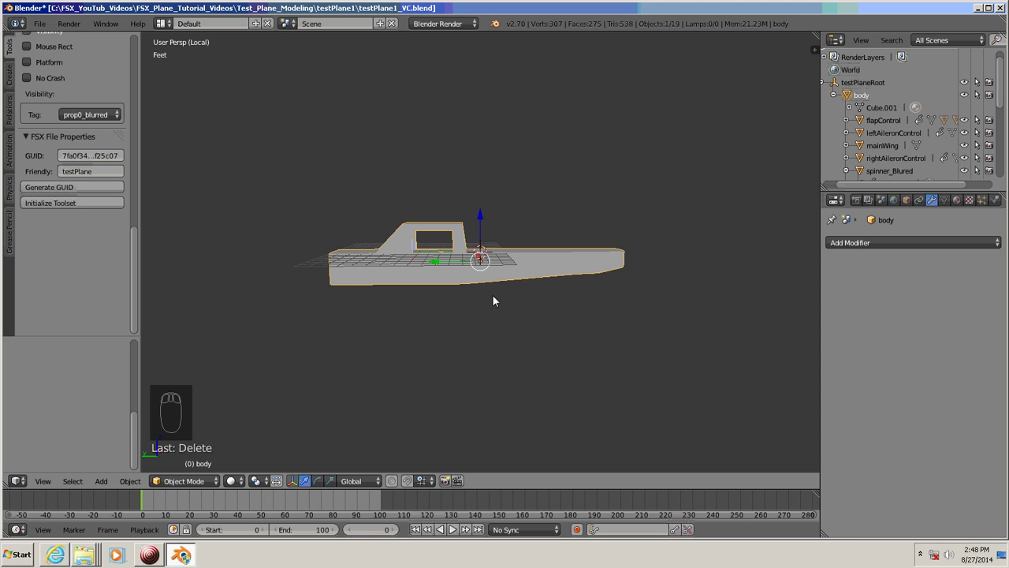
pyautogui.press('z')
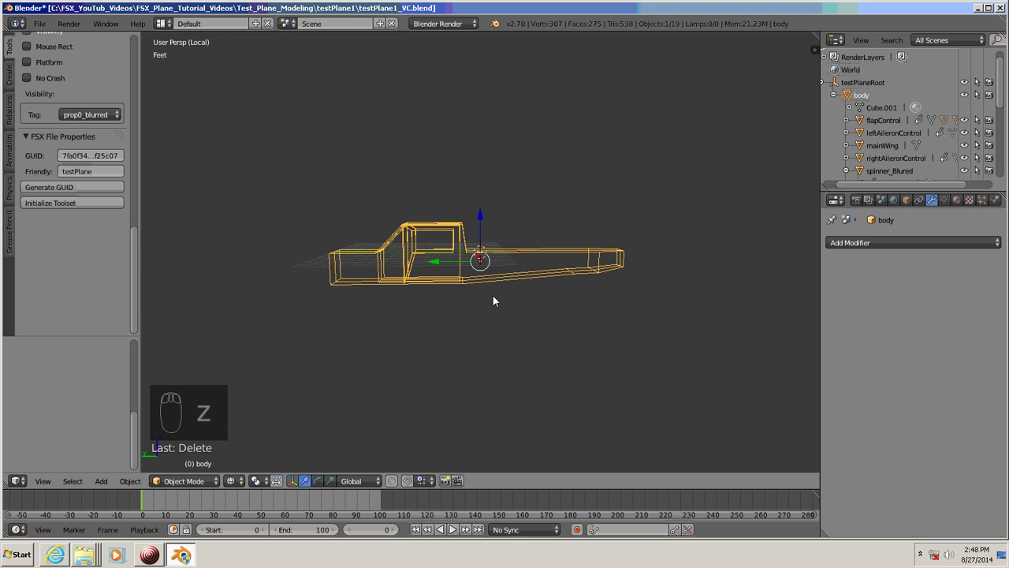
pyautogui.press('ctrl+KP_3')
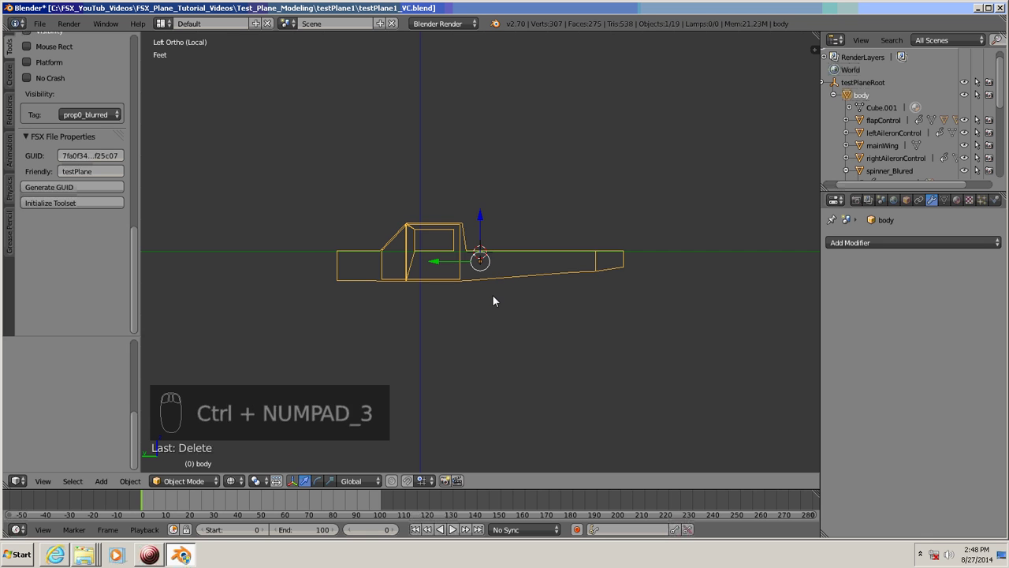
# Step: Place the 3D cursor just below the base of the windshield, at the front wall of the cabin
pyautogui.scroll(4, 494, 300)
pyautogui.keyDown('shift'); pyautogui.moveTo(458, 318); pyautogui.dragTo(610, 353, button='middle'); pyautogui.keyUp('shift')
pyautogui.scroll(3, 531, 326)
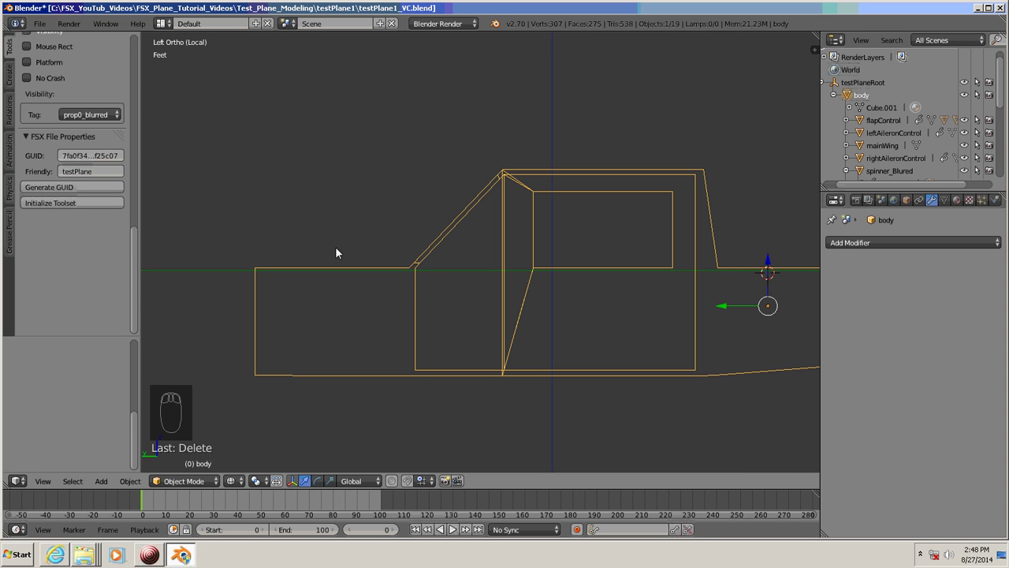
pyautogui.rightClick(417, 285)
# Step: Check the mouse selection setting in the input preferences, leaving it set to Left
pyautogui.click(39, 25)
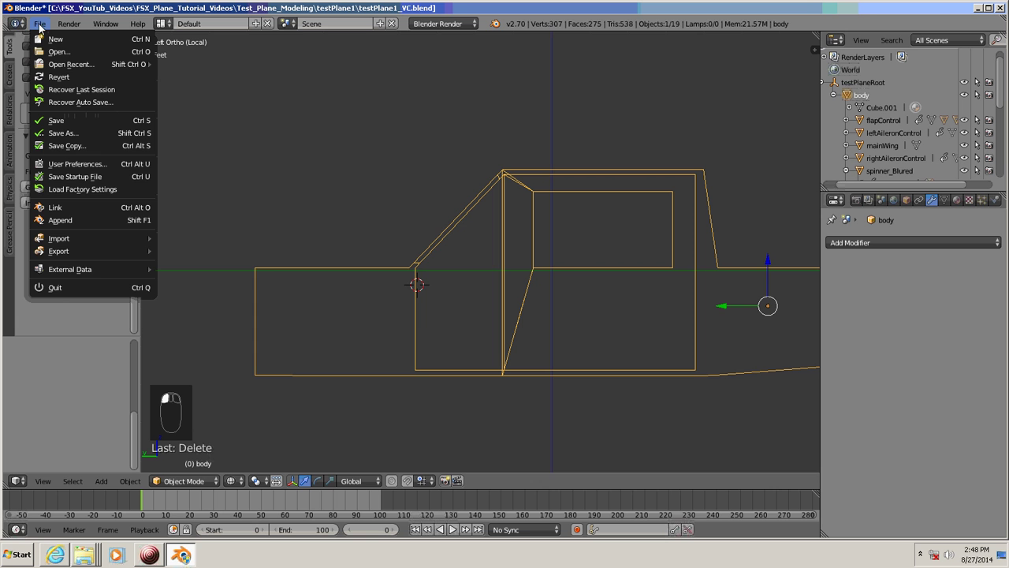
pyautogui.click(67, 161)
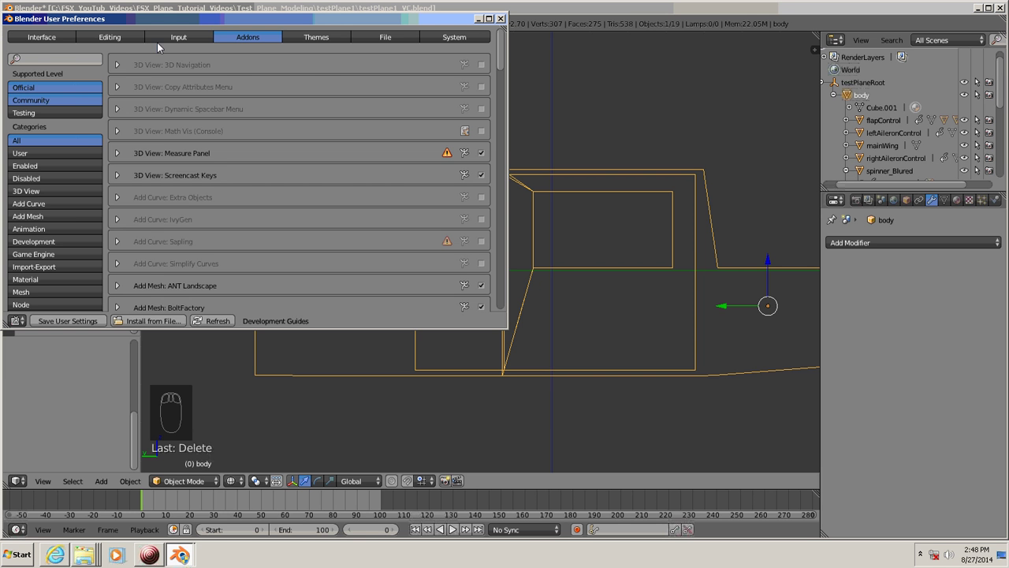
pyautogui.click(177, 38)
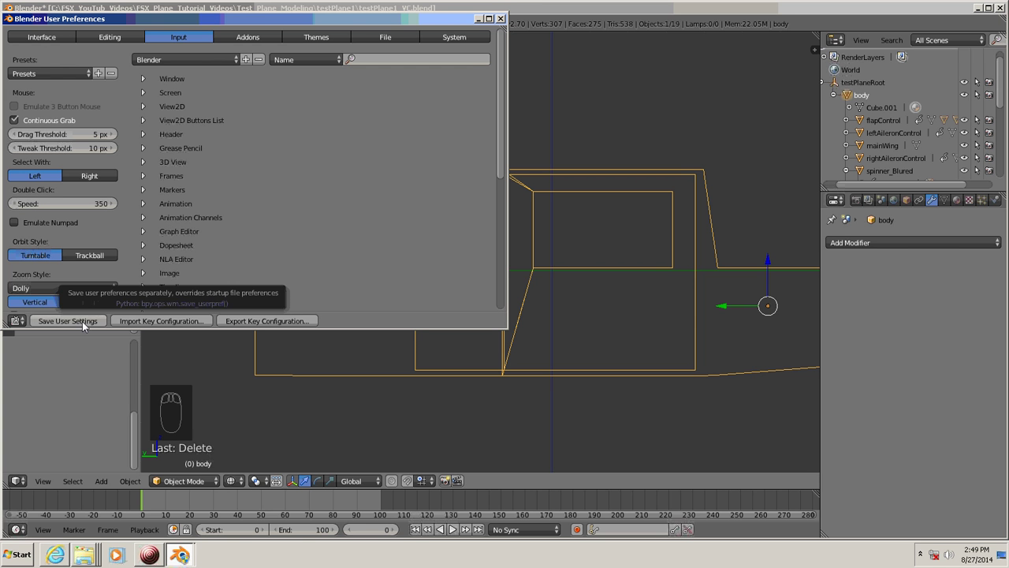
pyautogui.click(500, 19)
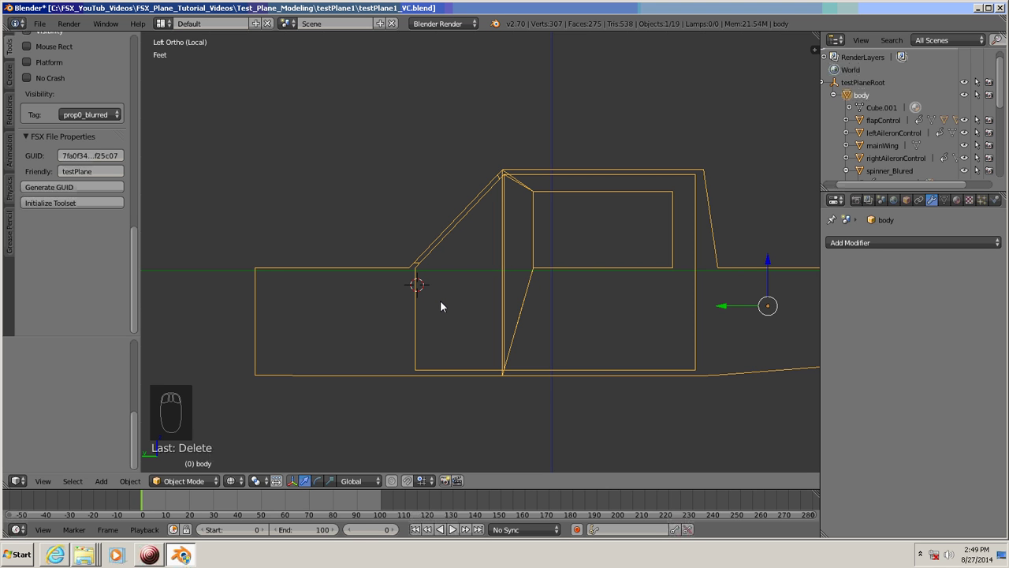
# Step: Add a cube at the 3D cursor and scale its mesh along Y to less than half its length
pyautogui.hotkey('shift', 'a')
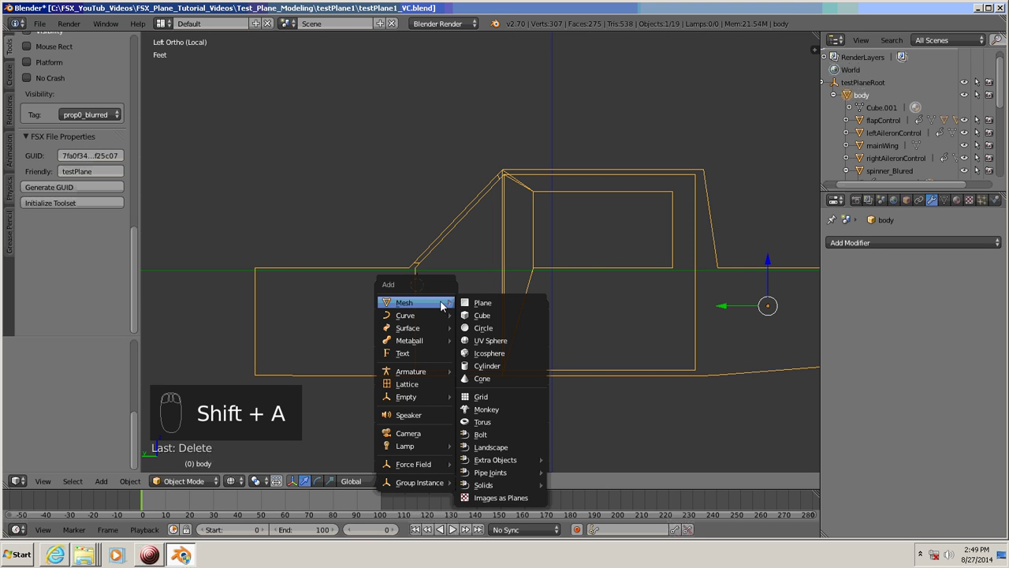
pyautogui.click(482, 315)
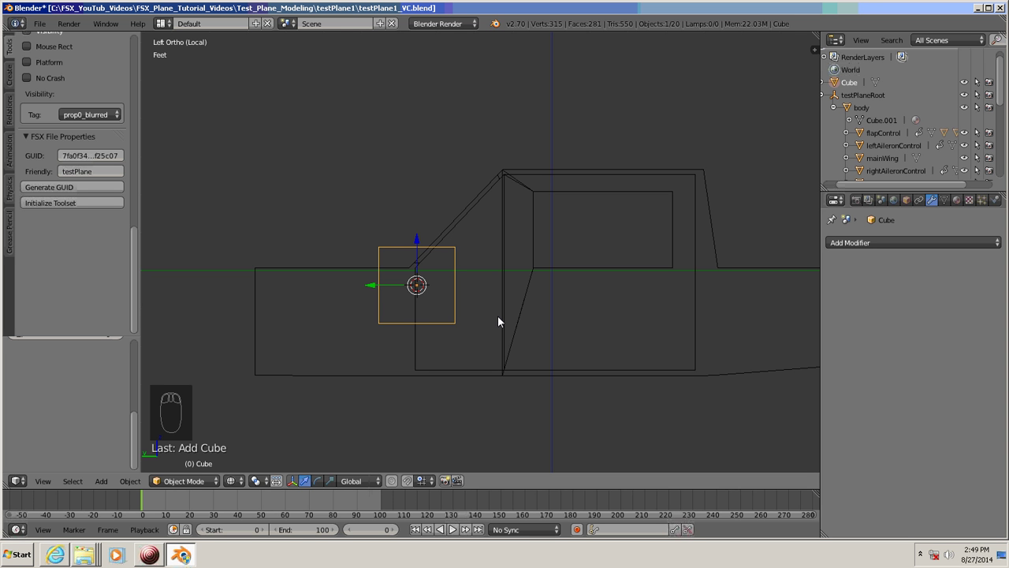
pyautogui.press('Tab')
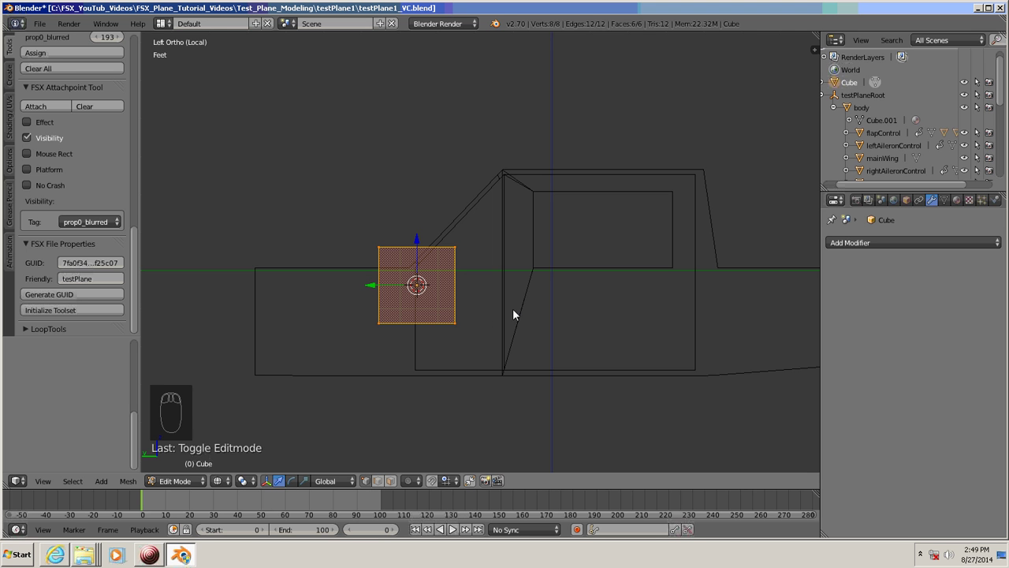
pyautogui.press('s')
pyautogui.press('y')
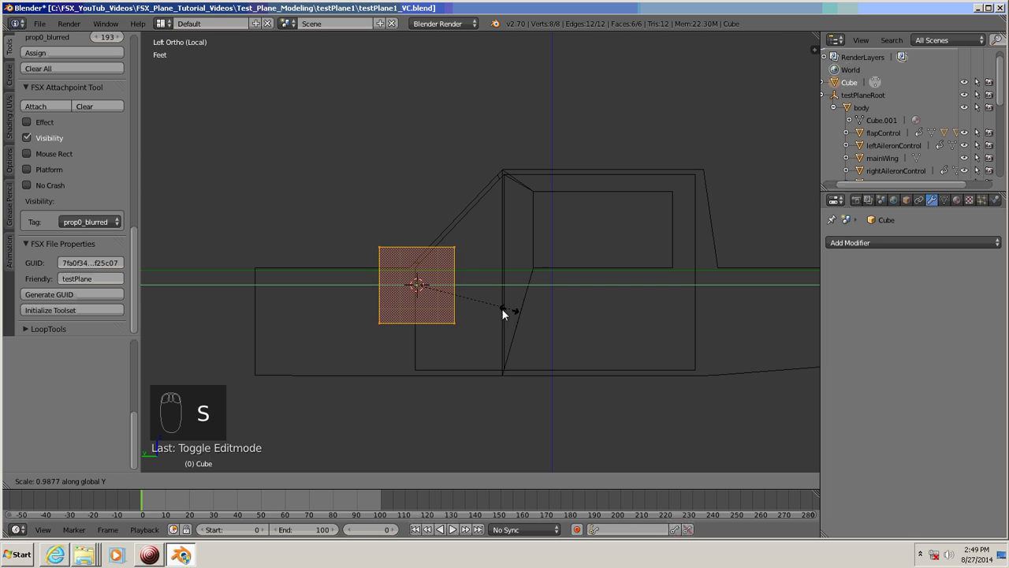
pyautogui.click(455, 299)
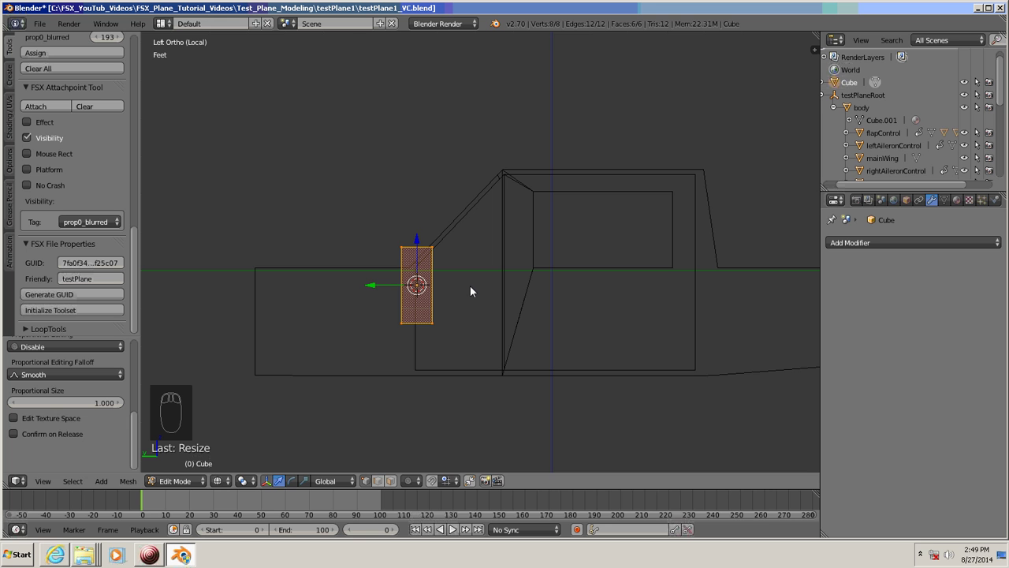
# Step: Move the cube's mesh down along Z so its top edge lines up with the top of the body's nose
pyautogui.press('g')
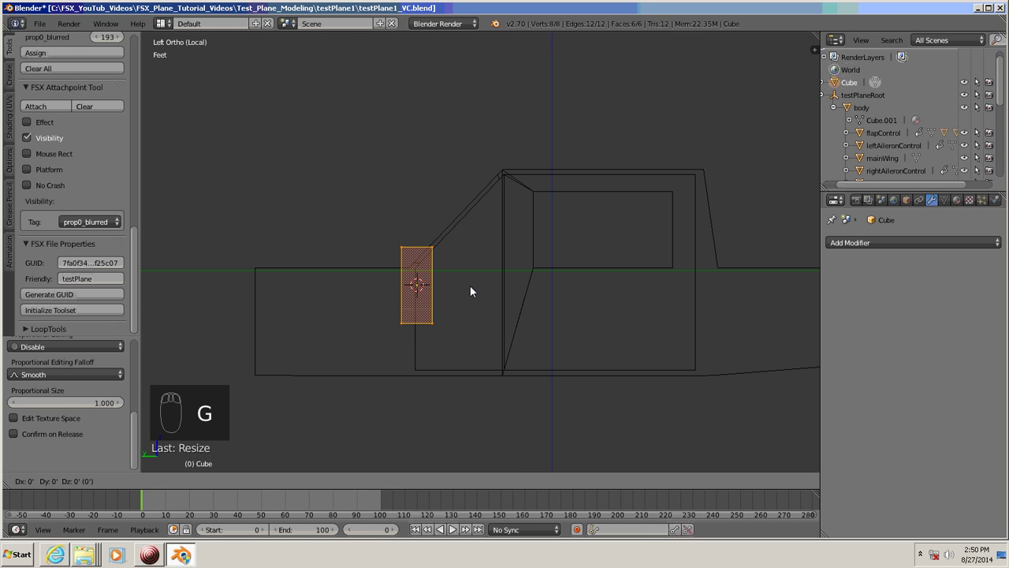
pyautogui.press('z')
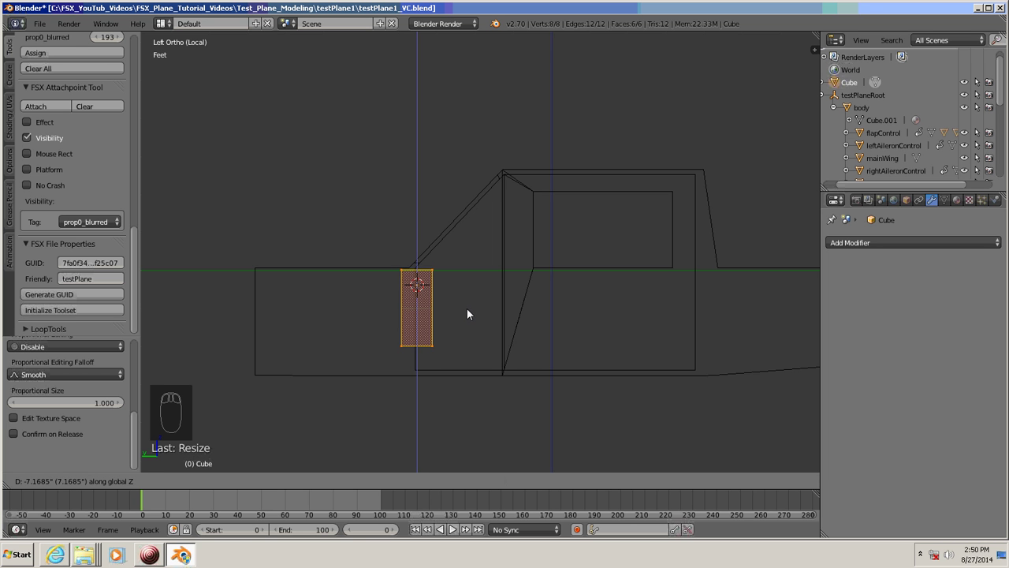
pyautogui.click(467, 314)
pyautogui.scroll(4, 466, 313)
pyautogui.keyDown('shift'); pyautogui.moveTo(473, 329); pyautogui.dragTo(569, 178, button='middle'); pyautogui.keyUp('shift')
pyautogui.scroll(2, 489, 212)
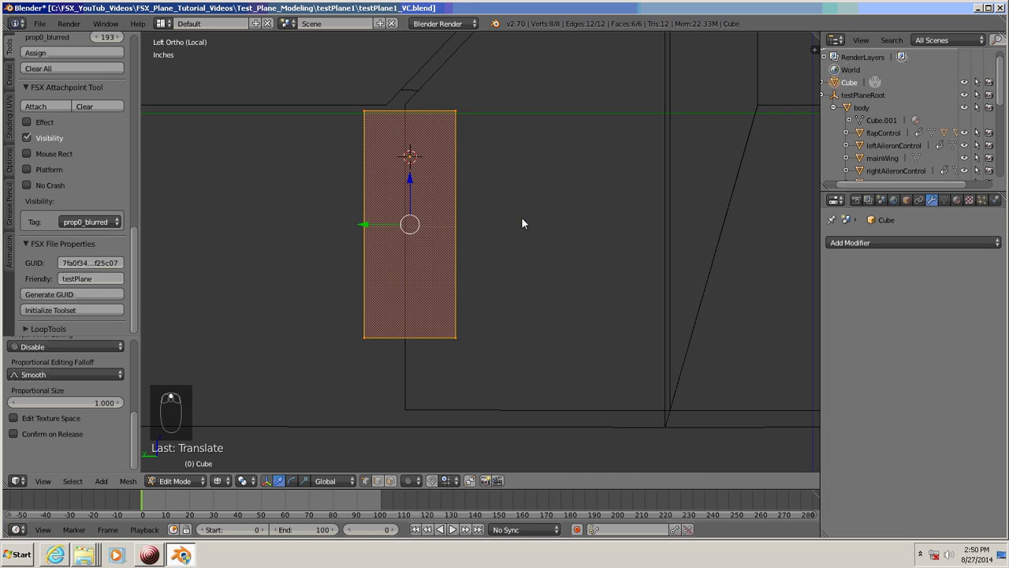
pyautogui.keyDown('shift'); pyautogui.moveTo(525, 221); pyautogui.dragTo(560, 258, button='middle'); pyautogui.keyUp('shift')
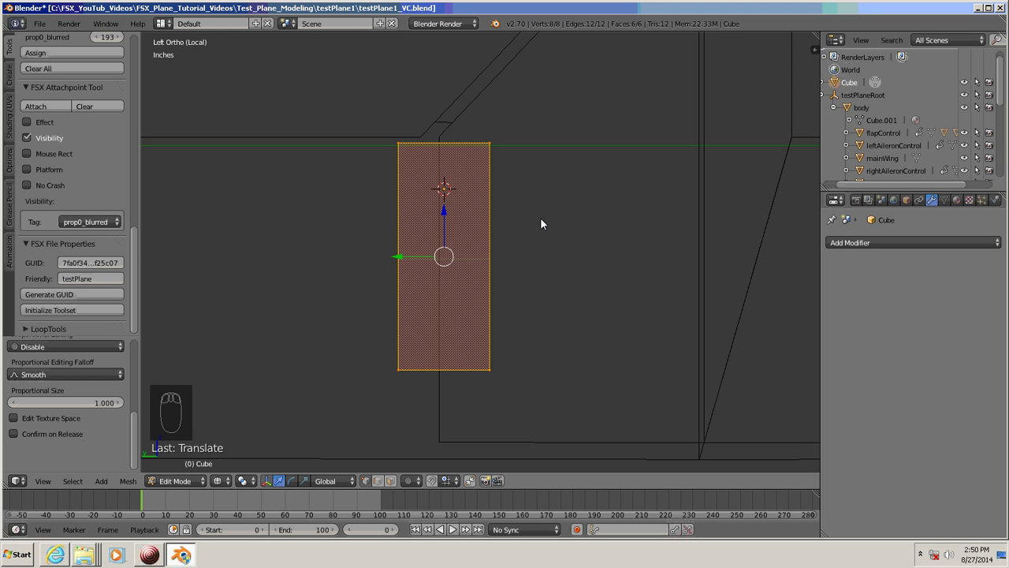
pyautogui.press('g')
pyautogui.press('z')
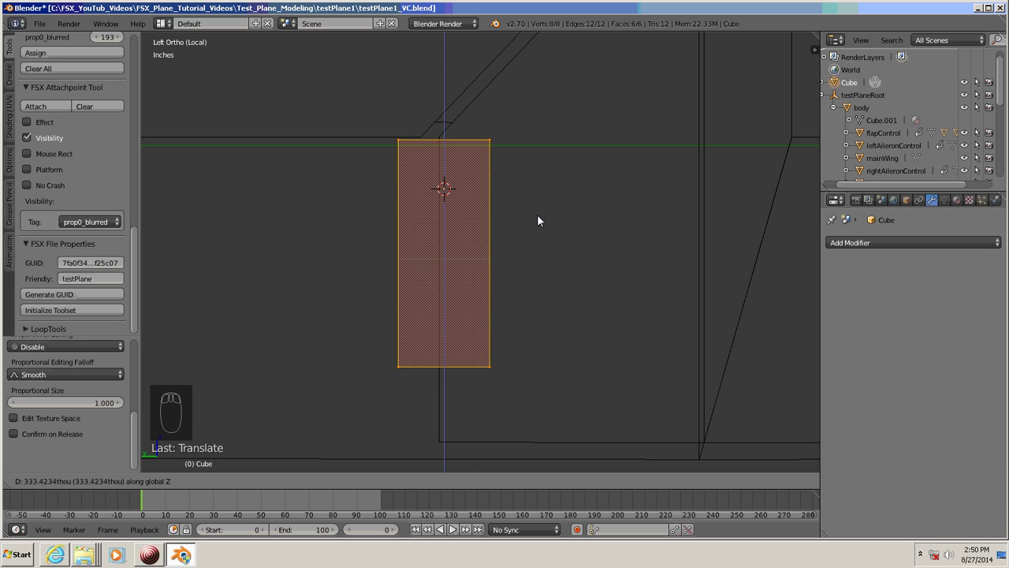
pyautogui.click(537, 214)
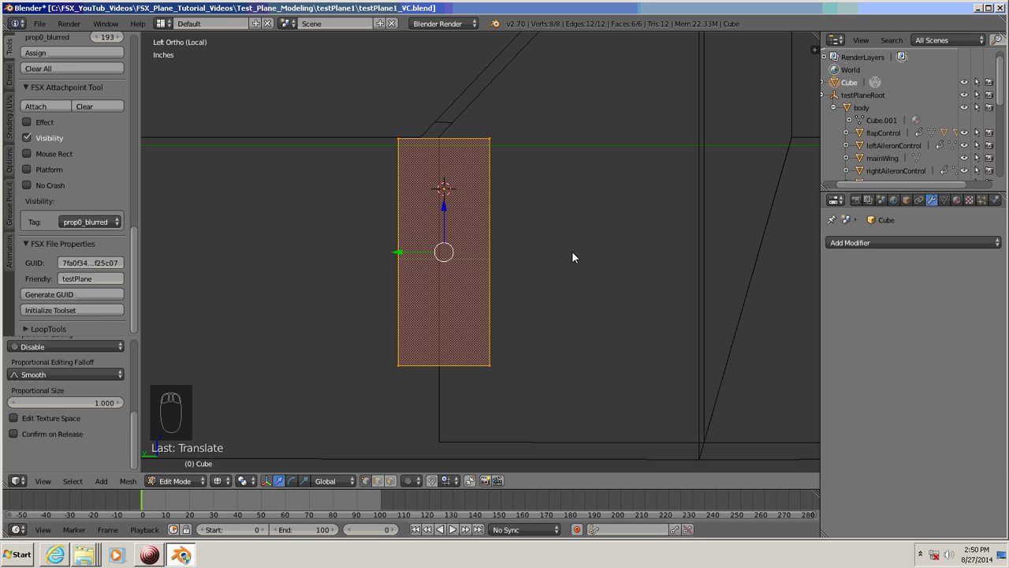
# Step: Thin the cube's mesh further along Y and shift it slightly back along Y toward the cabin
pyautogui.press('s')
pyautogui.press('y')
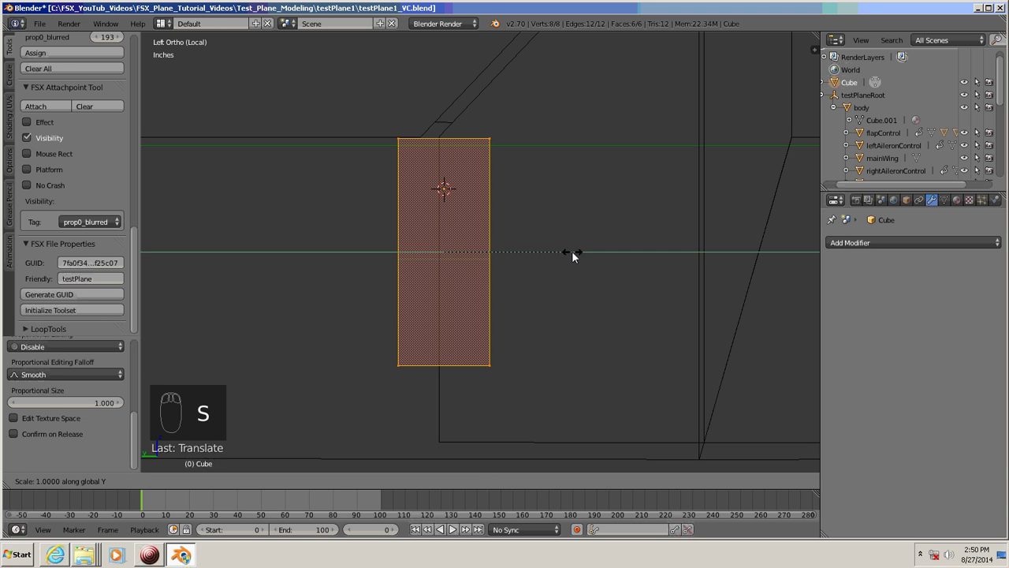
pyautogui.click(521, 246)
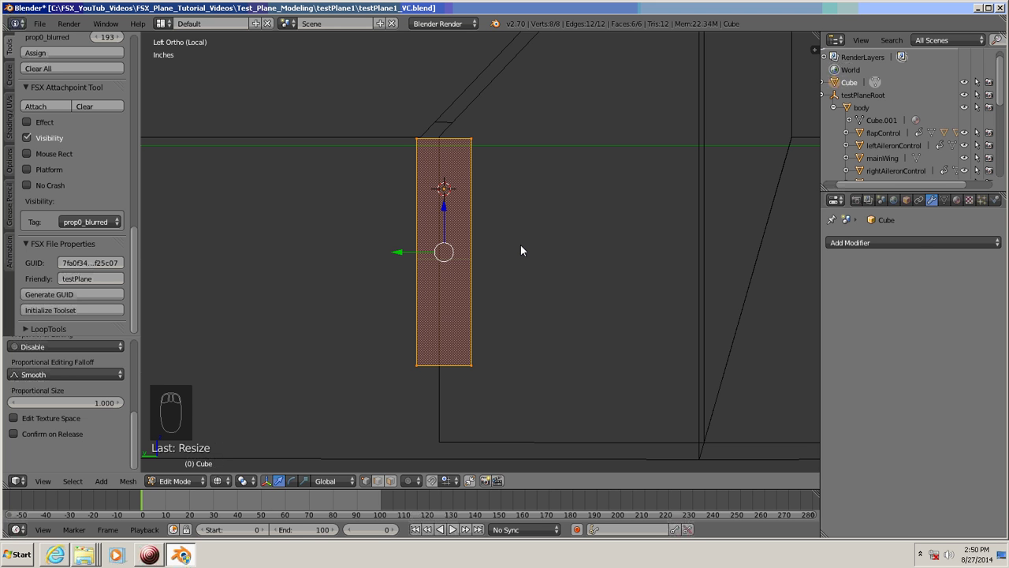
pyautogui.press('g')
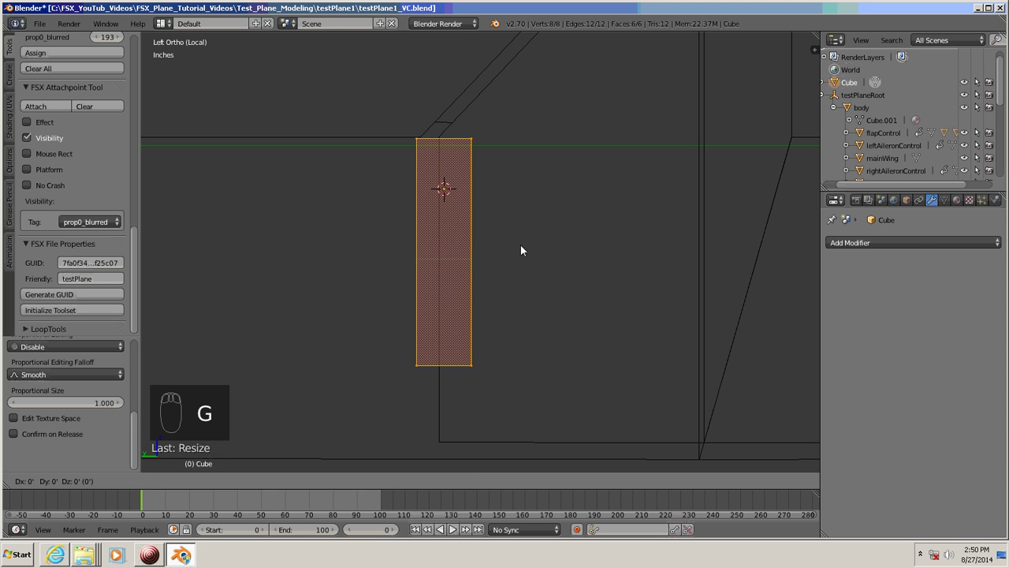
pyautogui.press('y')
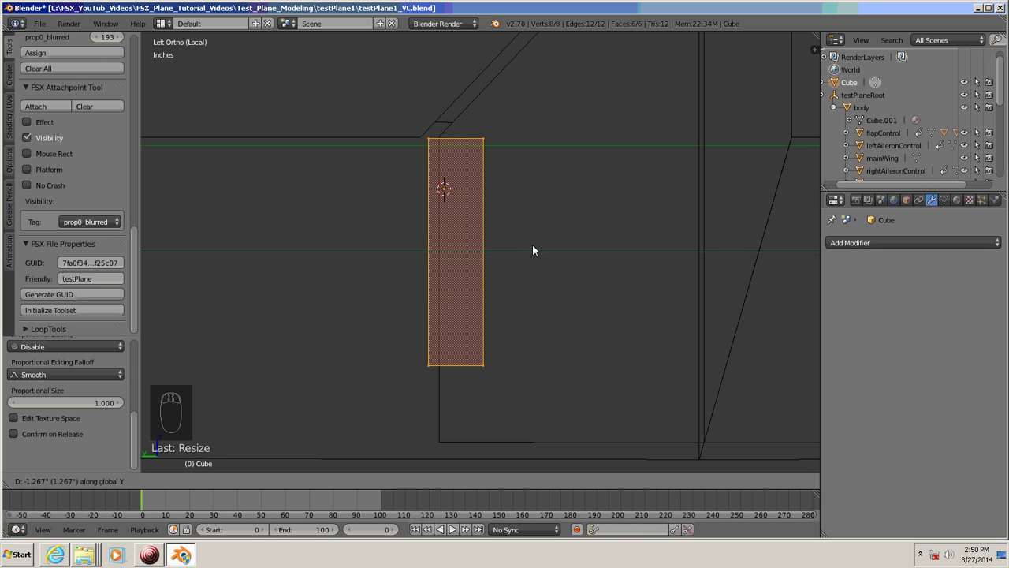
pyautogui.click(530, 249)
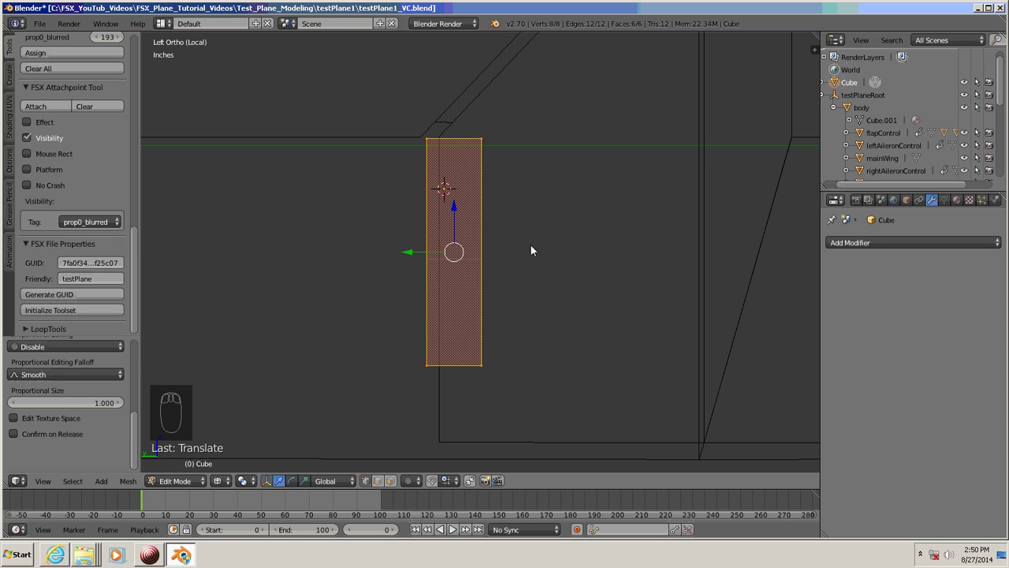
pyautogui.press('Tab')
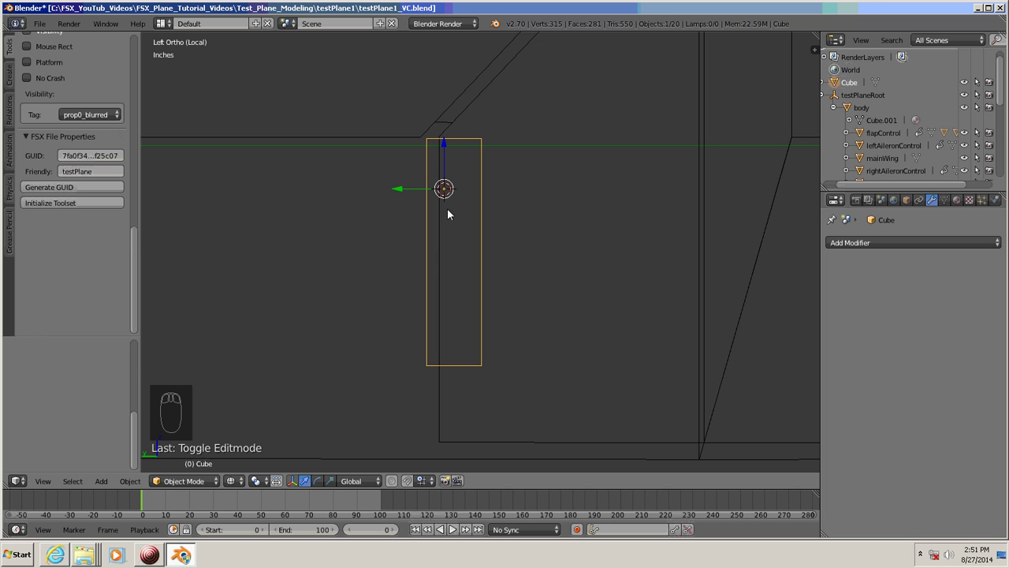
# Step: Move the cube object along X in the top view until it is centred on the body's centreline
pyautogui.press('KP_7')
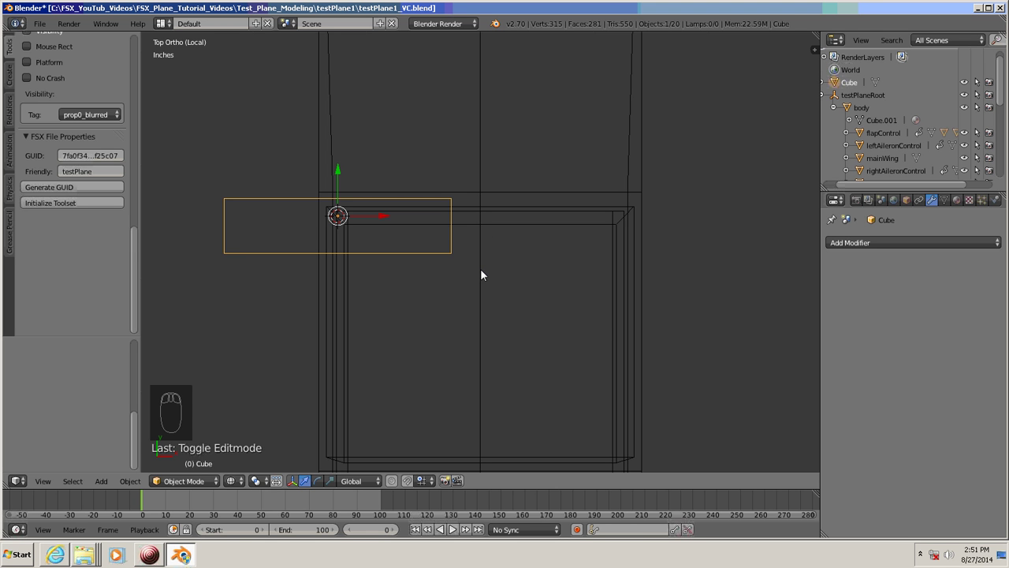
pyautogui.press('g')
pyautogui.press('x')
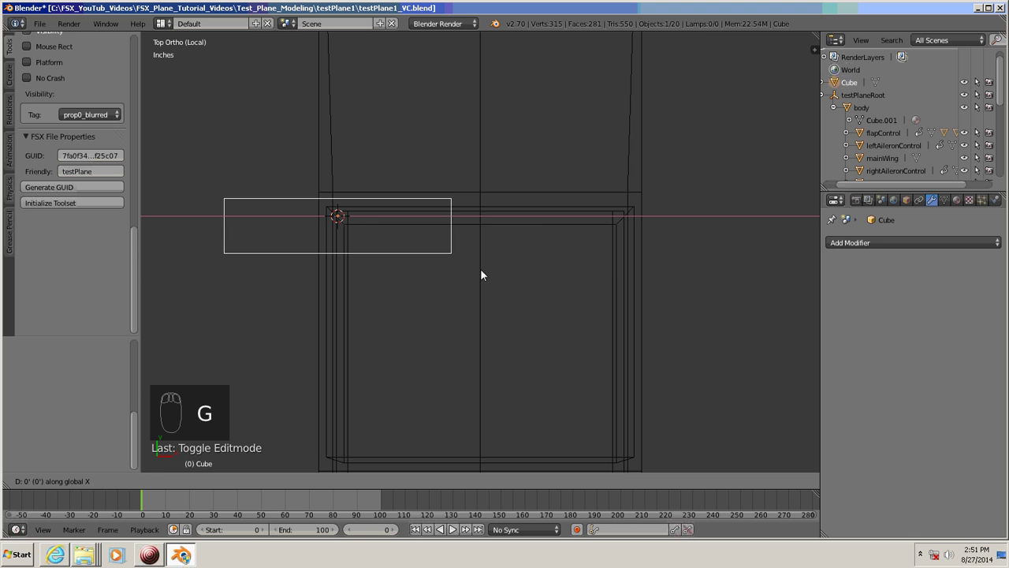
pyautogui.click(623, 271)
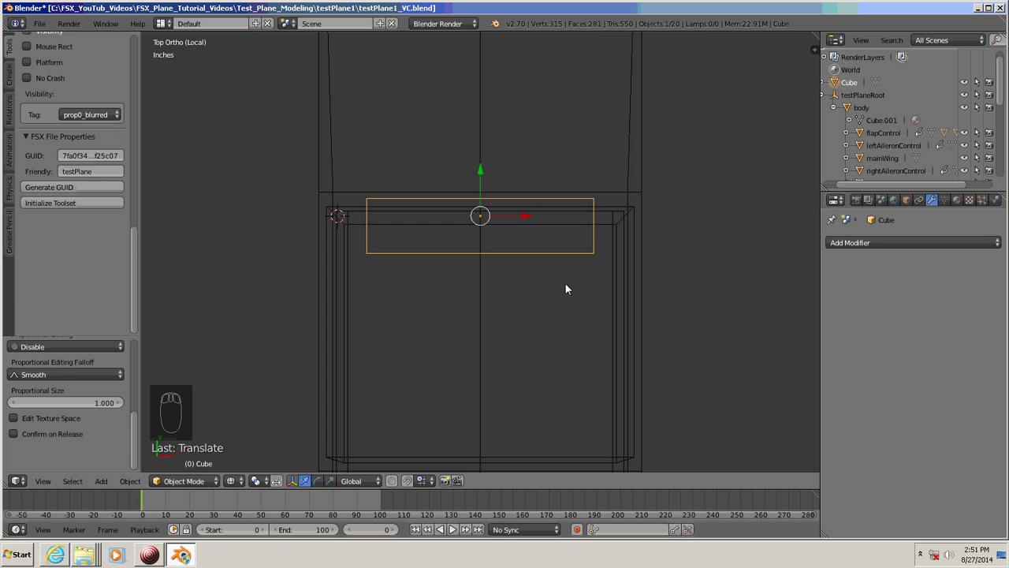
# Step: Move the vertices of the cube's -X side outward along X by about 3.5 inches to meet the cabin side wall
pyautogui.press('Tab')
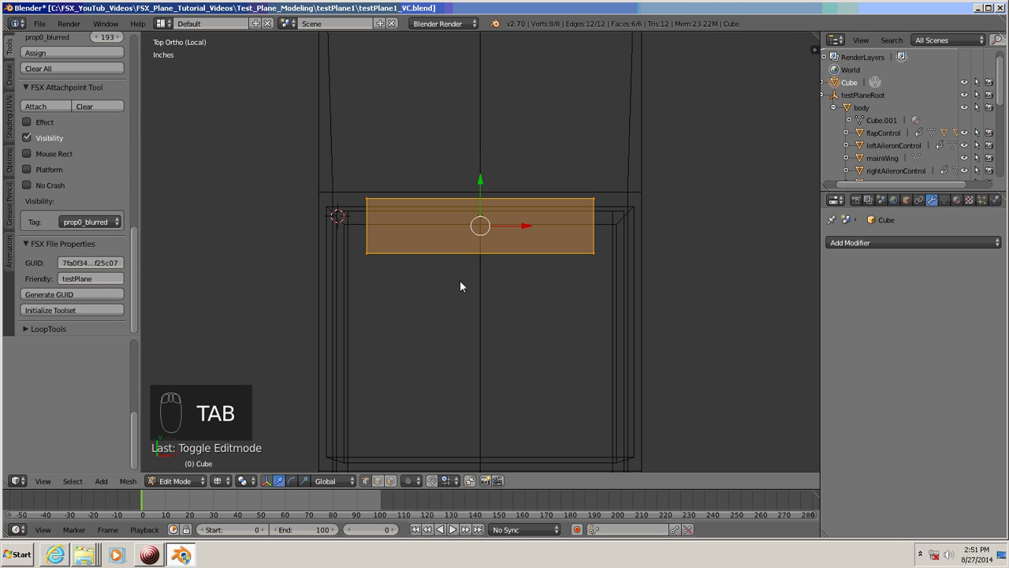
pyautogui.press('a')
pyautogui.press('a')
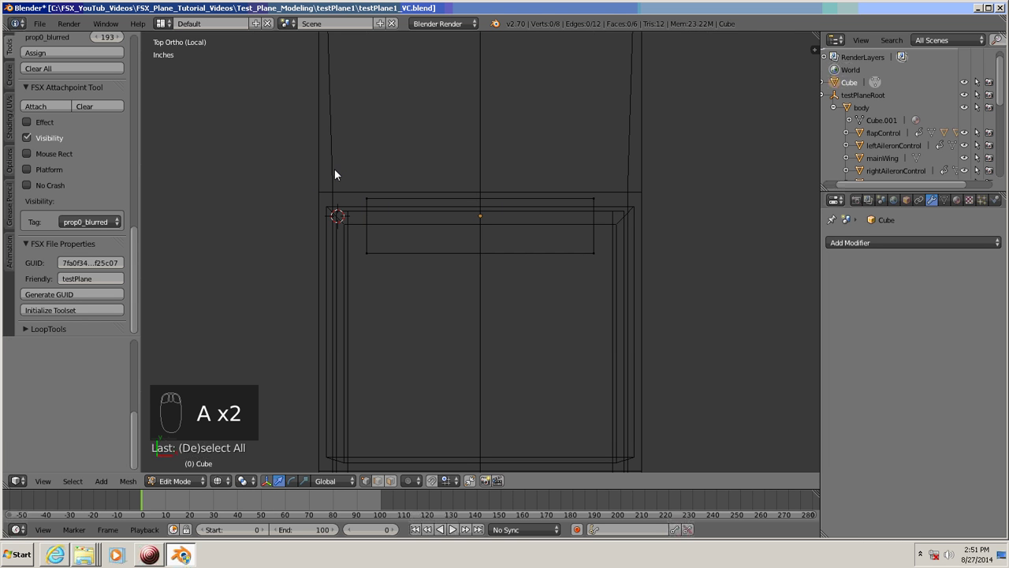
pyautogui.press('b')
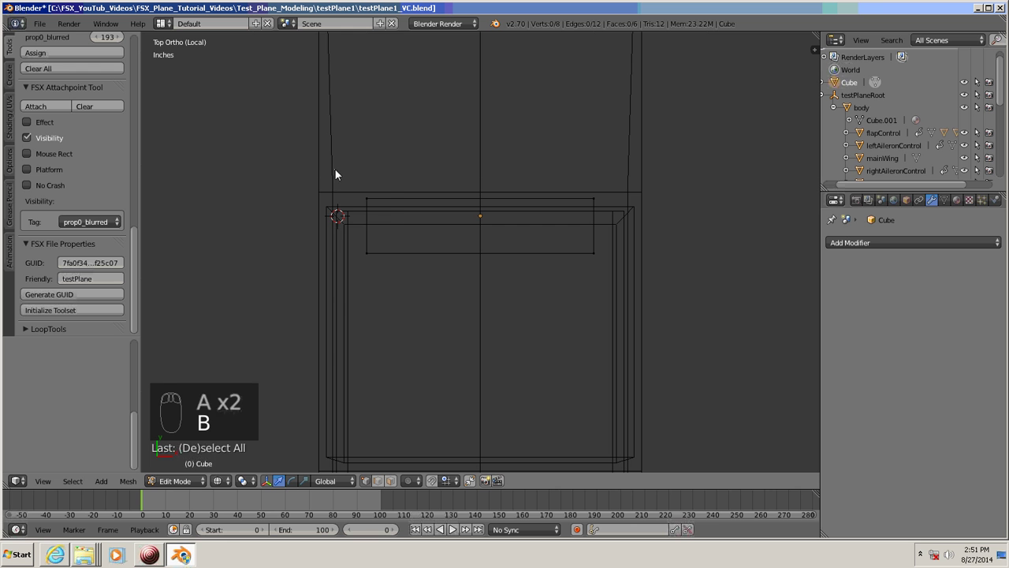
pyautogui.moveTo(334, 169); pyautogui.dragTo(398, 302)
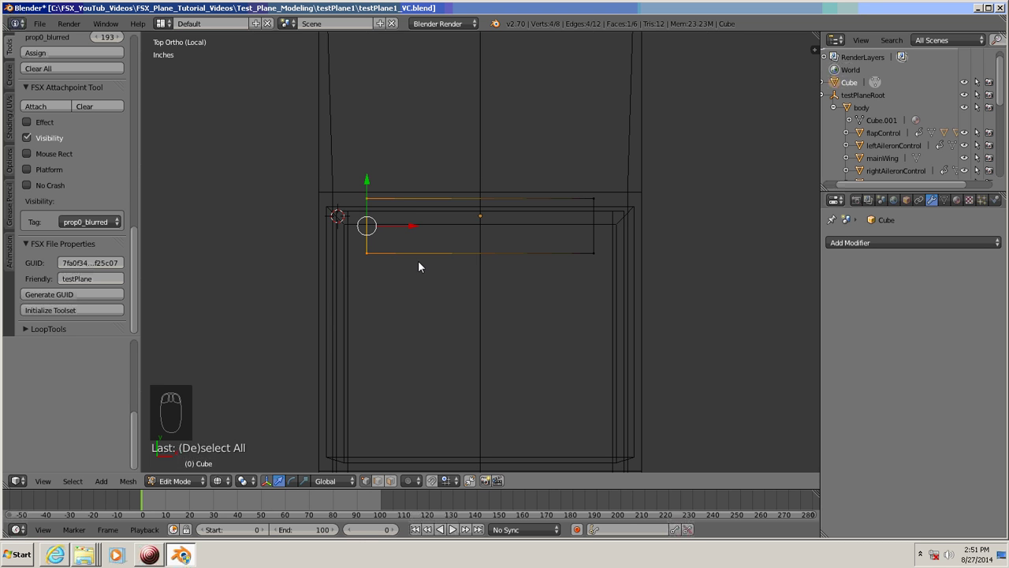
pyautogui.press('g')
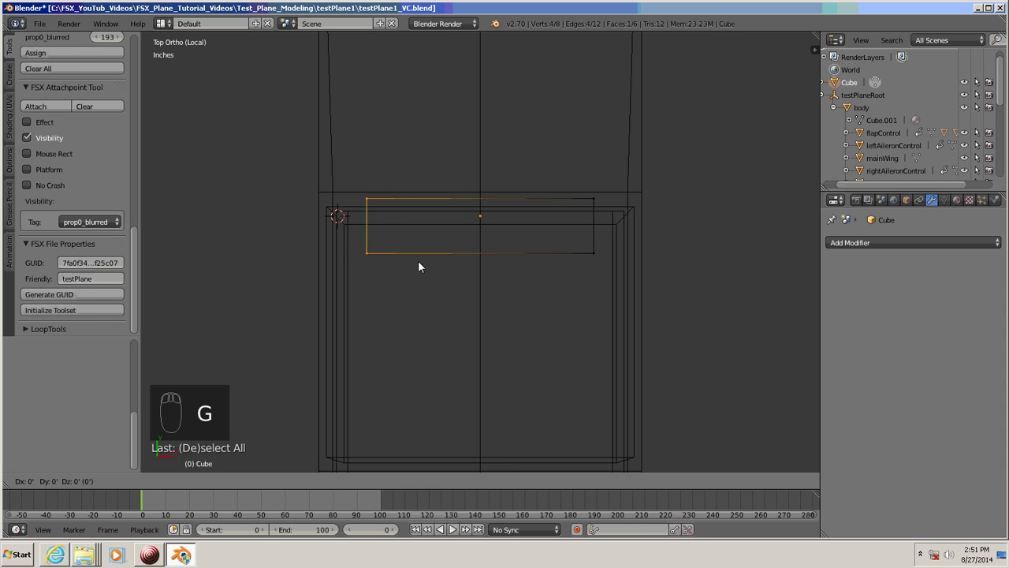
pyautogui.press('x')
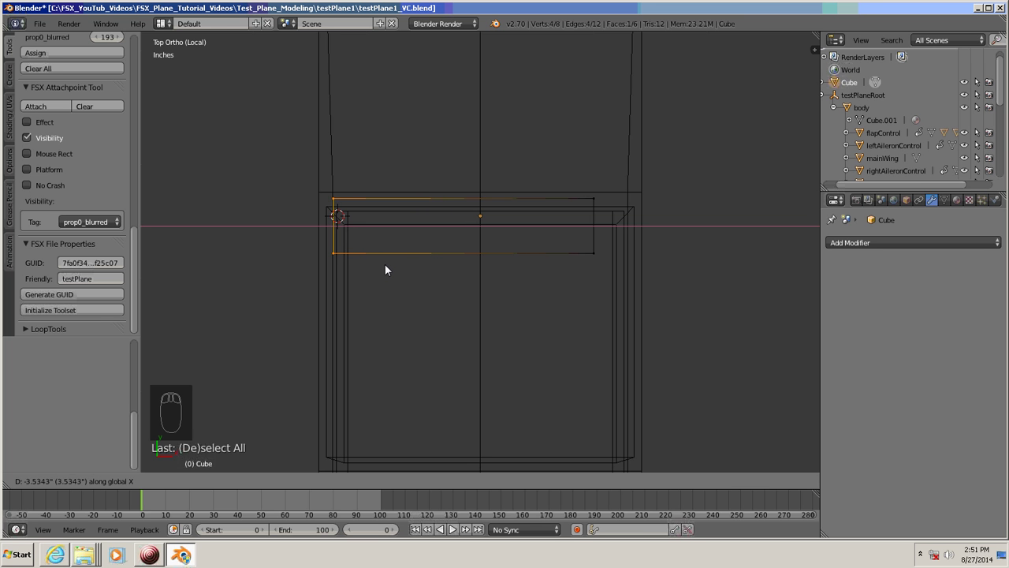
pyautogui.click(385, 265)
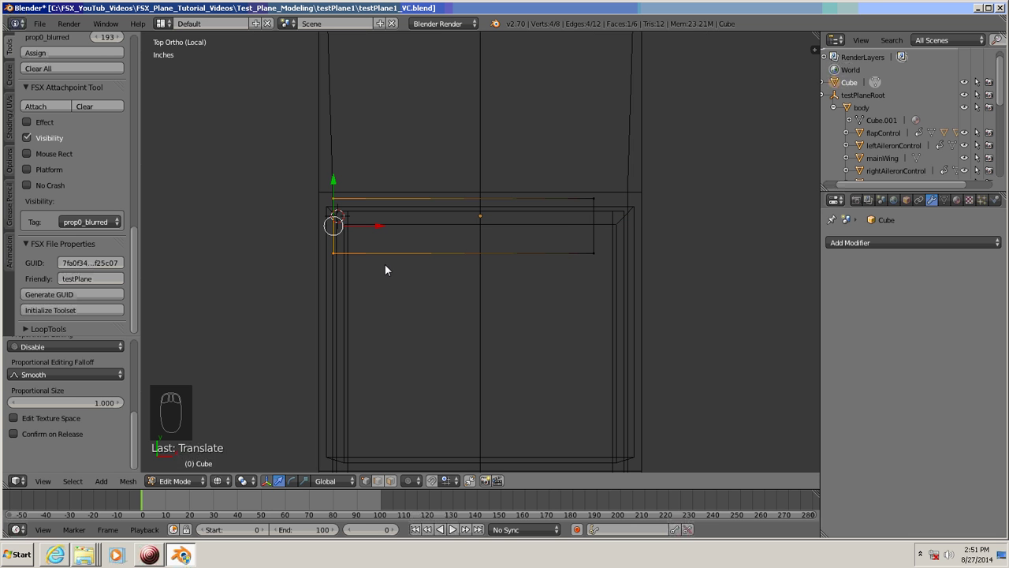
# Step: Move the vertices of the cube's +X side outward along X to meet the opposite cabin wall
pyautogui.press('a')
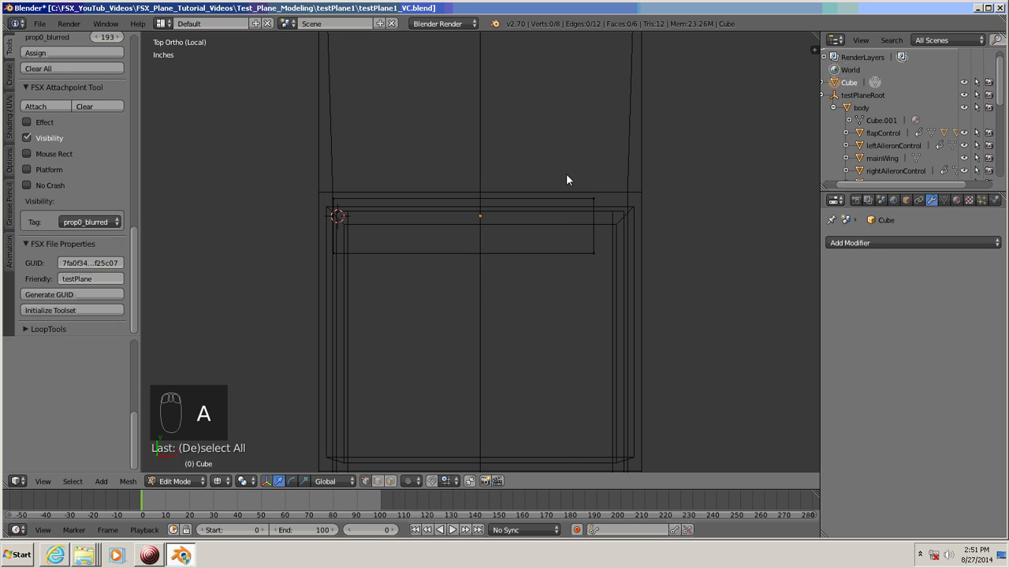
pyautogui.press('b')
pyautogui.moveTo(566, 170); pyautogui.dragTo(628, 284)
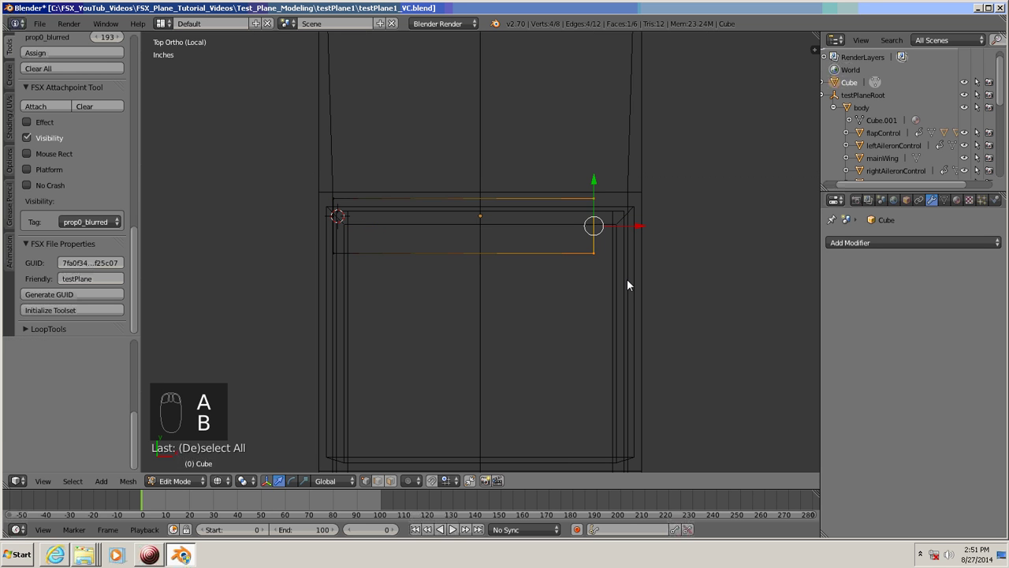
pyautogui.press('g')
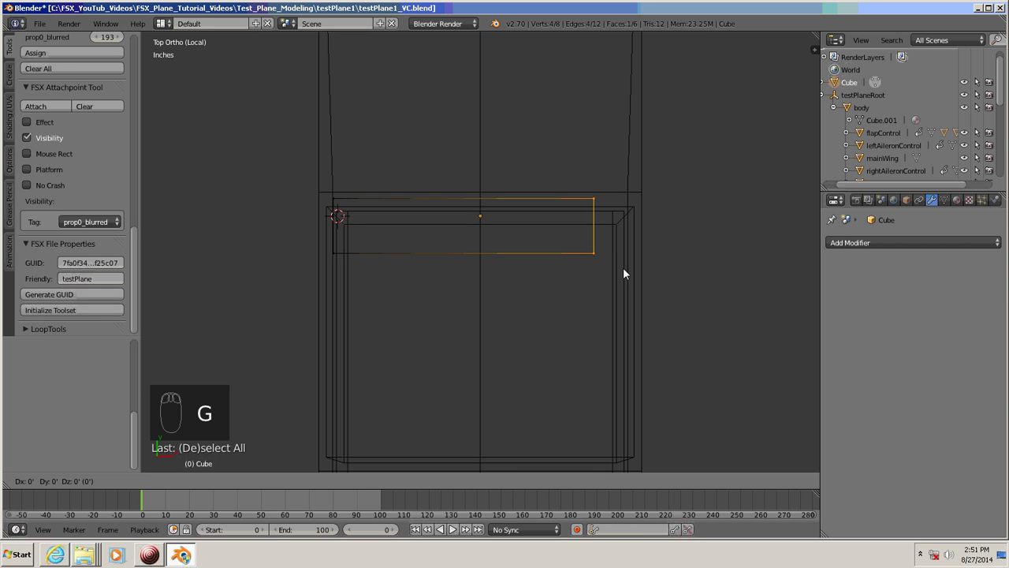
pyautogui.press('y')
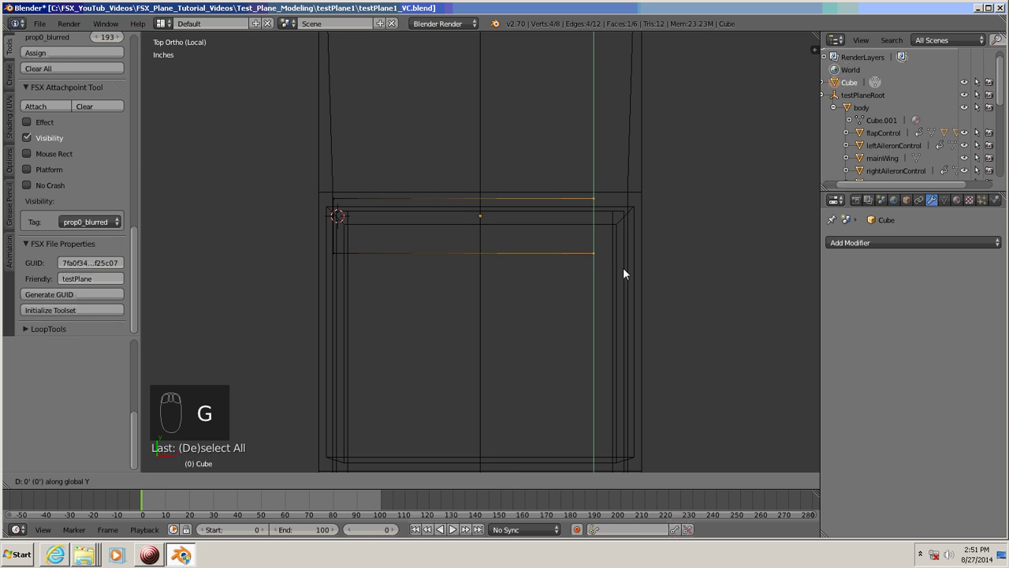
pyautogui.press('x')
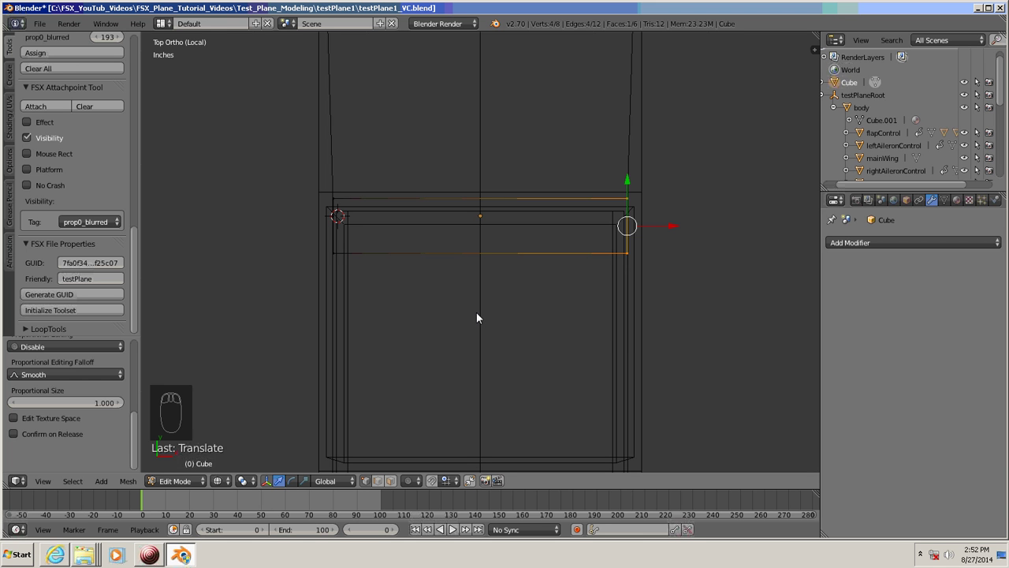
pyautogui.press('a')
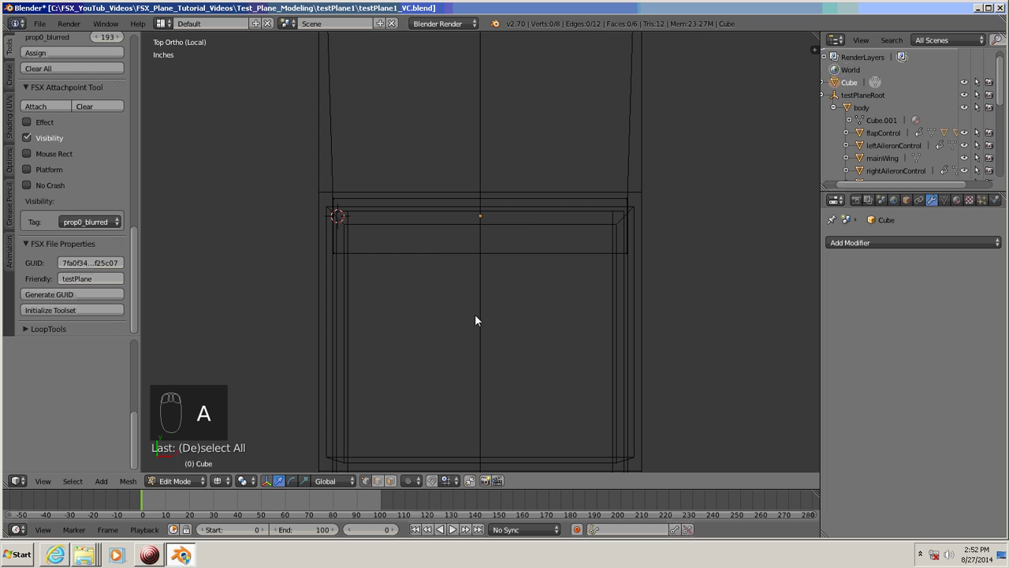
# Step: Set the cube's origin to its geometry and reopen its mesh for editing in the left side view
pyautogui.press('ctrl+KP_3')
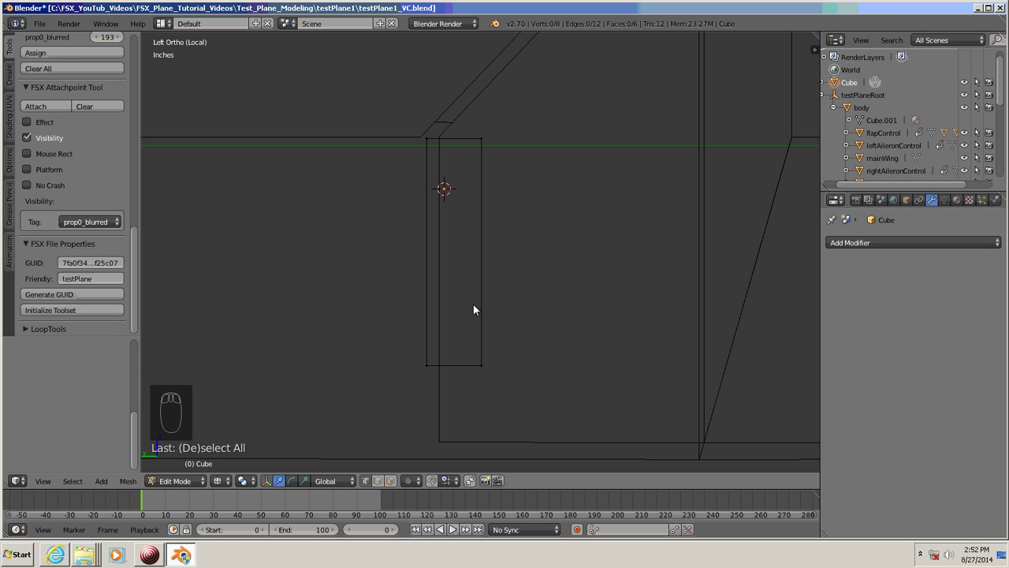
pyautogui.press('KP_1')
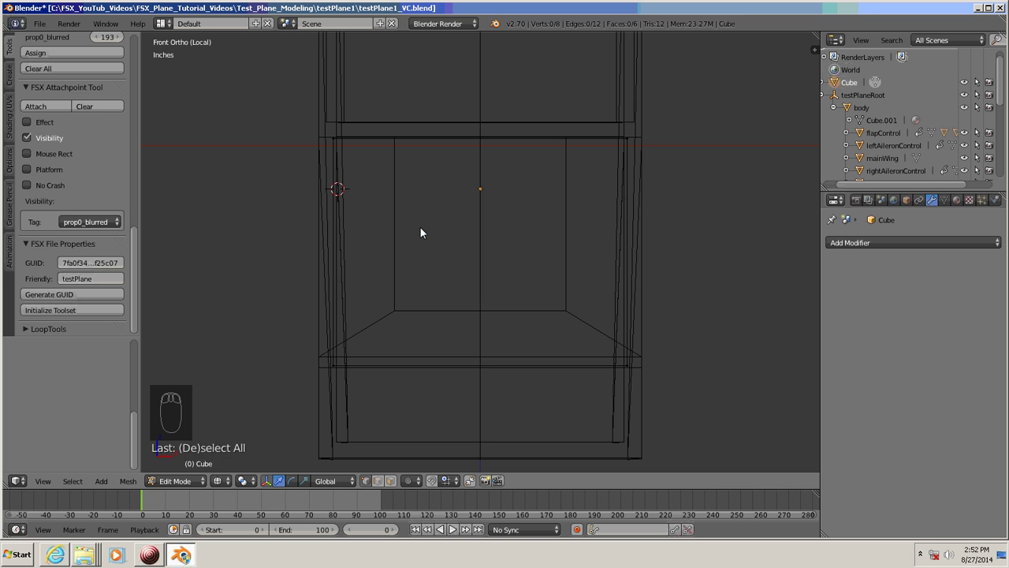
pyautogui.press('Tab')
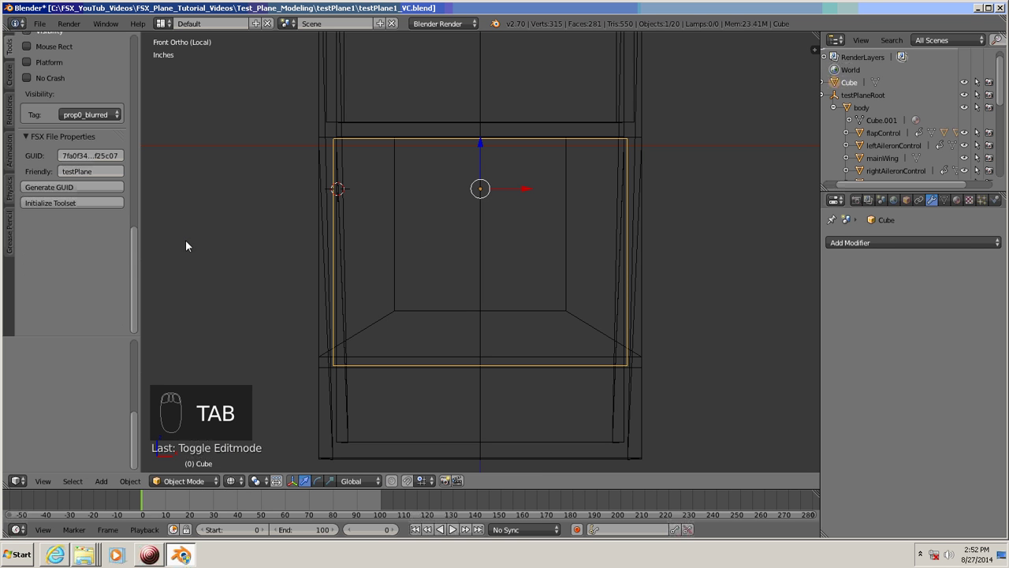
pyautogui.moveTo(133, 276); pyautogui.dragTo(140, 59)
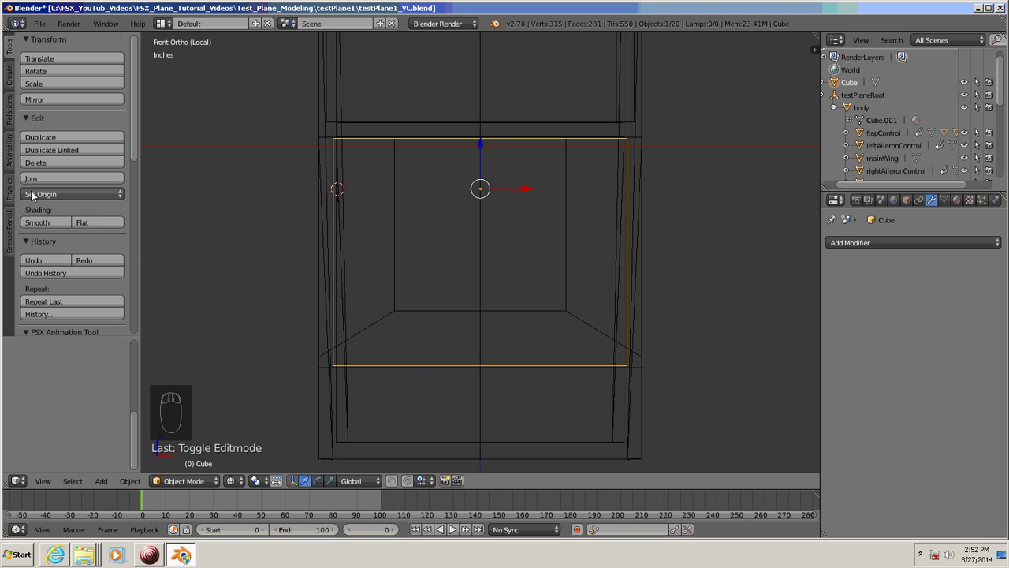
pyautogui.click(62, 192)
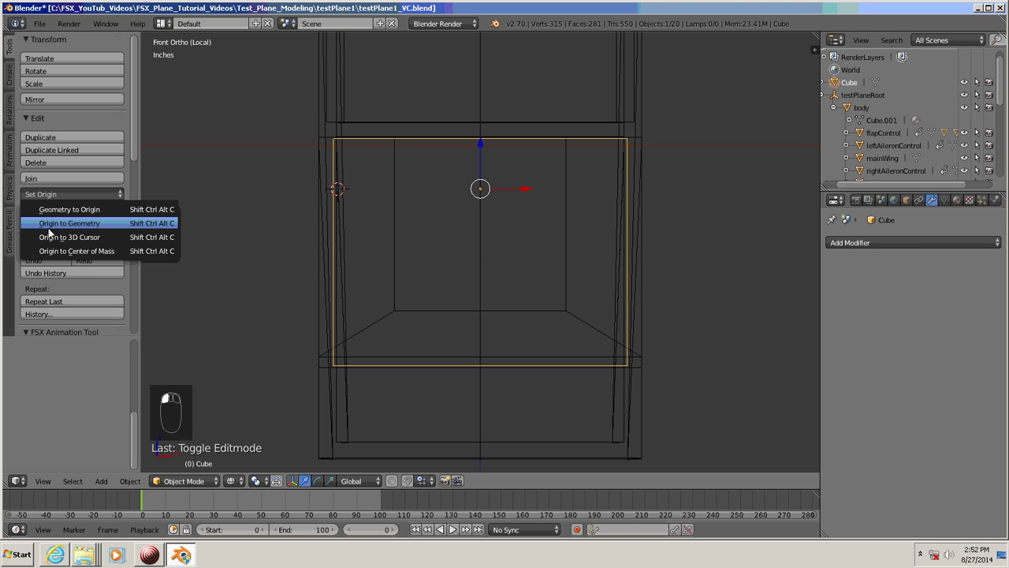
pyautogui.click(86, 222)
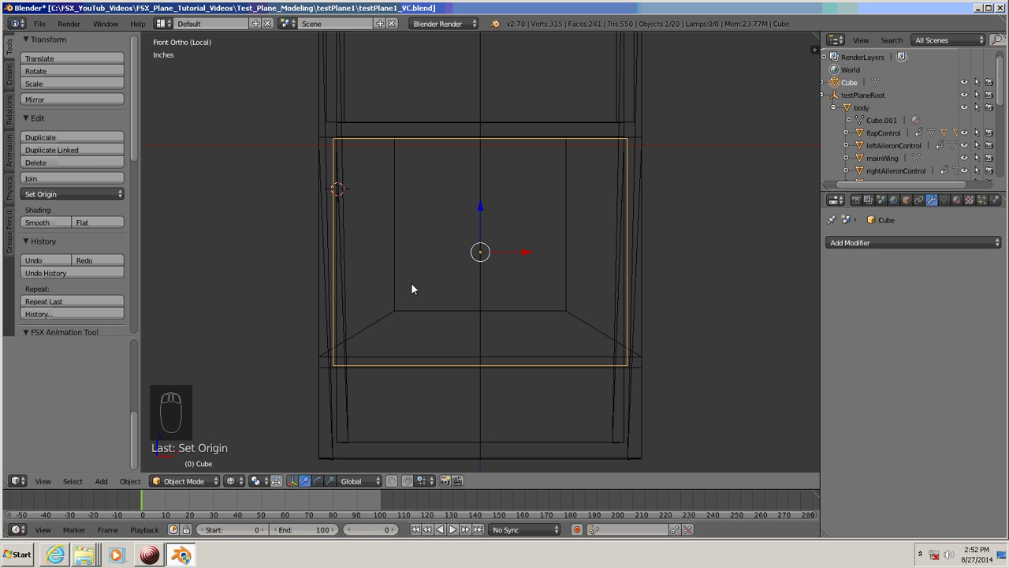
pyautogui.scroll(-2, 411, 284)
pyautogui.moveTo(420, 281); pyautogui.dragTo(560, 284, button='middle')
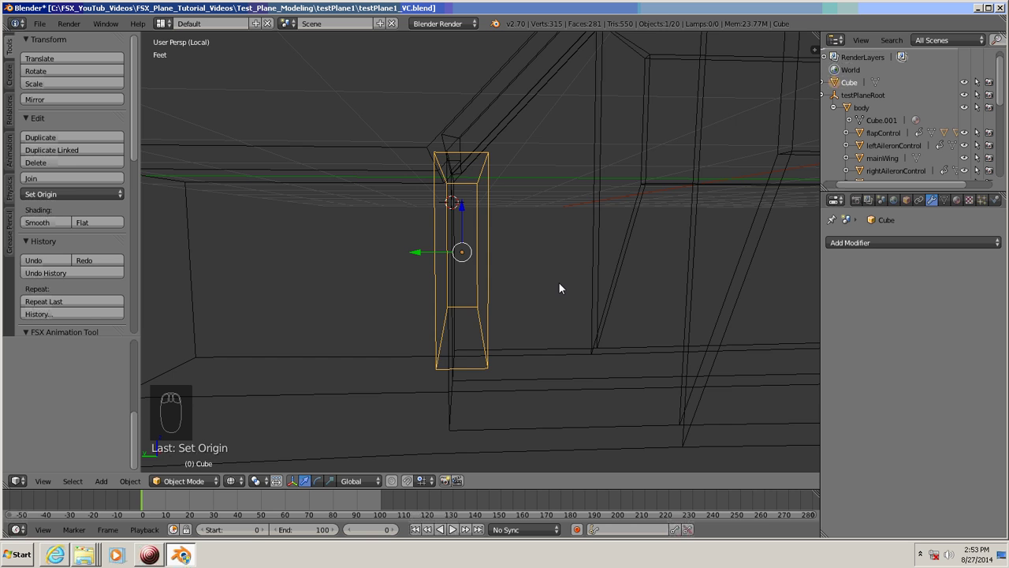
pyautogui.press('ctrl+KP_3')
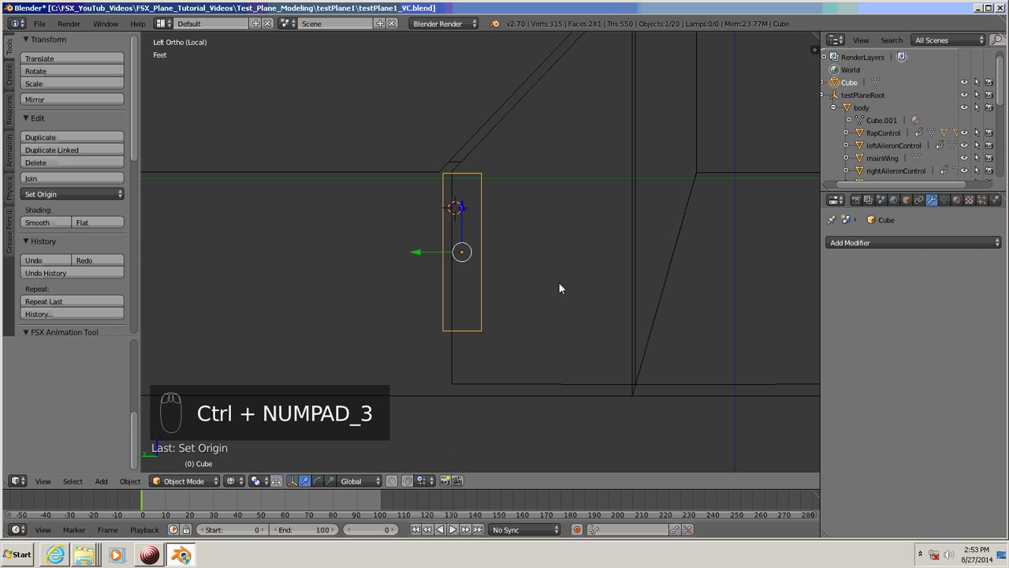
pyautogui.scroll(3, 548, 269)
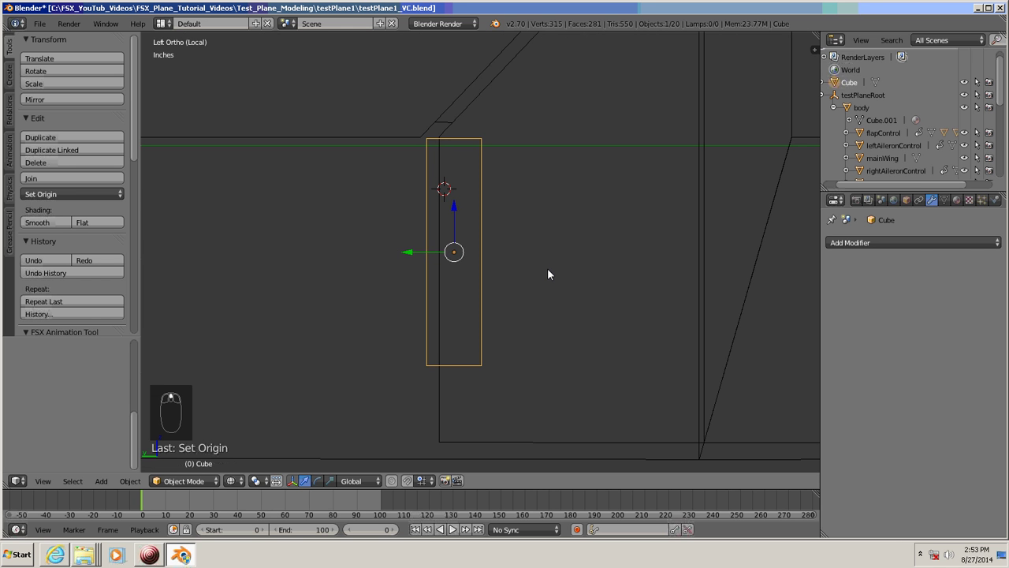
pyautogui.press('Tab')
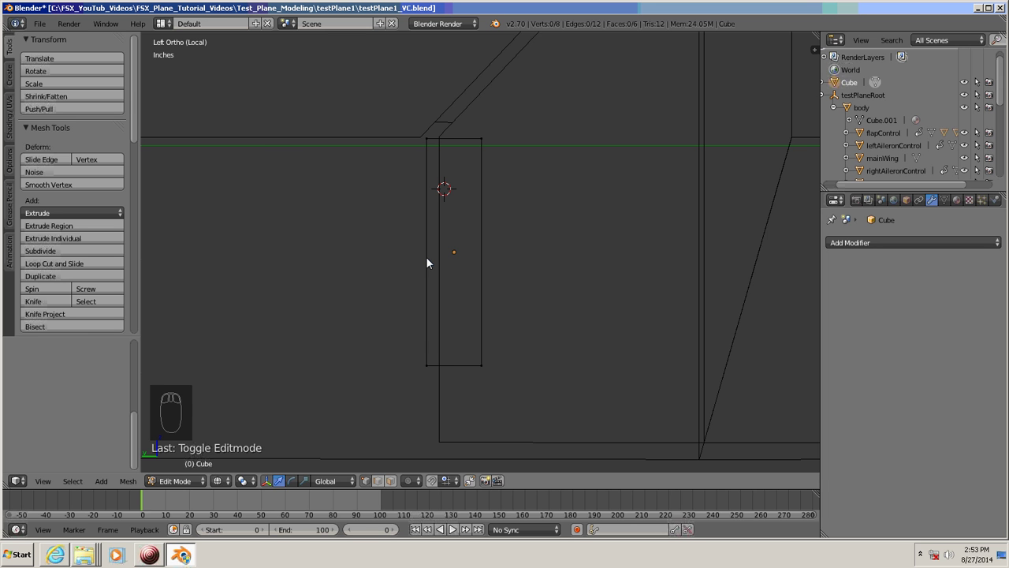
pyautogui.hotkey('ctrl', 'r')
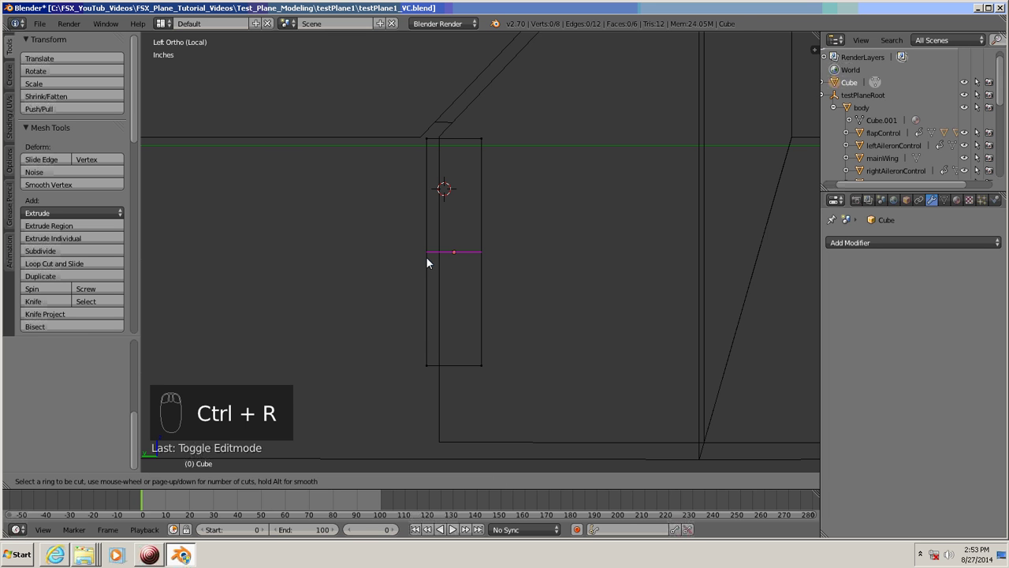
pyautogui.click(427, 257)
pyautogui.click(426, 257)
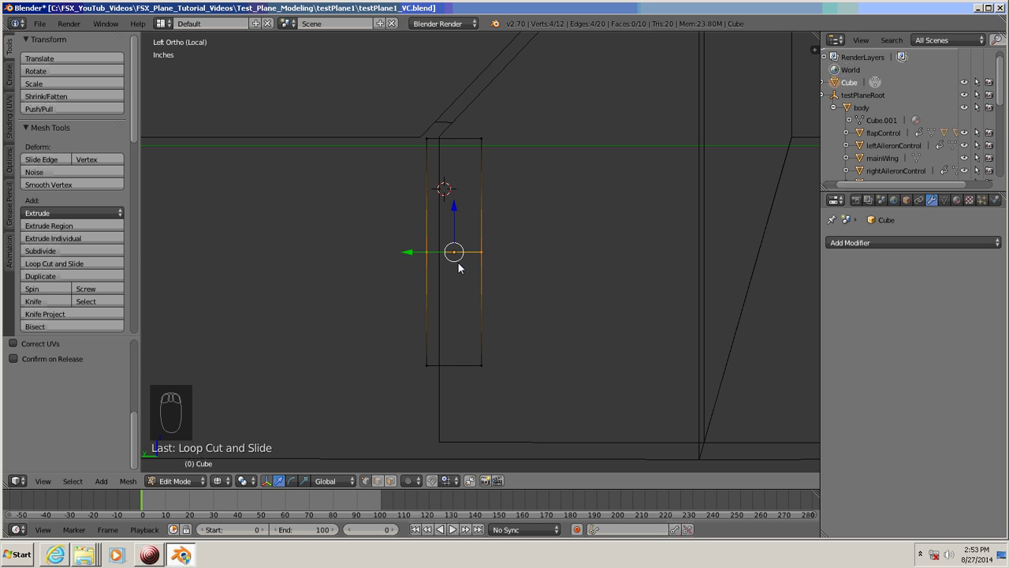
pyautogui.hotkey('ctrl', 'z')
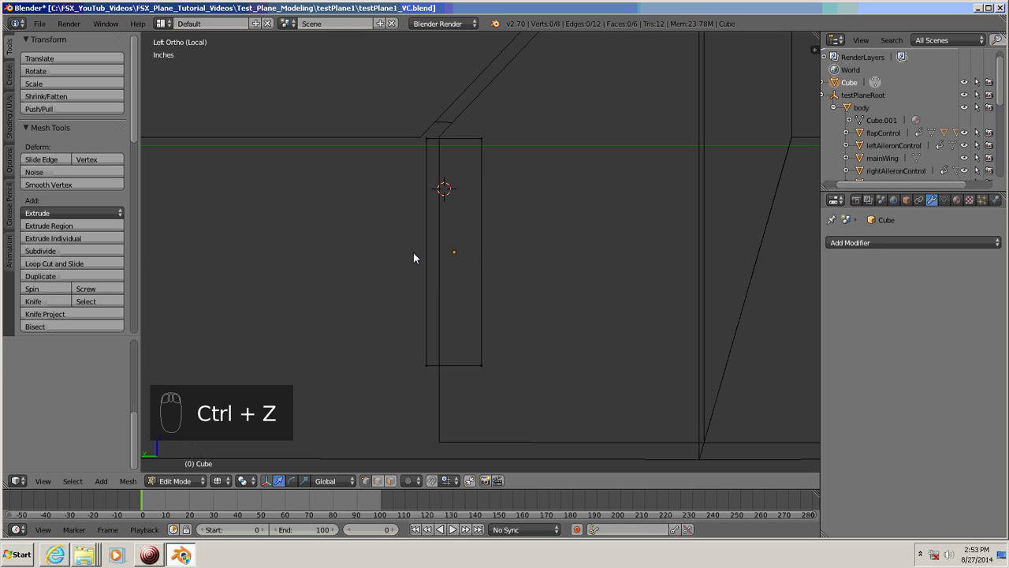
# Step: Add a horizontal edge loop slid about 0.76 toward the cube's upper edge and a vertical edge loop centred in its thickness
pyautogui.hotkey('ctrl', 'r')
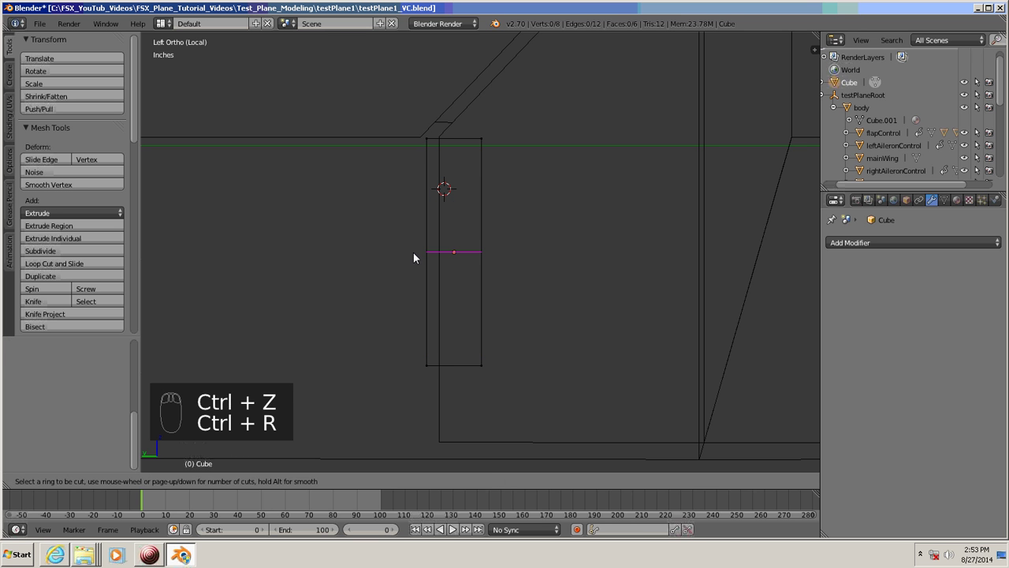
pyautogui.click(427, 258)
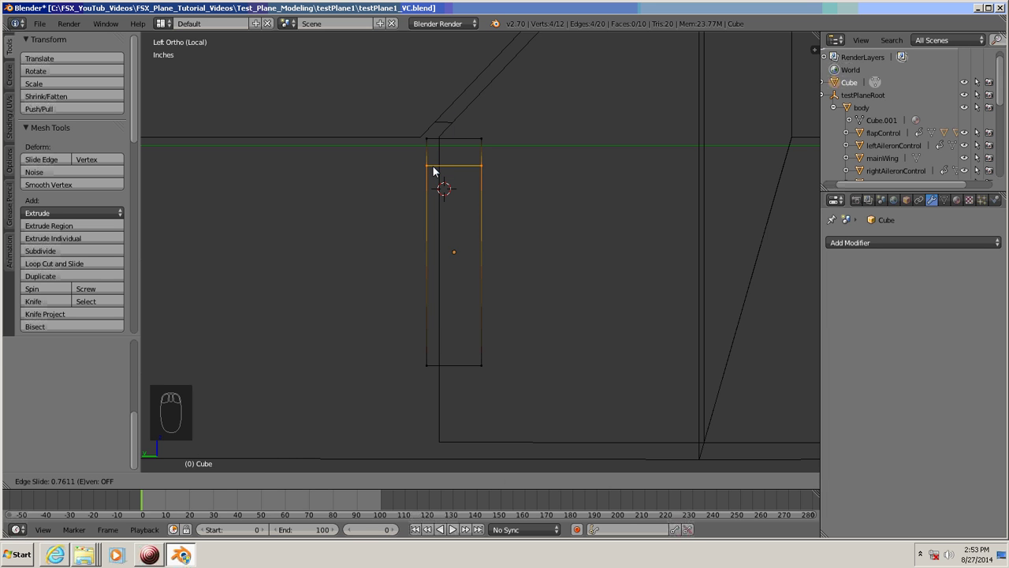
pyautogui.click(432, 170)
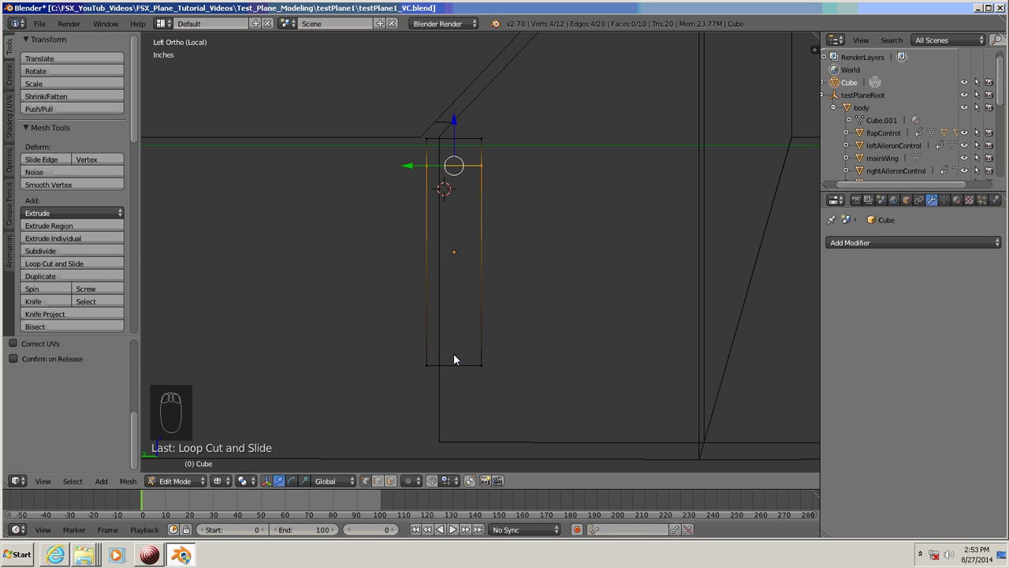
pyautogui.hotkey('ctrl', 'r')
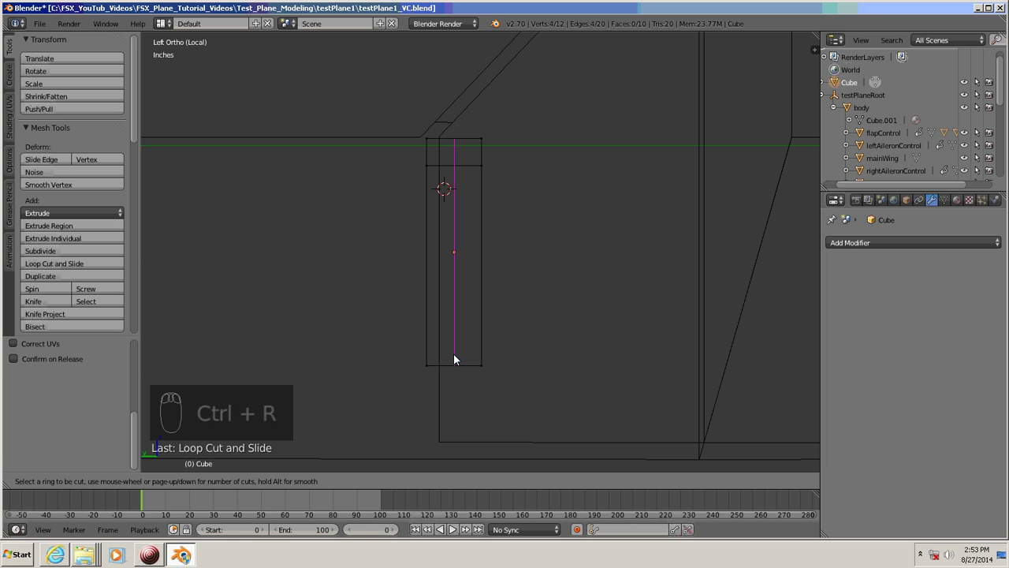
pyautogui.click(454, 359)
pyautogui.rightClick(454, 359)
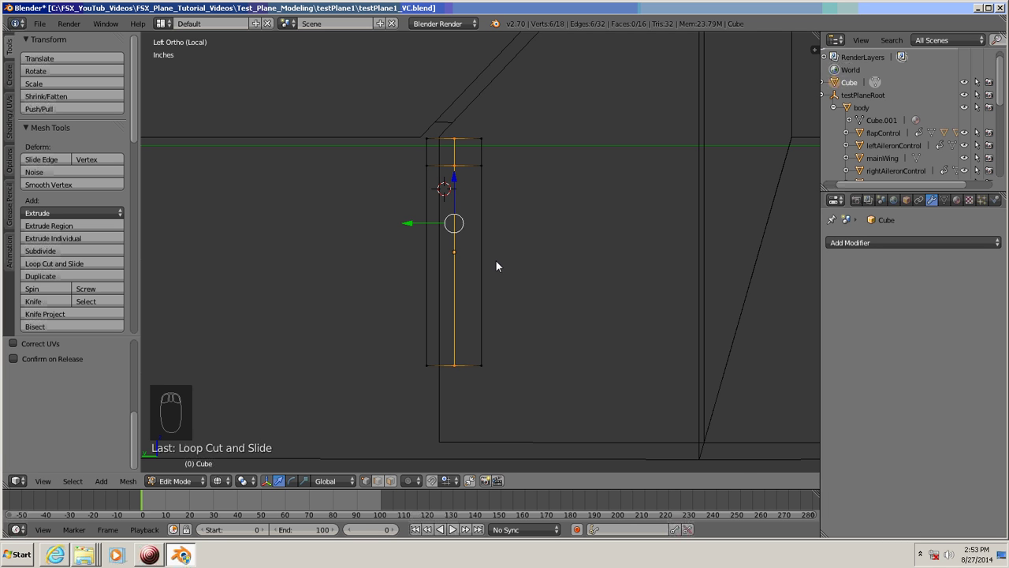
# Step: Move the two vertices of the panel's upper cabin-side edge forward along Y by about 1.96 inches to slope its top corner
pyautogui.scroll(2, 497, 261)
pyautogui.keyDown('shift'); pyautogui.moveTo(520, 182); pyautogui.dragTo(546, 285, button='middle'); pyautogui.keyUp('shift')
pyautogui.scroll(2, 488, 340)
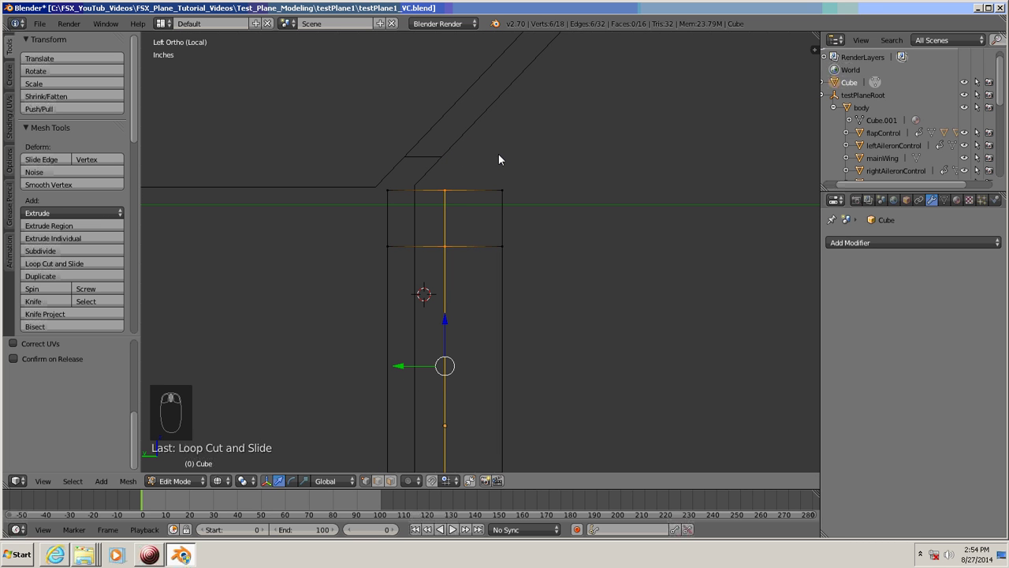
pyautogui.press('a')
pyautogui.press('b')
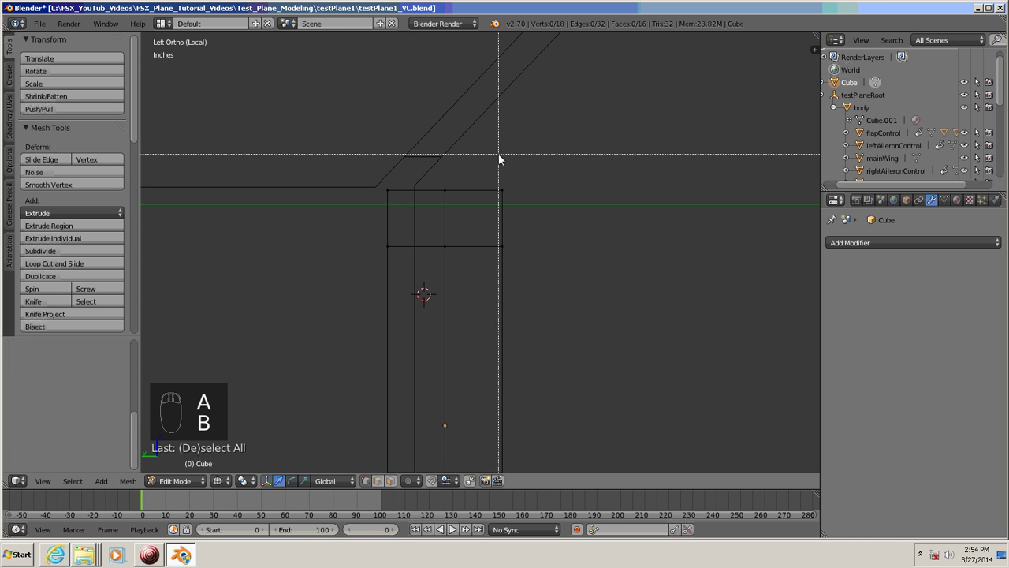
pyautogui.moveTo(480, 161); pyautogui.dragTo(517, 221)
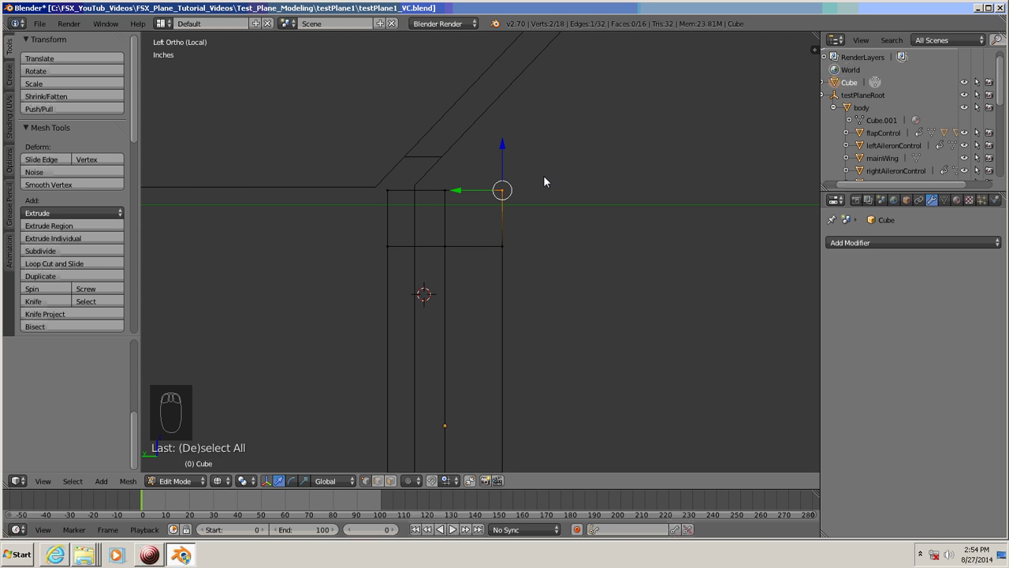
pyautogui.press('g')
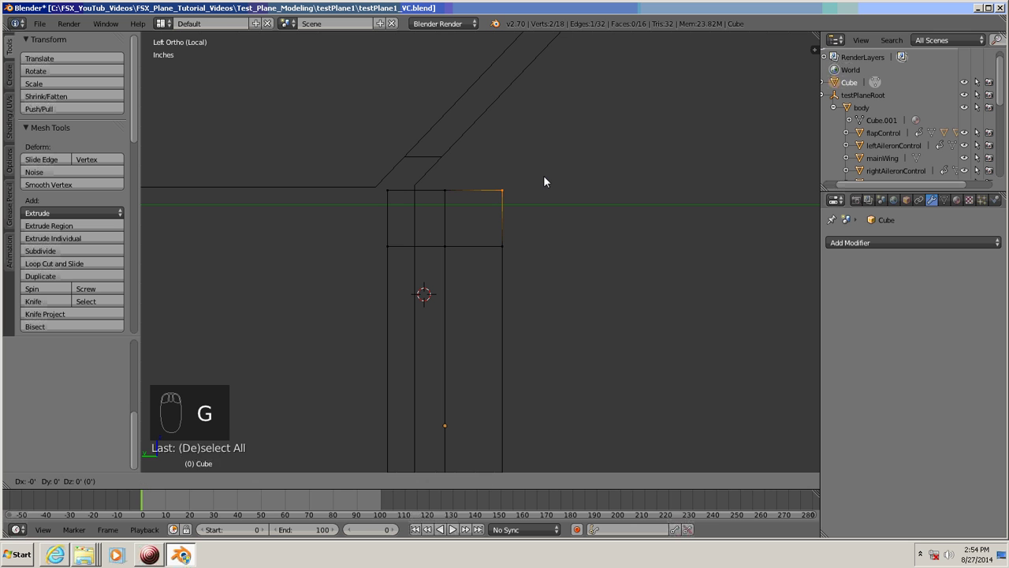
pyautogui.press('y')
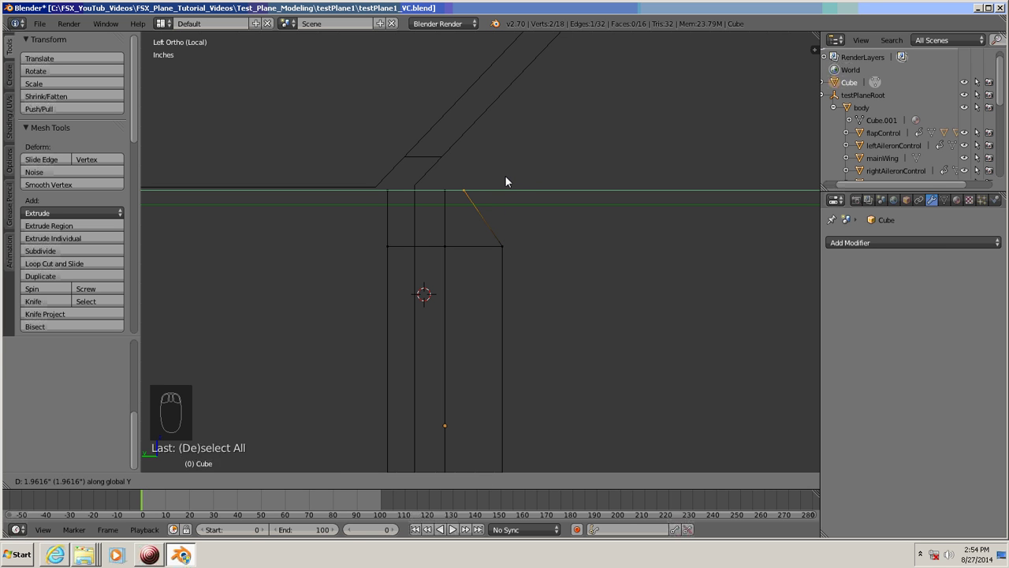
pyautogui.click(505, 182)
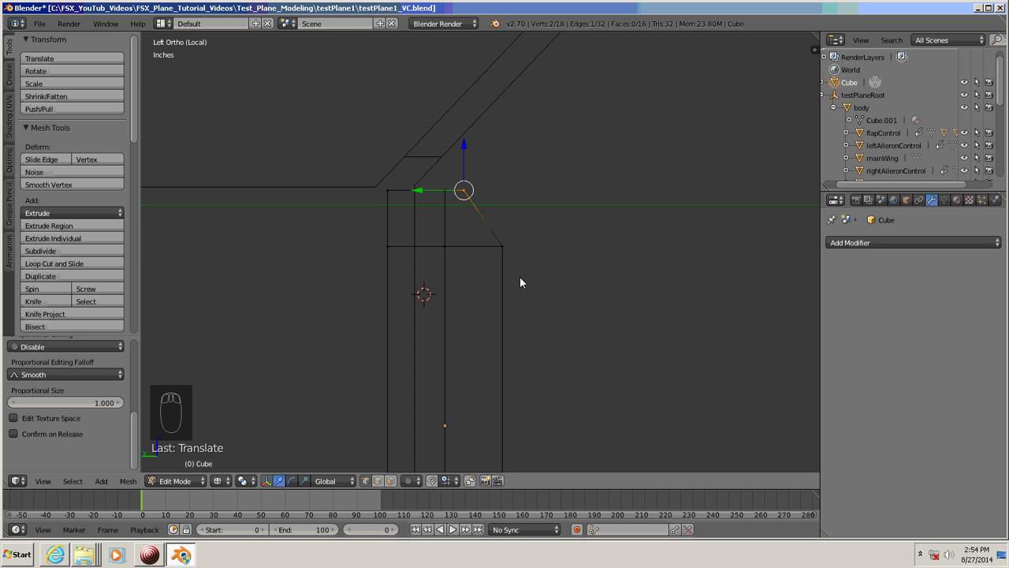
pyautogui.scroll(-6, 519, 283)
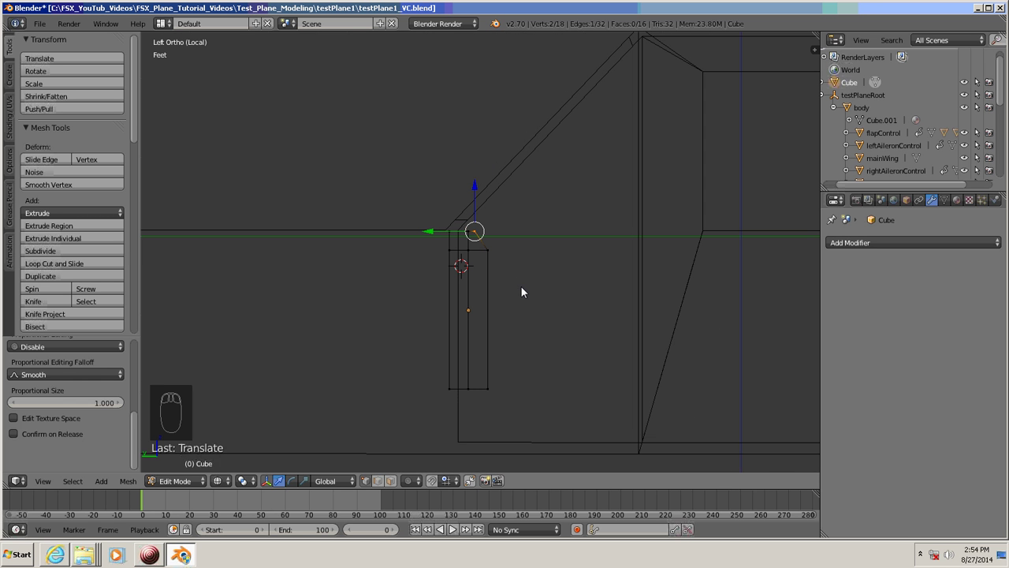
pyautogui.moveTo(548, 308); pyautogui.dragTo(487, 298, button='middle')
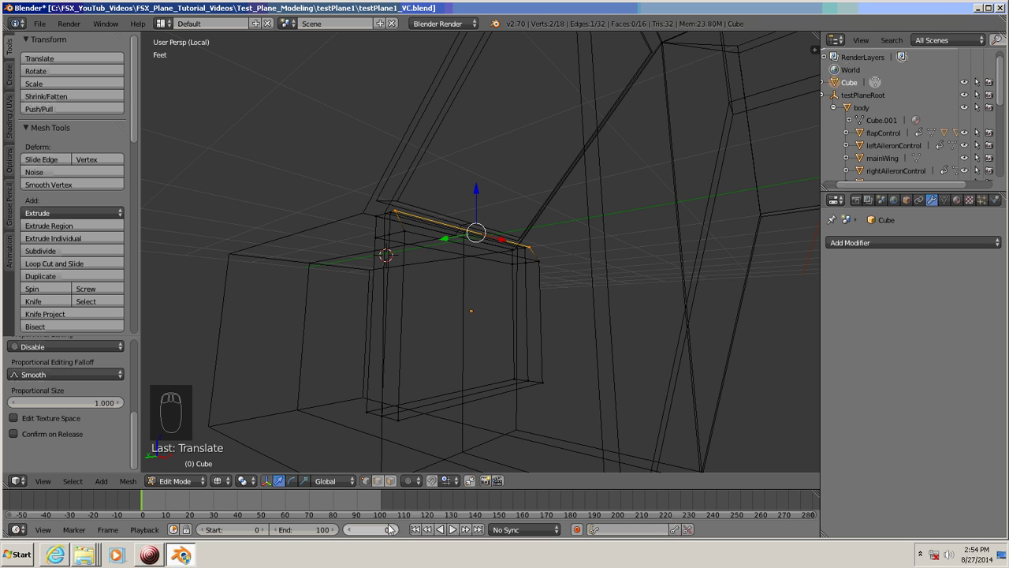
pyautogui.press('a')
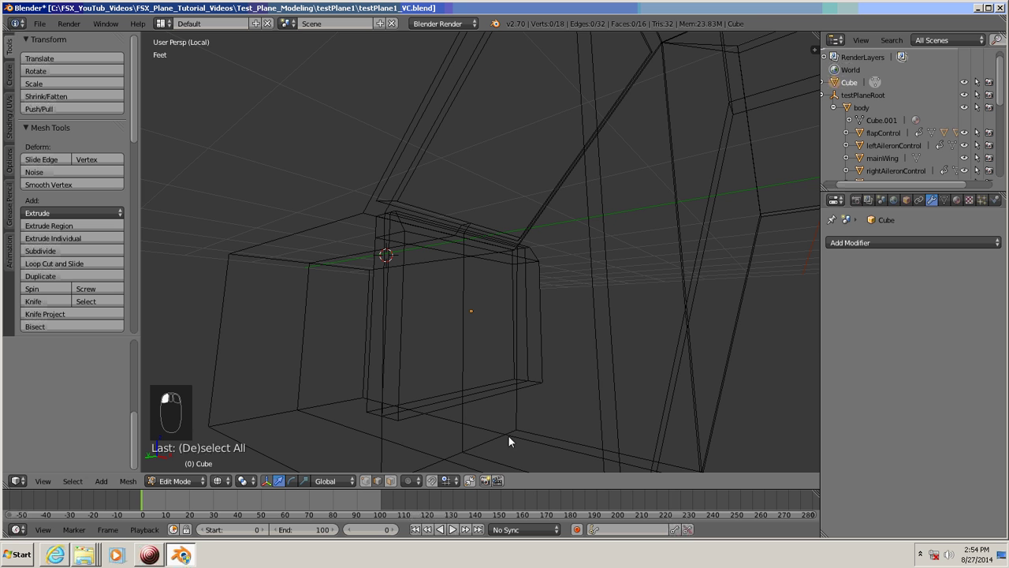
pyautogui.click(495, 395)
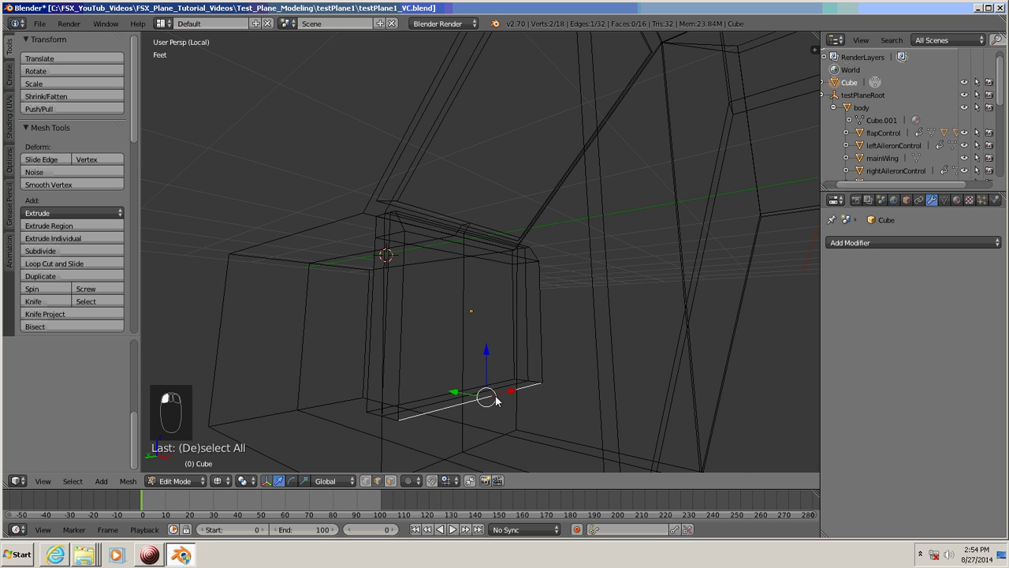
pyautogui.moveTo(515, 340); pyautogui.dragTo(488, 335, button='middle')
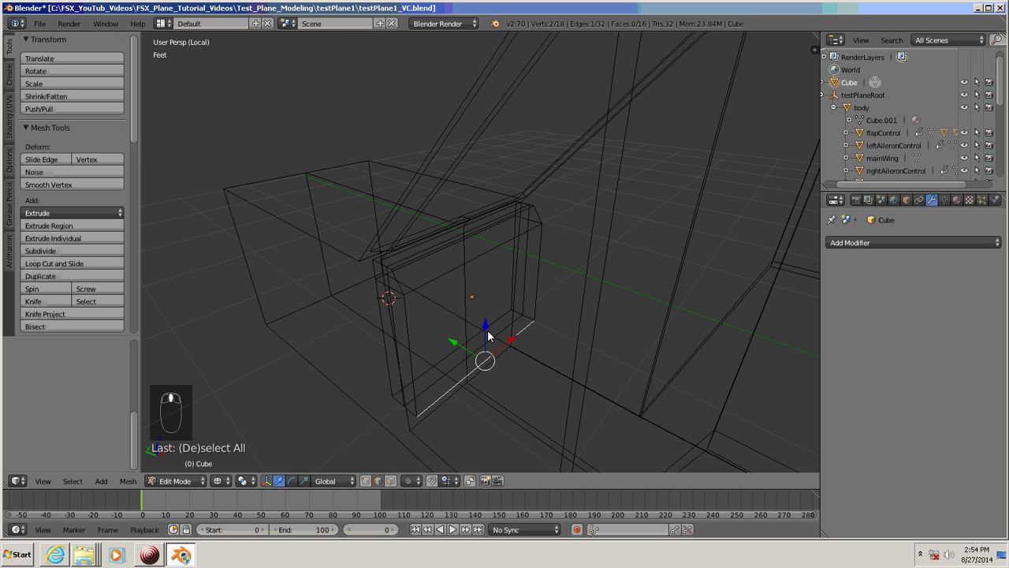
pyautogui.keyDown('shift'); pyautogui.click(479, 253); pyautogui.keyUp('shift')
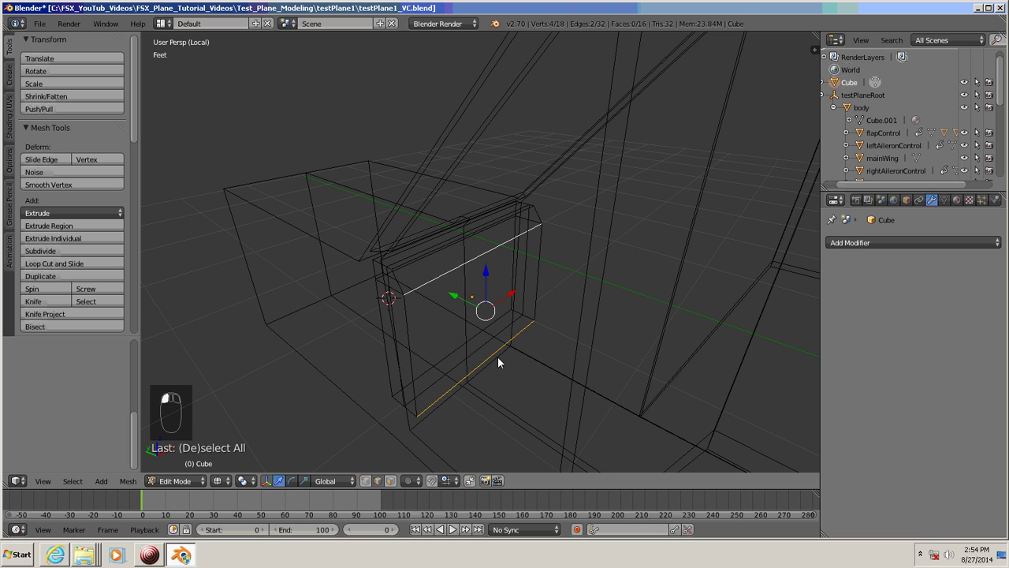
pyautogui.moveTo(493, 371); pyautogui.dragTo(475, 349, button='middle')
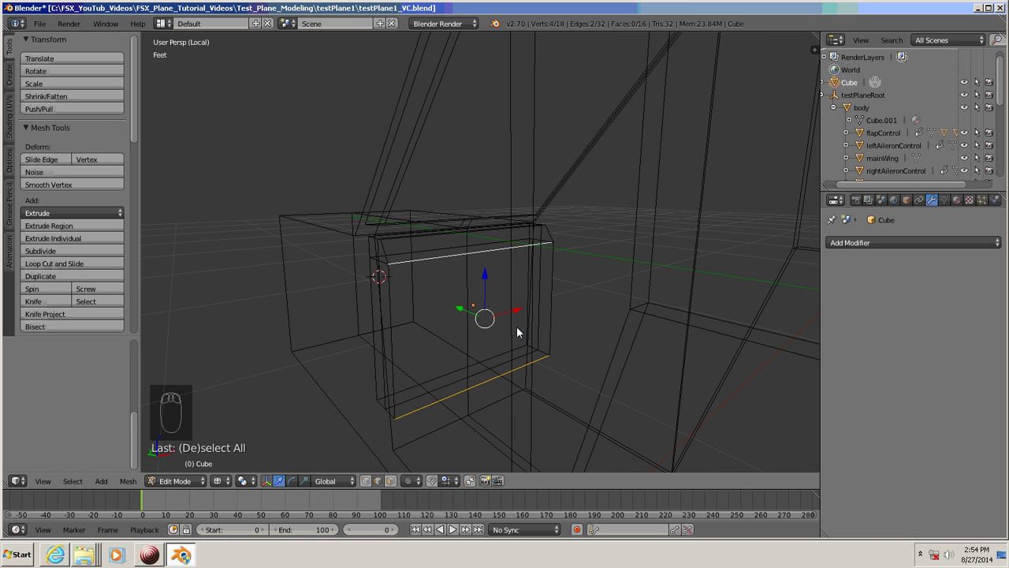
# Step: Subdivide the two vertical side edges of the panel's large cabin-facing face to split it horizontally in half
pyautogui.moveTo(536, 356); pyautogui.dragTo(552, 305, button='middle')
pyautogui.rightClick(541, 281)
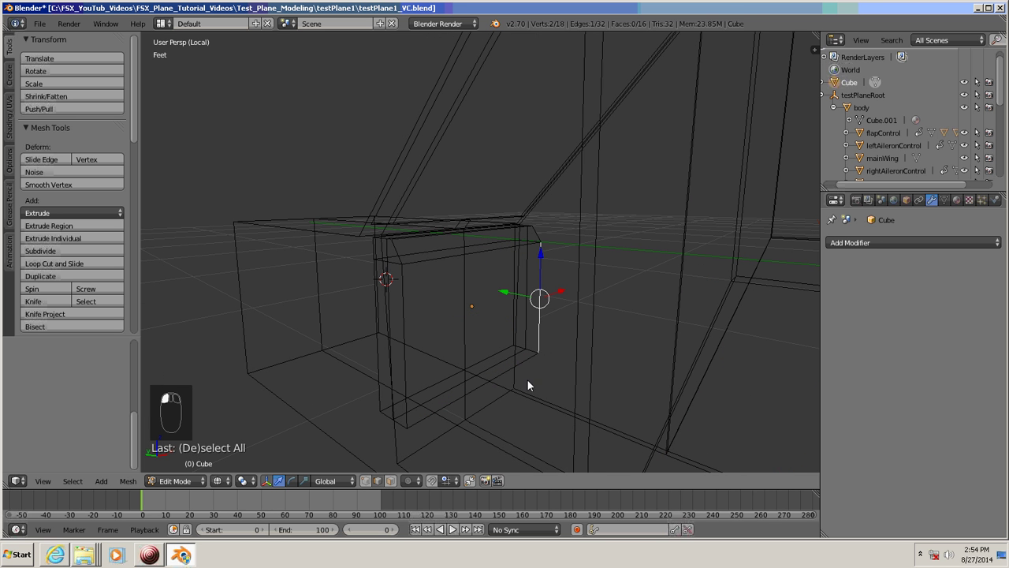
pyautogui.keyDown('shift'); pyautogui.rightClick(403, 319); pyautogui.keyUp('shift')
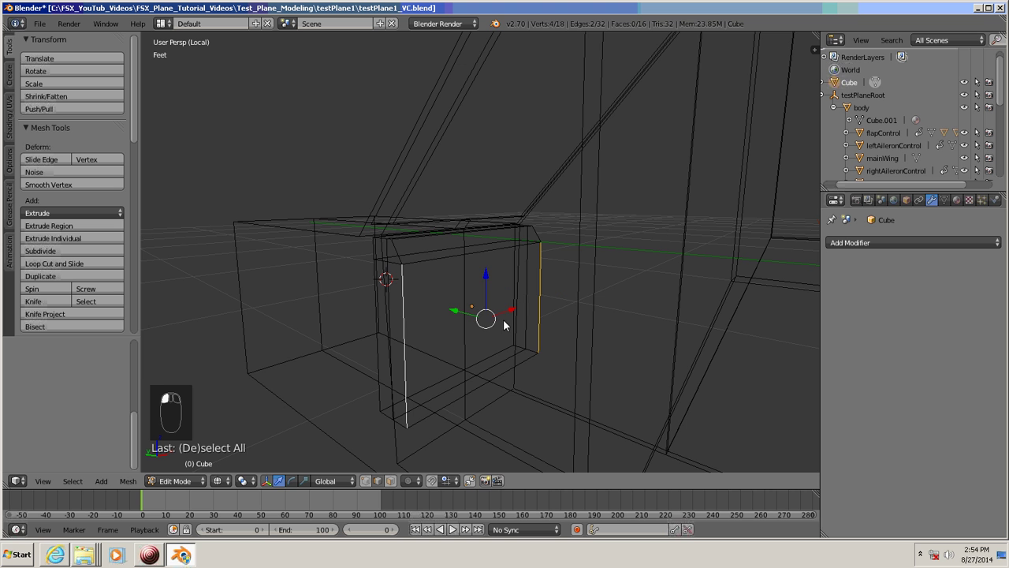
pyautogui.click(47, 250)
pyautogui.moveTo(495, 387); pyautogui.dragTo(527, 378, button='middle')
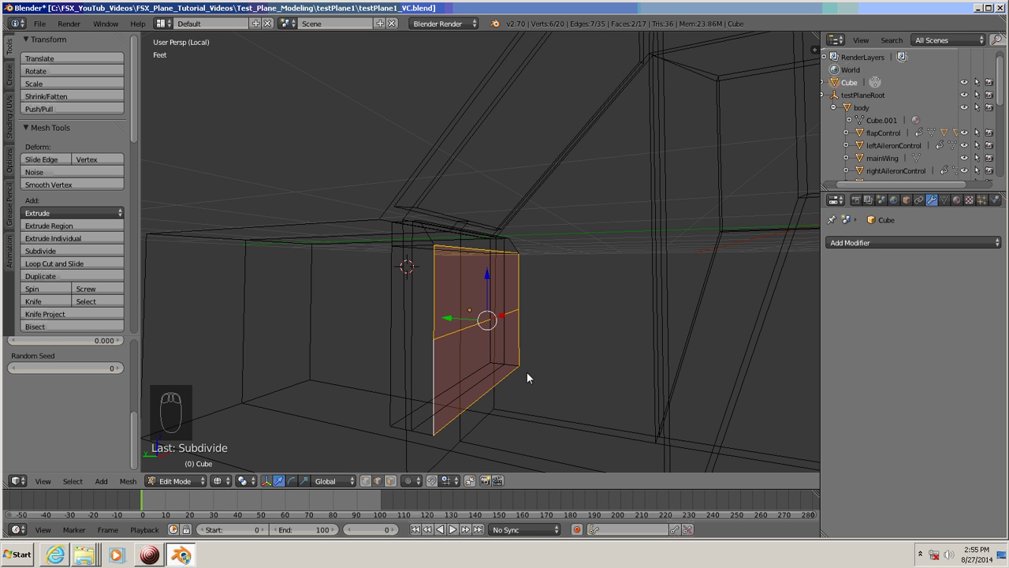
# Step: Extrude the upper half of the cabin-facing face in place and scale the new face to about 0.895 as an inset
pyautogui.press('a')
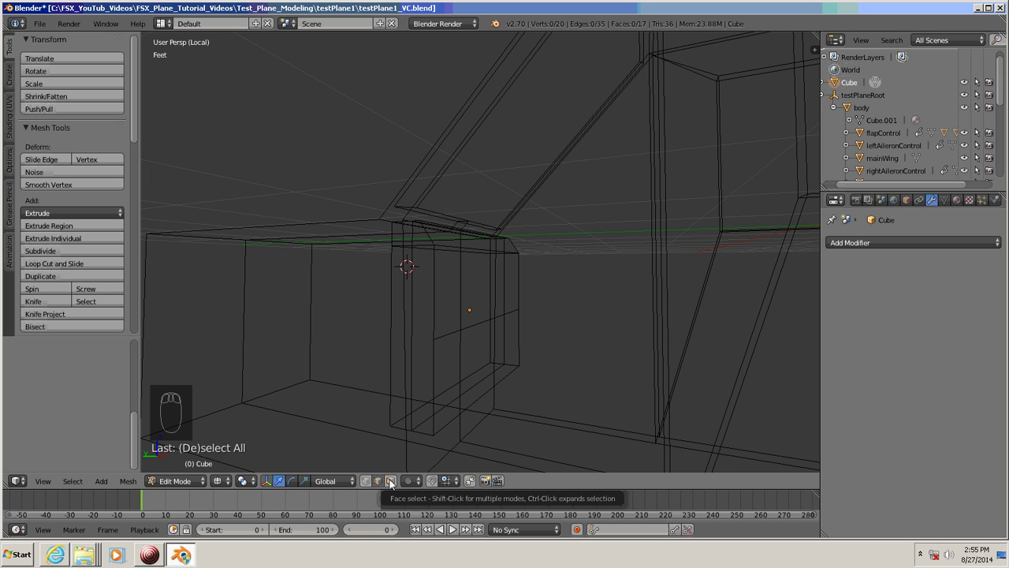
pyautogui.click(390, 484)
pyautogui.moveTo(558, 397); pyautogui.dragTo(528, 410, button='middle')
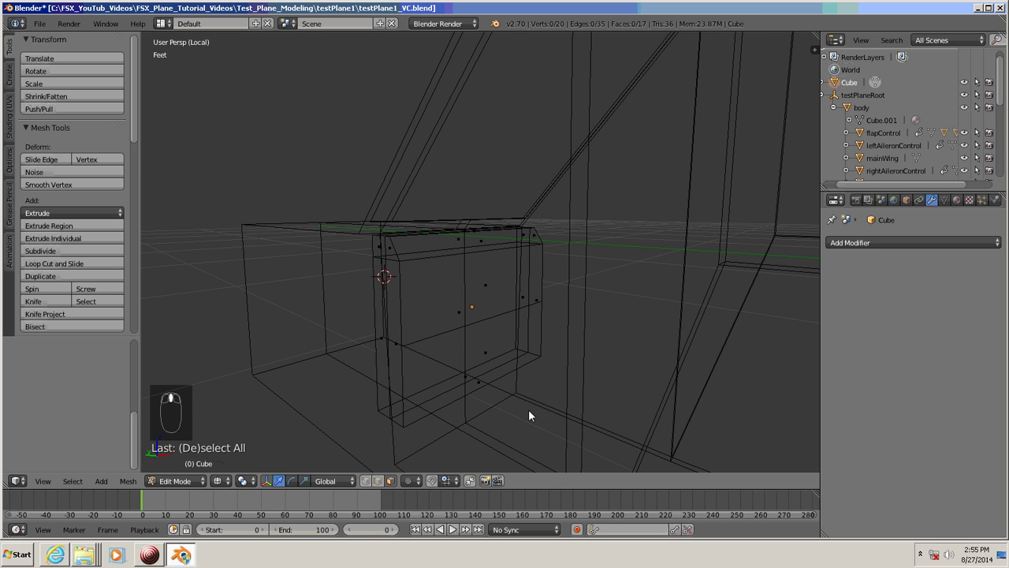
pyautogui.click(485, 284)
pyautogui.moveTo(512, 363); pyautogui.dragTo(553, 367, button='middle')
pyautogui.scroll(-2, 535, 363)
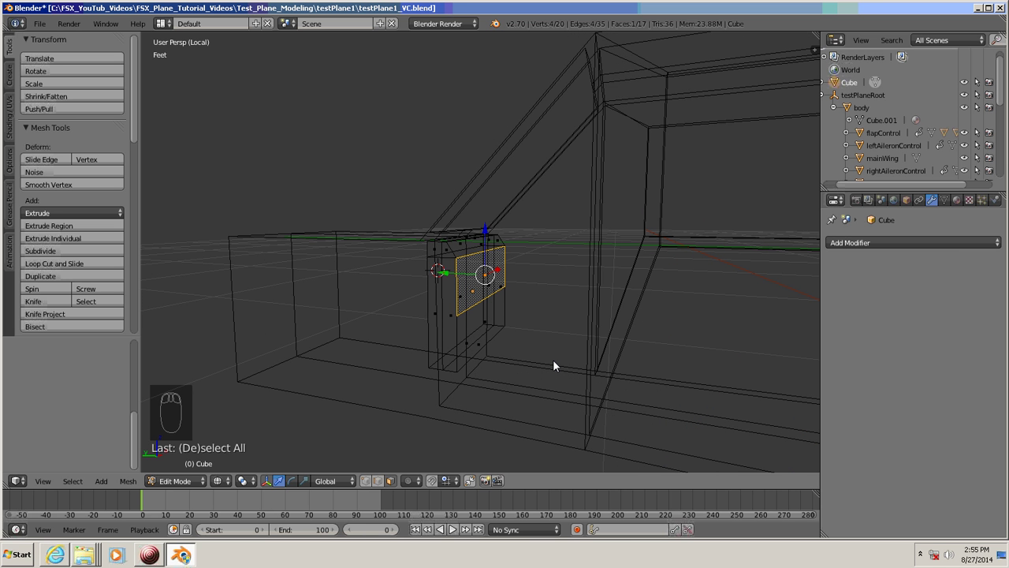
pyautogui.press('e')
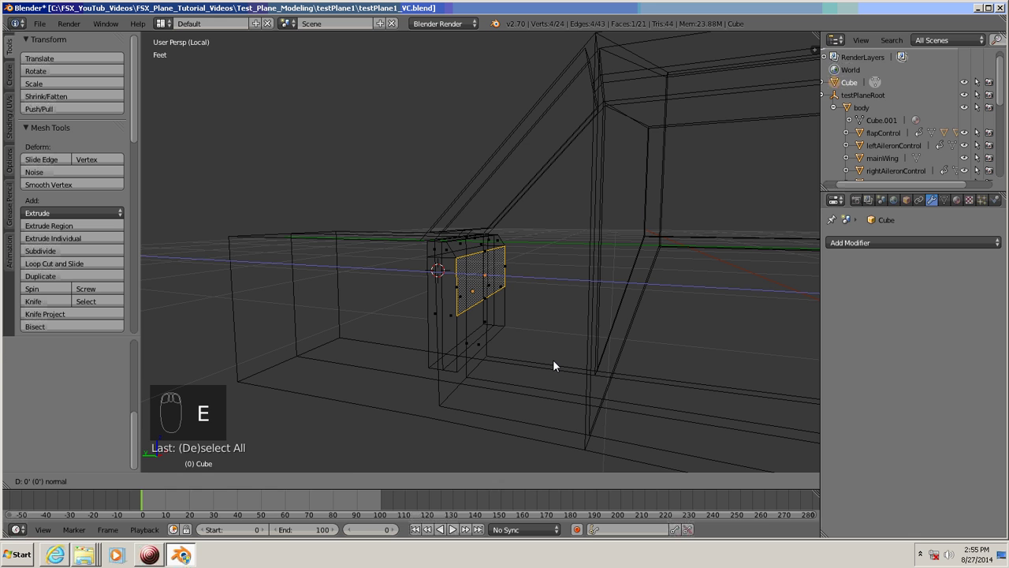
pyautogui.click(553, 362)
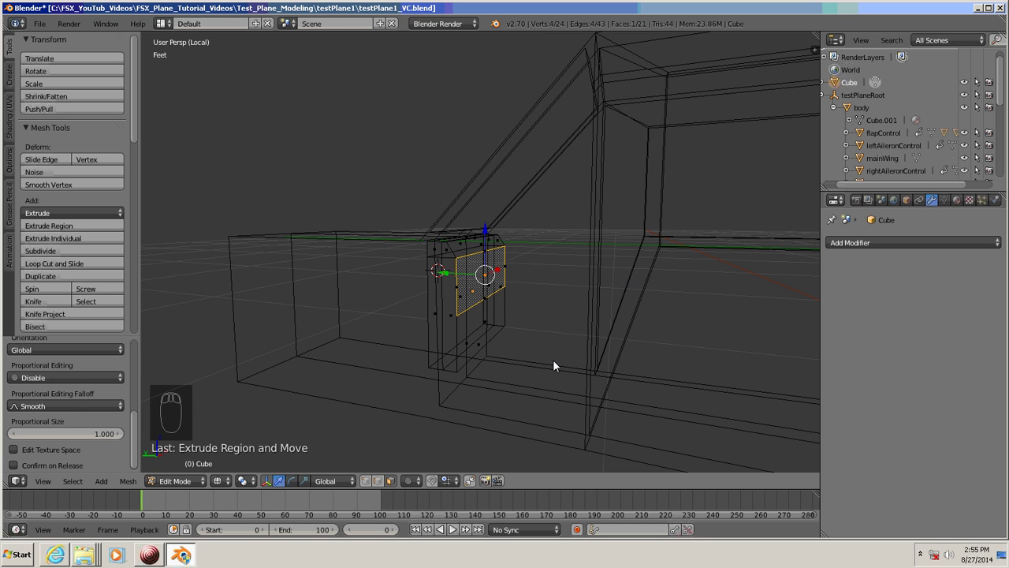
pyautogui.press('s')
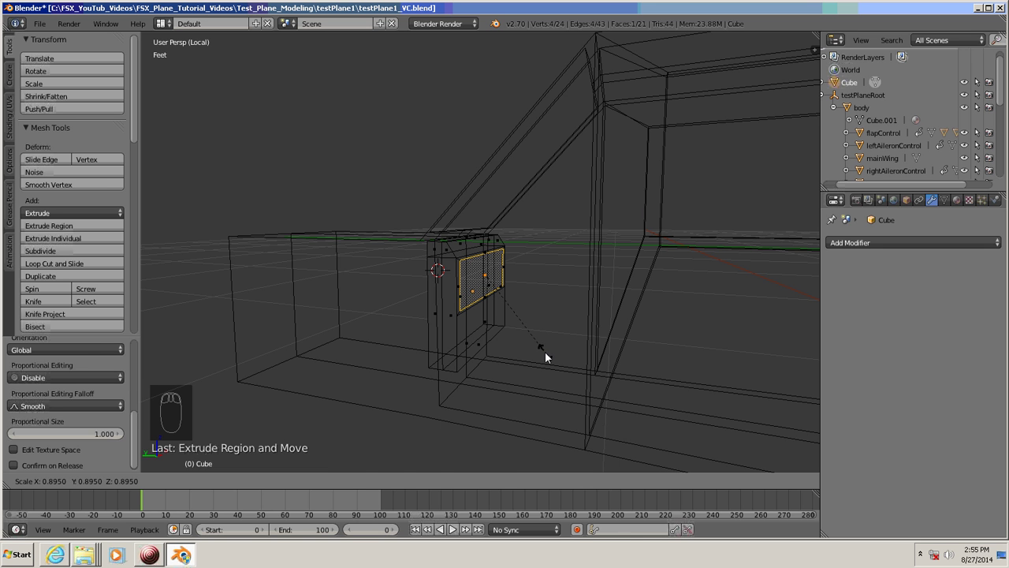
pyautogui.click(545, 351)
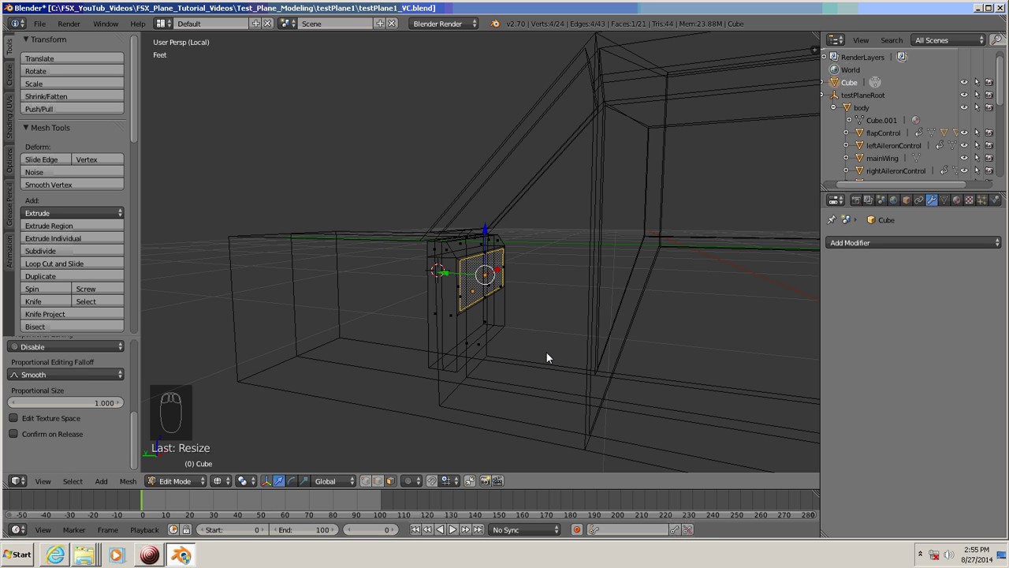
# Step: Lower the bottom vertices of the upper face and its inset by about 2 inches along Z in the left side view
pyautogui.moveTo(546, 350); pyautogui.dragTo(427, 335, button='middle')
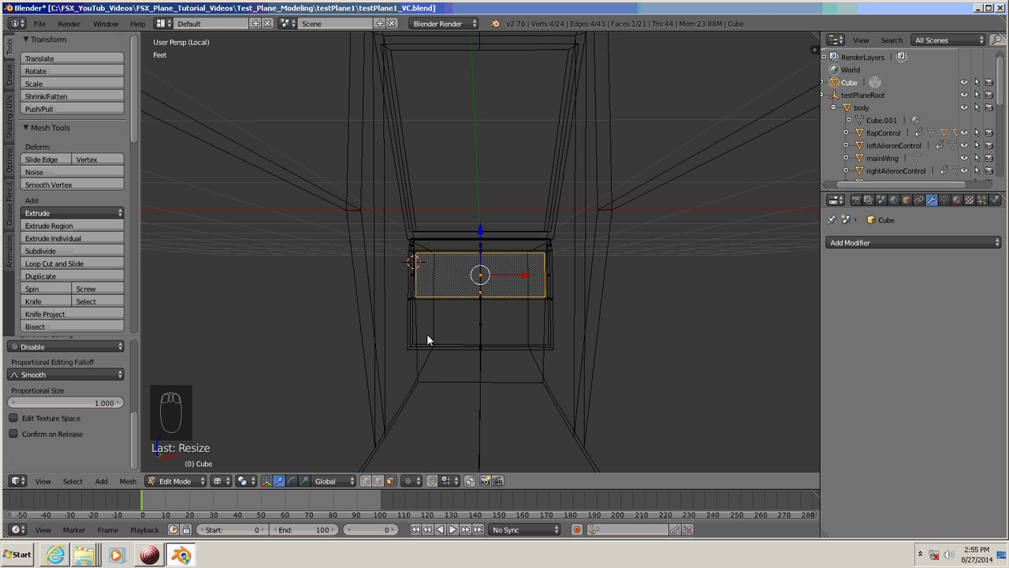
pyautogui.press('KP_1')
pyautogui.scroll(5, 433, 316)
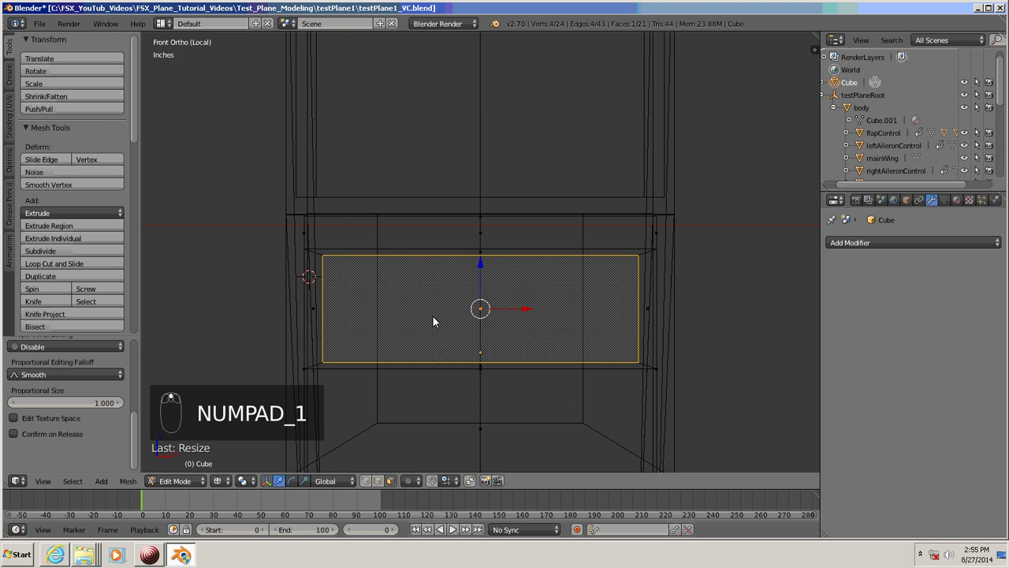
pyautogui.scroll(-1, 433, 321)
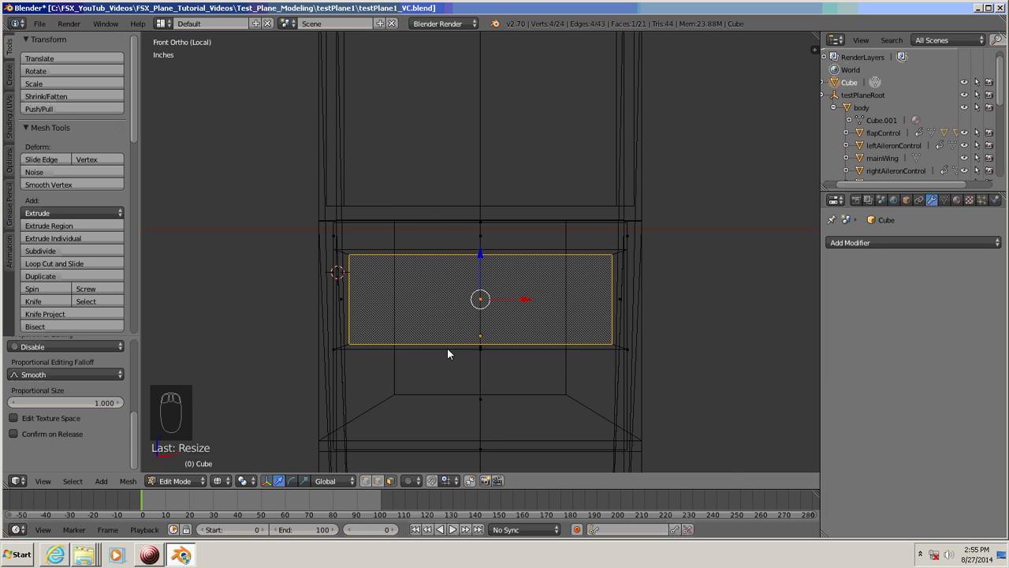
pyautogui.press('ctrl+KP_3')
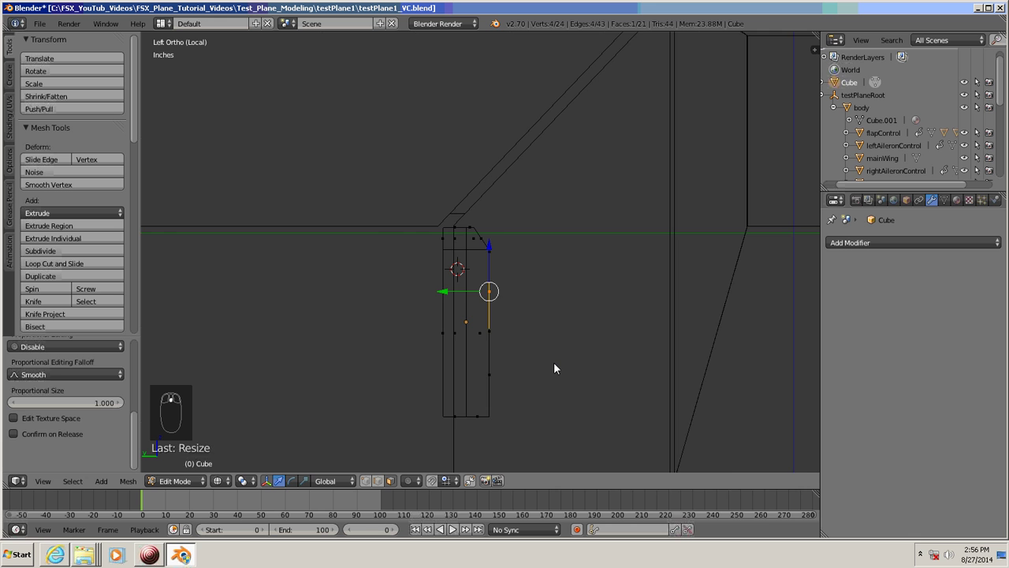
pyautogui.press('a')
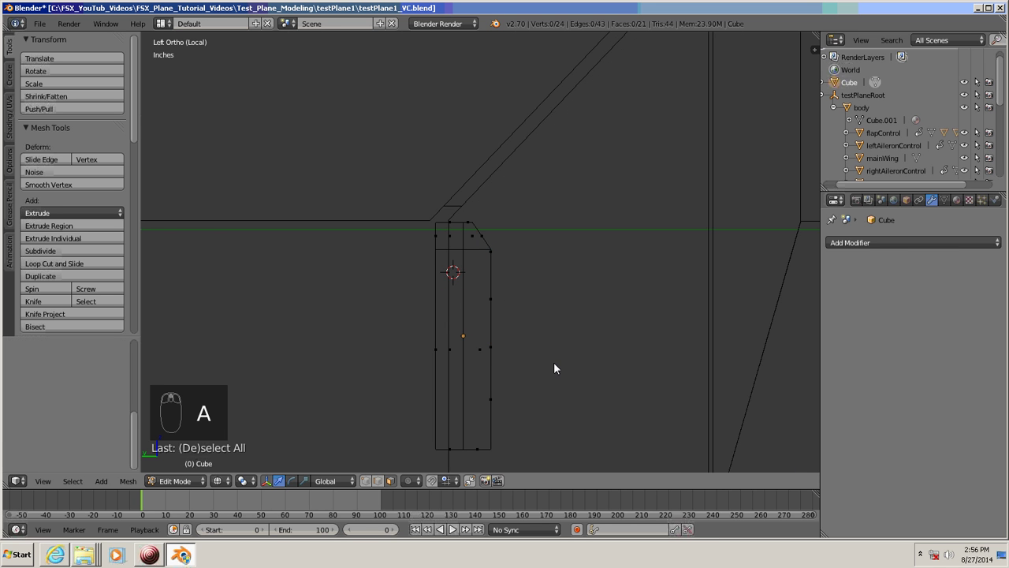
pyautogui.click(371, 480)
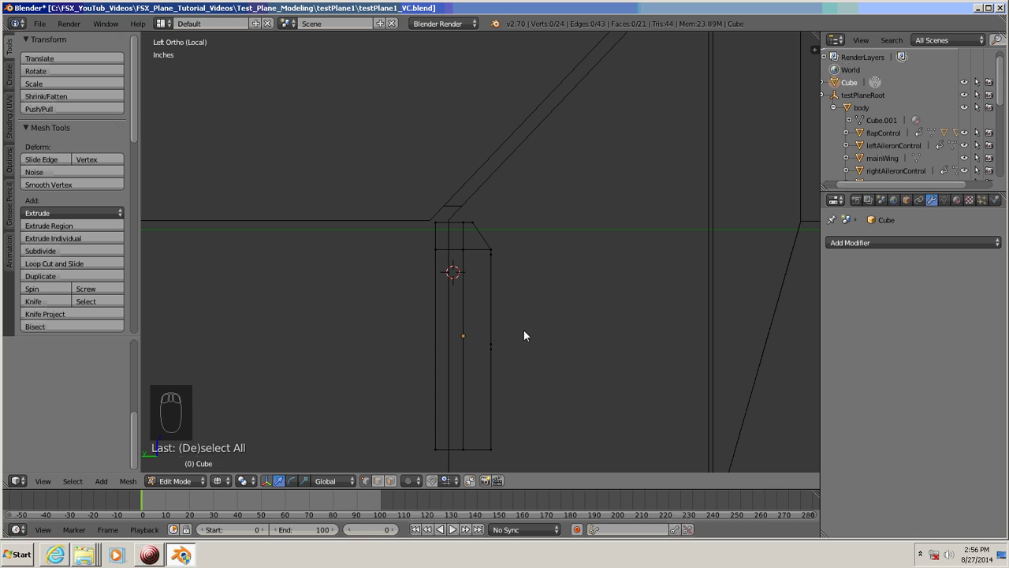
pyautogui.press('b')
pyautogui.moveTo(523, 329); pyautogui.dragTo(468, 377)
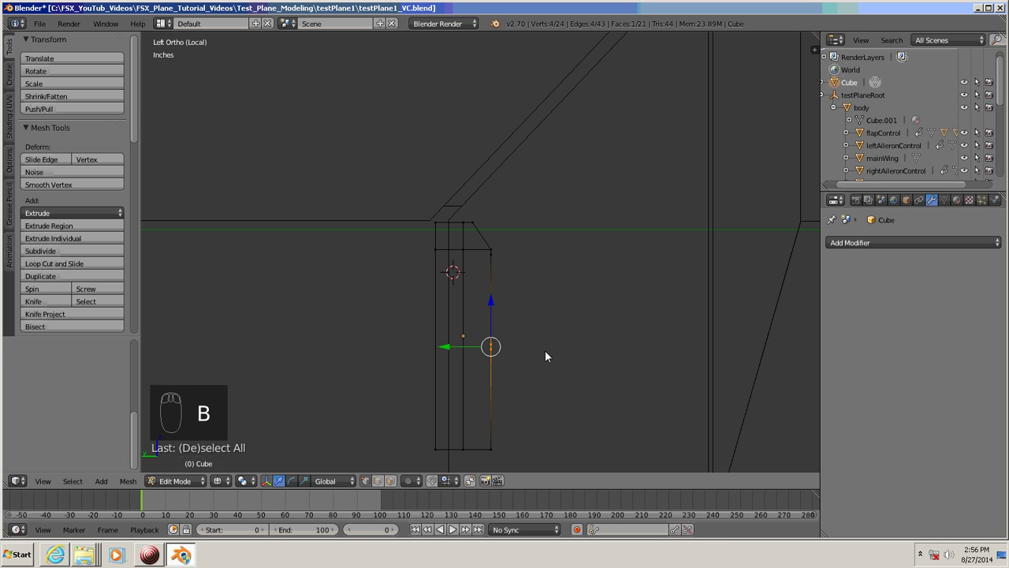
pyautogui.press('g')
pyautogui.press('z')
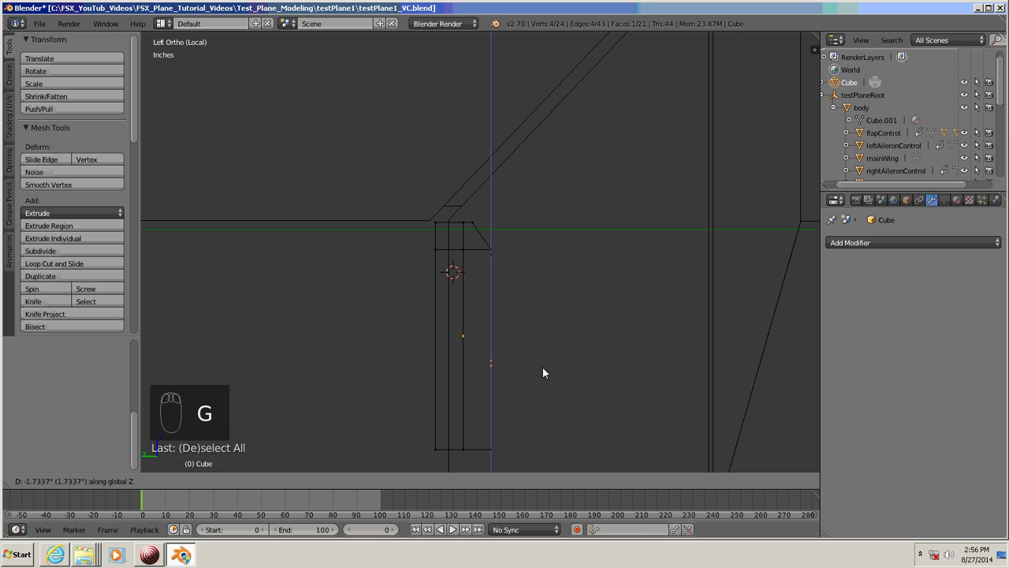
pyautogui.click(542, 370)
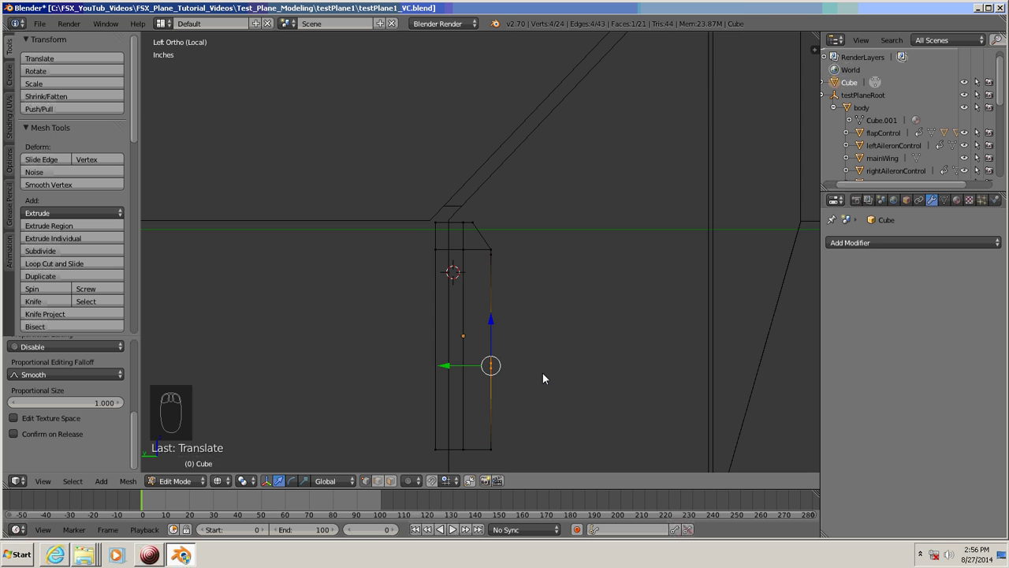
# Step: Select the inset face of the panel's upper half in face mode and extrude it inward by about 1.82 inches
pyautogui.moveTo(542, 373); pyautogui.dragTo(501, 405, button='middle')
pyautogui.press('a')
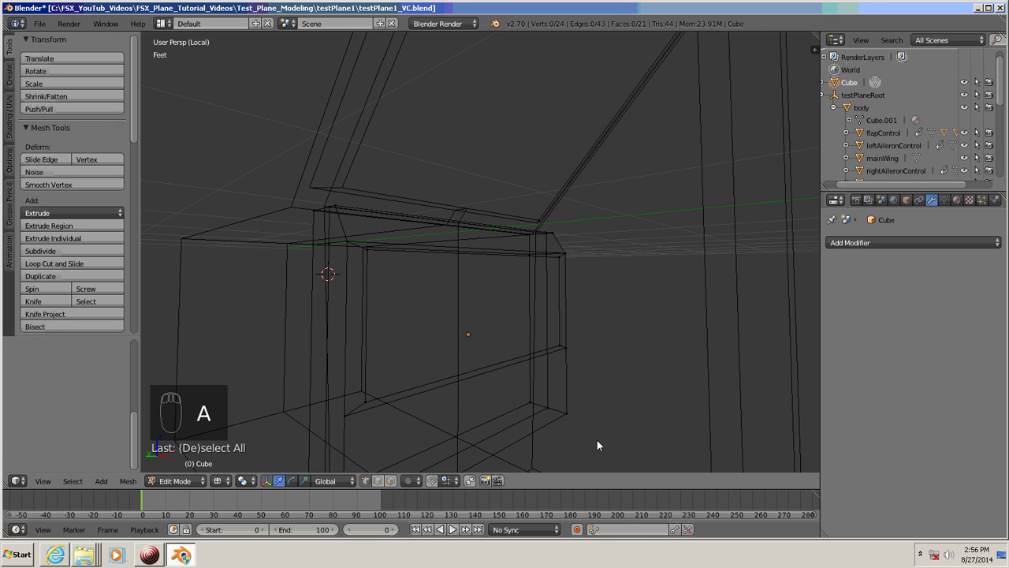
pyautogui.click(388, 482)
pyautogui.moveTo(604, 401)
pyautogui.mouseDown(button='middle')
pyautogui.moveTo(622, 410)
pyautogui.moveTo(611, 403)
pyautogui.mouseUp(button='middle')
pyautogui.rightClick(489, 306)
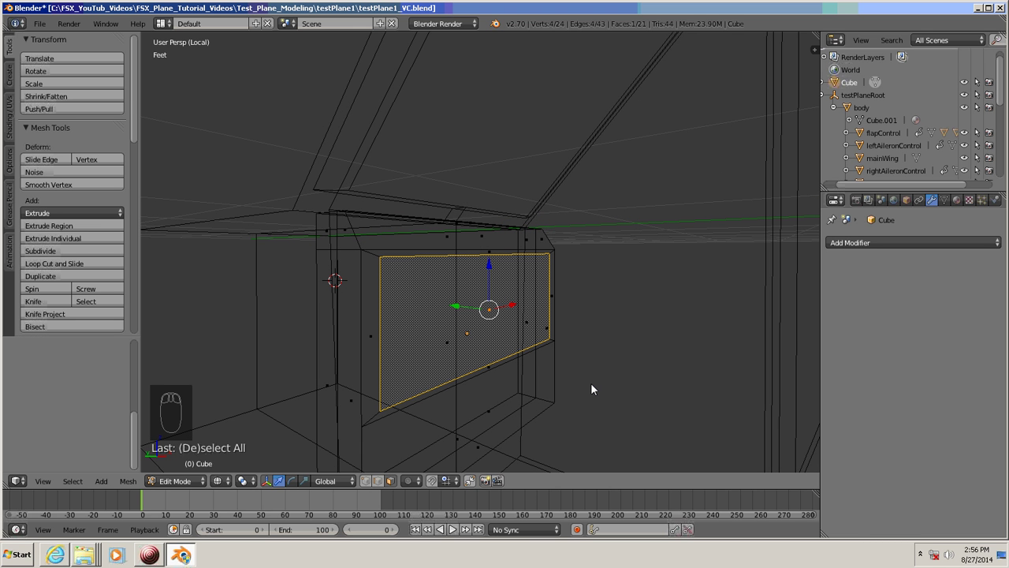
pyautogui.press('e')
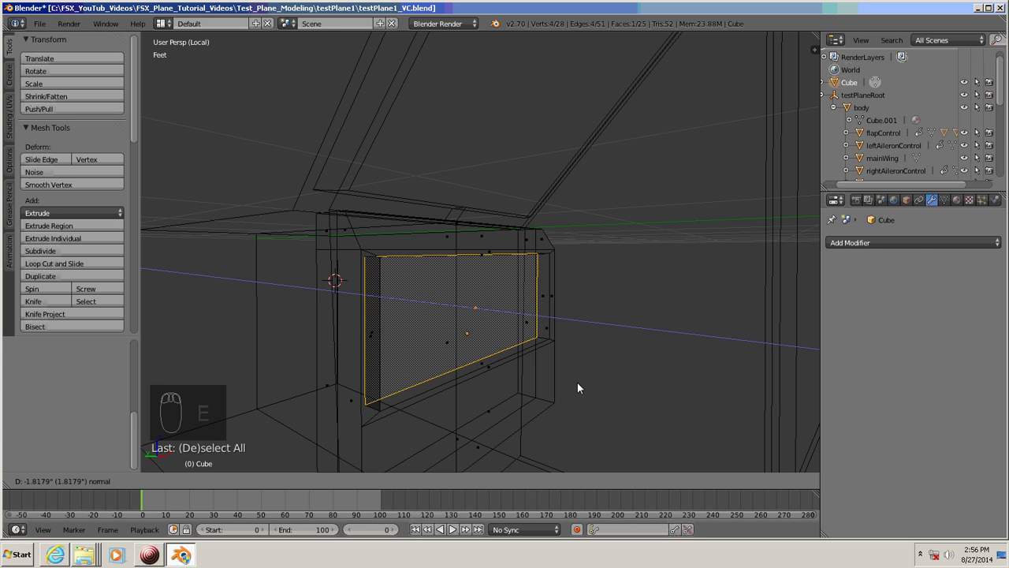
pyautogui.click(576, 382)
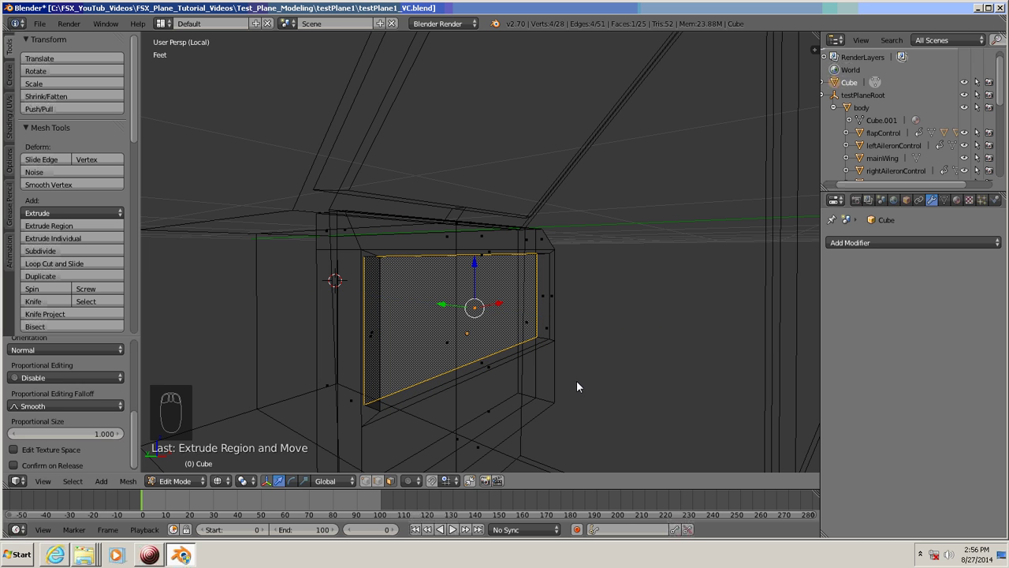
# Step: Duplicate the recessed face in the left side view, offset it about -0.48 inches along Y, and separate the copy into a new object
pyautogui.press('ctrl+KP_3')
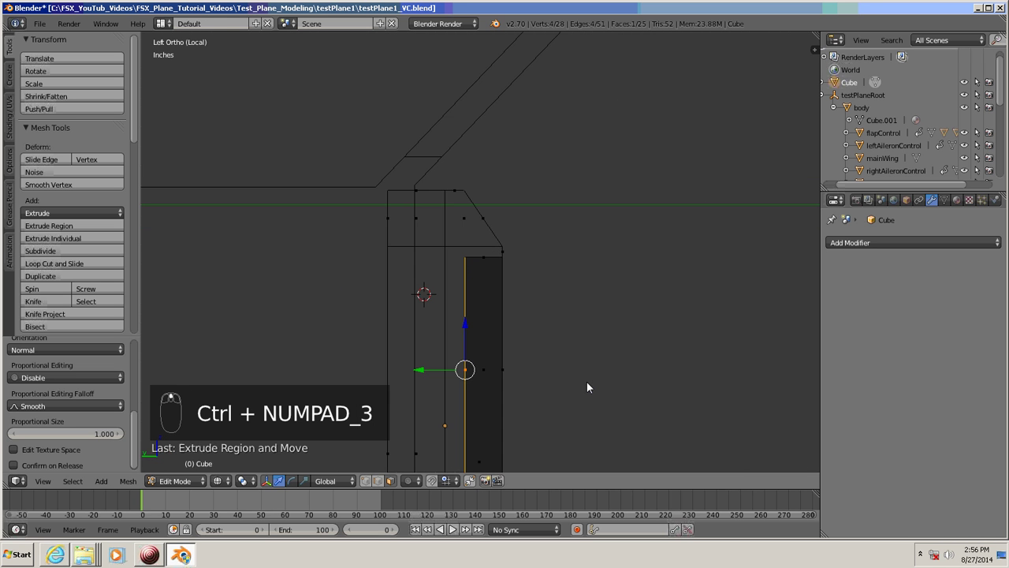
pyautogui.keyDown('shift'); pyautogui.moveTo(586, 382); pyautogui.dragTo(523, 248, button='middle'); pyautogui.keyUp('shift')
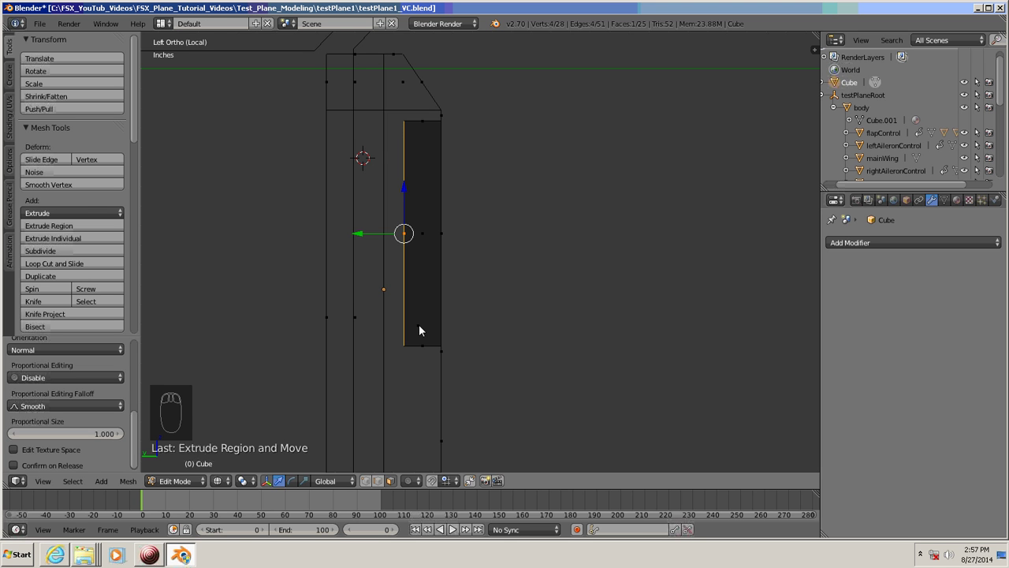
pyautogui.hotkey('shift', 'd')
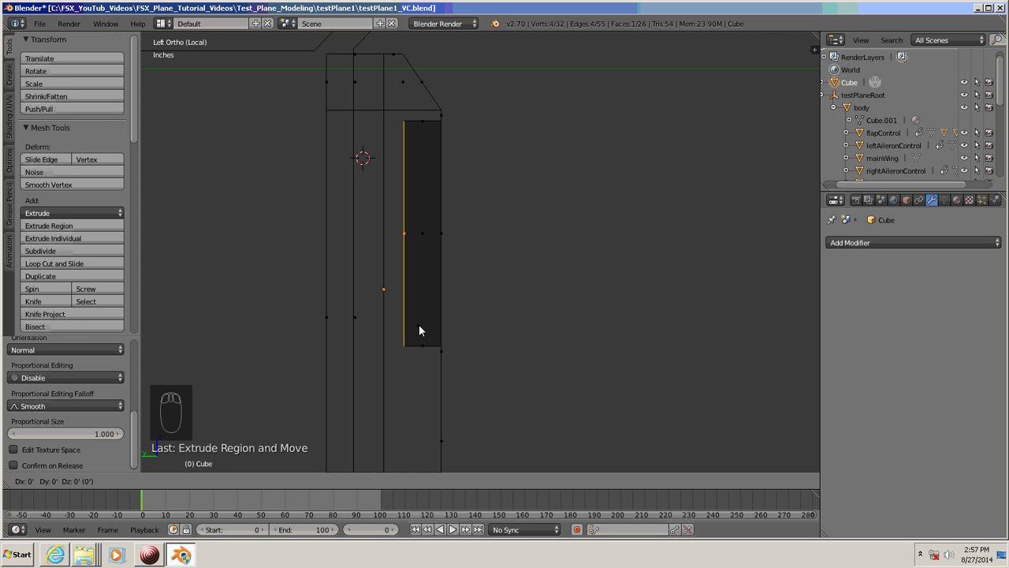
pyautogui.press('y')
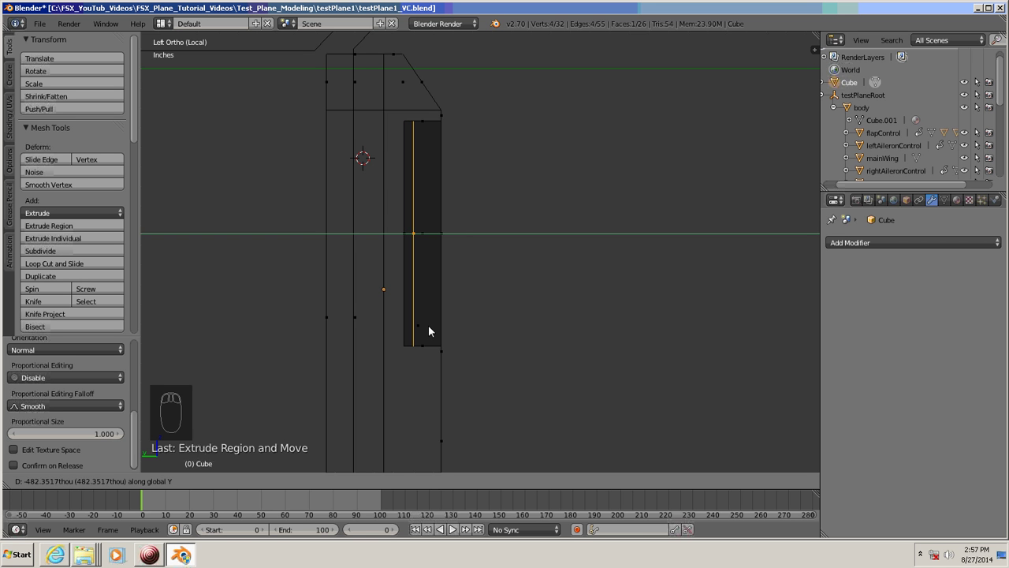
pyautogui.click(428, 326)
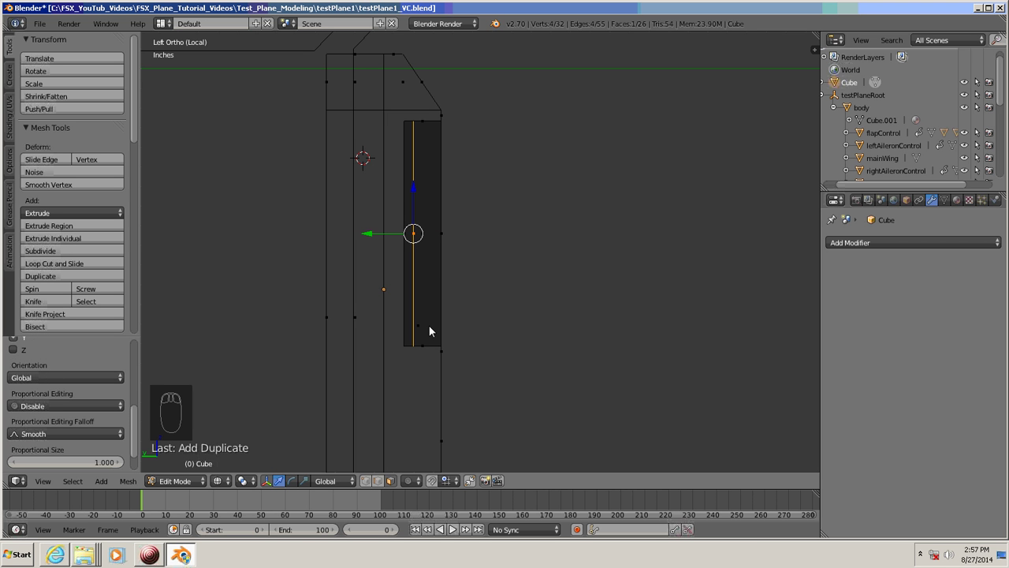
pyautogui.press('p')
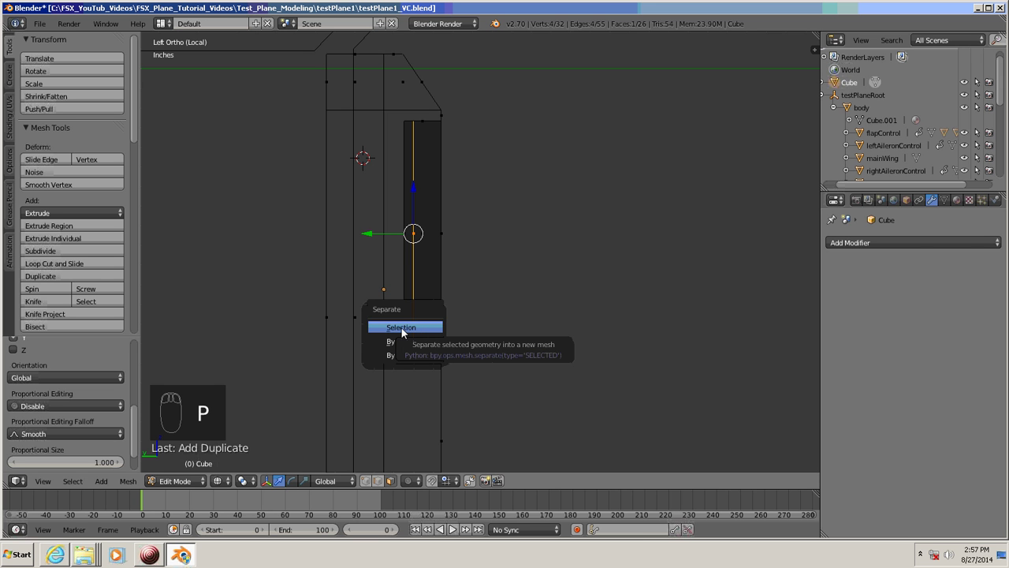
pyautogui.click(402, 327)
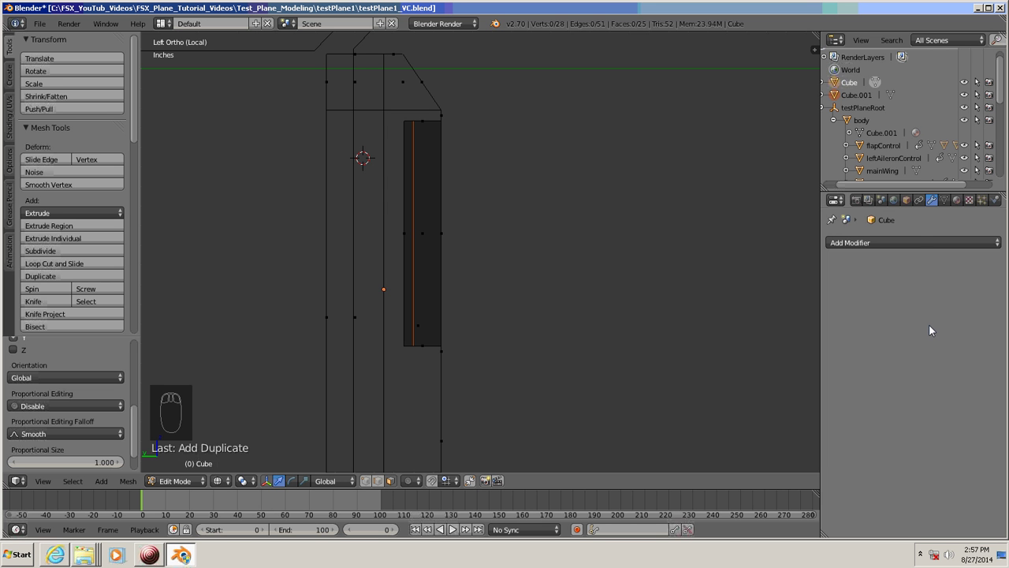
# Step: Rename the main panel body object as panel1
pyautogui.click(906, 199)
pyautogui.click(873, 242)
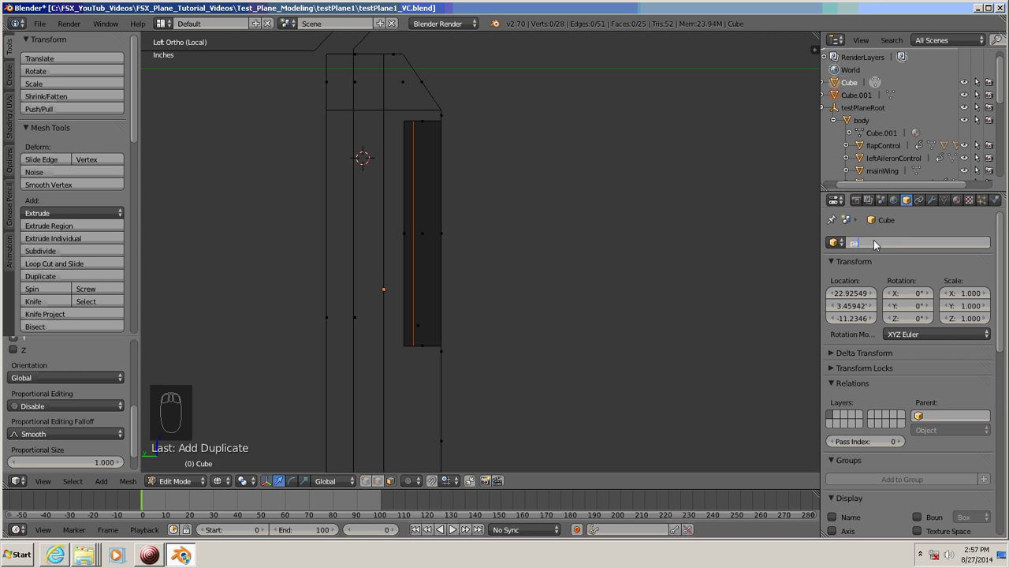
pyautogui.write('panel1')
pyautogui.press('Return')
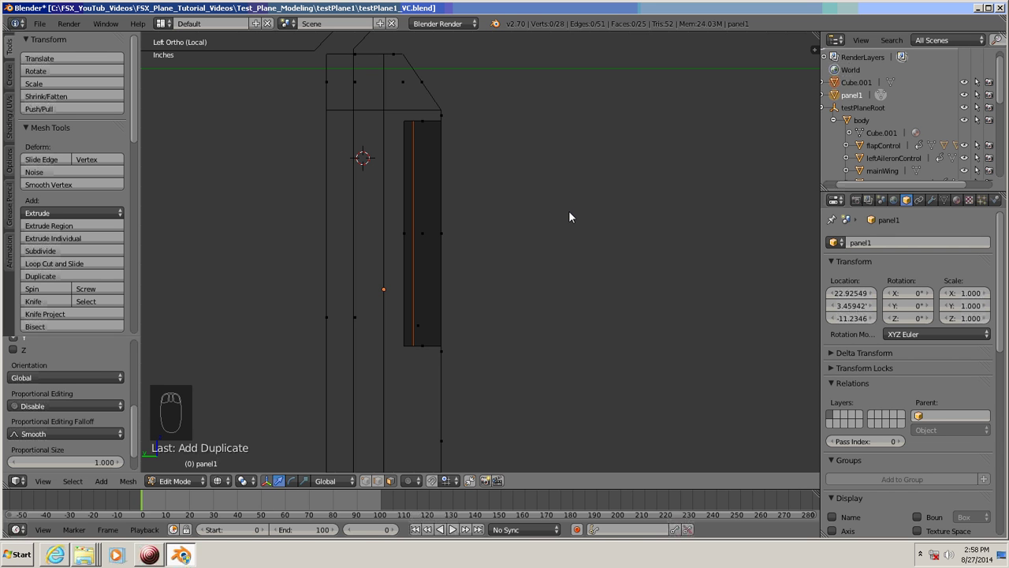
# Step: Deselect all of the panel's geometry and return to Object Mode
pyautogui.press('a')
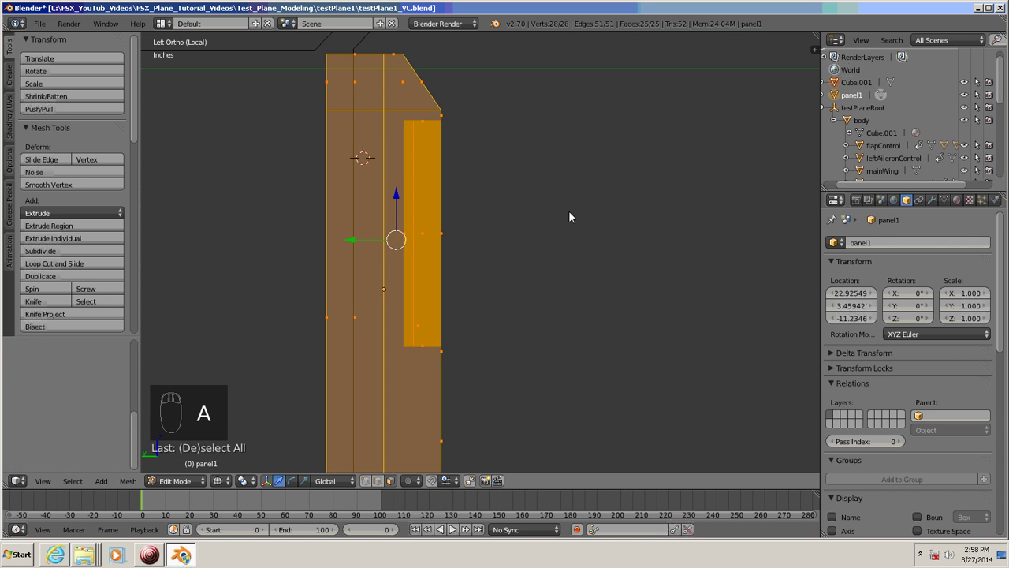
pyautogui.press('a')
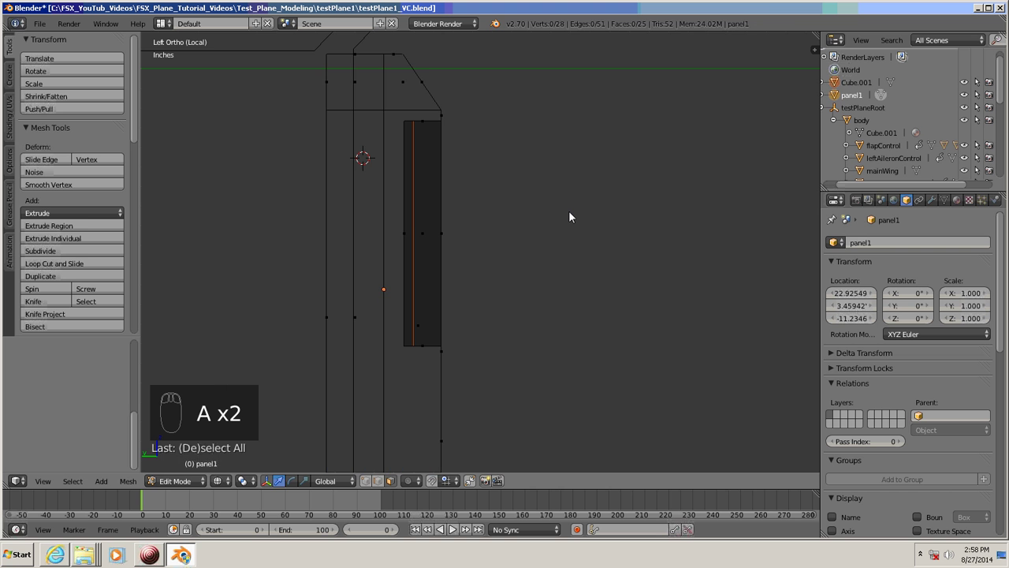
pyautogui.press('Tab')
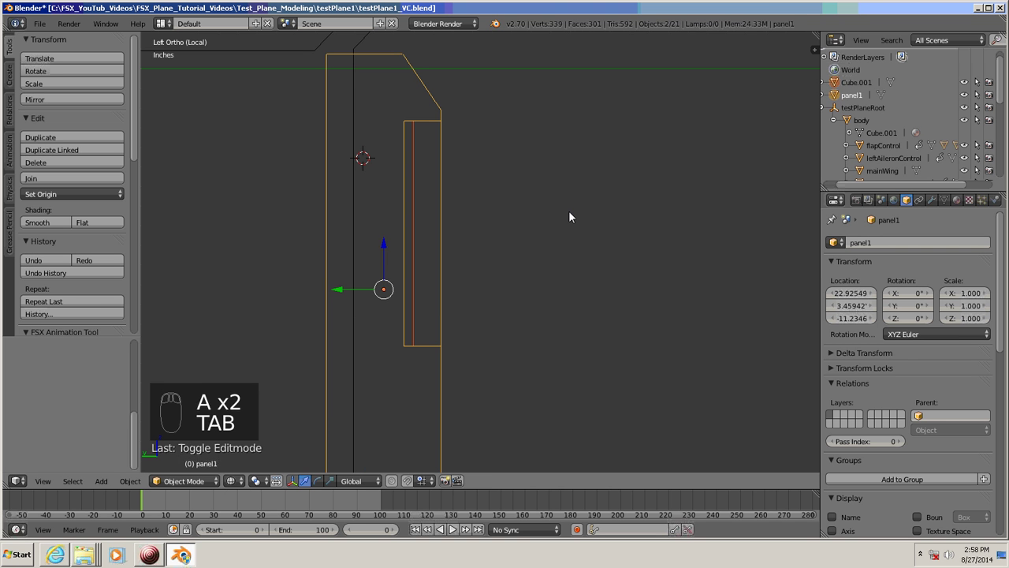
pyautogui.press('`')
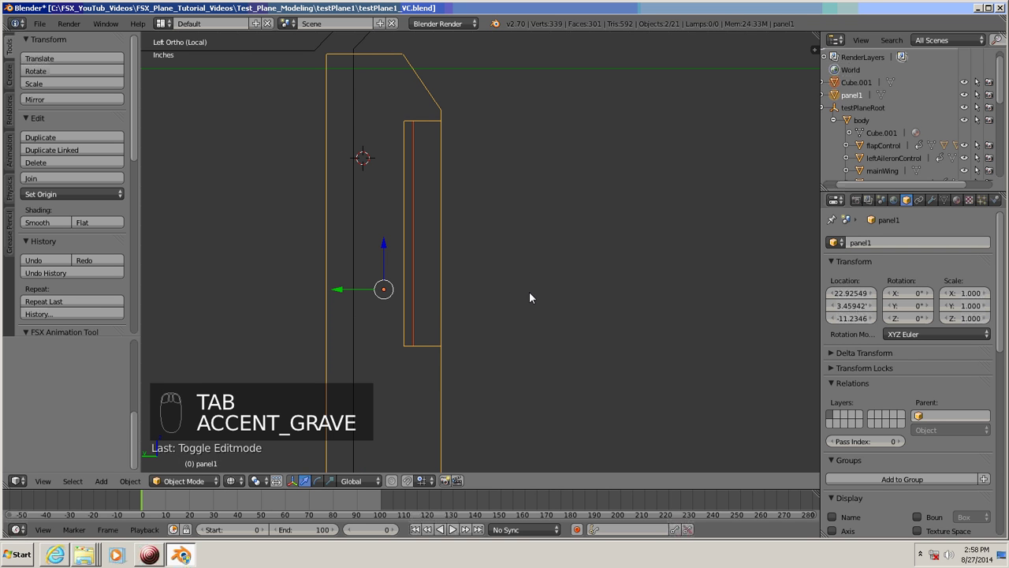
pyautogui.moveTo(529, 291); pyautogui.dragTo(465, 321, button='middle')
pyautogui.scroll(-6, 424, 308)
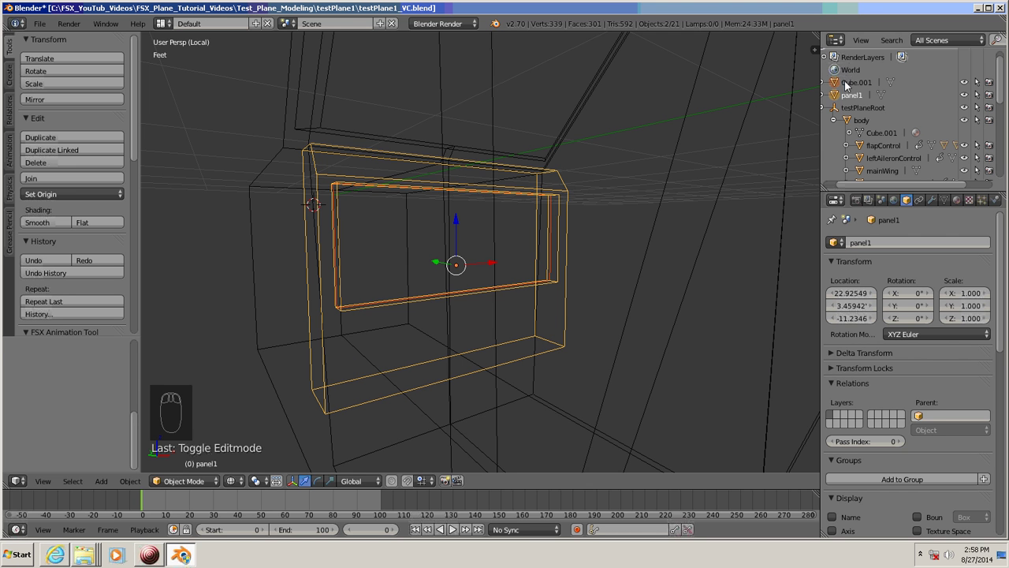
# Step: Select the main panel body on its own and rename it as intrumentPanel
pyautogui.click(562, 186)
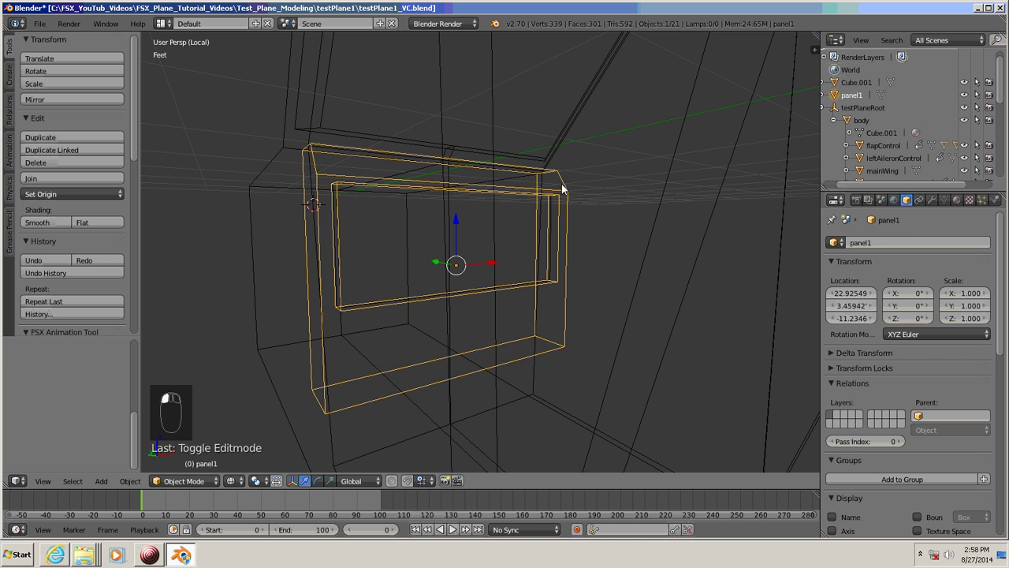
pyautogui.click(331, 364)
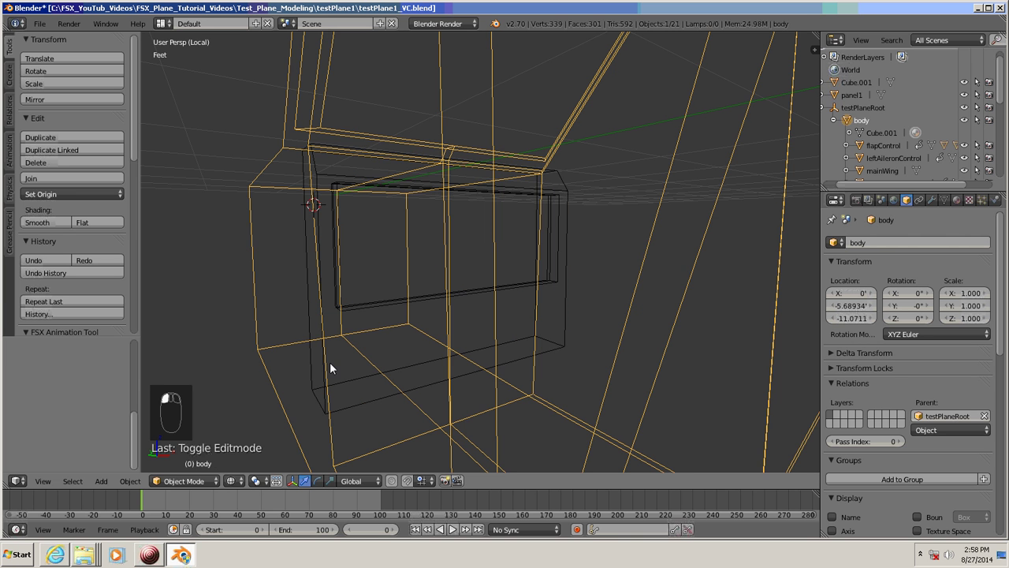
pyautogui.click(328, 268)
pyautogui.click(324, 266)
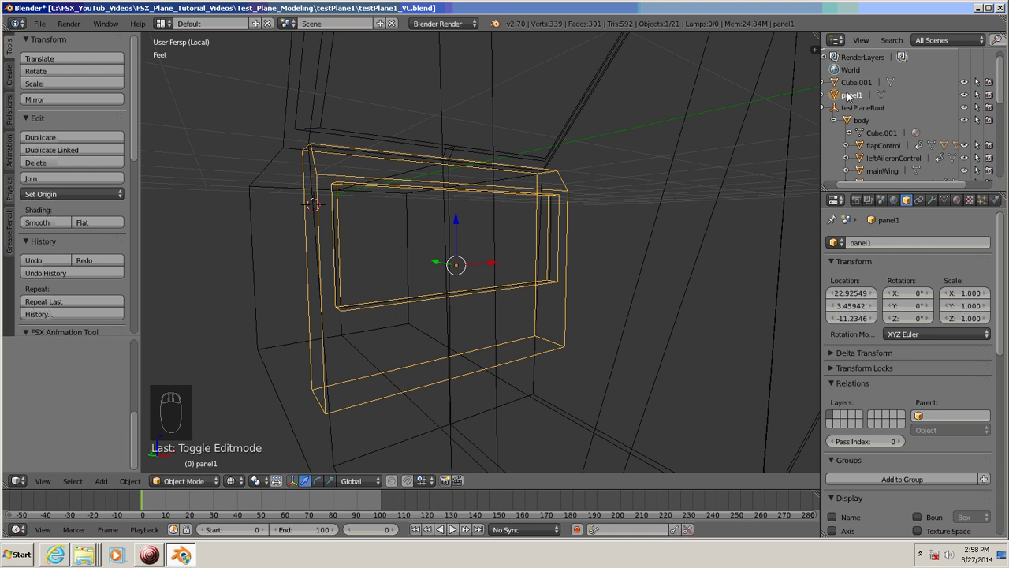
pyautogui.click(877, 244)
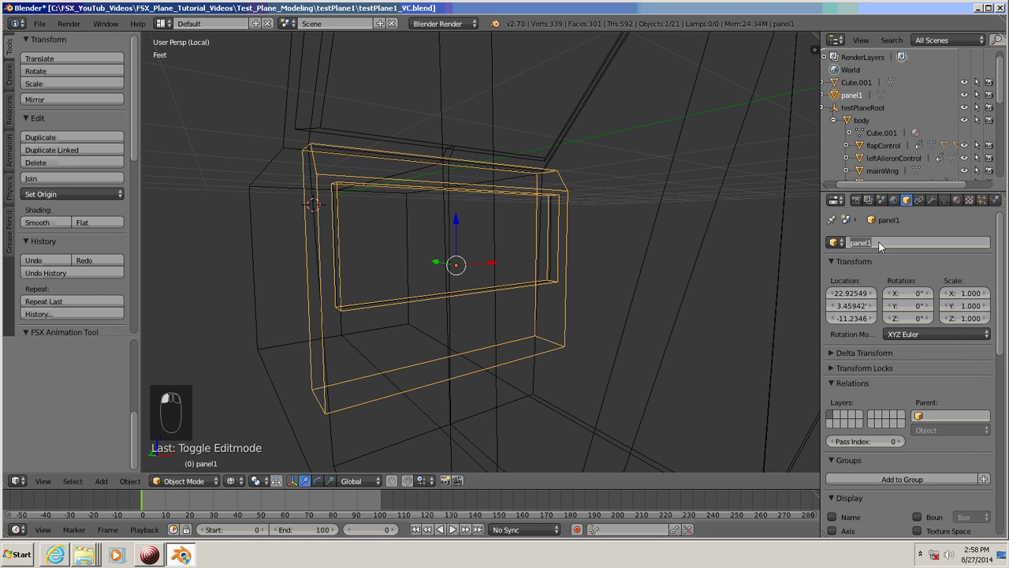
pyautogui.write('intrumen')
pyautogui.write('tPanel')
pyautogui.press('Return')
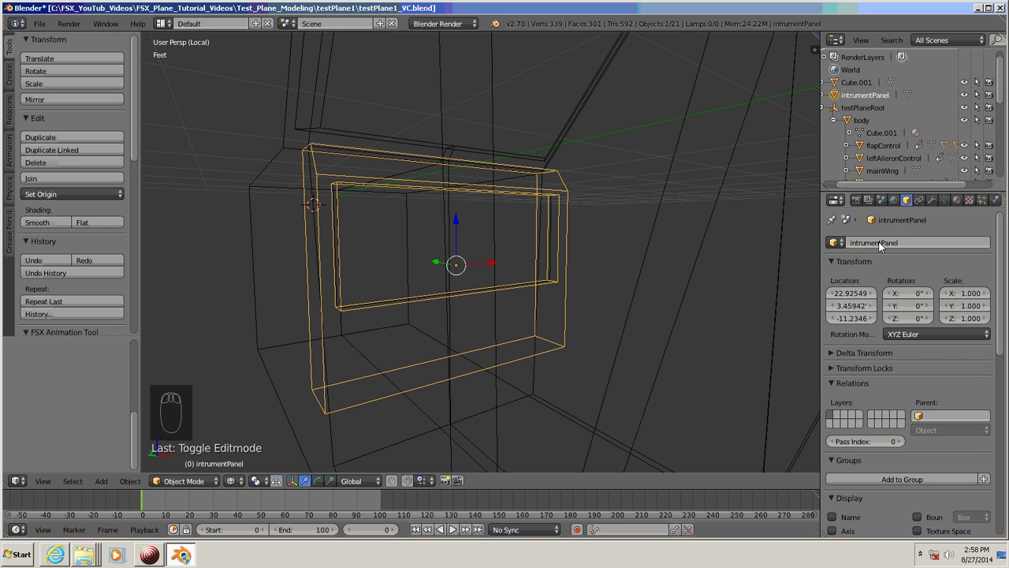
# Step: Select the separated face object Cube.001 and rename it as panel1
pyautogui.click(834, 84)
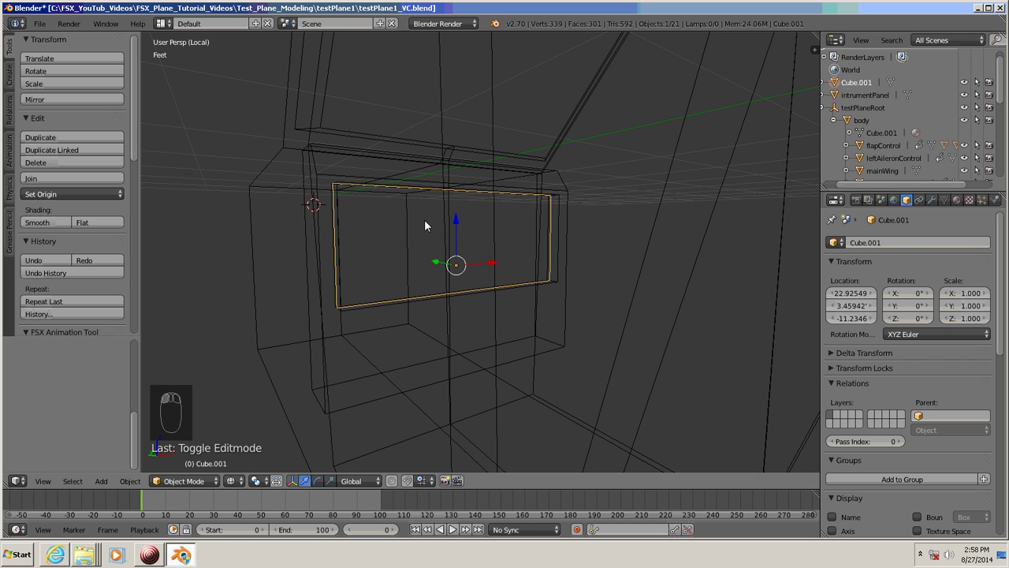
pyautogui.click(888, 242)
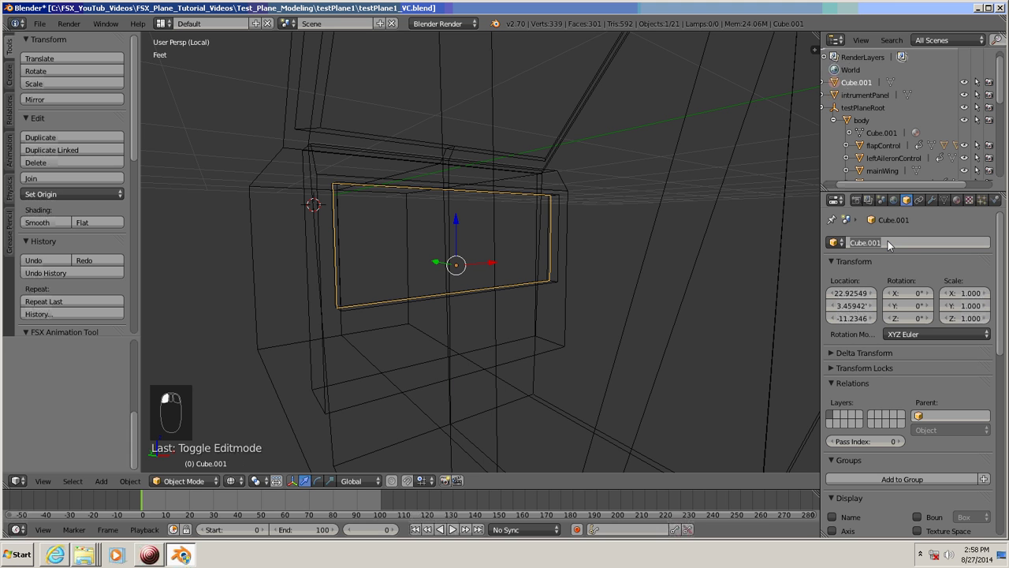
pyautogui.write('panel1')
pyautogui.press('Return')
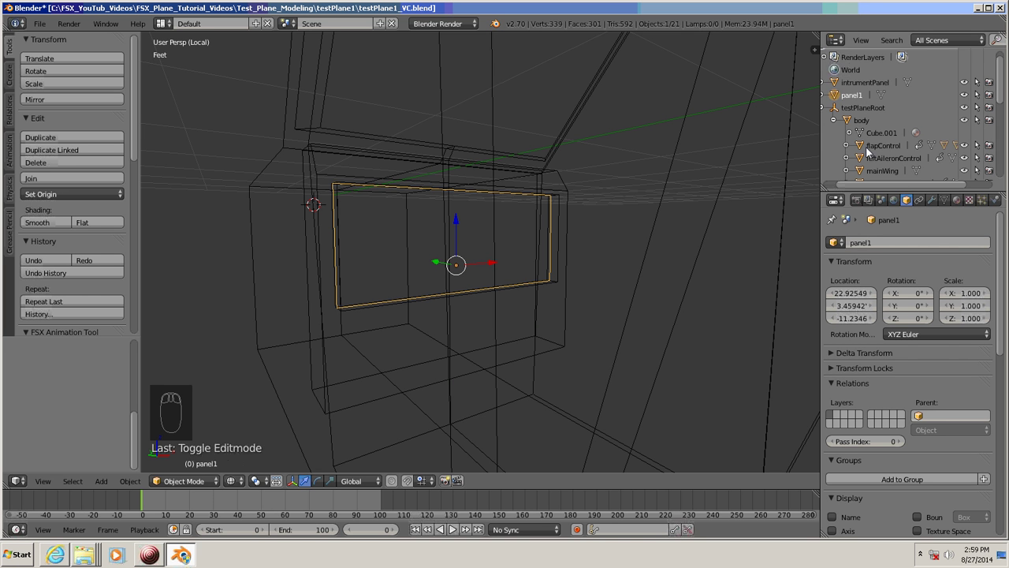
# Step: Parent the intrumentPanel and panel1 objects to body with the Object option, then clear the selection
pyautogui.scroll(-2, 865, 146)
pyautogui.scroll(2, 866, 146)
pyautogui.click(864, 82)
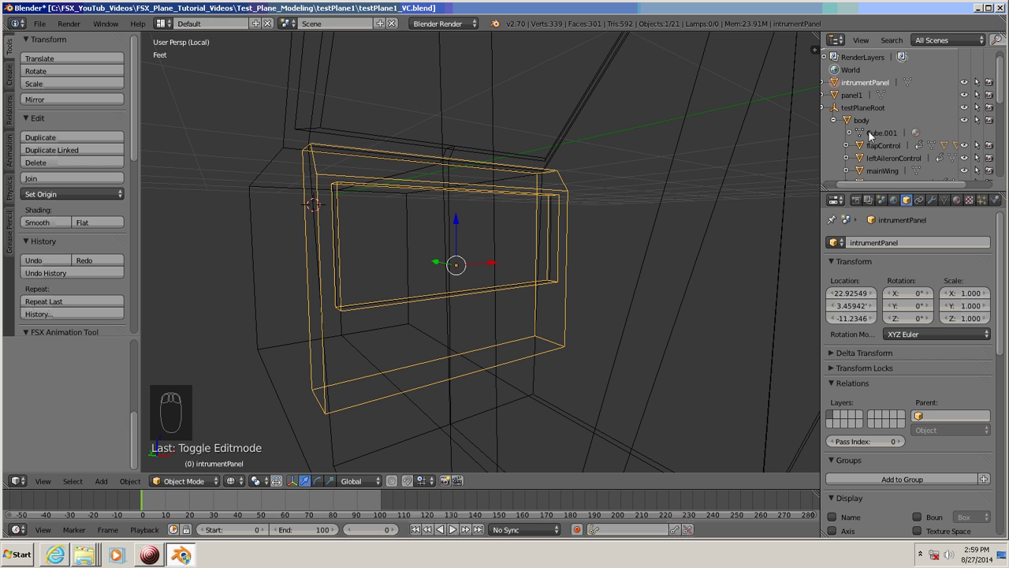
pyautogui.keyDown('ctrl'); pyautogui.click(834, 95); pyautogui.keyUp('ctrl')
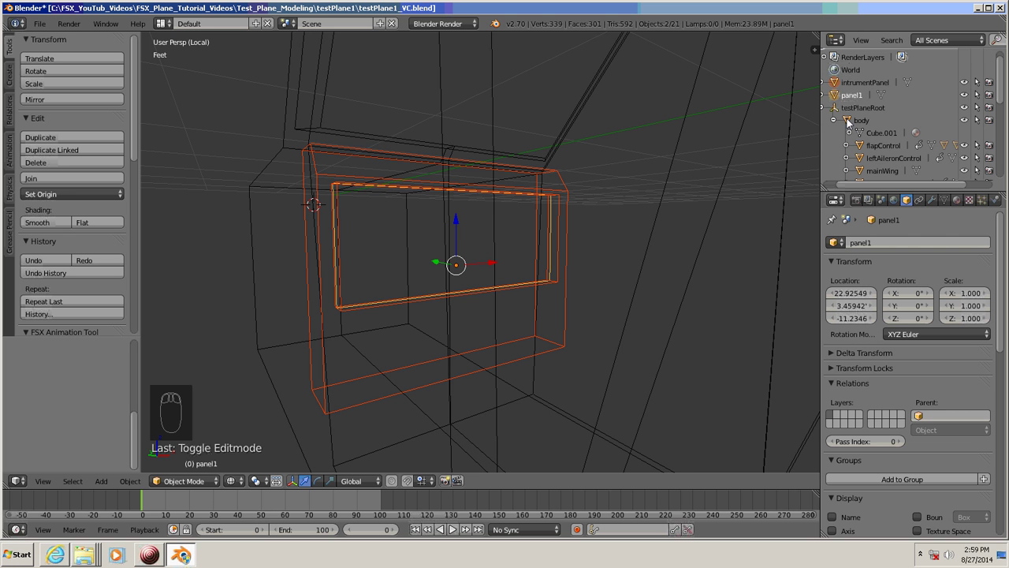
pyautogui.keyDown('shift'); pyautogui.click(847, 122); pyautogui.keyUp('shift')
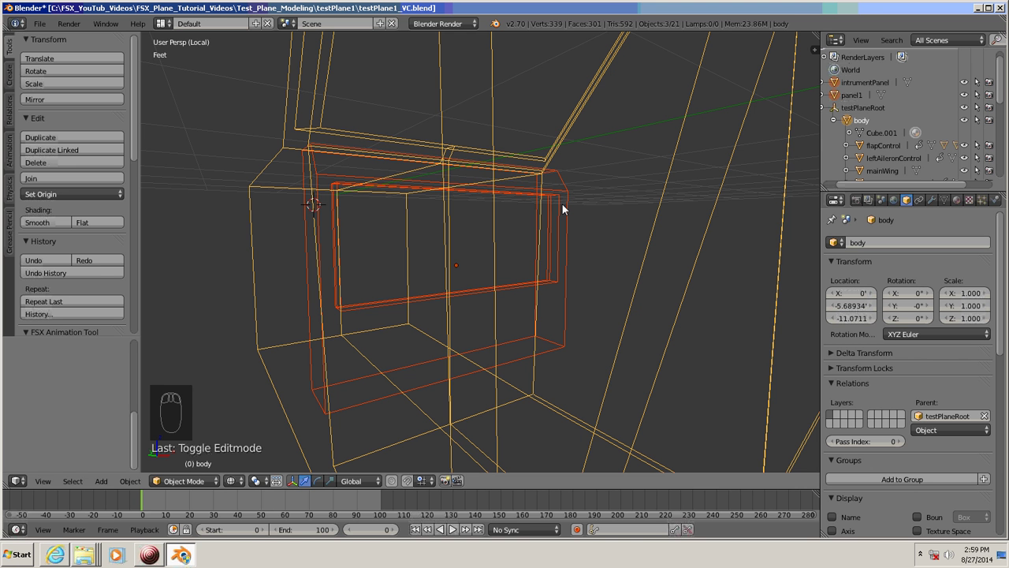
pyautogui.hotkey('ctrl', 'p')
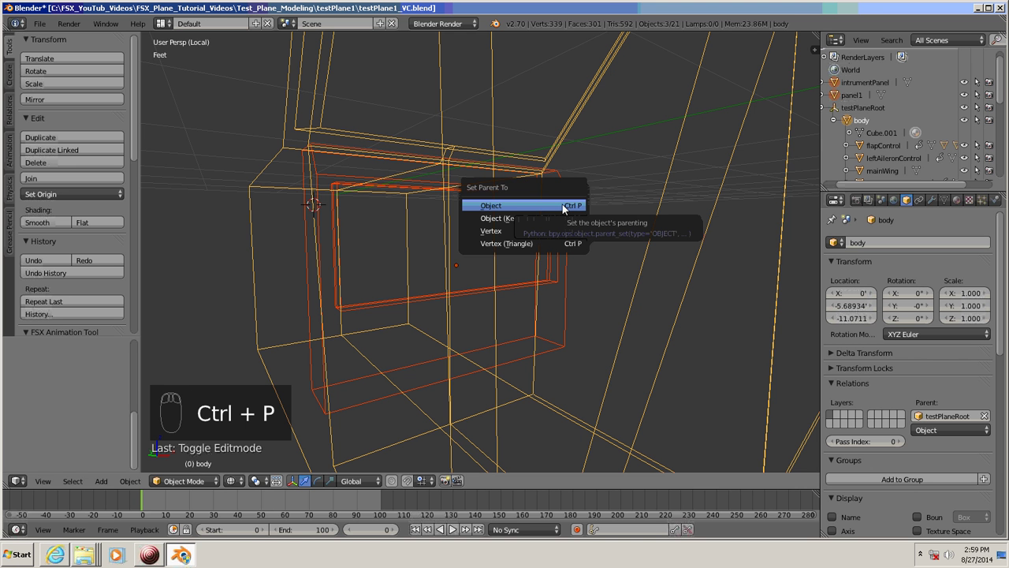
pyautogui.click(507, 205)
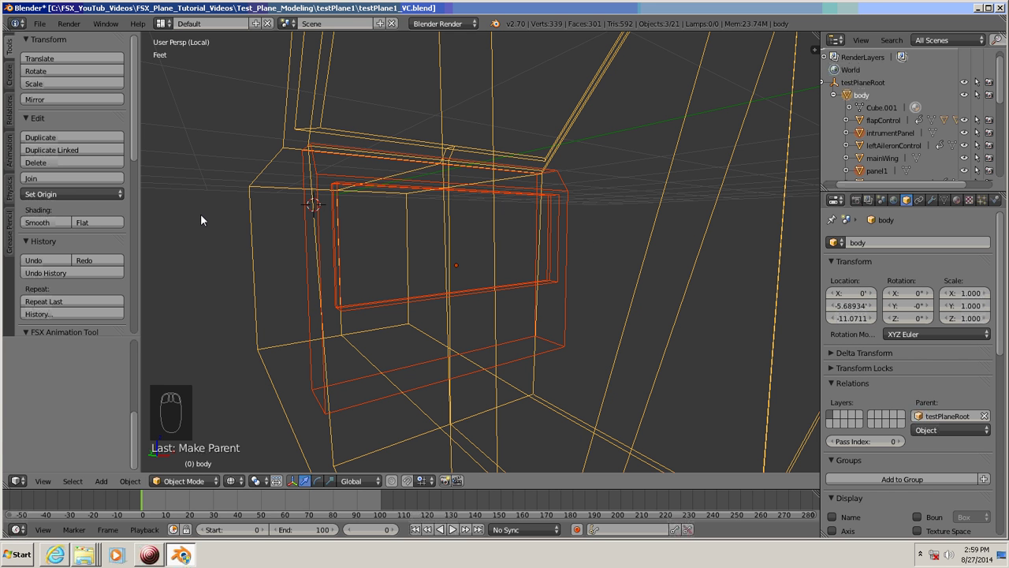
pyautogui.press('a')
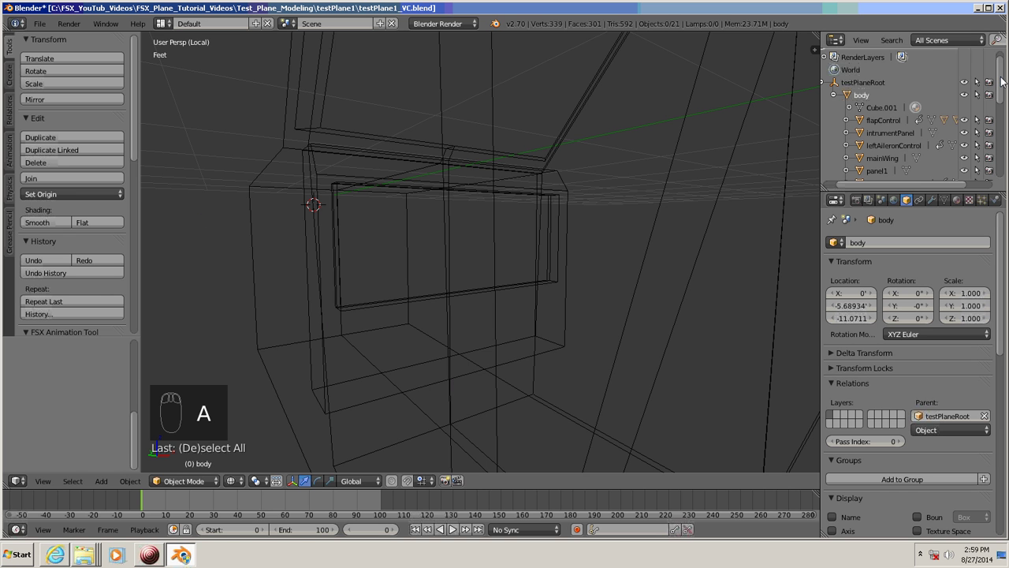
# Step: Switch the viewport to solid shading and leave local view to show the whole plane
pyautogui.moveTo(1003, 82); pyautogui.dragTo(994, 103)
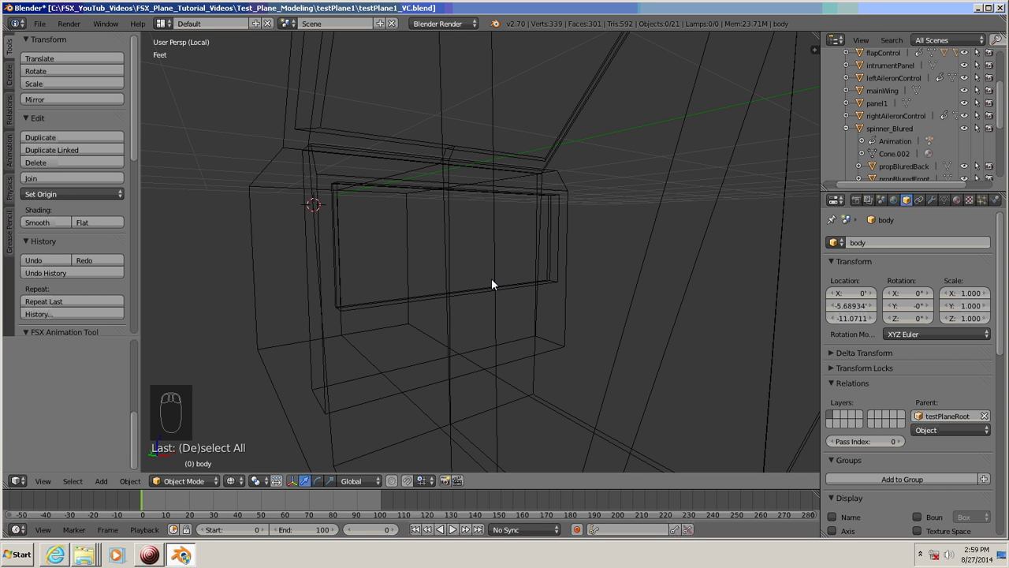
pyautogui.press('z')
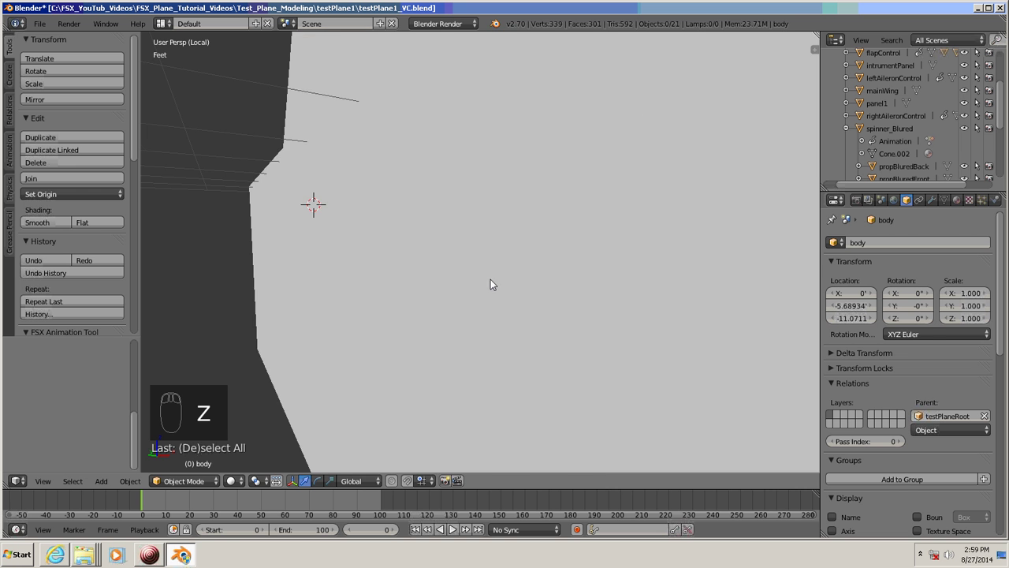
pyautogui.scroll(-6, 491, 279)
pyautogui.moveTo(492, 292); pyautogui.dragTo(461, 319, button='middle')
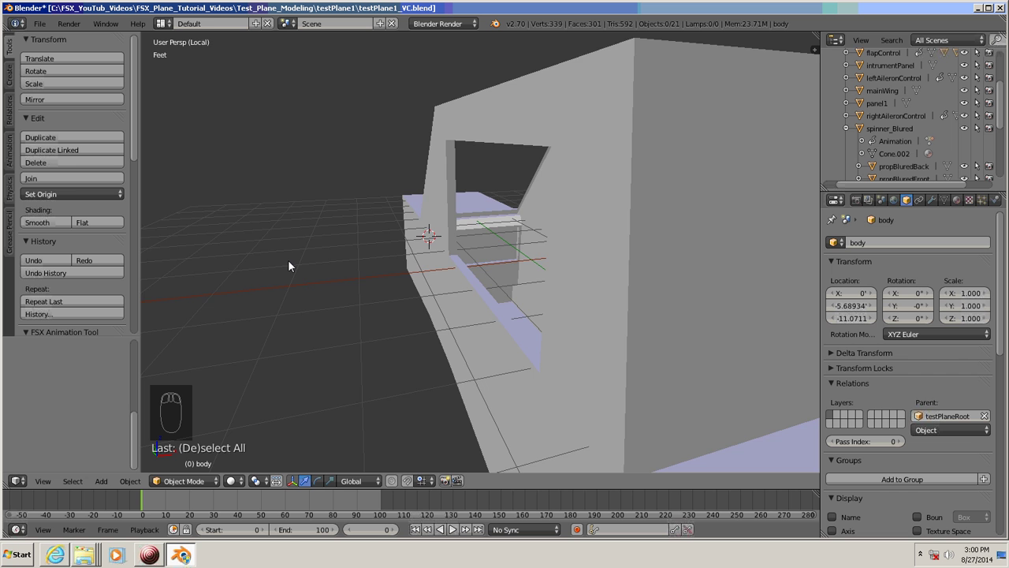
pyautogui.press('KP_Divide')
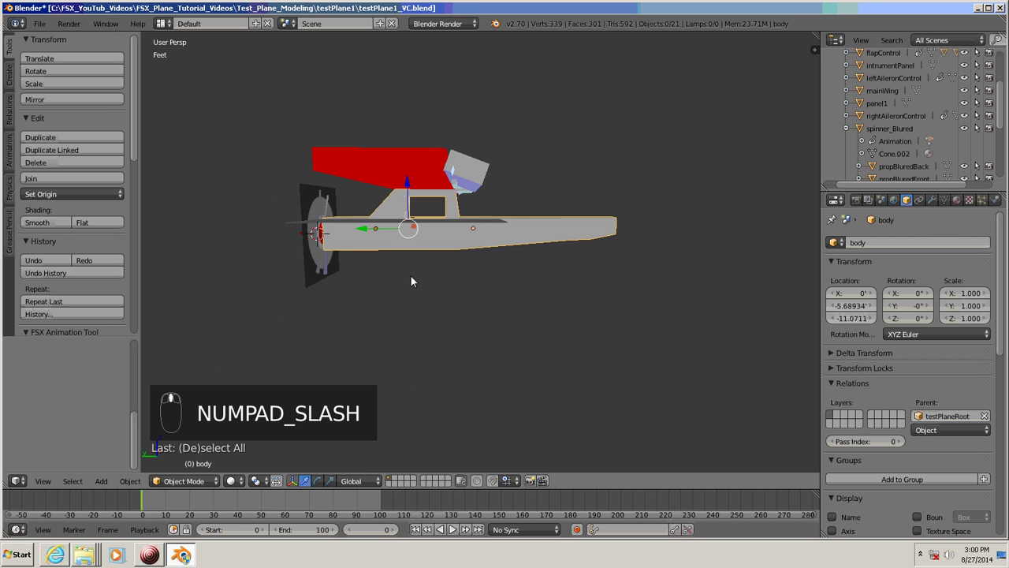
pyautogui.moveTo(410, 282); pyautogui.dragTo(430, 282, button='middle')
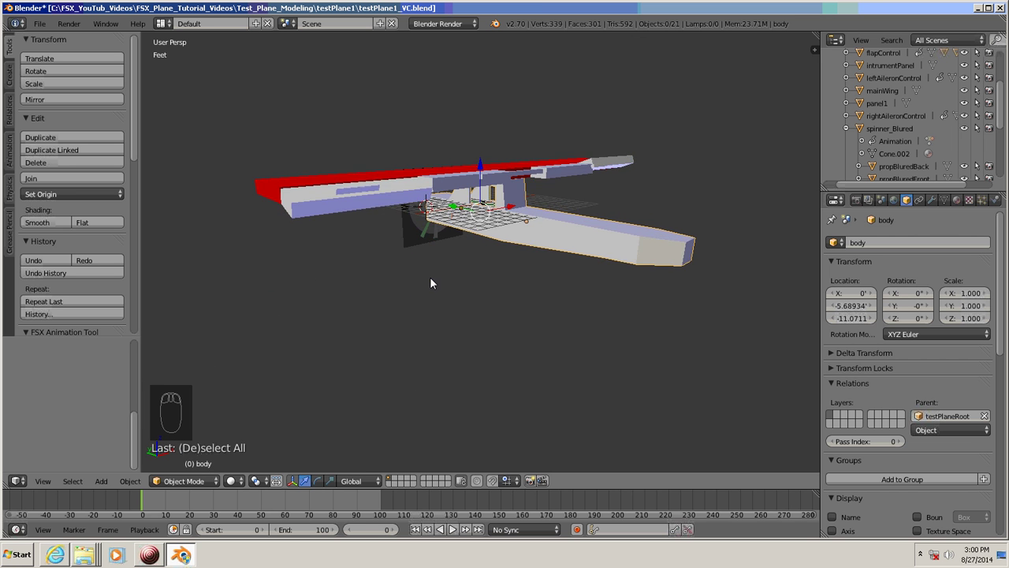
pyautogui.scroll(4, 428, 279)
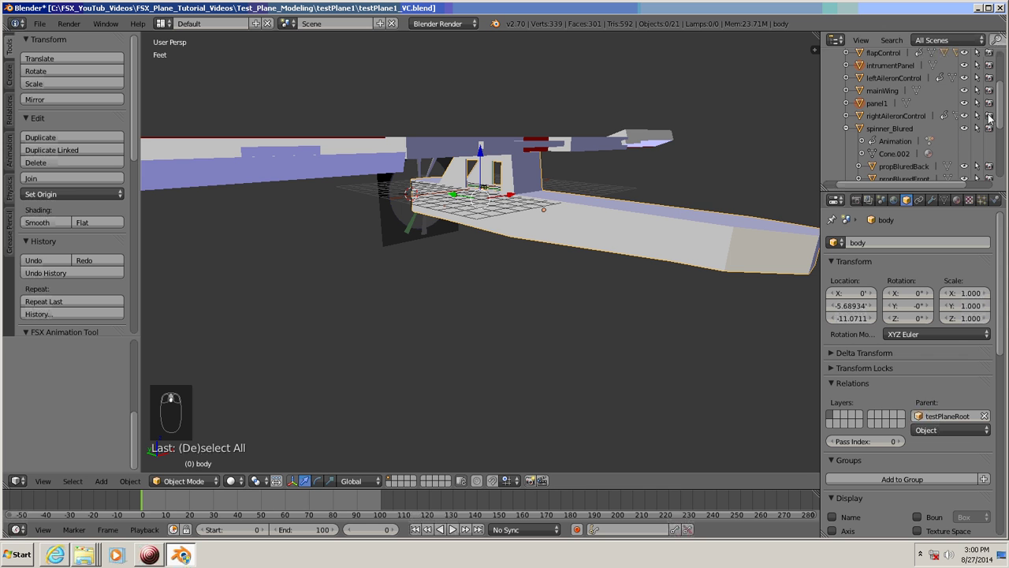
# Step: Isolate the panel1 and intrumentPanel objects together in local view
pyautogui.moveTo(999, 111); pyautogui.dragTo(998, 96)
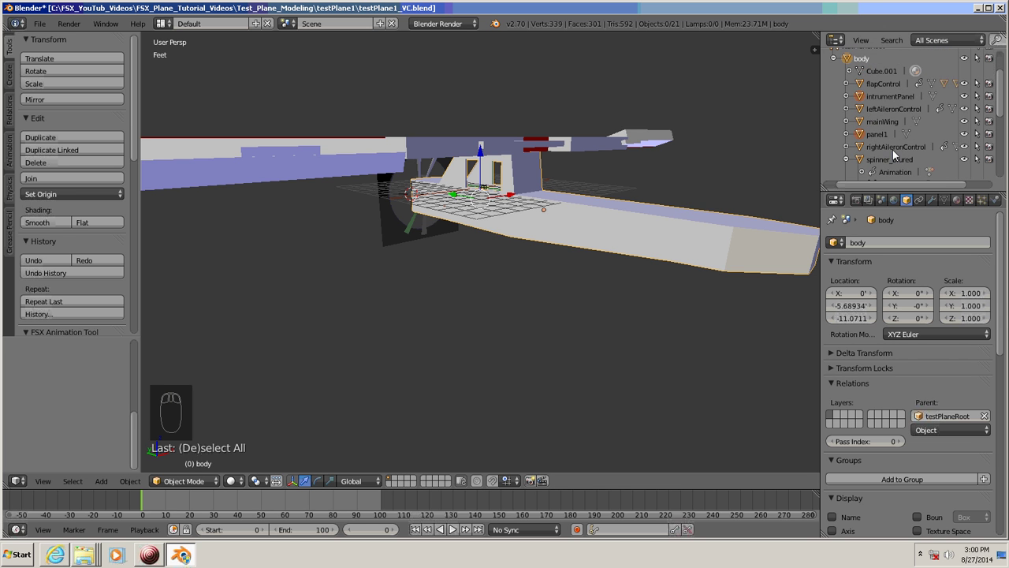
pyautogui.click(861, 135)
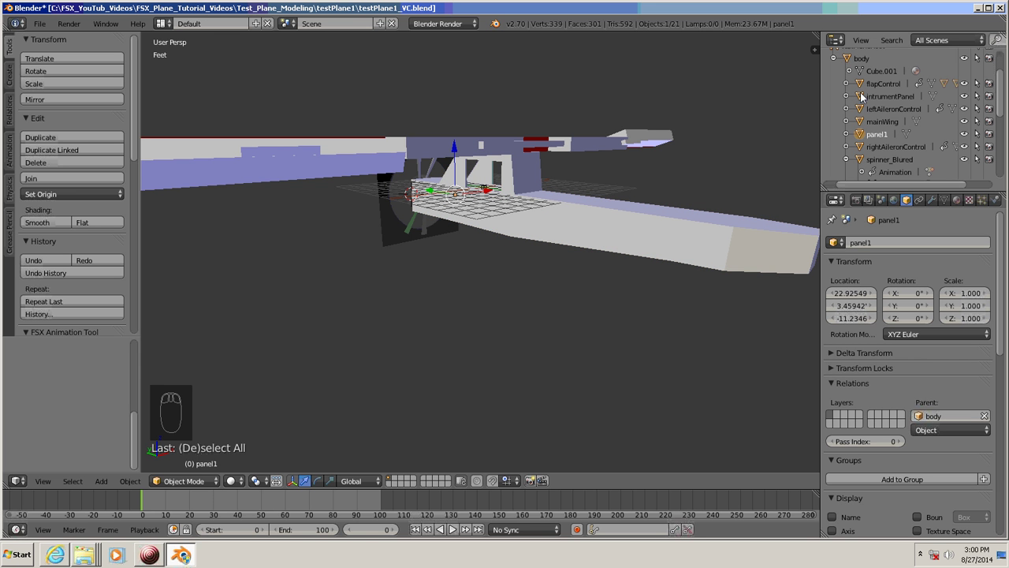
pyautogui.keyDown('ctrl'); pyautogui.click(860, 96); pyautogui.keyUp('ctrl')
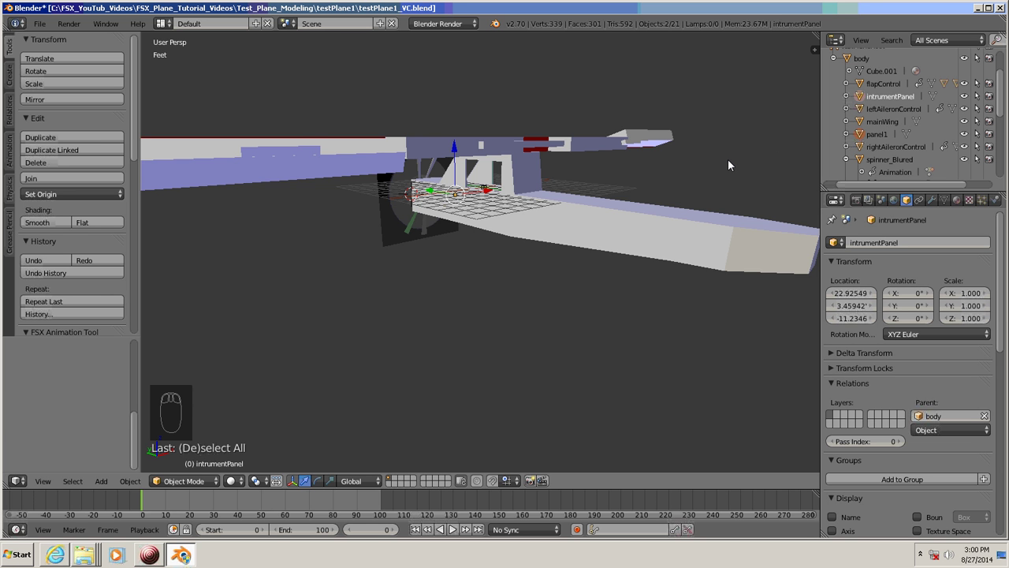
pyautogui.press('KP_Divide')
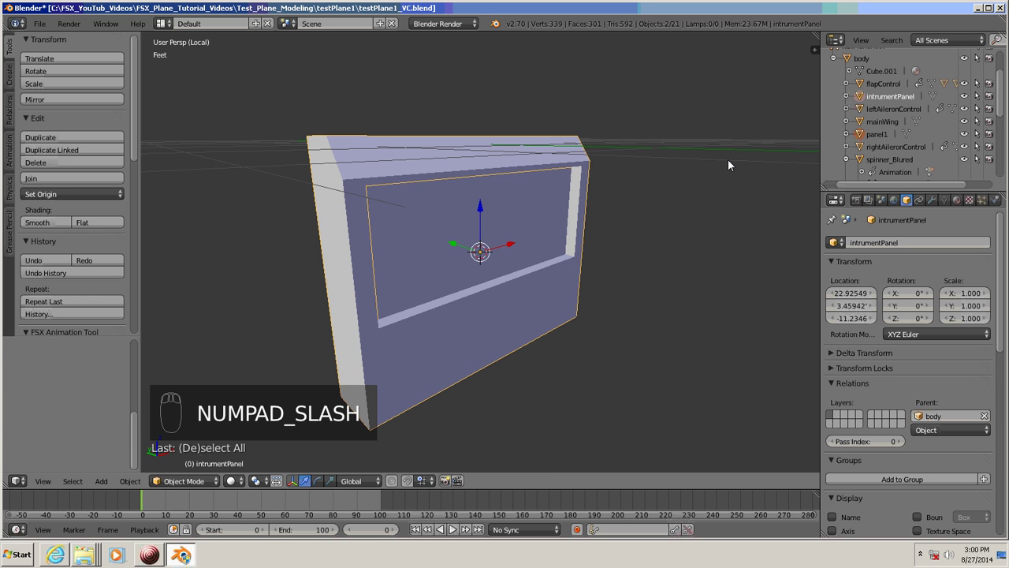
pyautogui.scroll(-2, 591, 271)
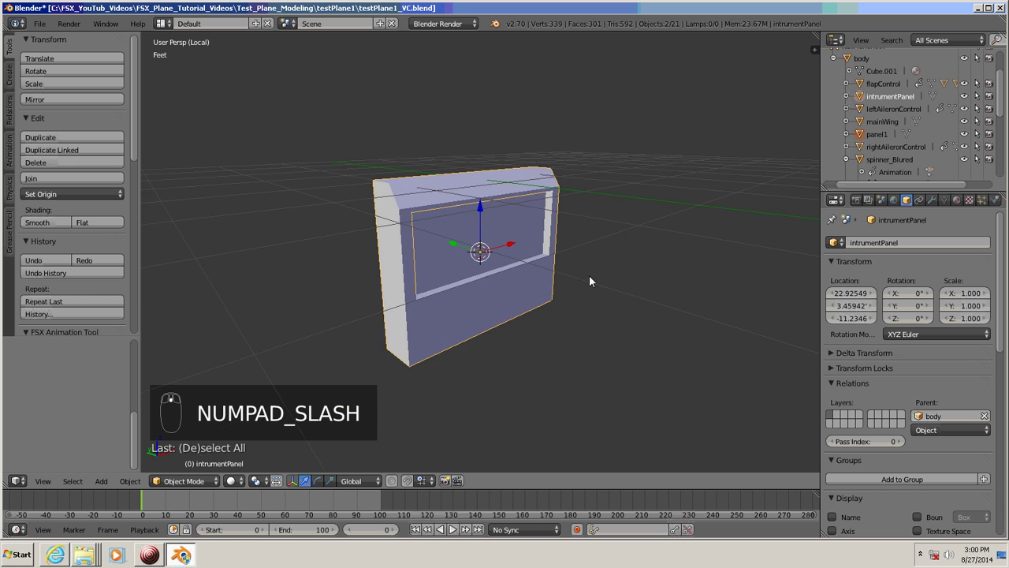
pyautogui.scroll(1, 590, 275)
pyautogui.moveTo(576, 311); pyautogui.dragTo(578, 291, button='middle')
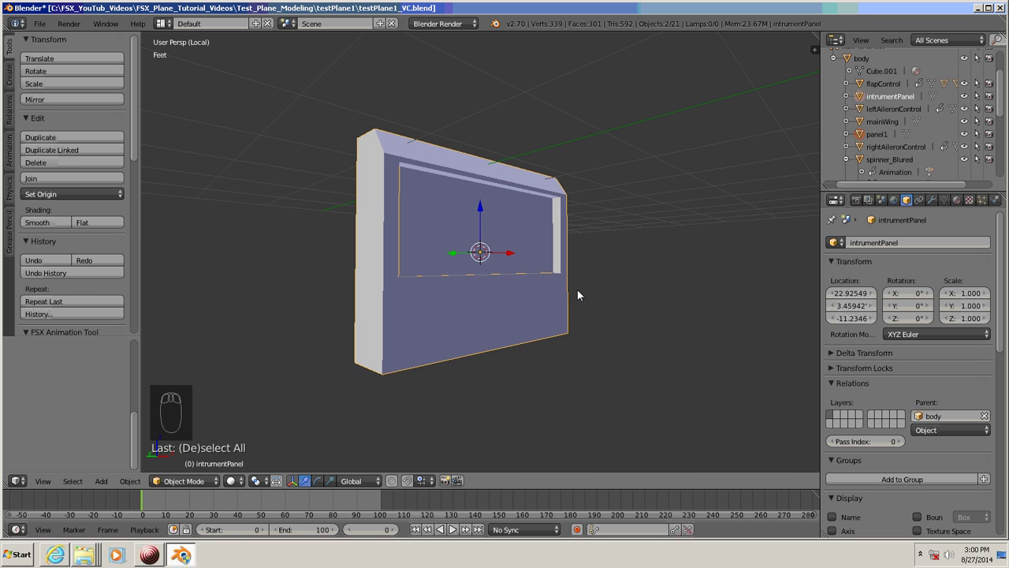
# Step: Add a new material to the intrumentPanel object alone and name it panel1Color
pyautogui.click(481, 330)
pyautogui.click(865, 96)
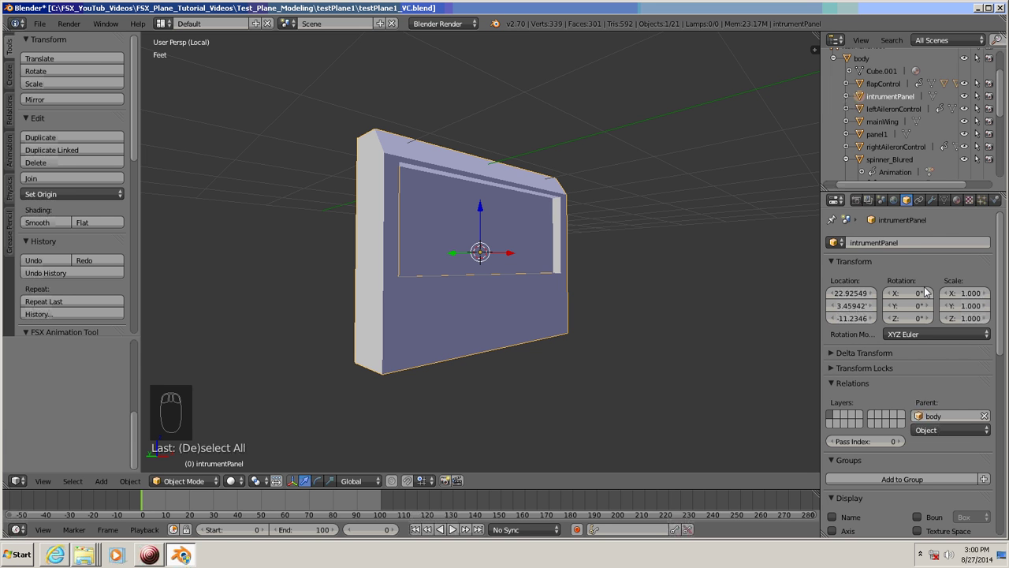
pyautogui.click(957, 200)
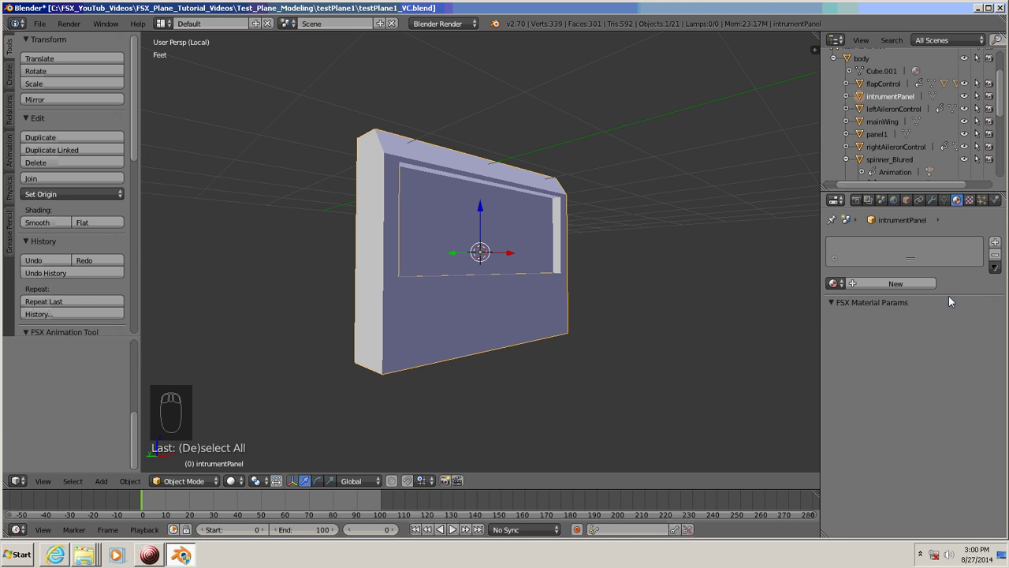
pyautogui.click(883, 283)
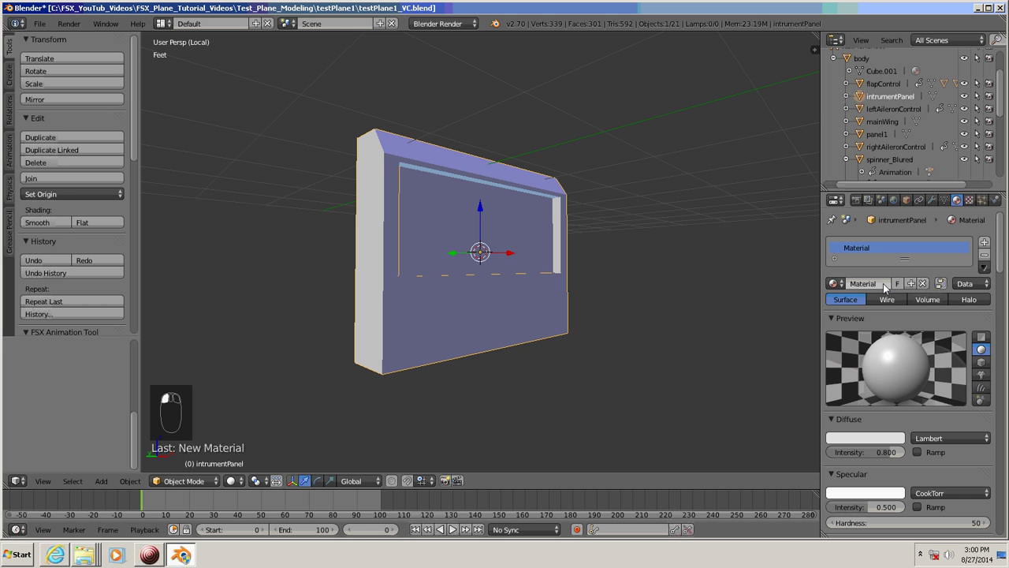
pyautogui.moveTo(1002, 250); pyautogui.dragTo(1000, 223)
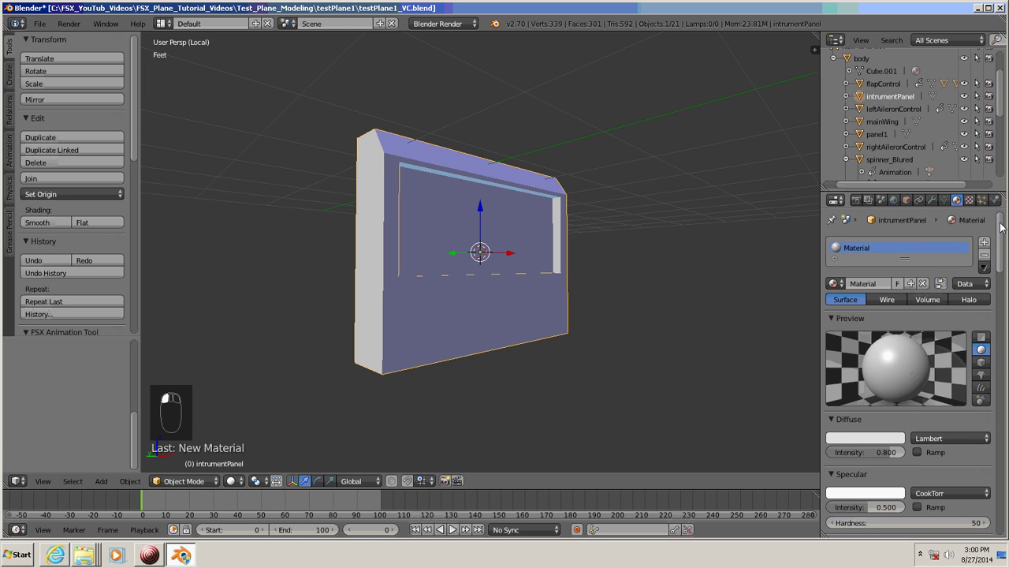
pyautogui.doubleClick(880, 284)
pyautogui.write('panel1Color')
pyautogui.press('Return')
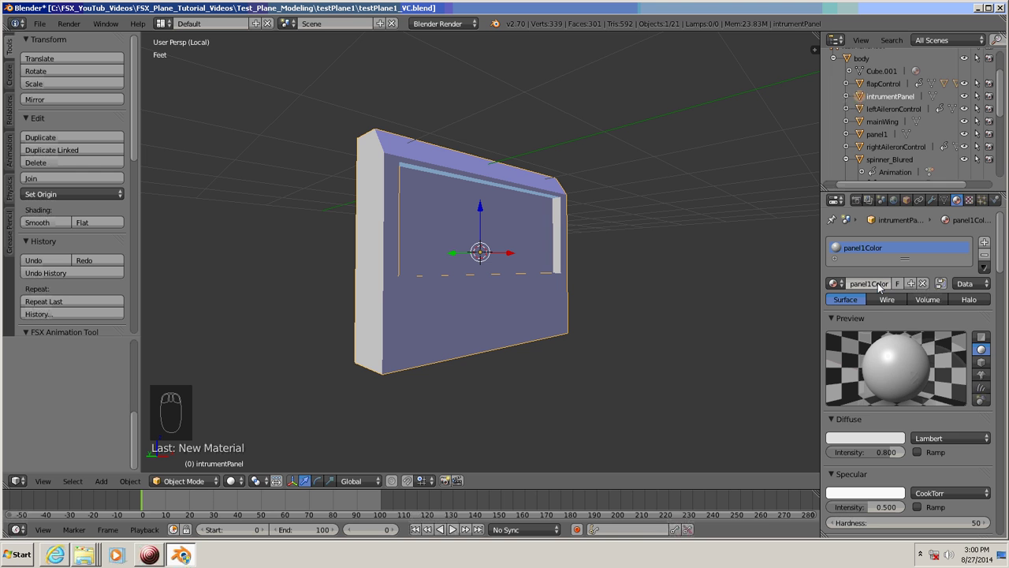
# Step: Give the panel1Color material a dark grey diffuse color, diffuse intensity 1.0 and specular intensity 0.10
pyautogui.click(880, 452)
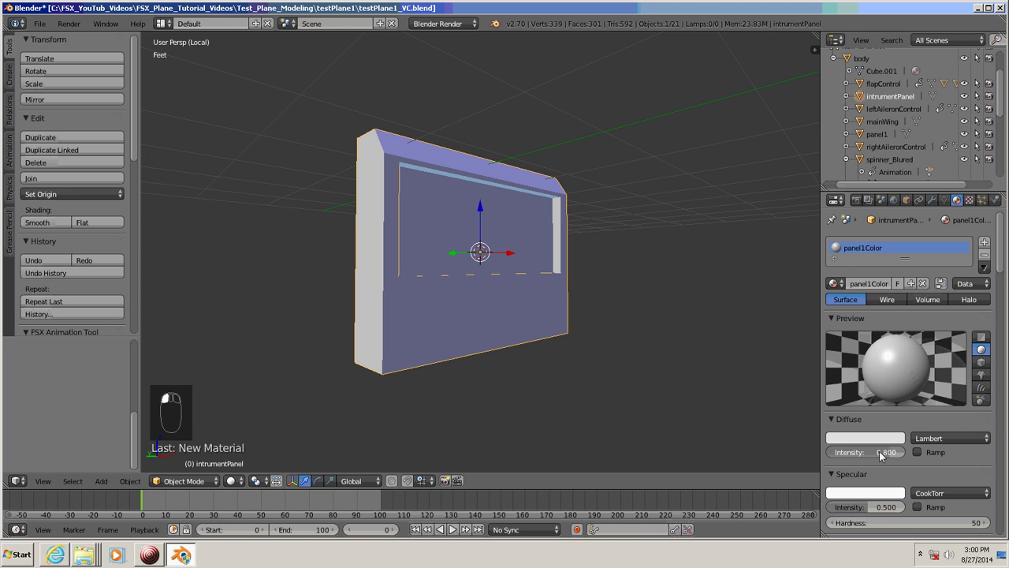
pyautogui.write('1.0')
pyautogui.press('Return')
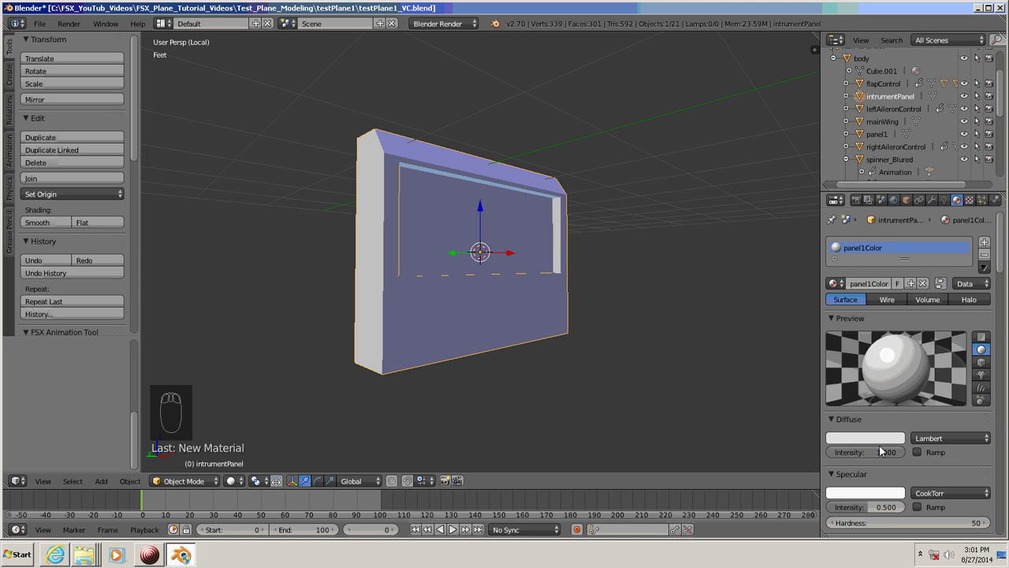
pyautogui.click(883, 506)
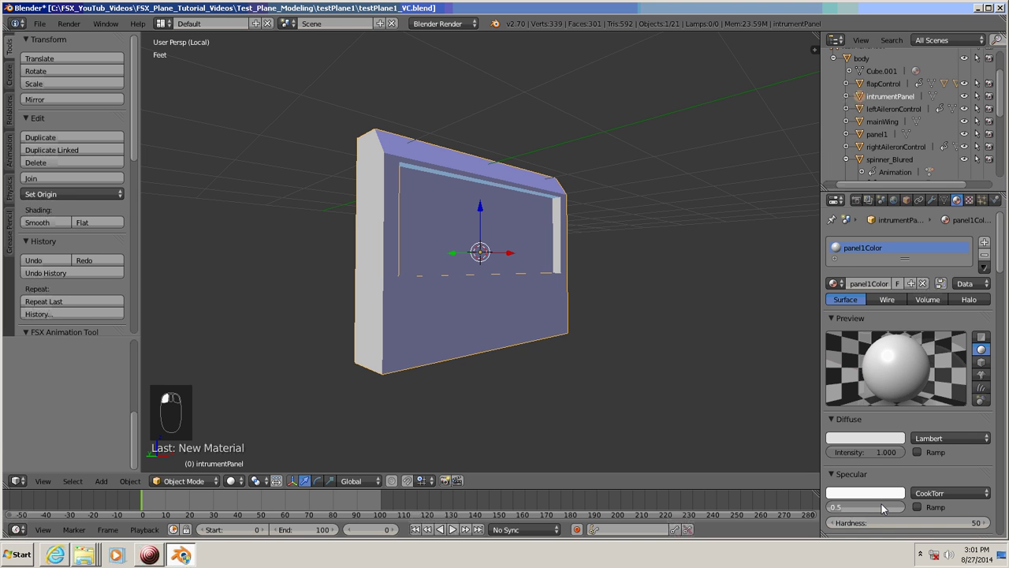
pyautogui.write('0.10')
pyautogui.press('Return')
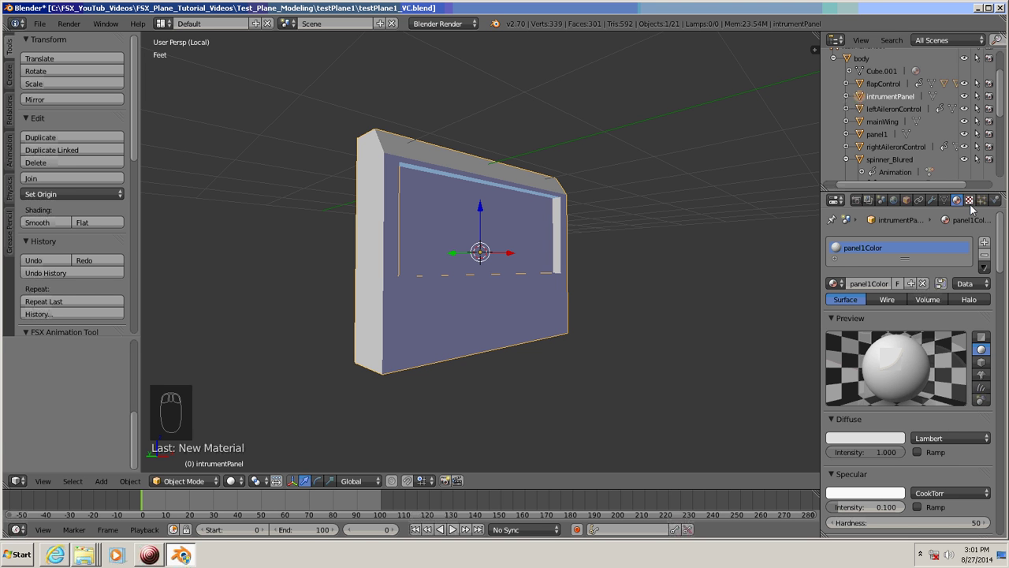
pyautogui.click(864, 438)
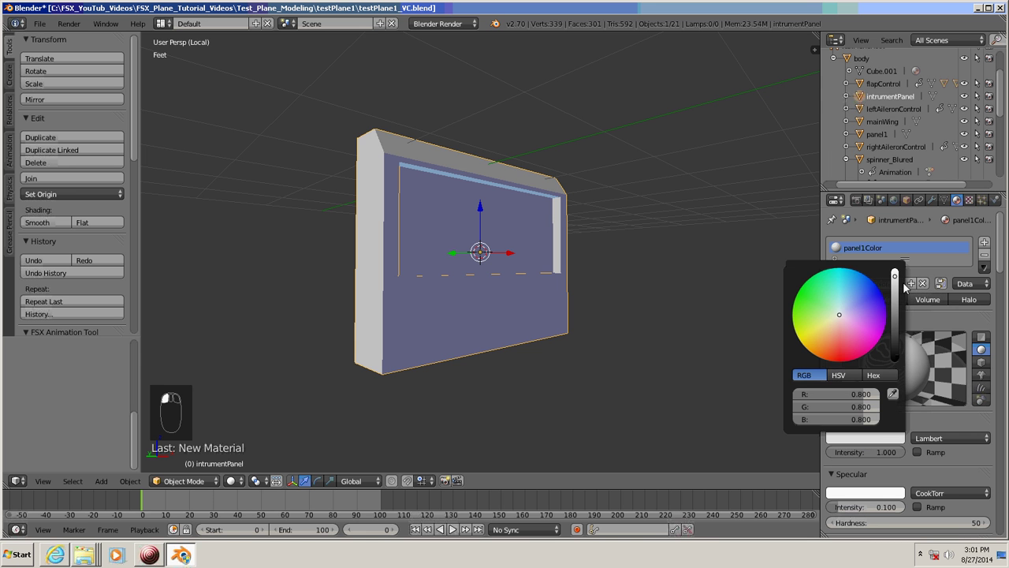
pyautogui.moveTo(895, 278); pyautogui.dragTo(895, 337)
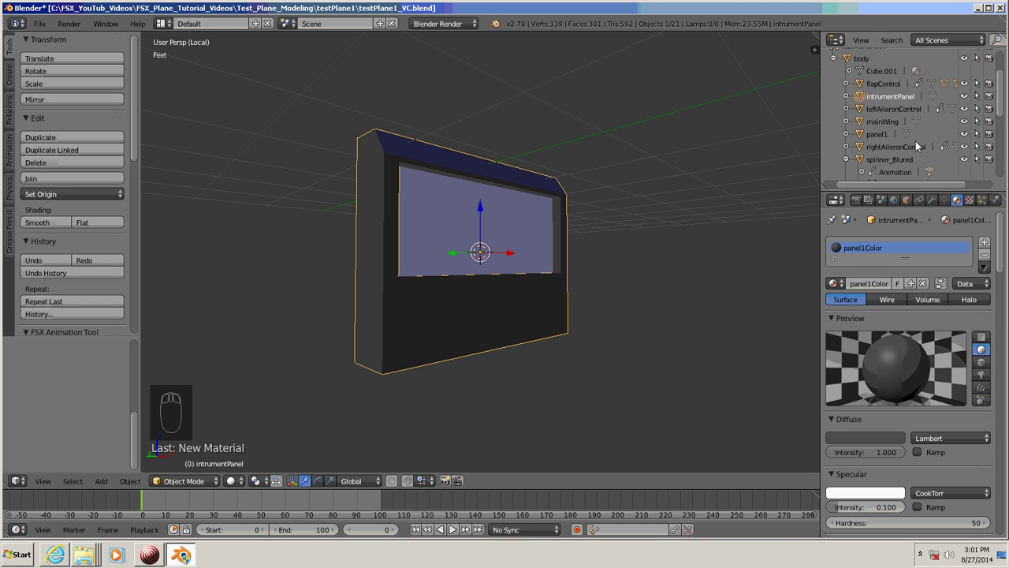
# Step: Select the panel1 object and split the 3D view, making the new area a UV/Image Editor
pyautogui.click(861, 136)
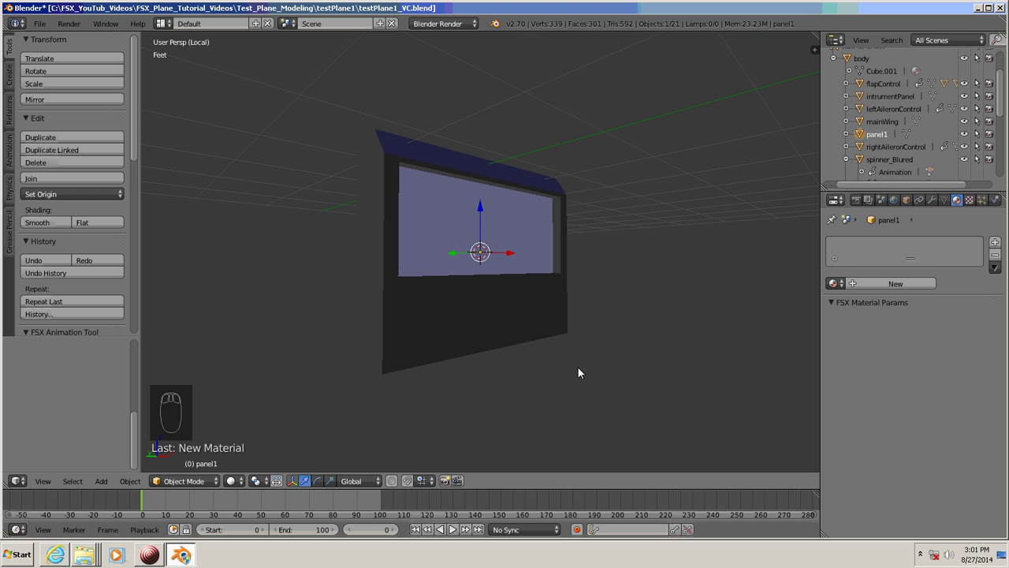
pyautogui.moveTo(577, 366)
pyautogui.mouseDown(button='middle')
pyautogui.moveTo(465, 385)
pyautogui.moveTo(513, 376)
pyautogui.mouseUp(button='middle')
pyautogui.scroll(-2, 507, 371)
pyautogui.scroll(1, 506, 370)
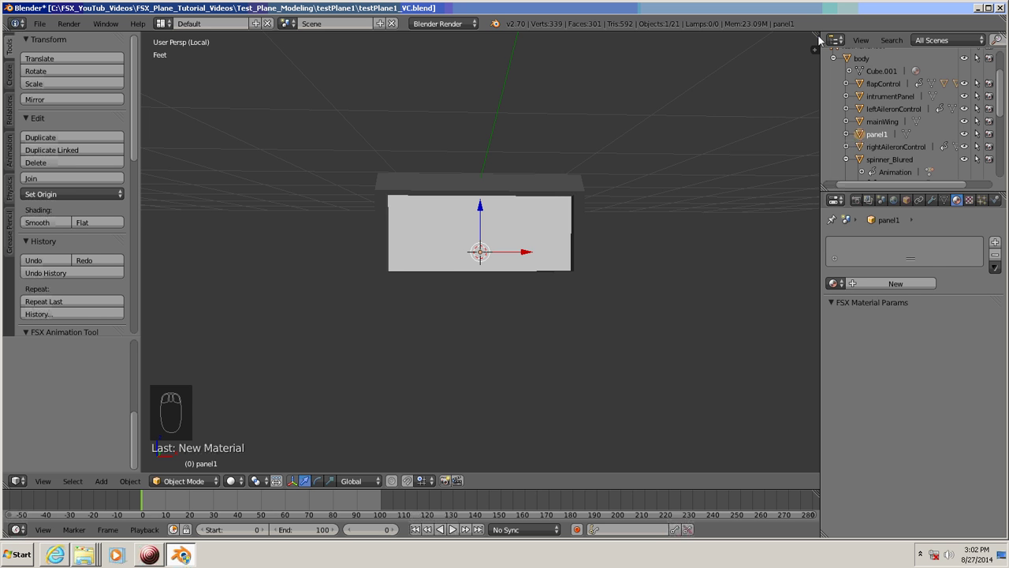
pyautogui.moveTo(819, 40); pyautogui.dragTo(529, 51)
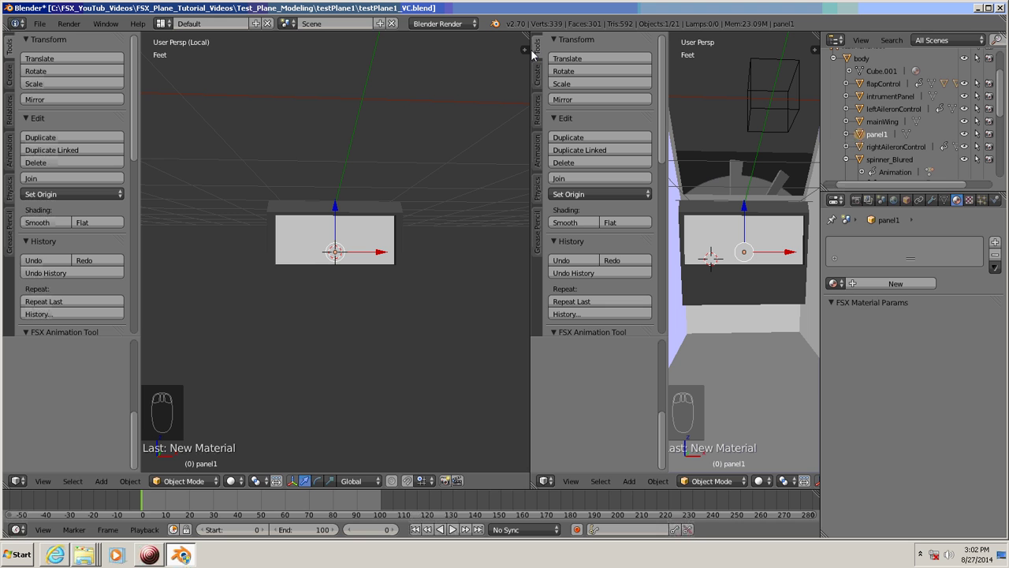
pyautogui.click(544, 481)
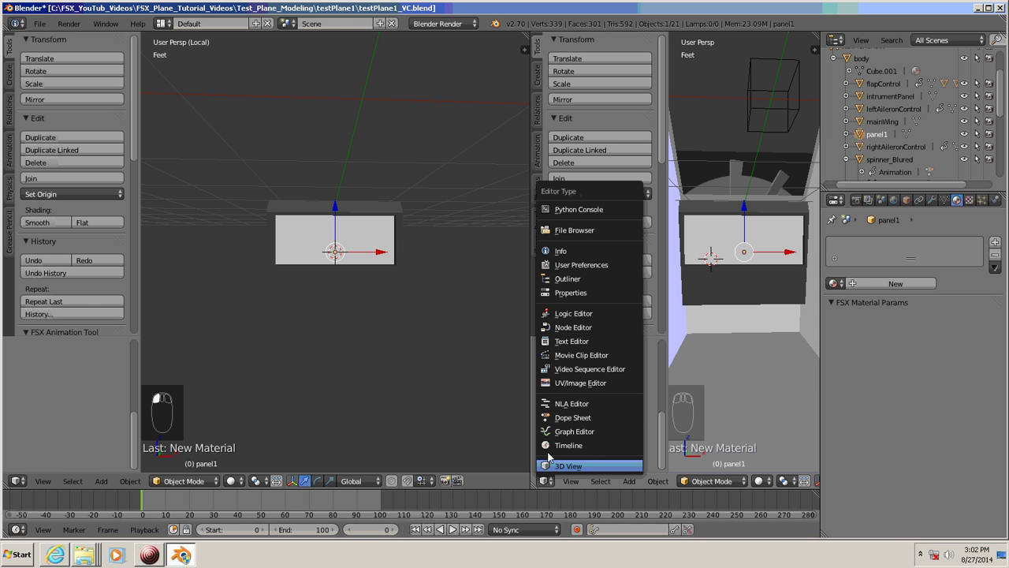
pyautogui.click(558, 384)
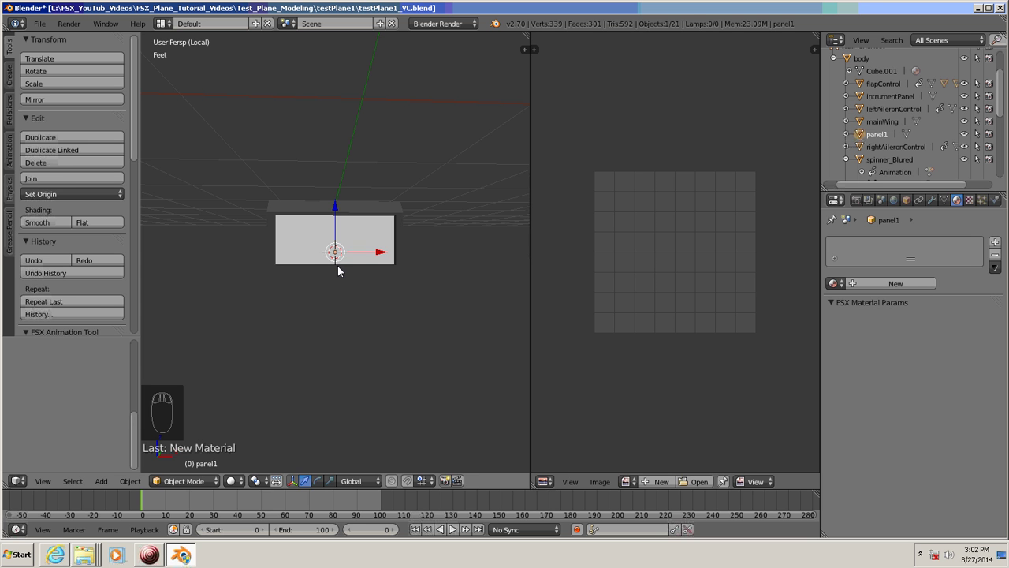
# Step: Unwrap the whole panel1 mesh in Edit Mode using Smart UV Project with its default settings
pyautogui.press('Tab')
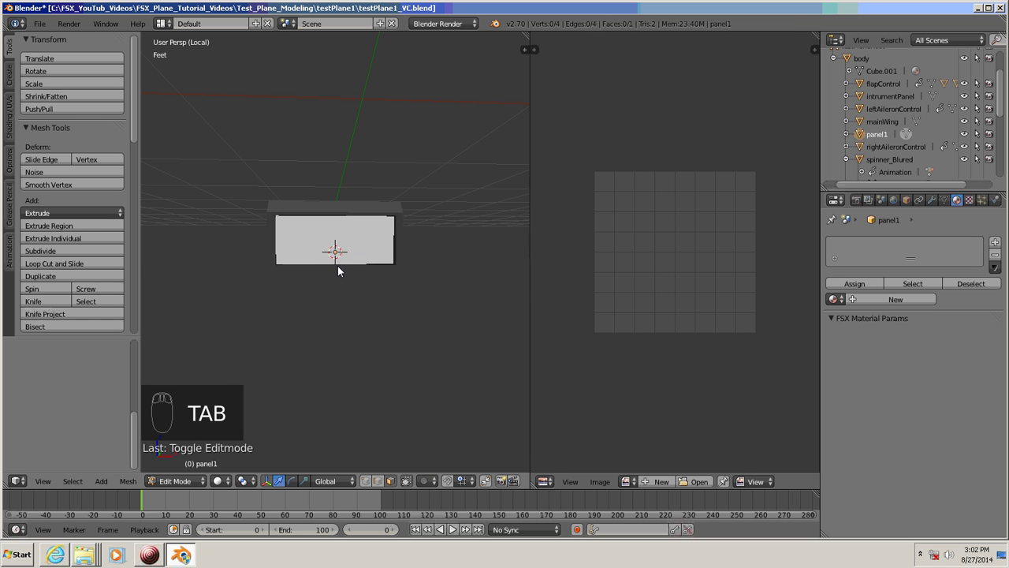
pyautogui.press('a')
pyautogui.press('a')
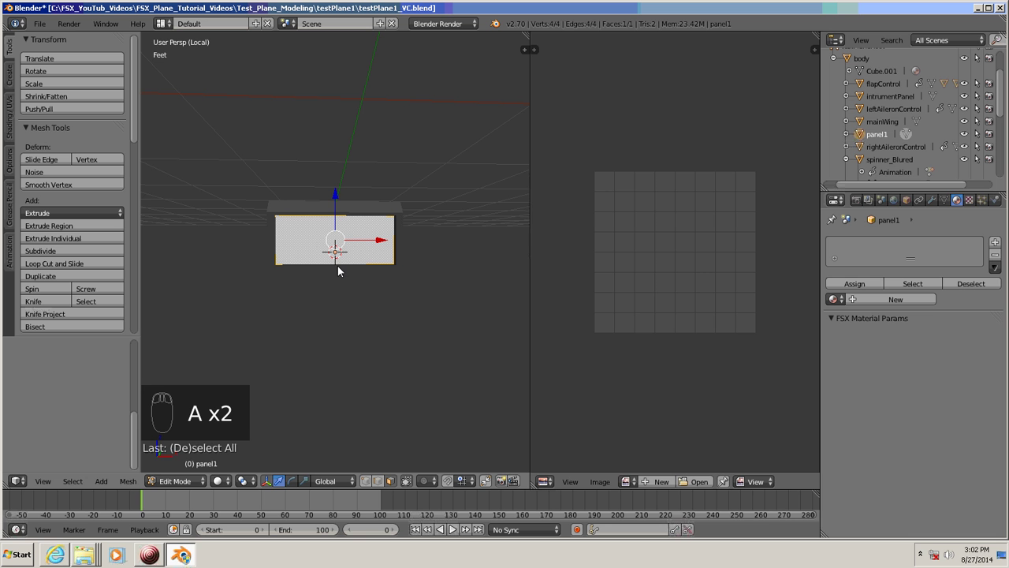
pyautogui.click(127, 481)
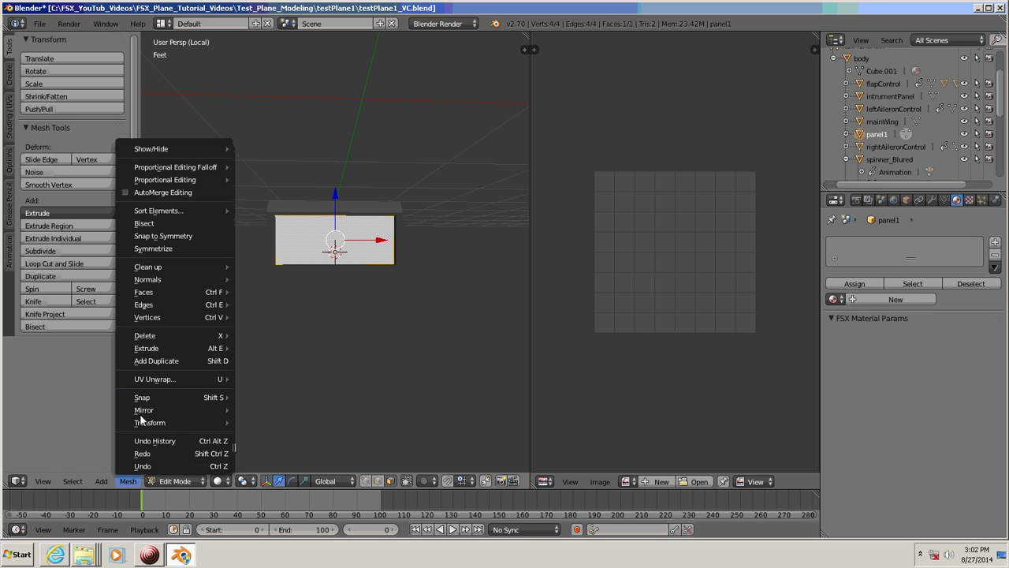
pyautogui.moveTo(153, 379)
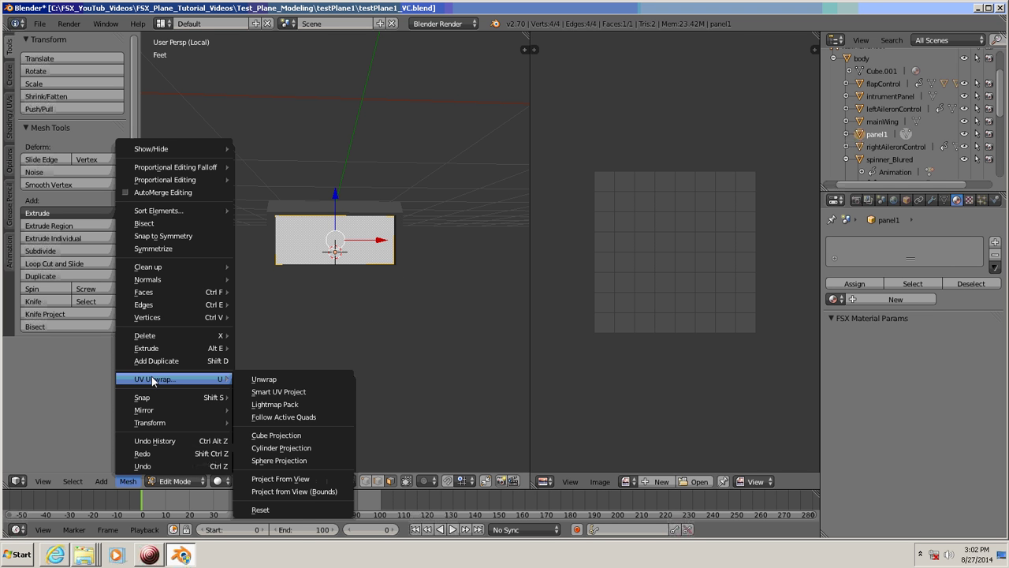
pyautogui.click(285, 392)
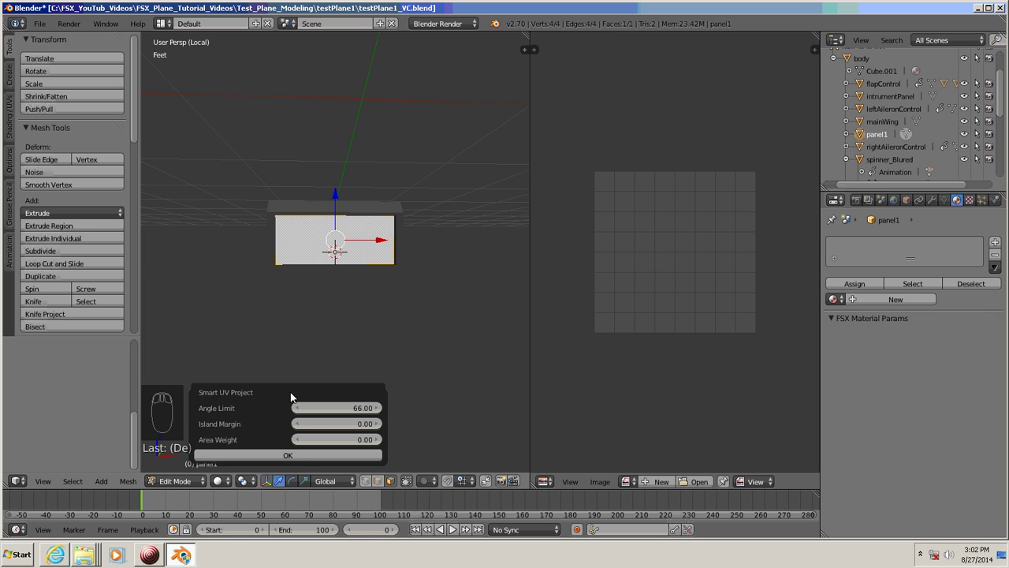
pyautogui.click(286, 454)
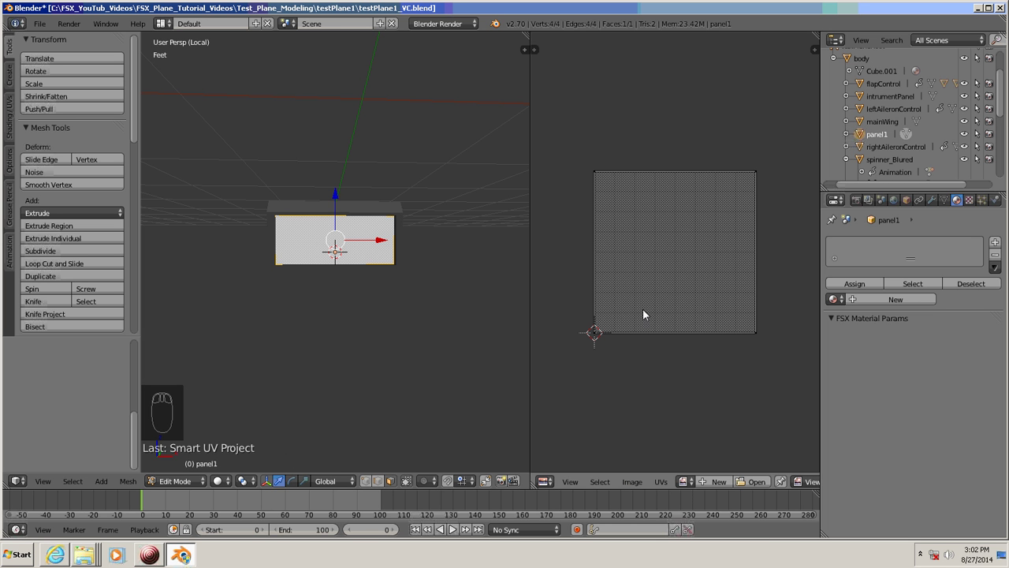
# Step: Add a new material to panel1 and name it $panel1Color
pyautogui.click(885, 297)
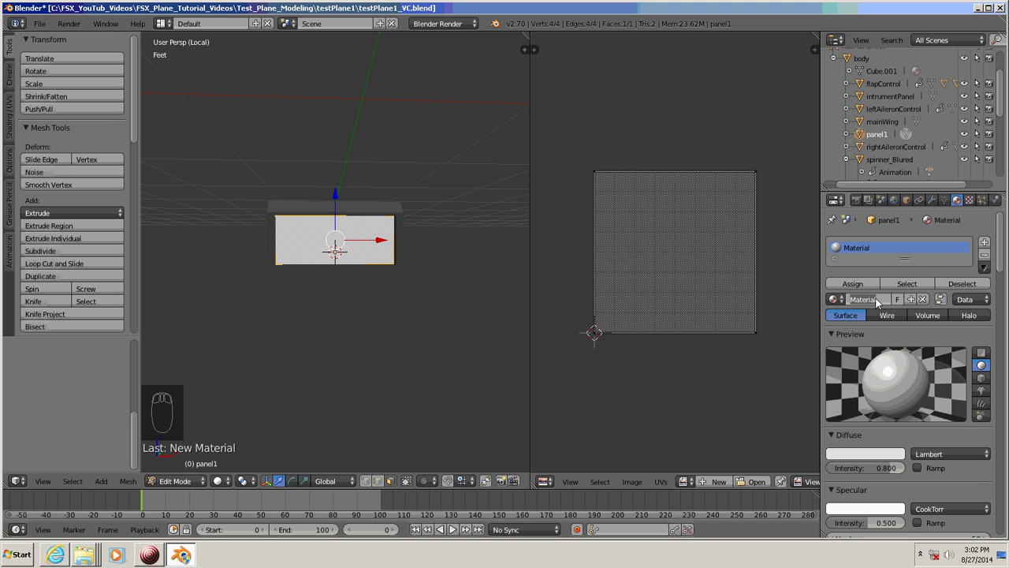
pyautogui.doubleClick(863, 299)
pyautogui.write('panel')
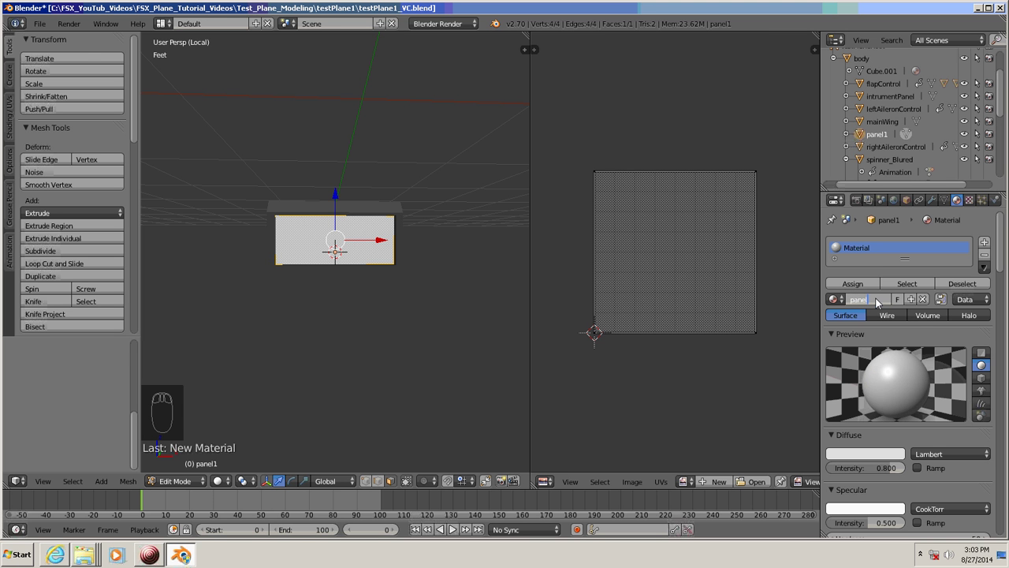
pyautogui.press('BackSpace')
pyautogui.press('BackSpace')
pyautogui.press('BackSpace')
pyautogui.press('BackSpace')
pyautogui.press('BackSpace')
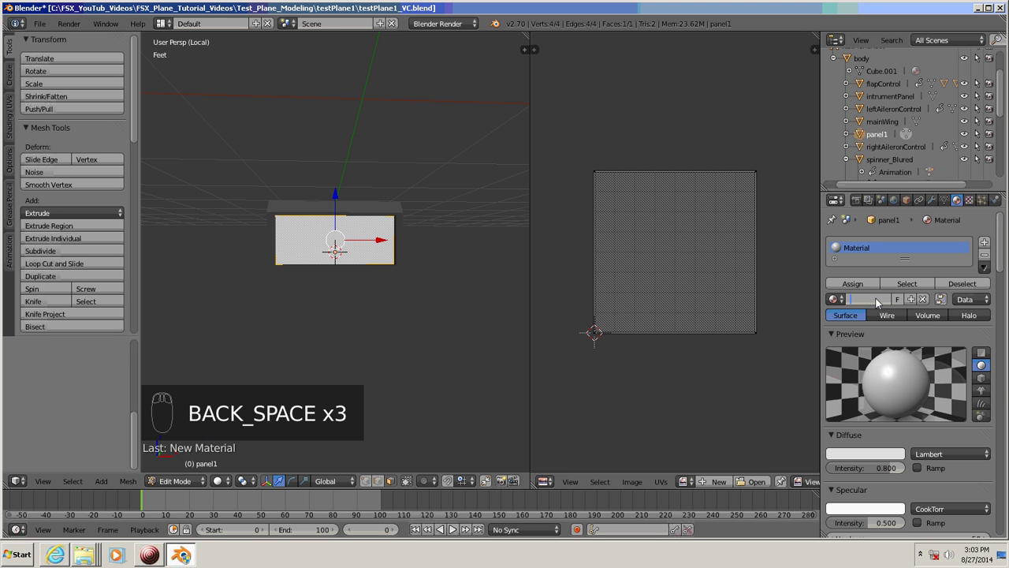
pyautogui.write('Spanel1')
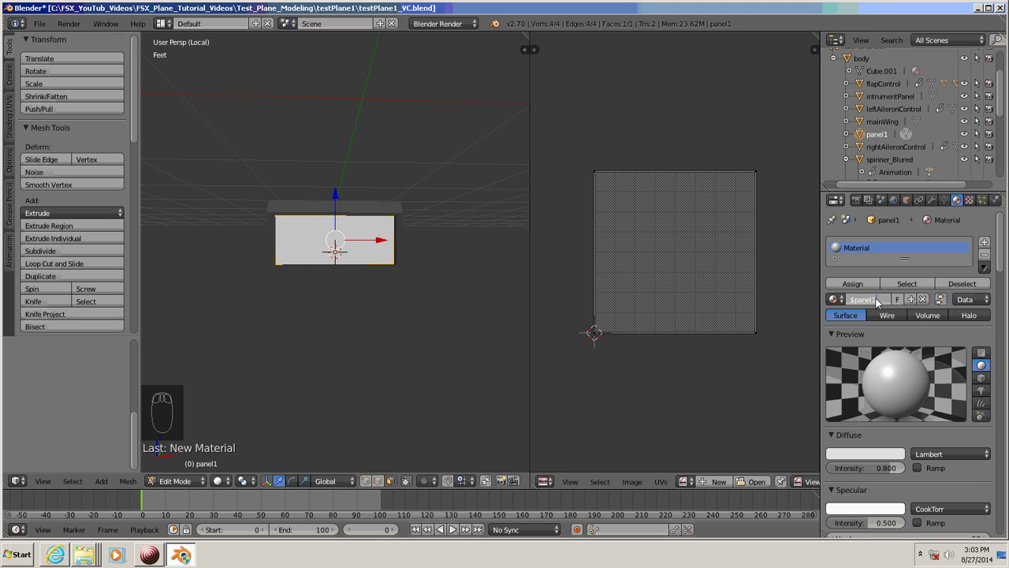
pyautogui.write('Color')
pyautogui.press('Return')
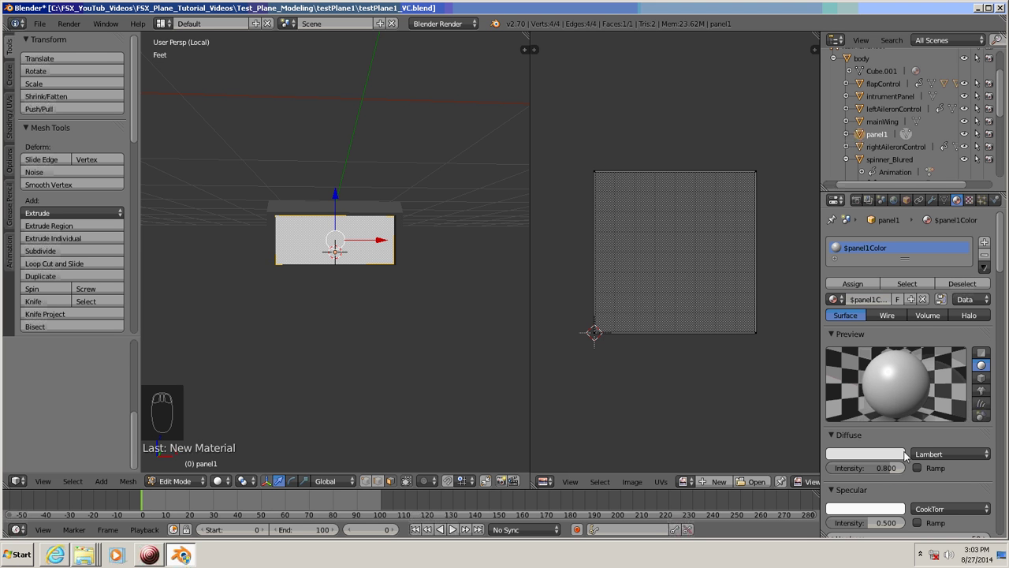
# Step: Set the $panel1Color material's diffuse intensity to 1.0 and specular intensity to 0.10
pyautogui.moveTo(872, 464); pyautogui.dragTo(872, 464)
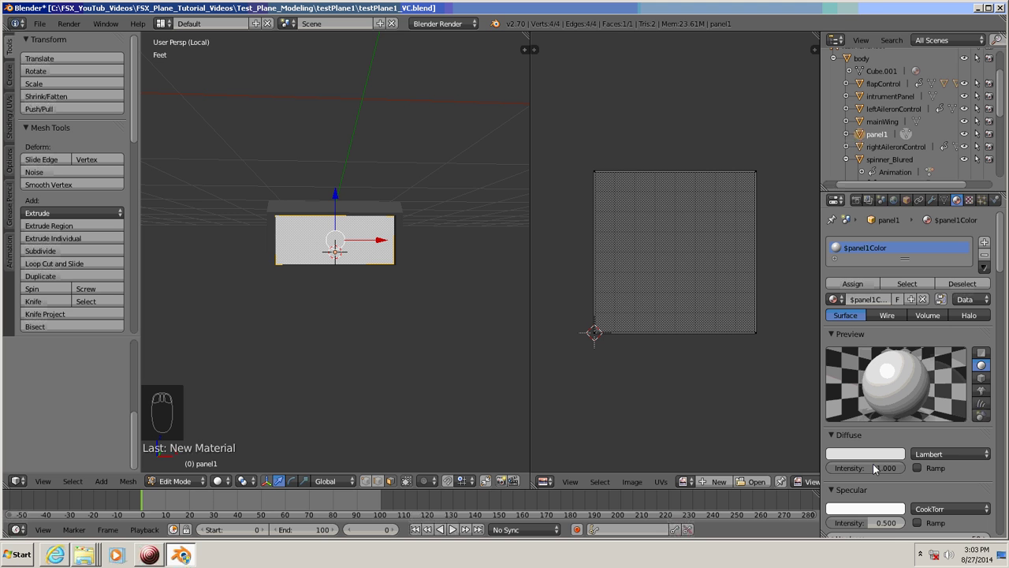
pyautogui.click(880, 524)
pyautogui.write('0.10')
pyautogui.press('Return')
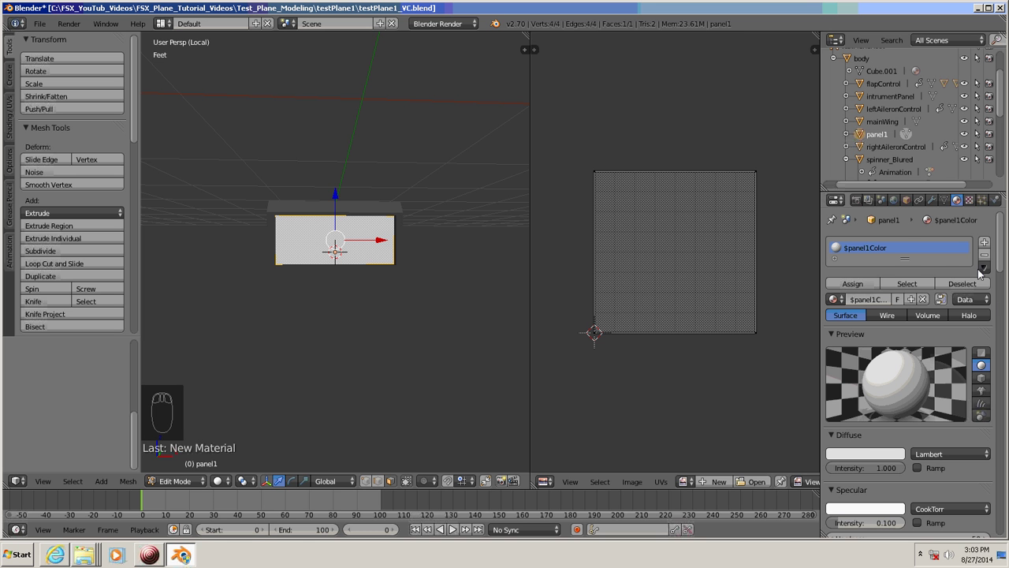
# Step: Enable the FSX Material Params for $panel1Color and set its framebuffer blend to transparent
pyautogui.moveTo(1001, 242)
pyautogui.mouseDown()
pyautogui.moveTo(1005, 394)
pyautogui.moveTo(1005, 354)
pyautogui.mouseUp()
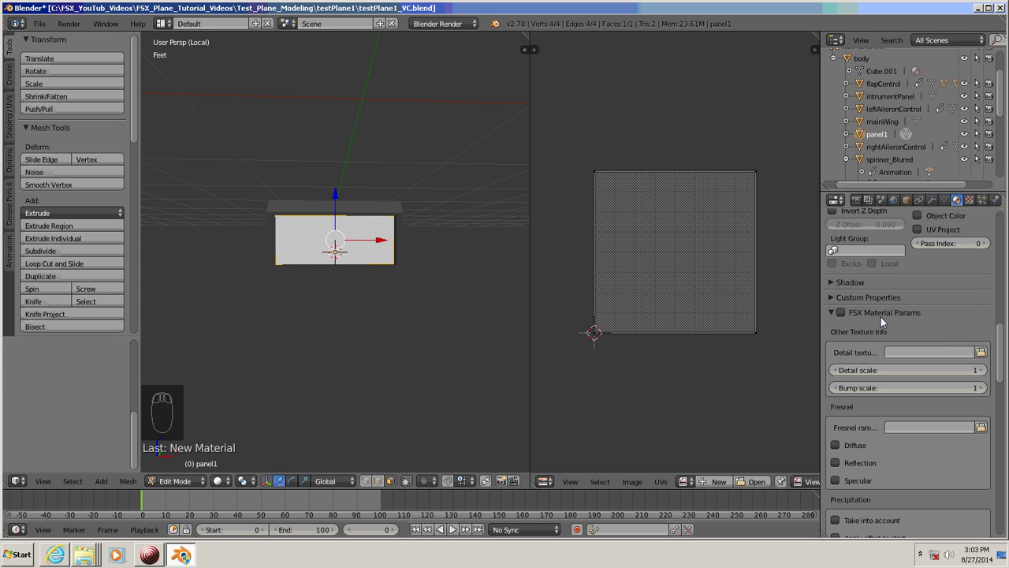
pyautogui.click(840, 311)
pyautogui.moveTo(1002, 359); pyautogui.dragTo(1002, 380)
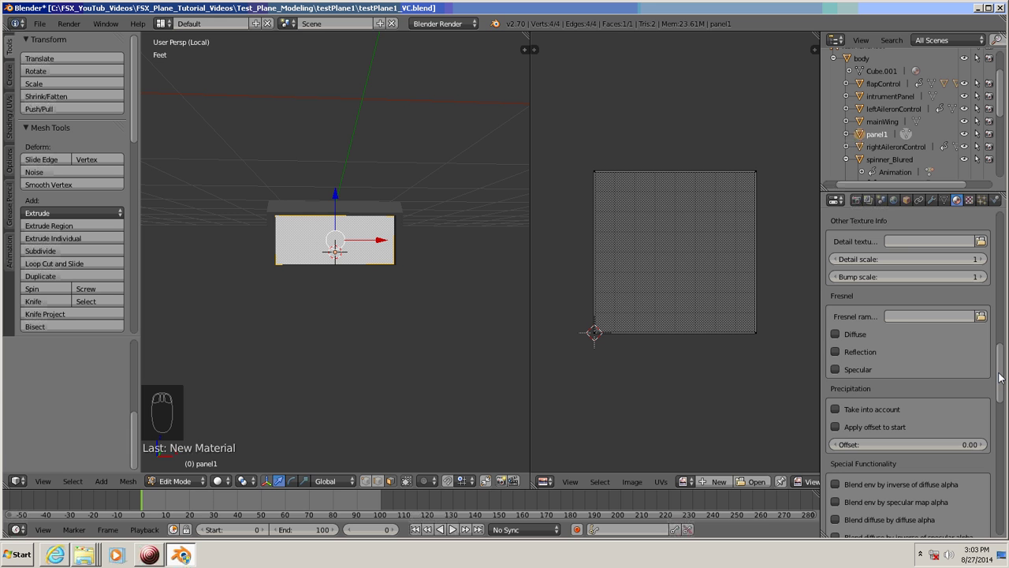
pyautogui.moveTo(1001, 378); pyautogui.dragTo(1001, 383)
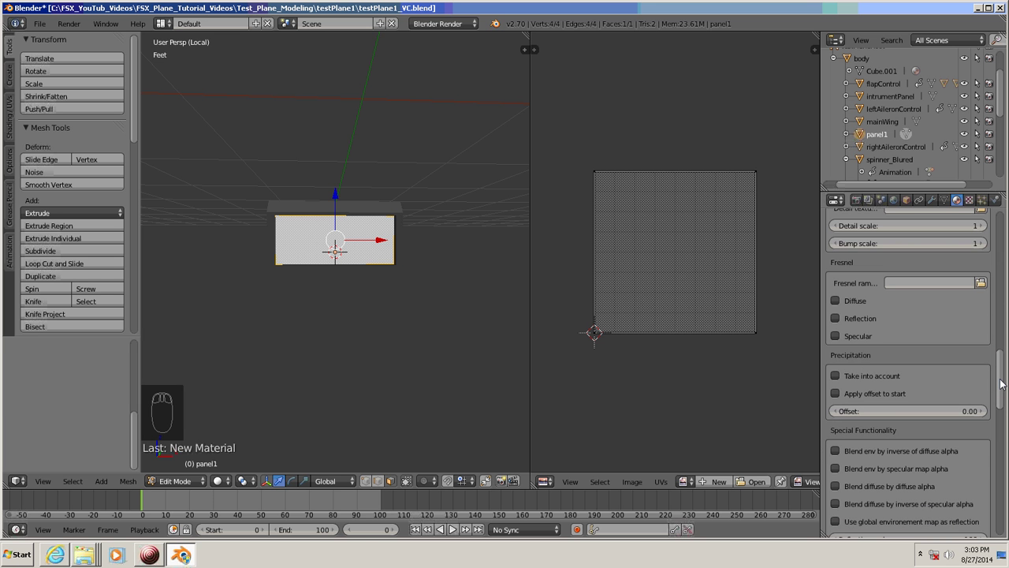
pyautogui.scroll(-4, 1001, 384)
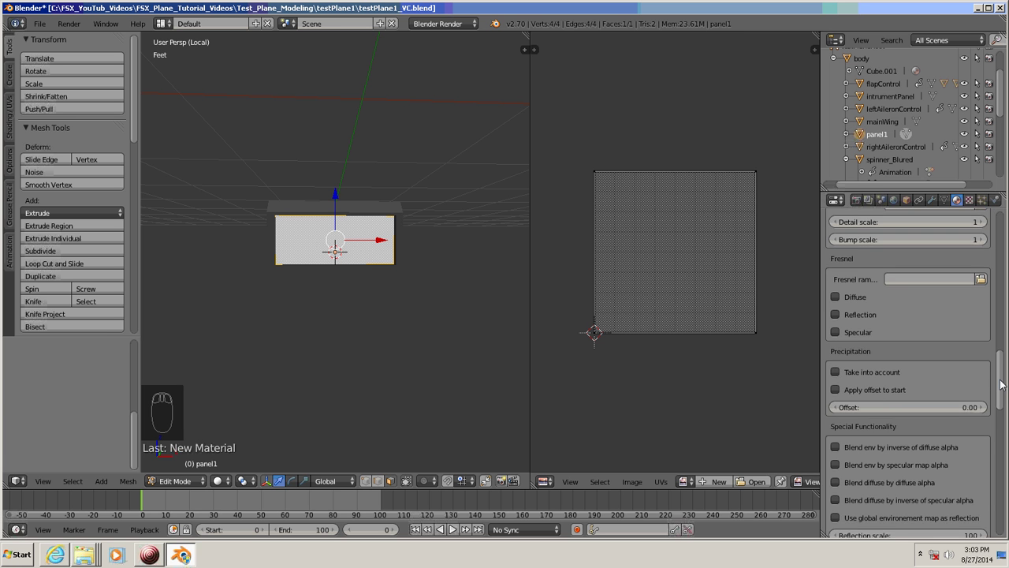
pyautogui.moveTo(1001, 401); pyautogui.dragTo(1006, 447)
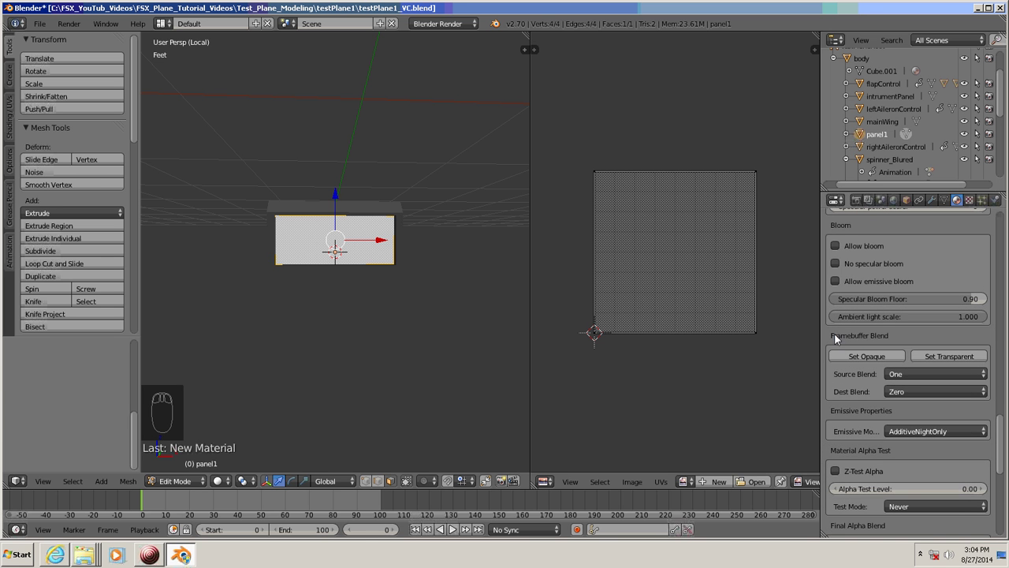
pyautogui.click(965, 359)
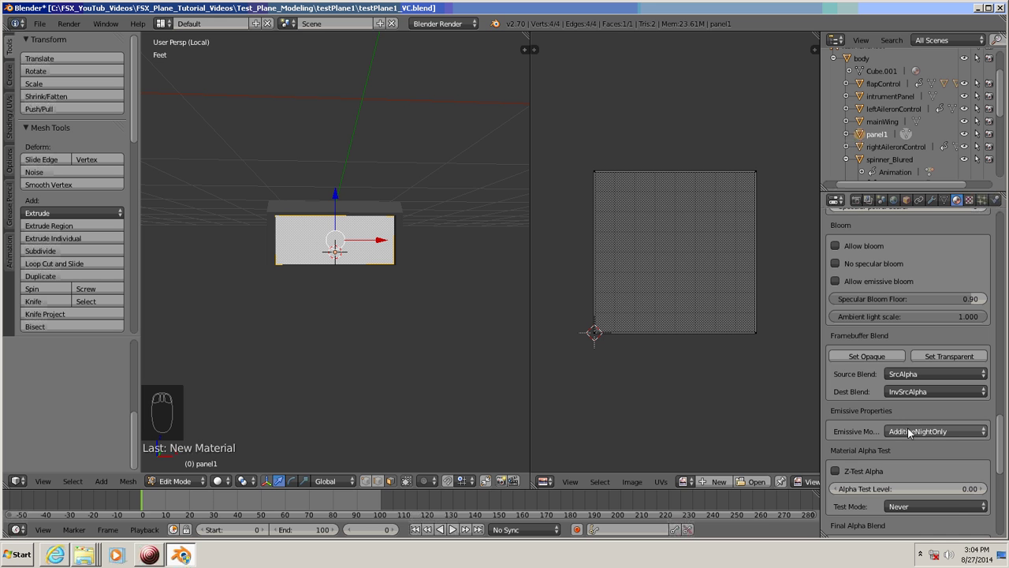
# Step: Keep the emissive mode at AdditiveNightOnly and mark $panel1Color as a virtual cockpit panel texture
pyautogui.click(958, 429)
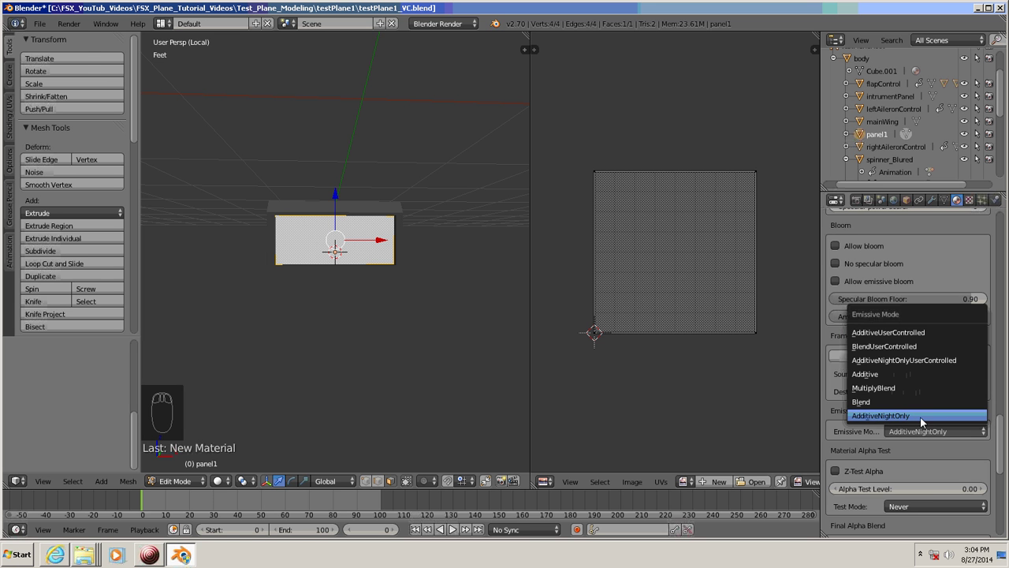
pyautogui.press('Escape')
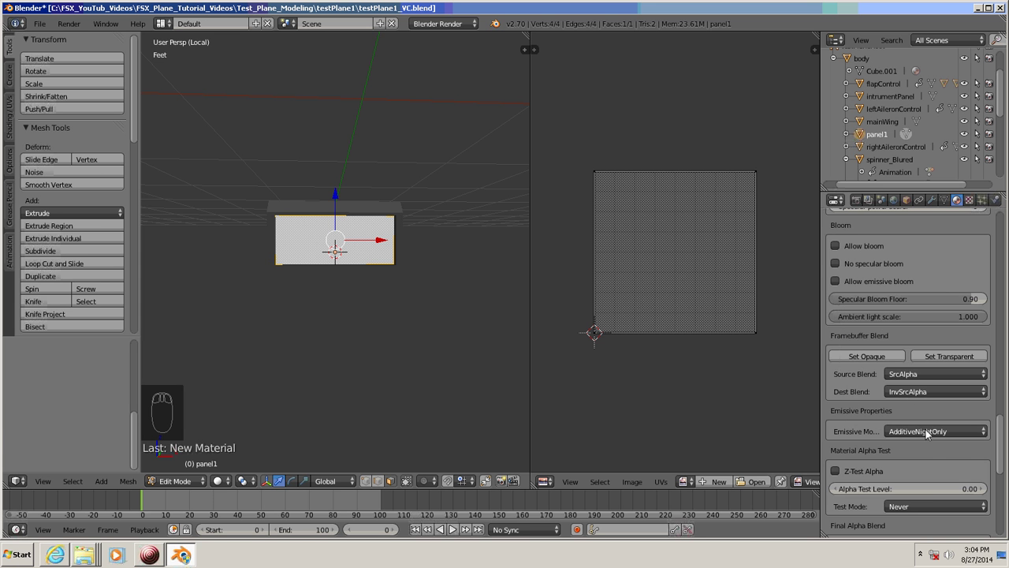
pyautogui.moveTo(1002, 442); pyautogui.dragTo(998, 514)
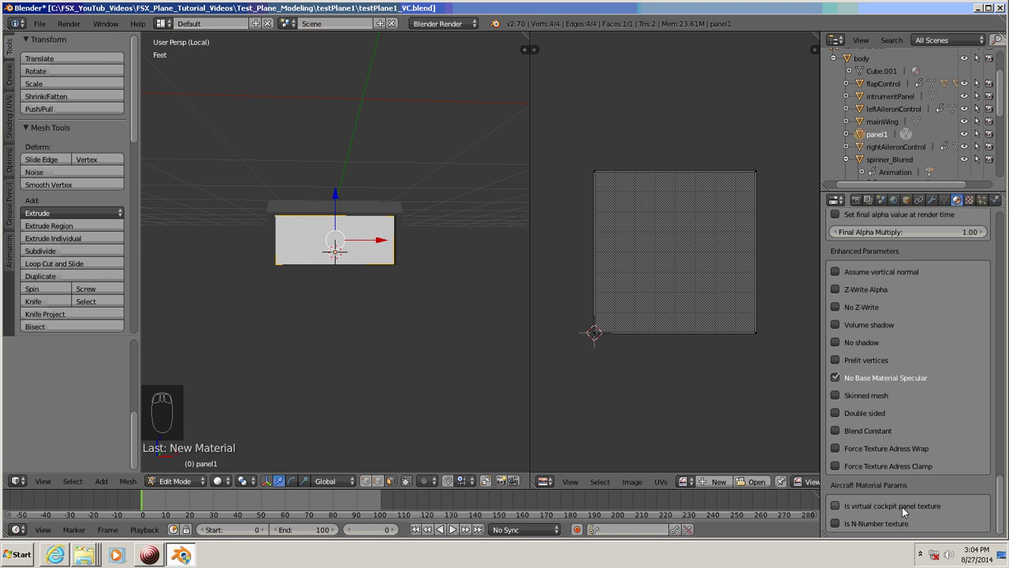
pyautogui.click(836, 506)
# Step: Add a new texture to $panel1Color, name it VC_$P1Texutre and set its type to Image or Movie
pyautogui.moveTo(999, 510); pyautogui.dragTo(1002, 216)
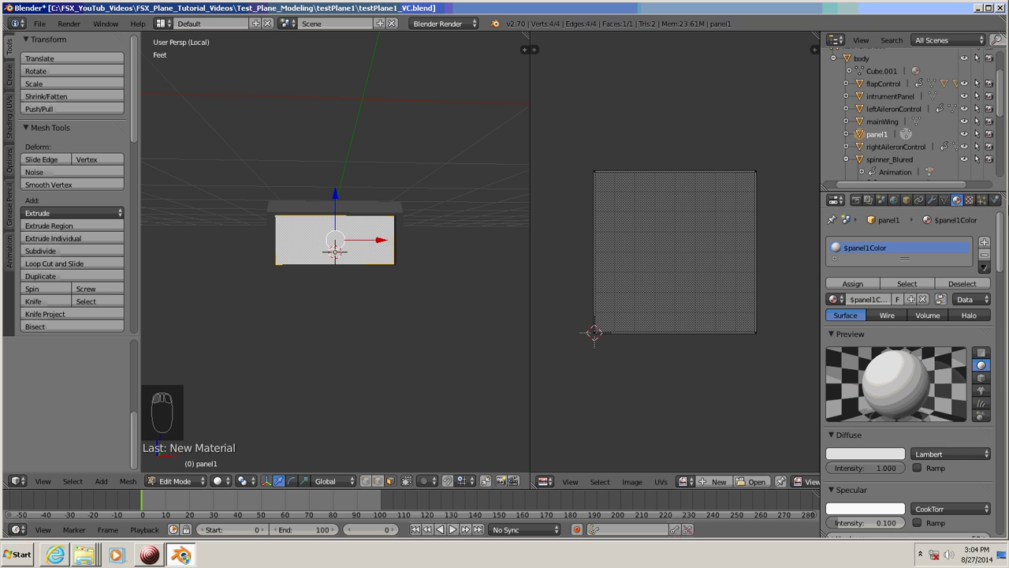
pyautogui.click(969, 200)
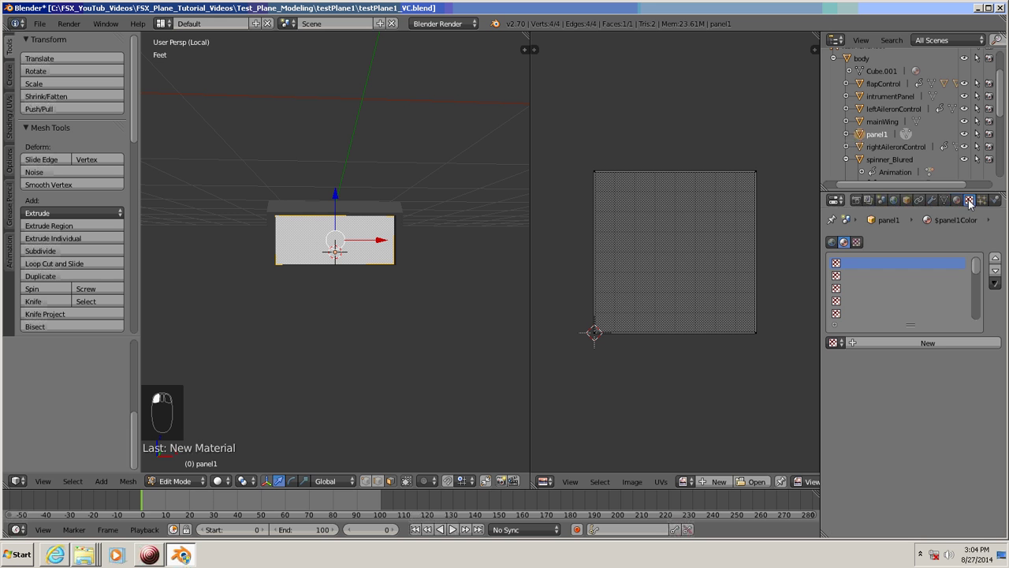
pyautogui.click(897, 343)
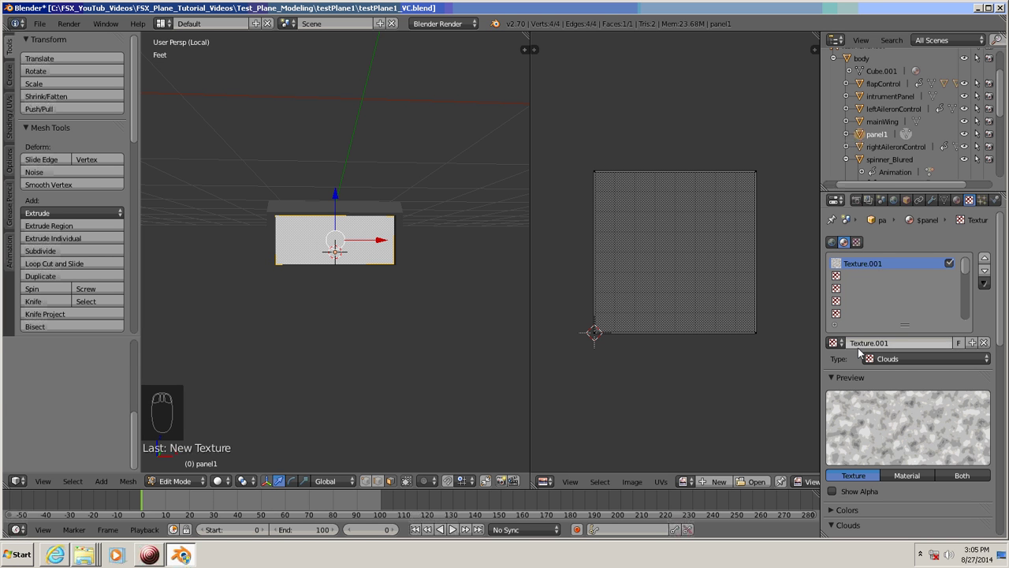
pyautogui.click(892, 343)
pyautogui.write('VC')
pyautogui.write('ture')
pyautogui.press('Return')
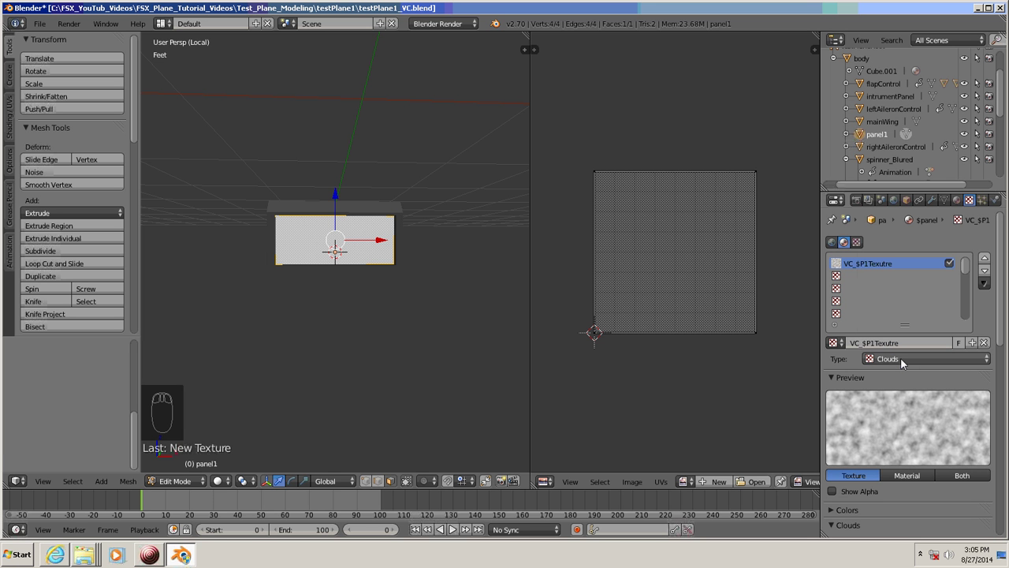
pyautogui.click(900, 358)
pyautogui.click(919, 276)
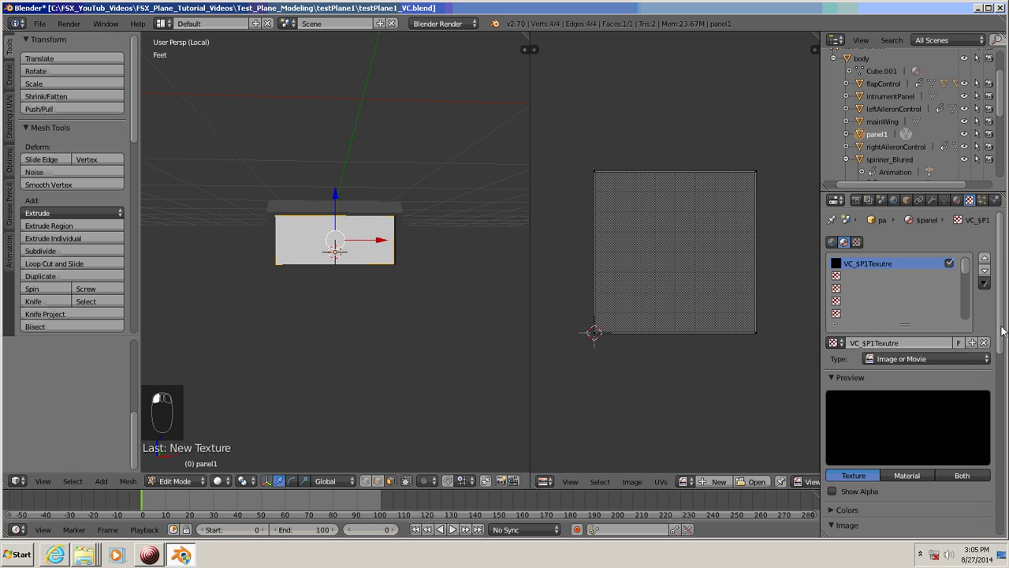
# Step: Load $P1.bmp from the testPlane1 textures folder as the texture's image
pyautogui.scroll(-8, 997, 315)
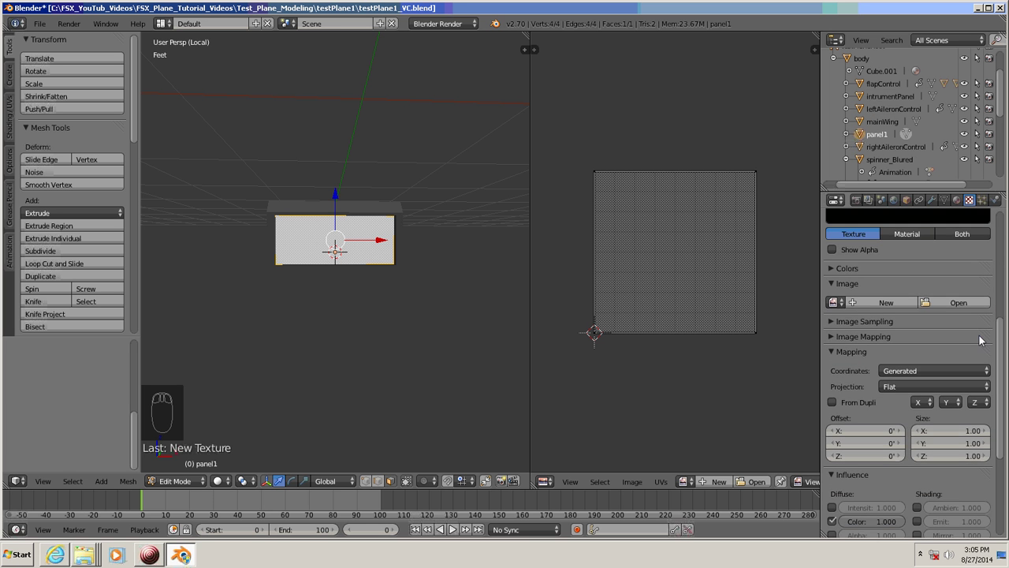
pyautogui.click(949, 302)
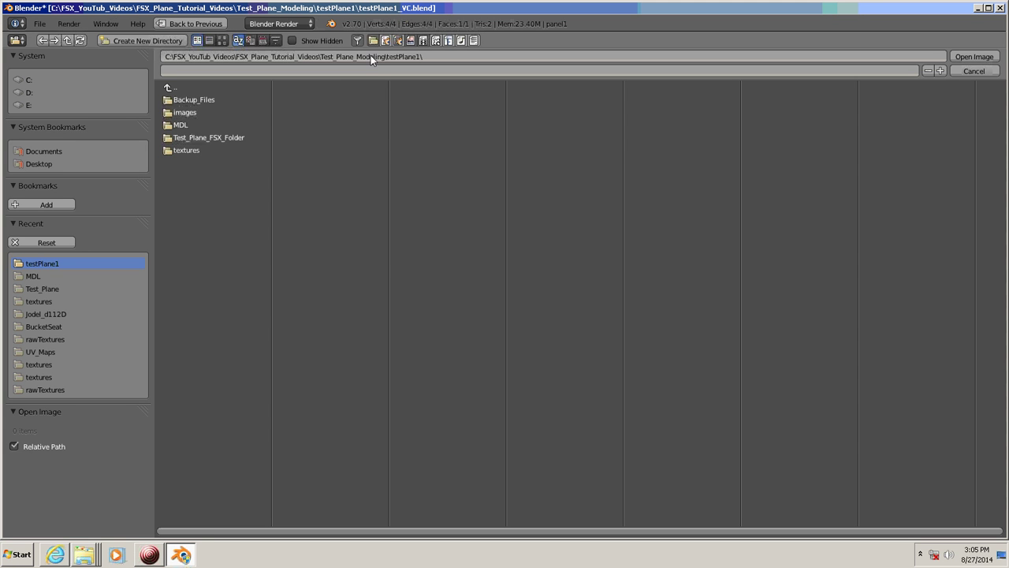
pyautogui.click(175, 149)
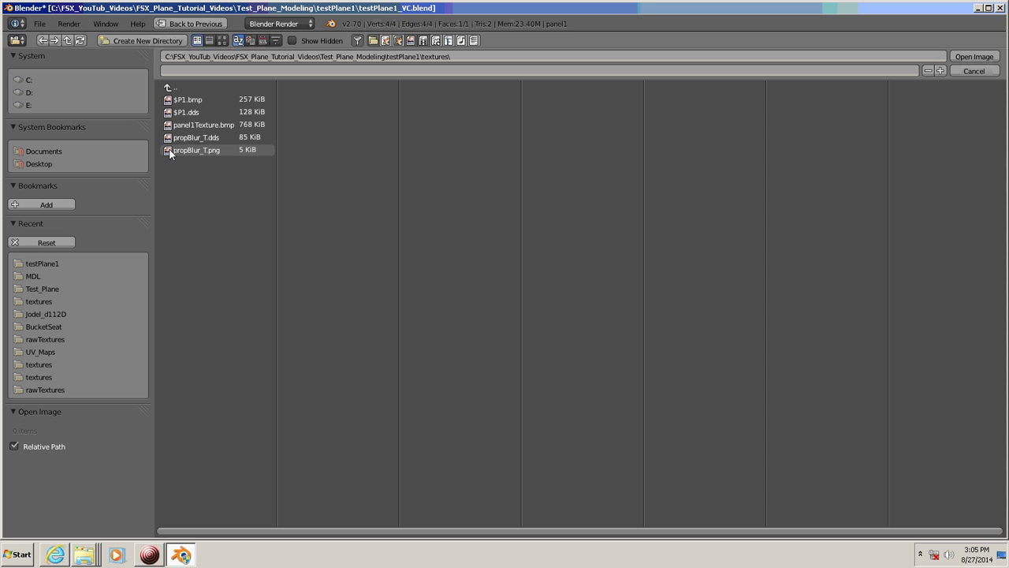
pyautogui.click(201, 101)
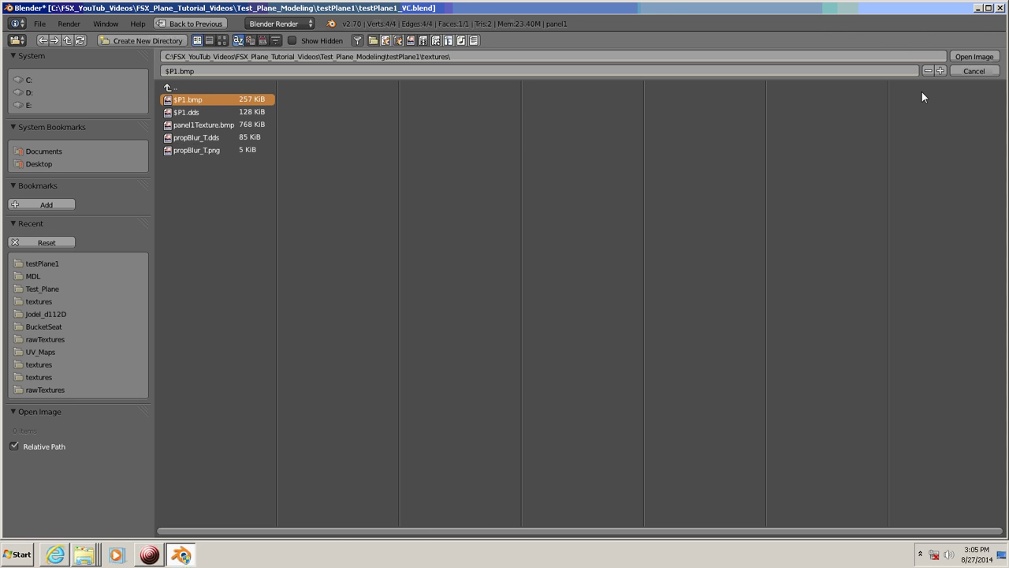
pyautogui.click(987, 58)
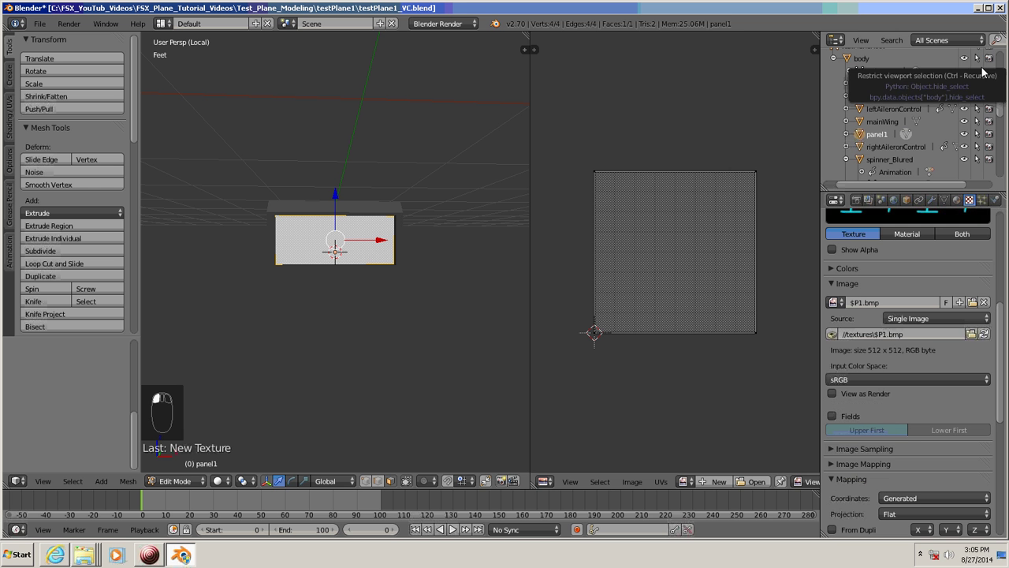
# Step: Set the texture's mapping coordinates to UV and choose UVMap as its map
pyautogui.moveTo(1000, 352); pyautogui.dragTo(1000, 425)
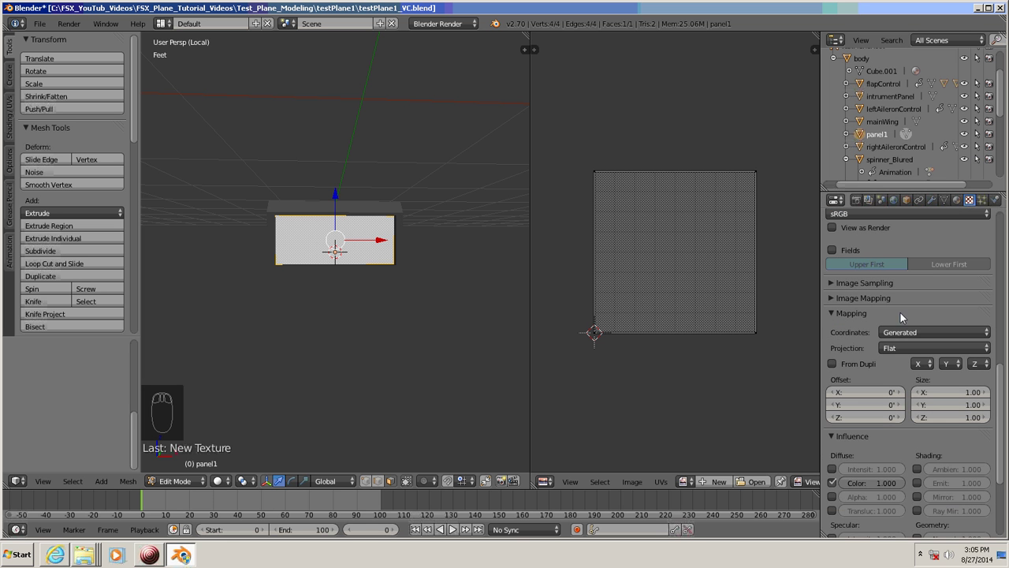
pyautogui.click(948, 331)
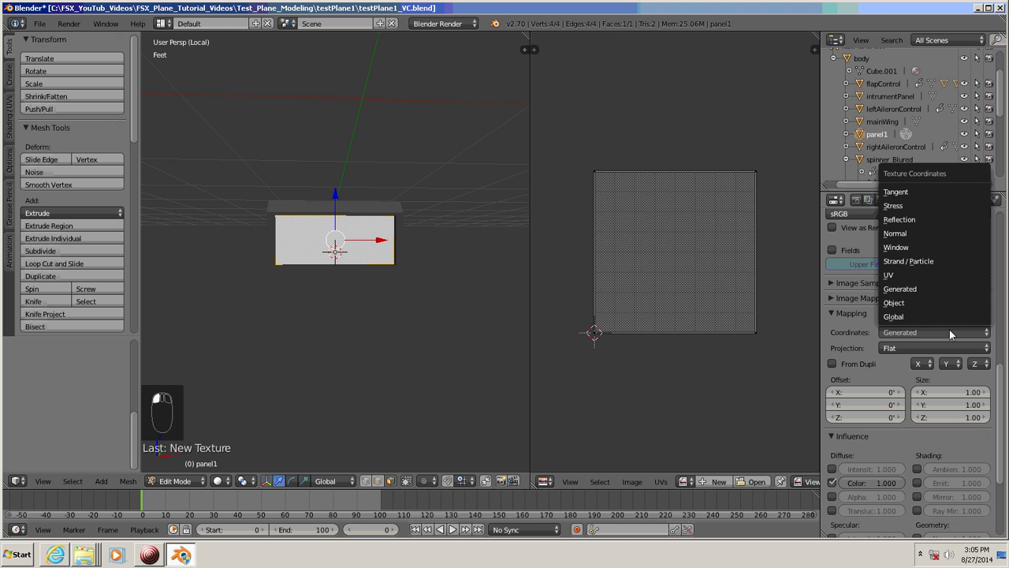
pyautogui.click(920, 276)
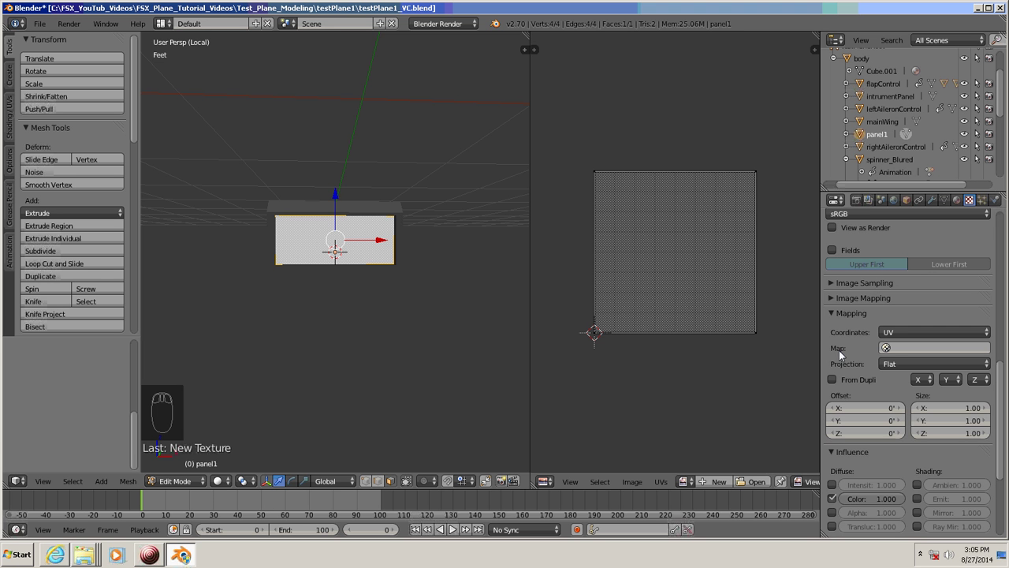
pyautogui.click(942, 349)
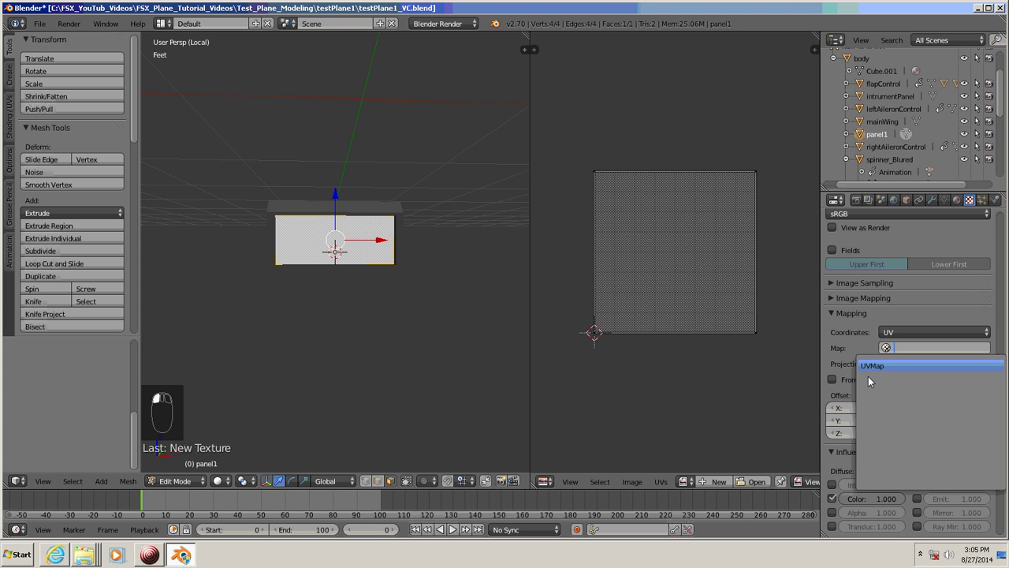
pyautogui.click(906, 364)
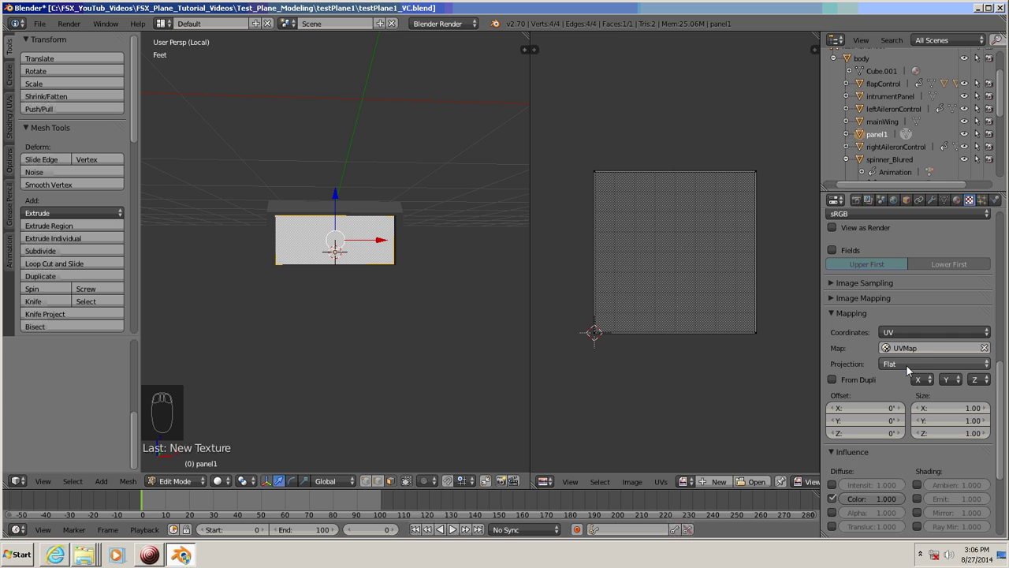
pyautogui.moveTo(1004, 394); pyautogui.dragTo(1001, 260)
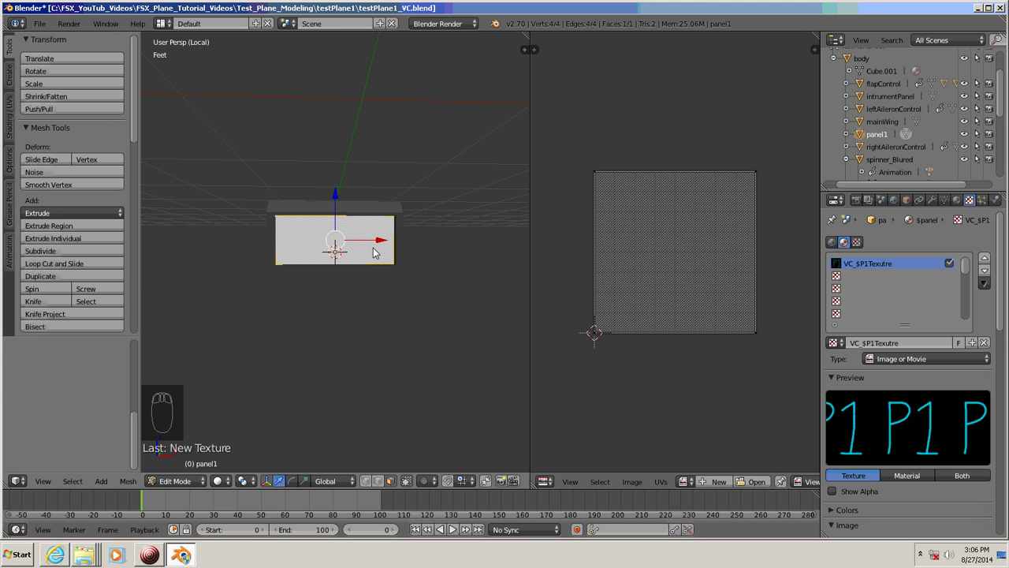
# Step: Assign the $P1.bmp image to panel1's unwrapped face in the UV/Image Editor
pyautogui.click(682, 481)
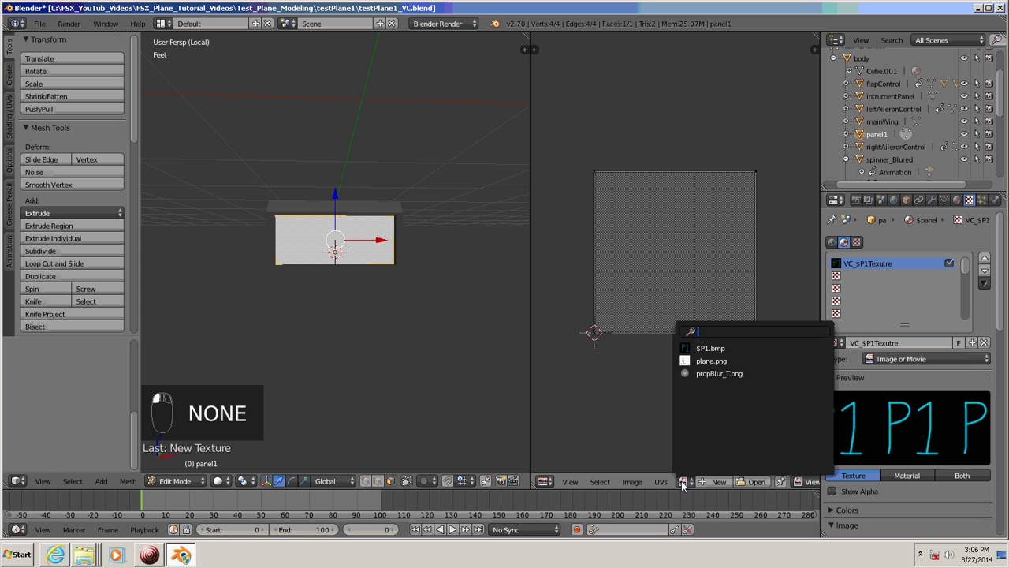
pyautogui.click(689, 349)
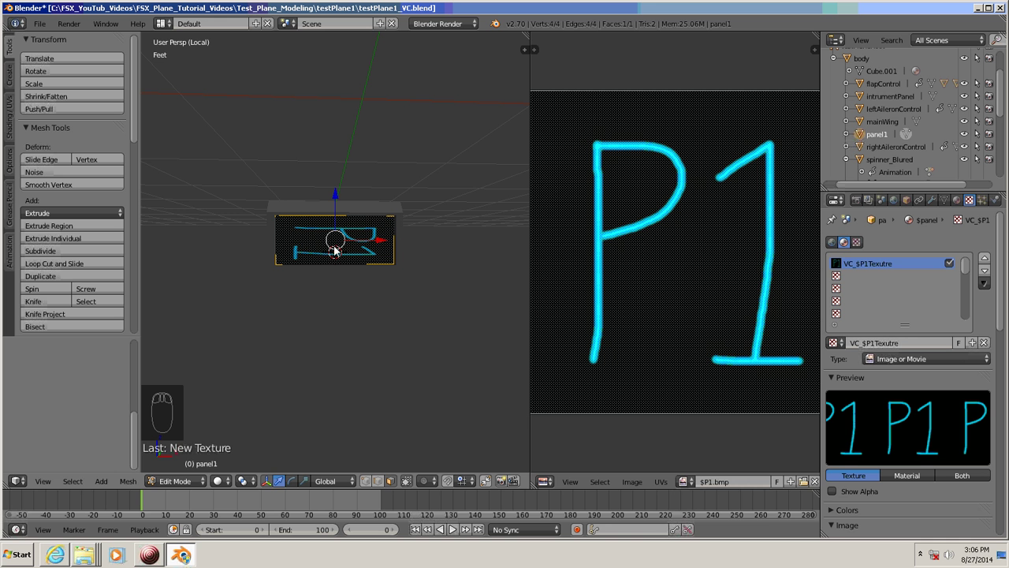
pyautogui.scroll(-3, 653, 298)
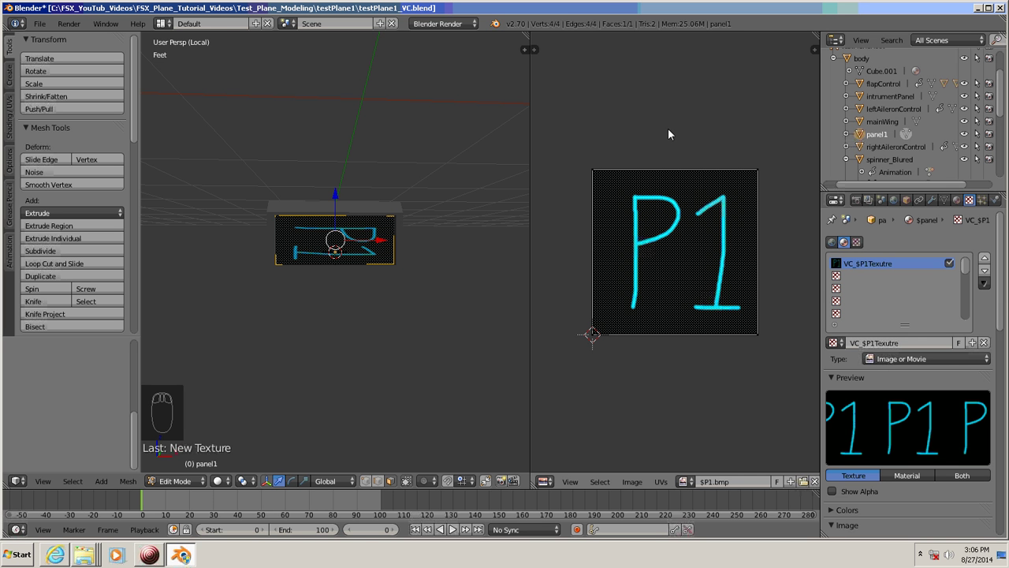
# Step: Select all of panel1's UVs and rotate them by 90 degrees
pyautogui.press('a')
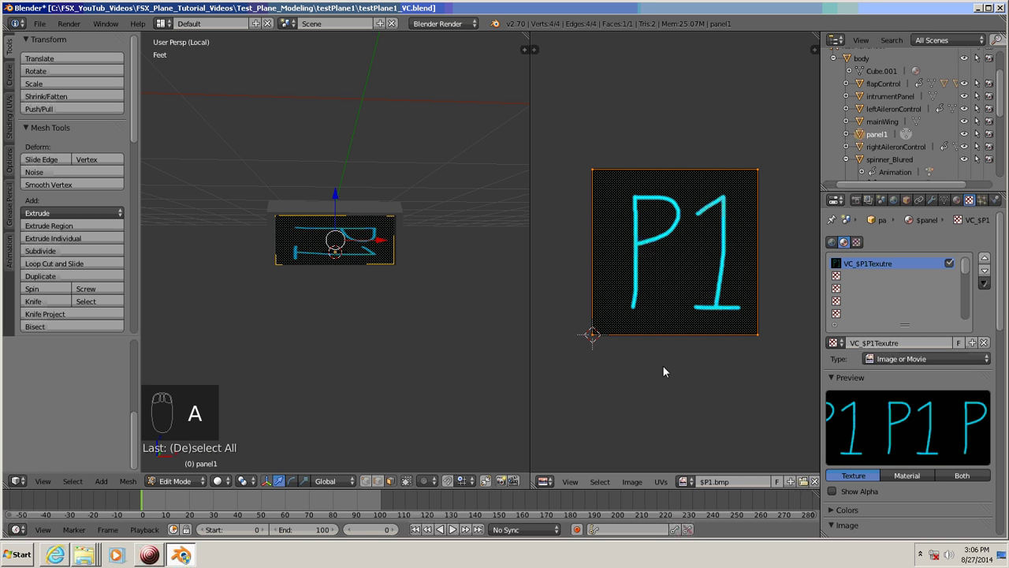
pyautogui.press('r')
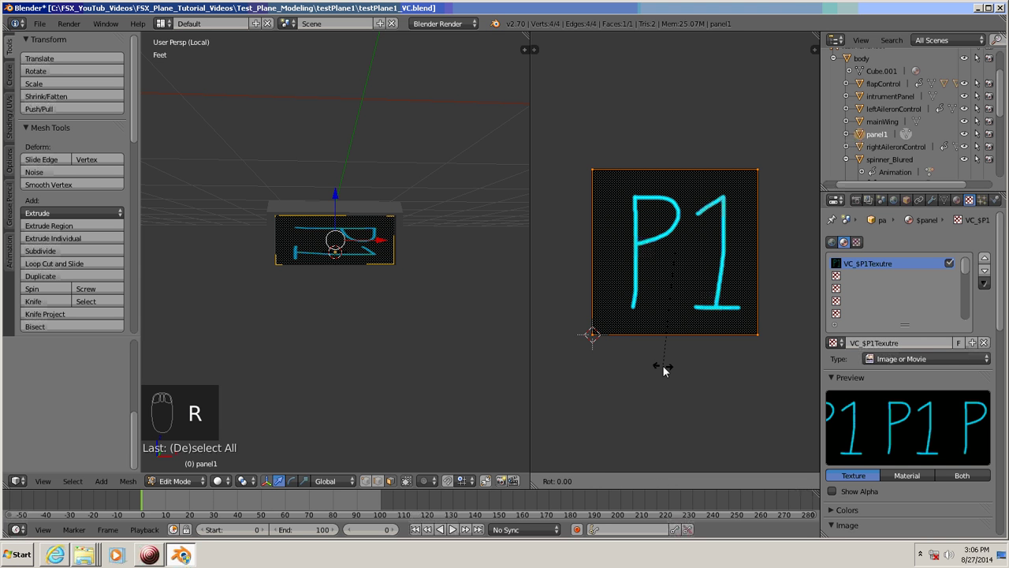
pyautogui.write('90')
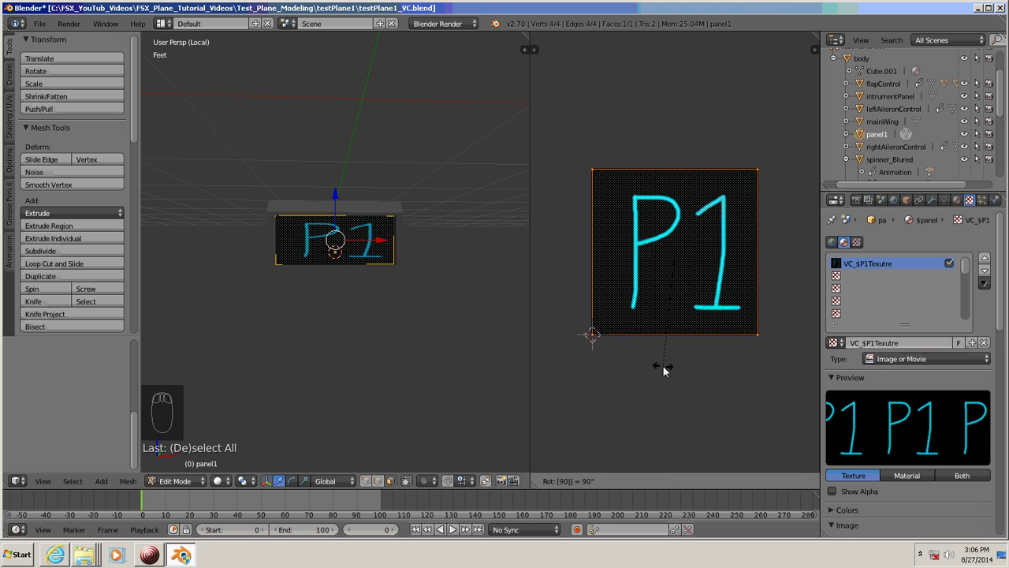
pyautogui.press('Return')
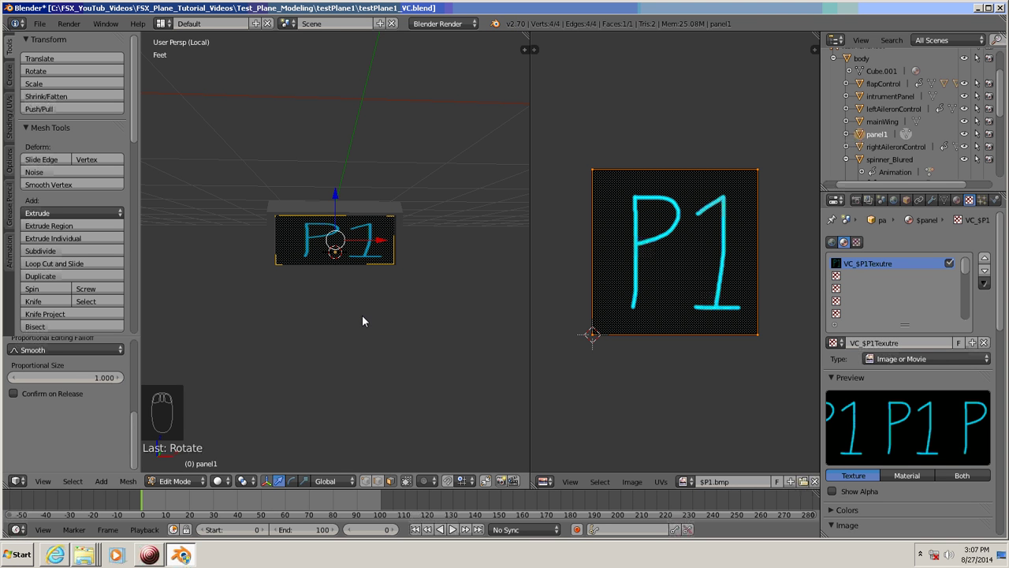
# Step: Deselect the panel1 mesh, return to Object Mode and merge the UV/Image Editor area back into the 3D view
pyautogui.press('a')
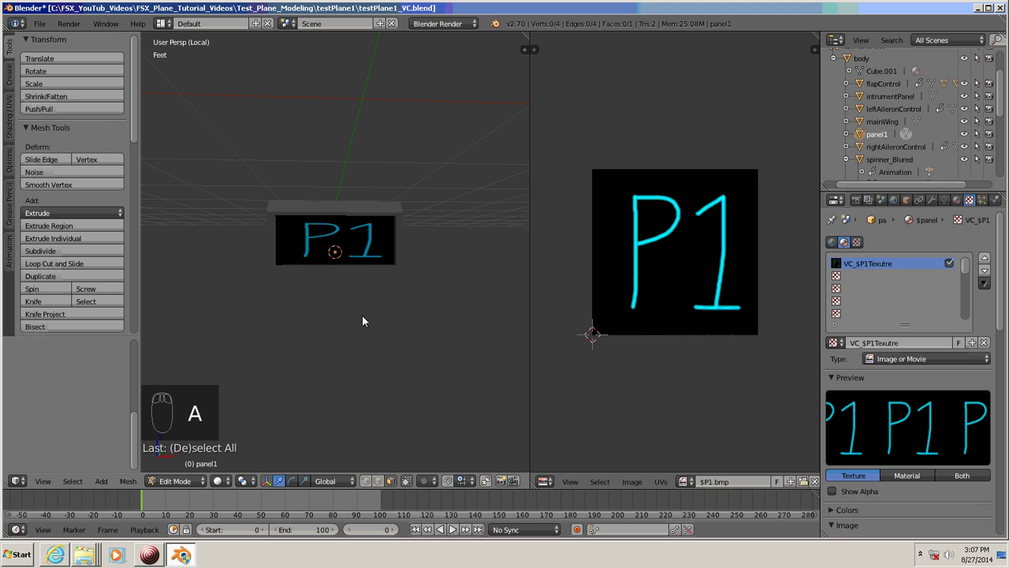
pyautogui.press('Tab')
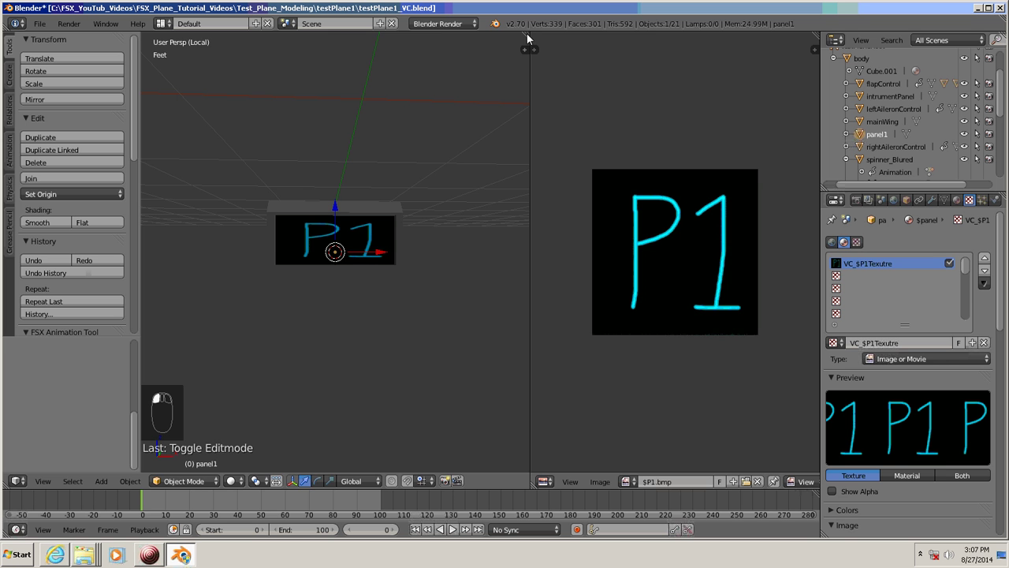
pyautogui.moveTo(527, 33); pyautogui.dragTo(627, 87)
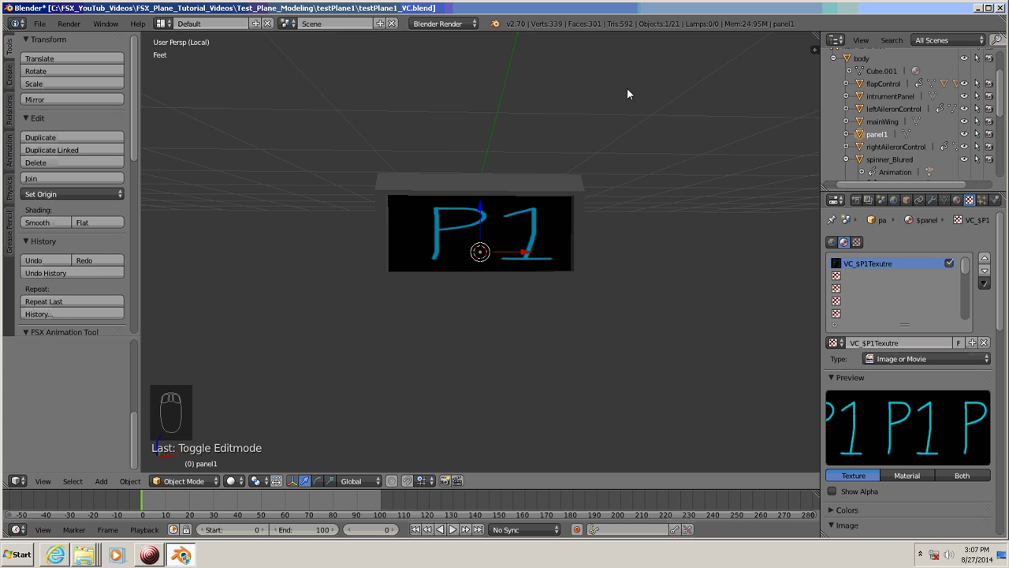
# Step: Inspect the textured gauge panel at an angle and save the testPlane1_VC.blend file
pyautogui.moveTo(555, 322); pyautogui.dragTo(534, 320, button='middle')
pyautogui.scroll(-2, 534, 321)
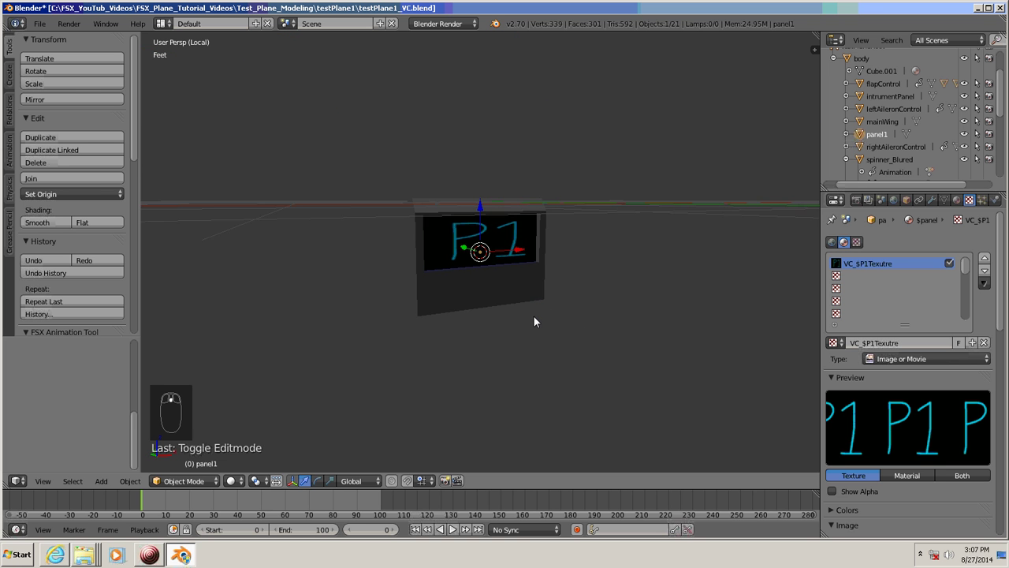
pyautogui.scroll(2, 534, 320)
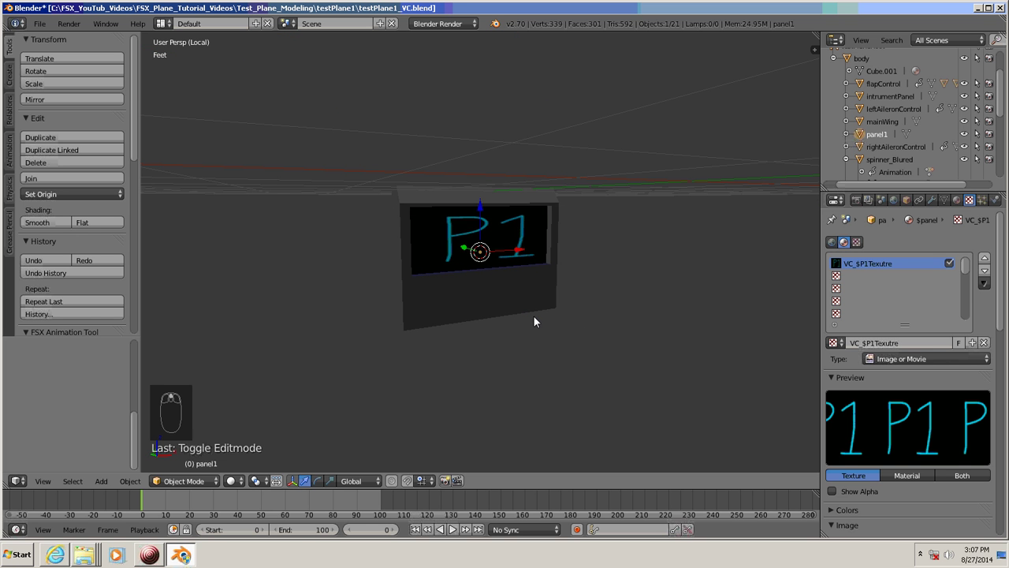
pyautogui.click(40, 24)
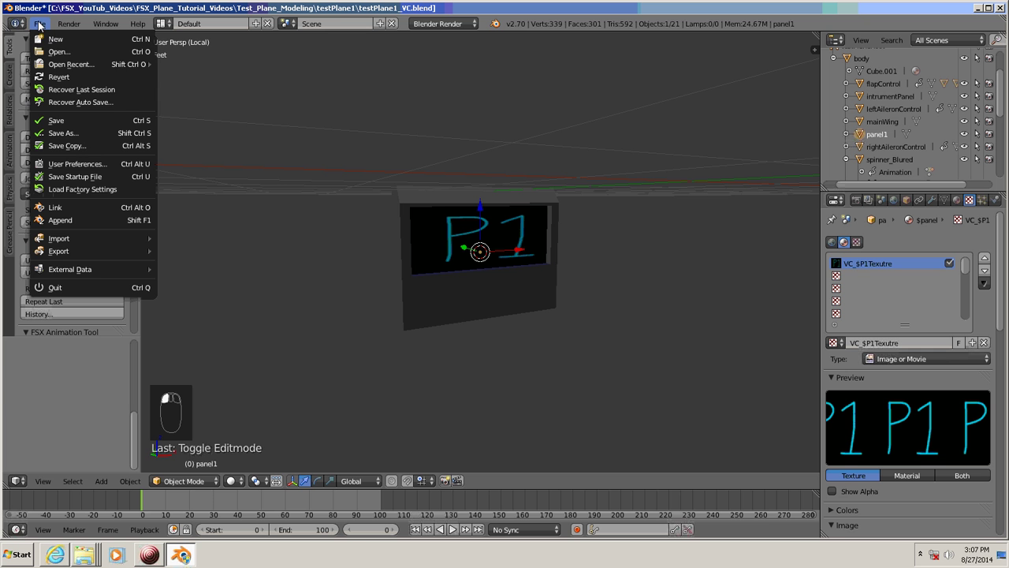
pyautogui.click(61, 122)
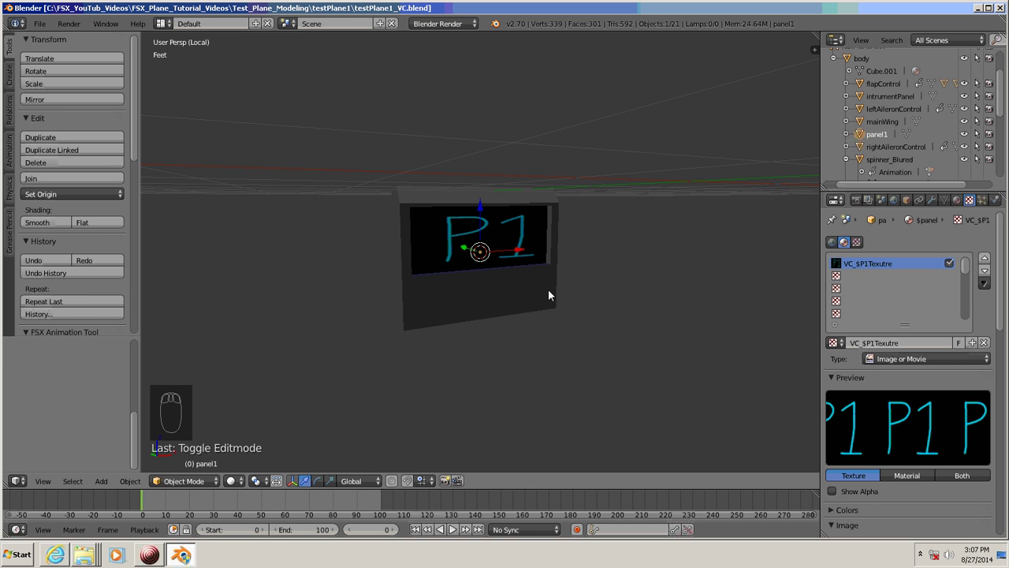
# Step: Leave the isolated local view of the instrument panel and bring back the whole airplane
pyautogui.scroll(-3, 550, 294)
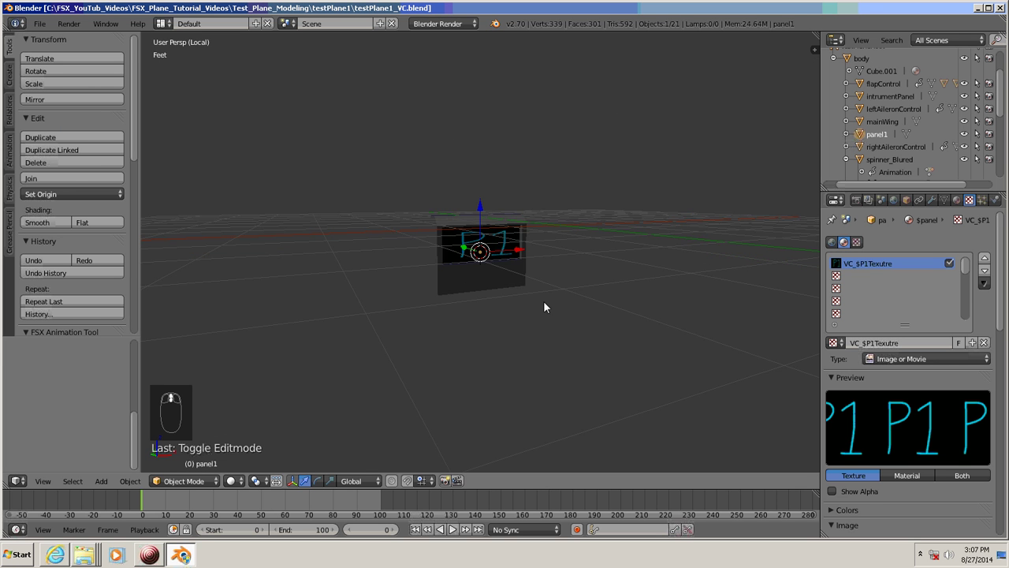
pyautogui.moveTo(543, 301); pyautogui.dragTo(595, 306, button='middle')
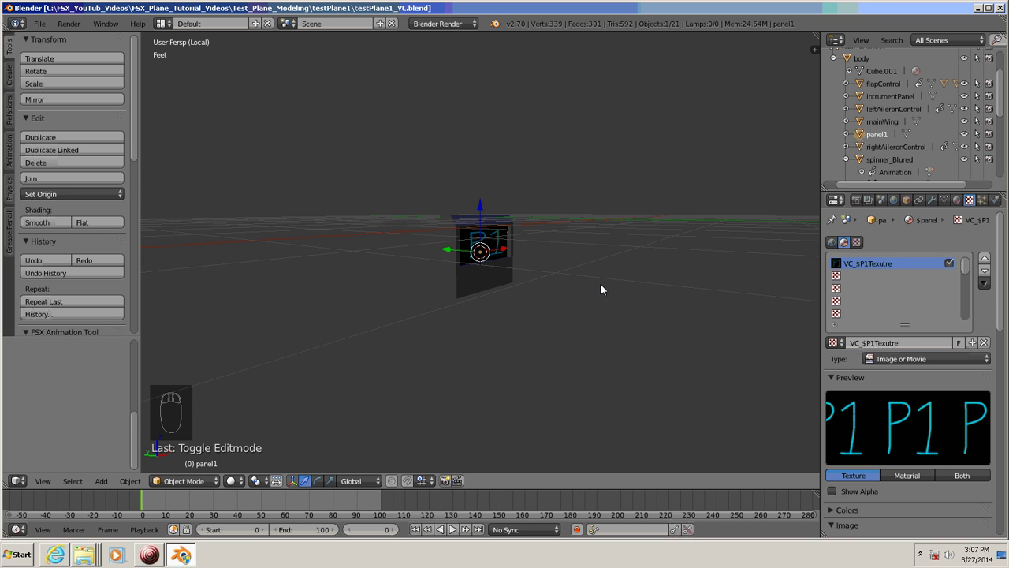
pyautogui.press('KP_Divide')
pyautogui.moveTo(601, 285); pyautogui.dragTo(610, 315, button='middle')
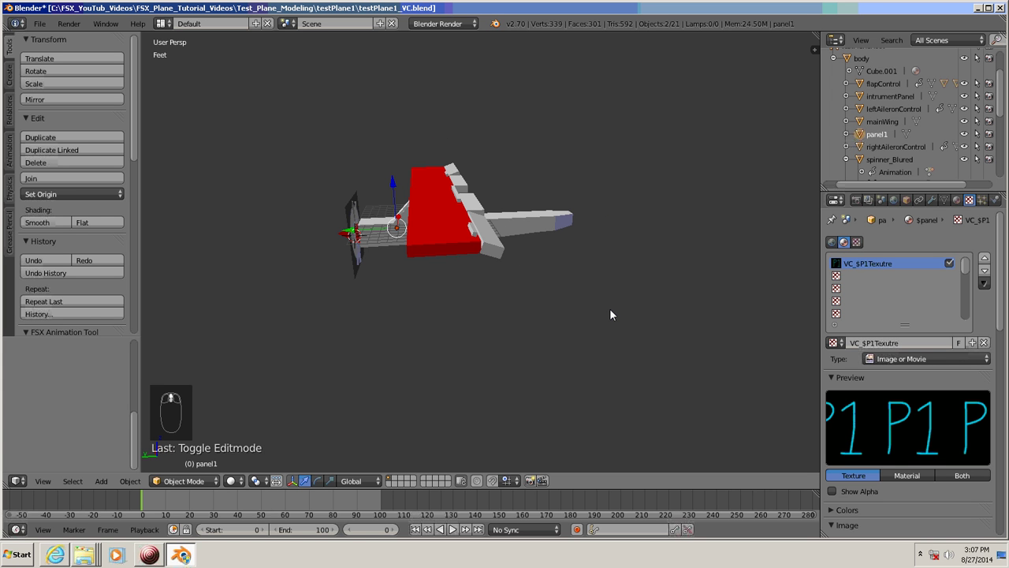
# Step: Select every object of the airplane and apply the scale transform to all of them
pyautogui.press('a')
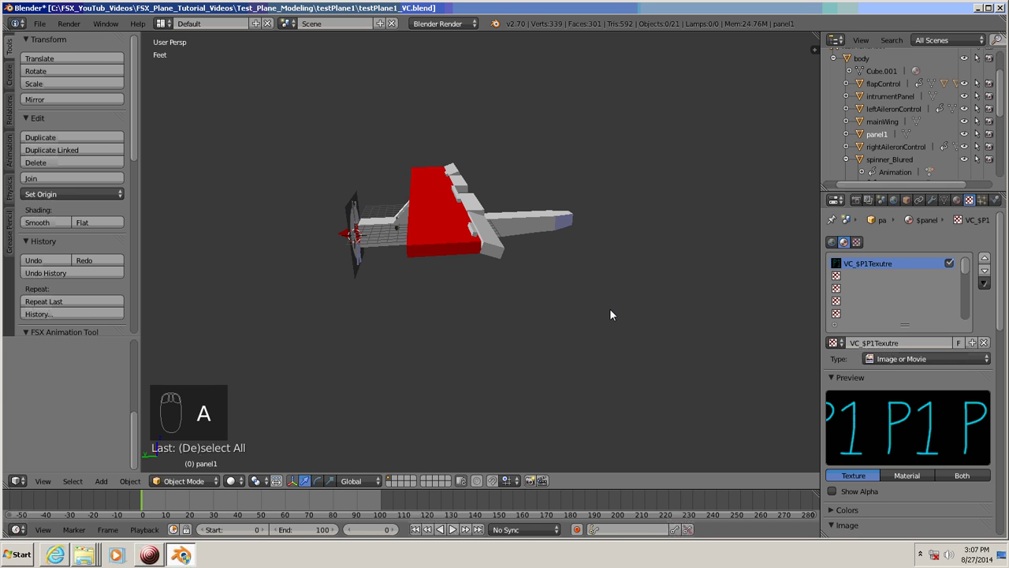
pyautogui.press('a')
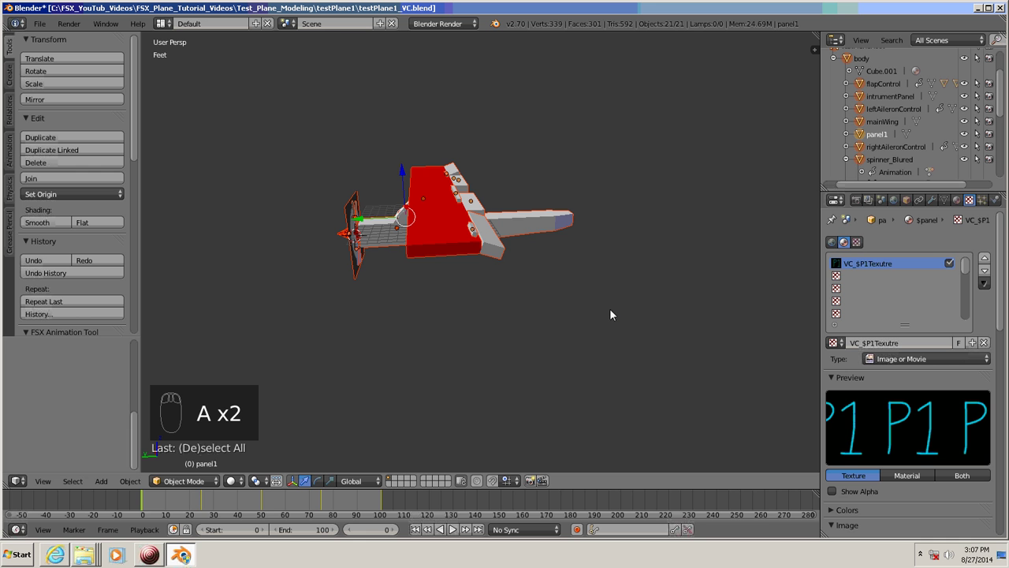
pyautogui.hotkey('ctrl', 'a')
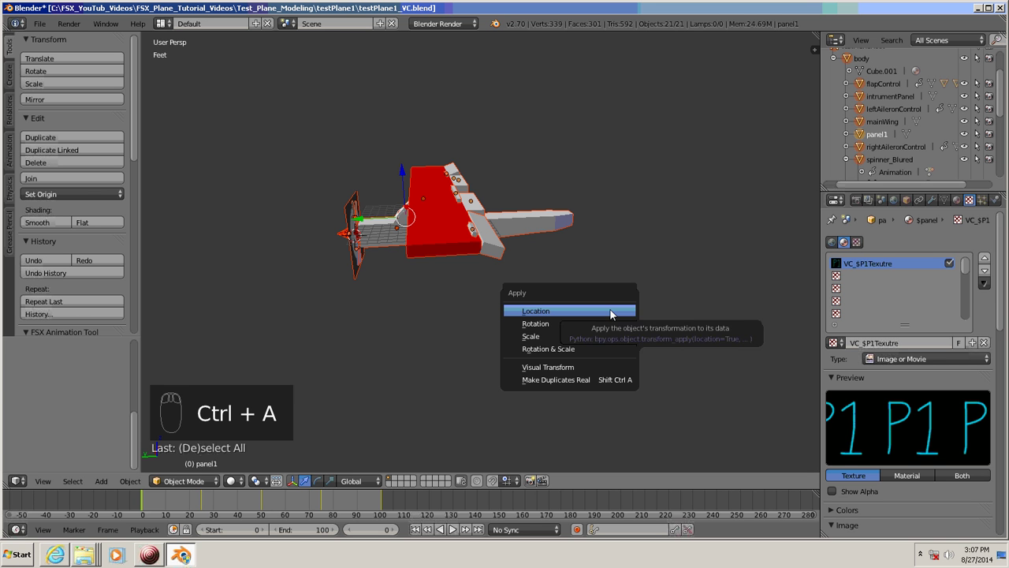
pyautogui.click(538, 337)
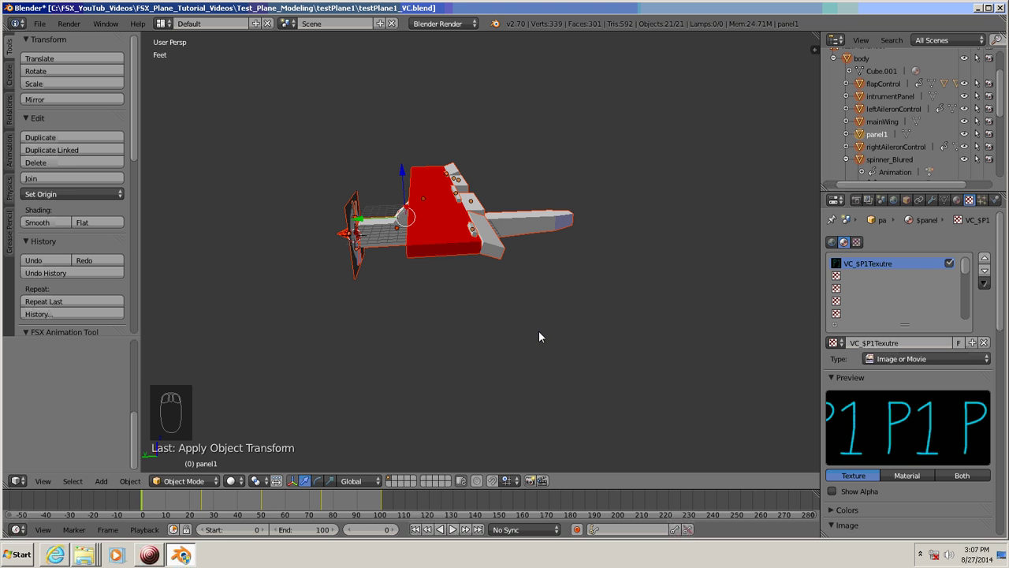
# Step: Deselect all objects and save the blend file again
pyautogui.moveTo(458, 311)
pyautogui.mouseDown(button='middle')
pyautogui.moveTo(533, 307)
pyautogui.moveTo(488, 306)
pyautogui.moveTo(465, 322)
pyautogui.mouseUp(button='middle')
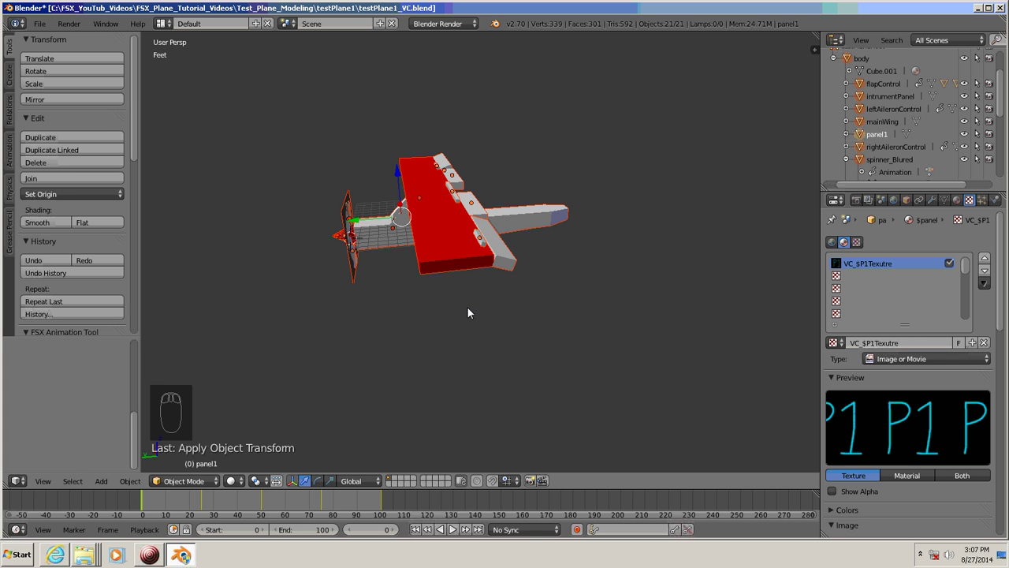
pyautogui.press('a')
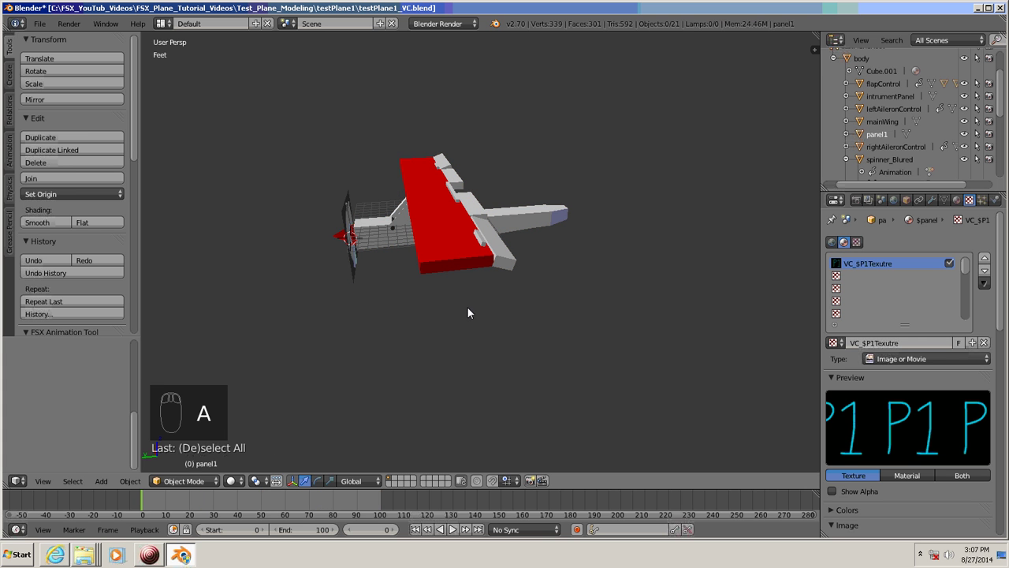
pyautogui.click(40, 23)
pyautogui.click(47, 119)
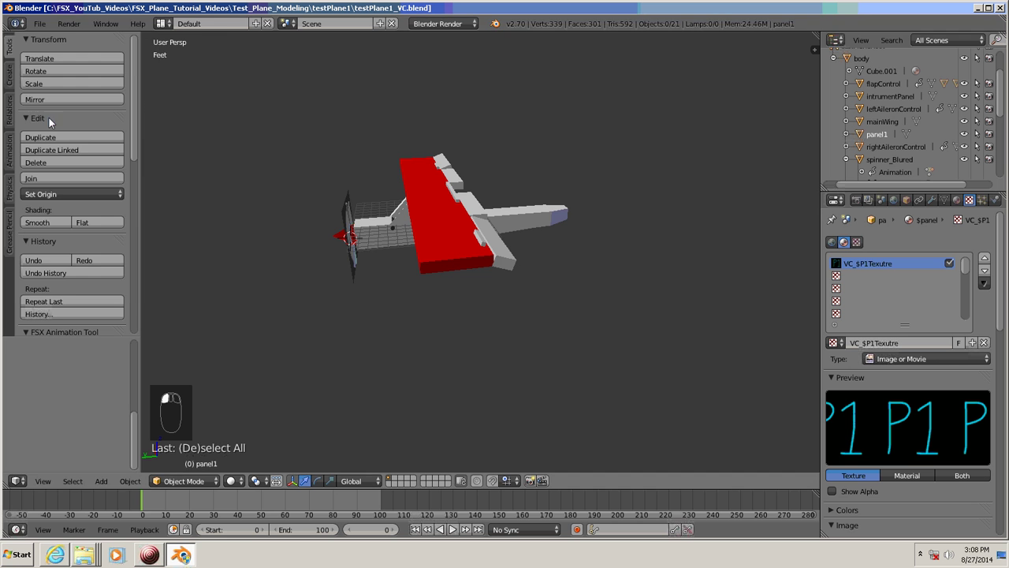
# Step: Export the model in DirectX for FSX format as testPlane1_VC.x into the project's MDL folder, with Export MDL enabled
pyautogui.click(40, 23)
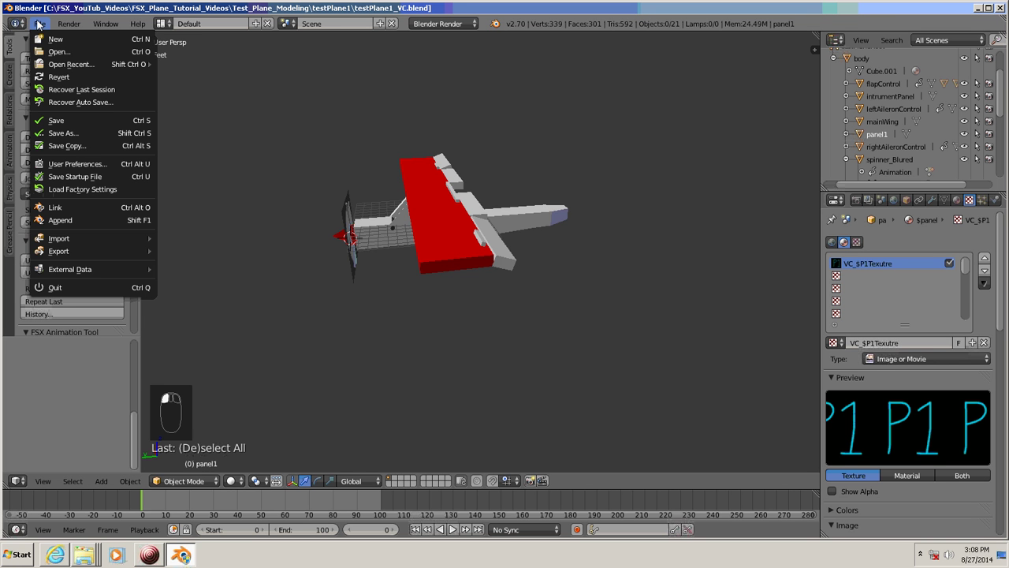
pyautogui.moveTo(60, 249)
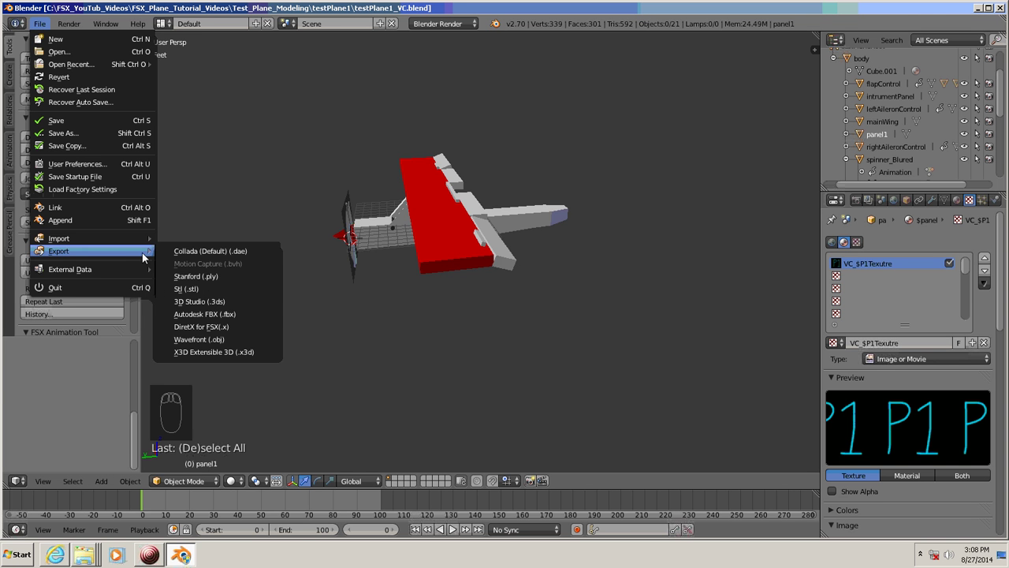
pyautogui.click(211, 330)
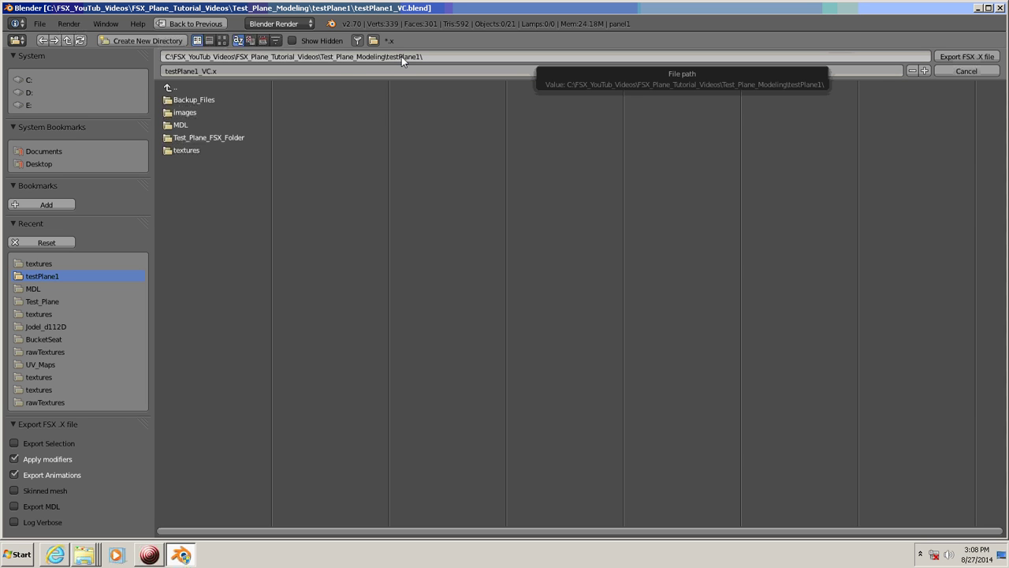
pyautogui.click(167, 125)
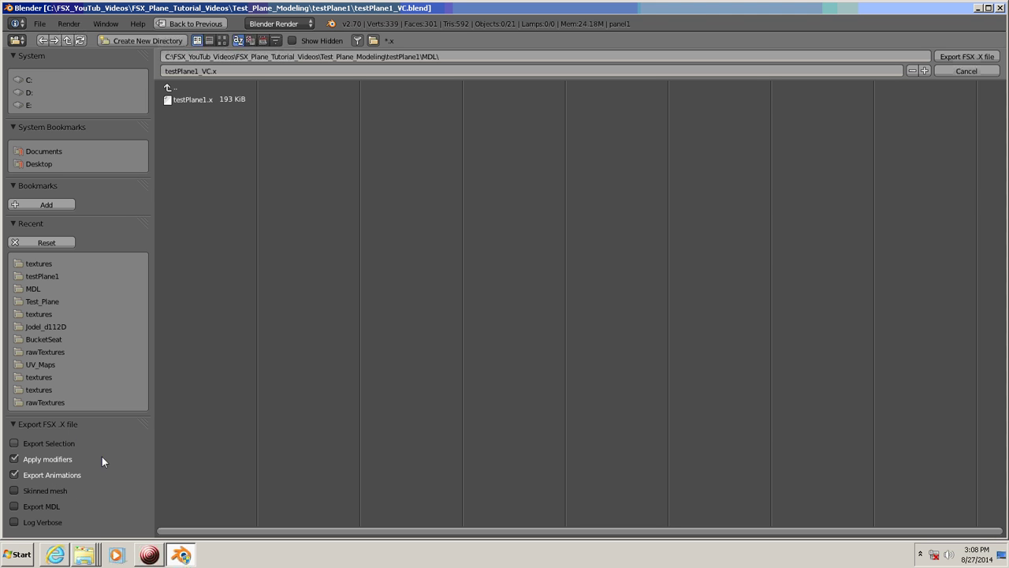
pyautogui.click(14, 506)
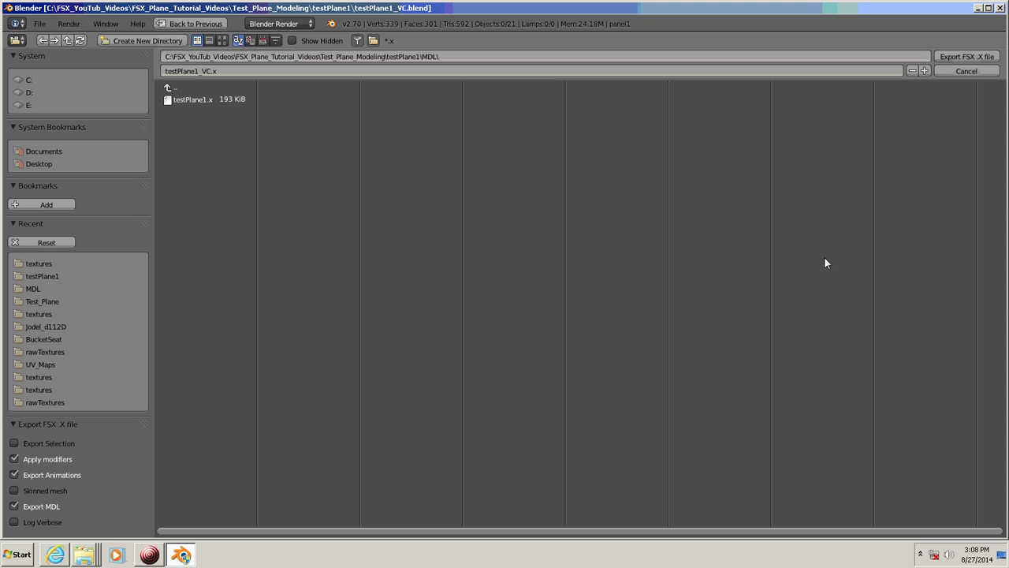
pyautogui.click(972, 58)
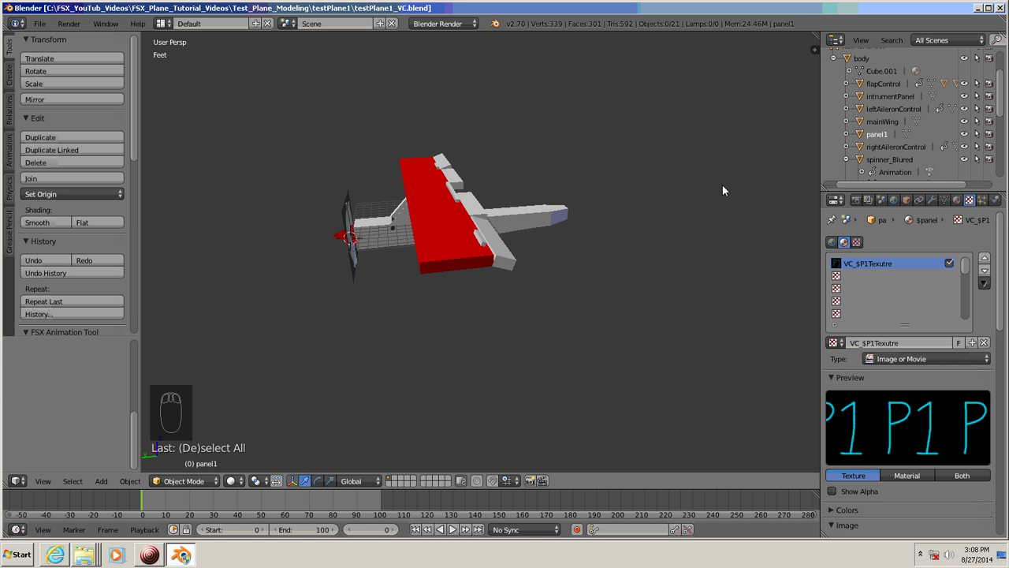
# Step: Close Blender and open a second Windows Explorer window, placed beside the textures folder window
pyautogui.click(1000, 9)
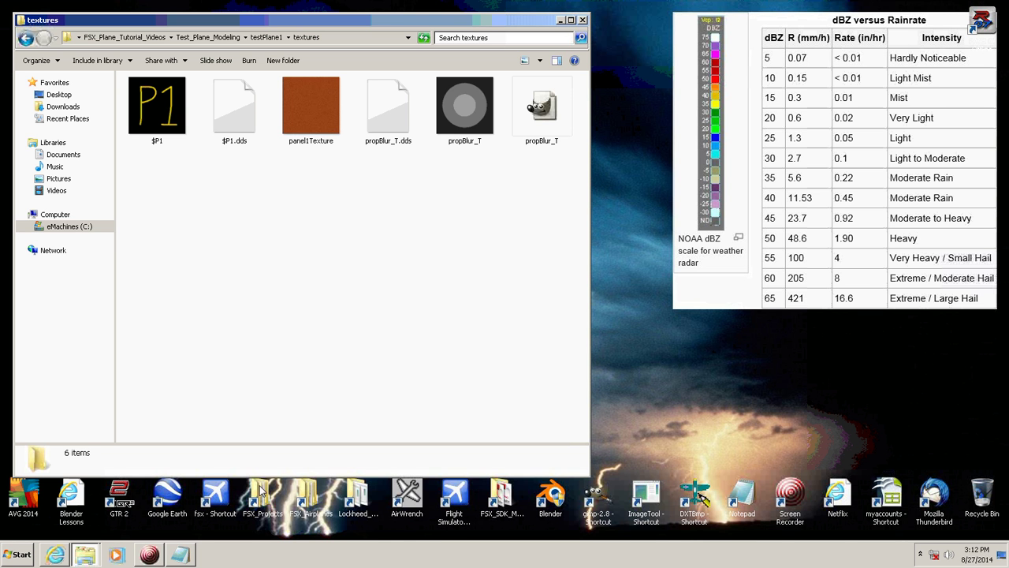
pyautogui.middleClick(85, 556)
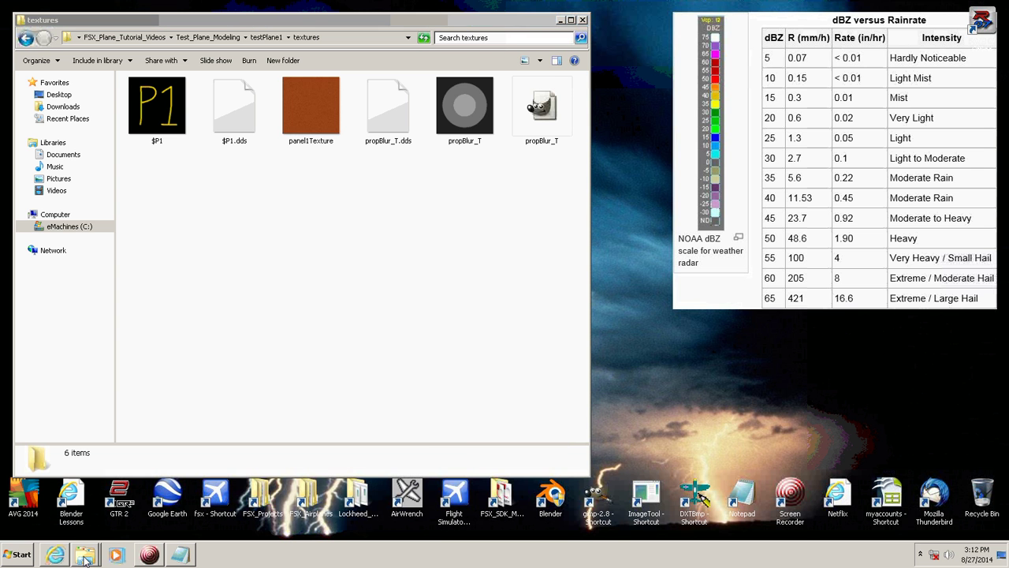
pyautogui.moveTo(783, 26)
pyautogui.mouseDown()
pyautogui.moveTo(798, 14)
pyautogui.moveTo(781, 15)
pyautogui.mouseUp()
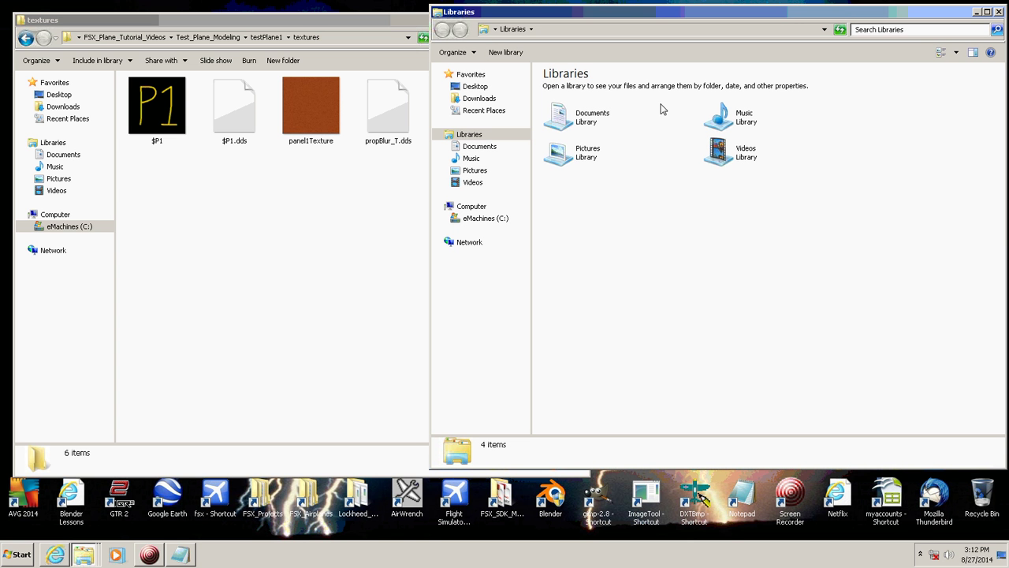
# Step: In the new window, open C:\Program Files (x86)\Microsoft Games\Microsoft Flight Simulator X\SimObjects\Airplanes\testPlane1\model
pyautogui.click(475, 221)
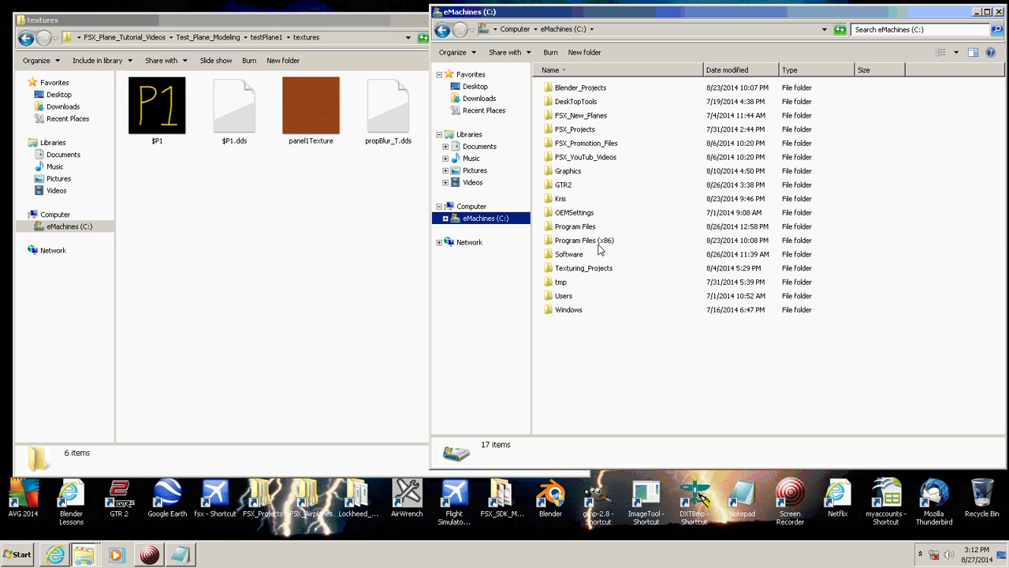
pyautogui.doubleClick(550, 241)
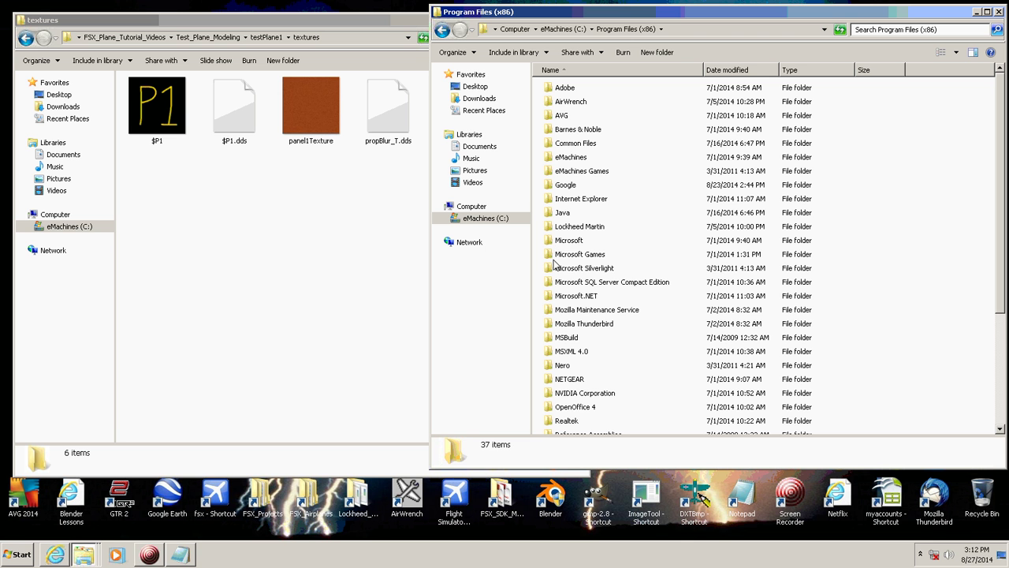
pyautogui.doubleClick(550, 254)
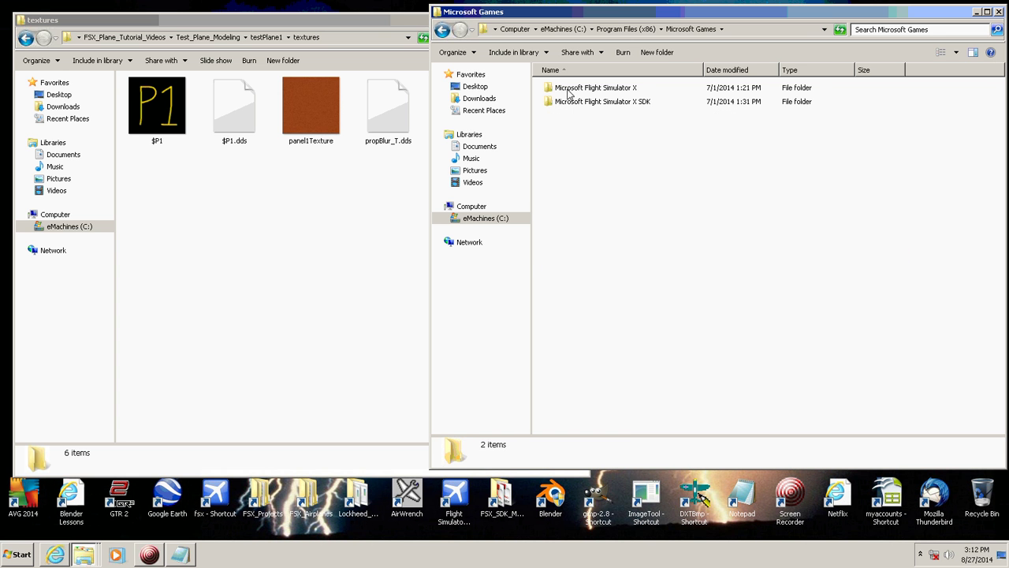
pyautogui.doubleClick(549, 88)
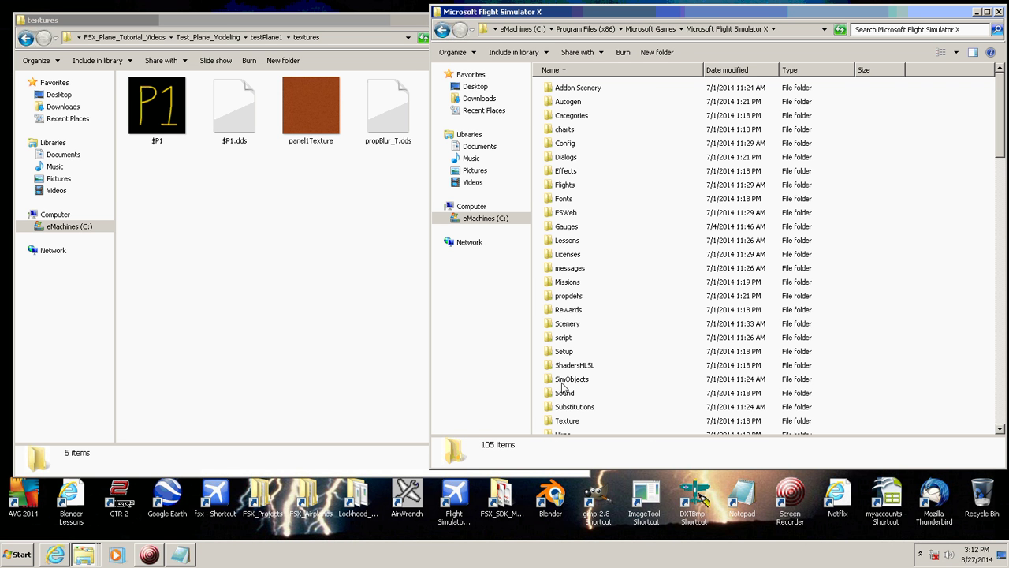
pyautogui.doubleClick(568, 379)
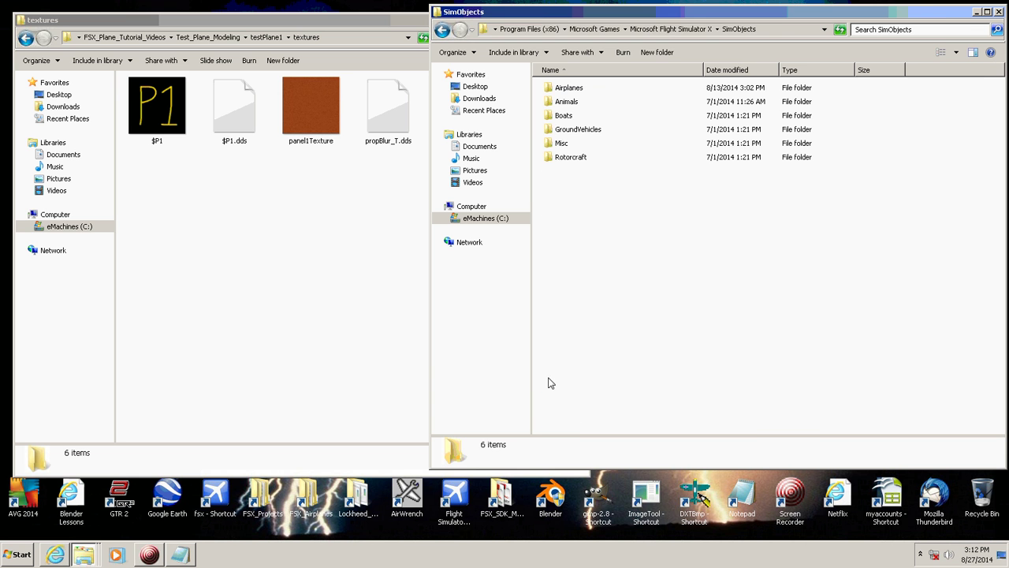
pyautogui.doubleClick(549, 88)
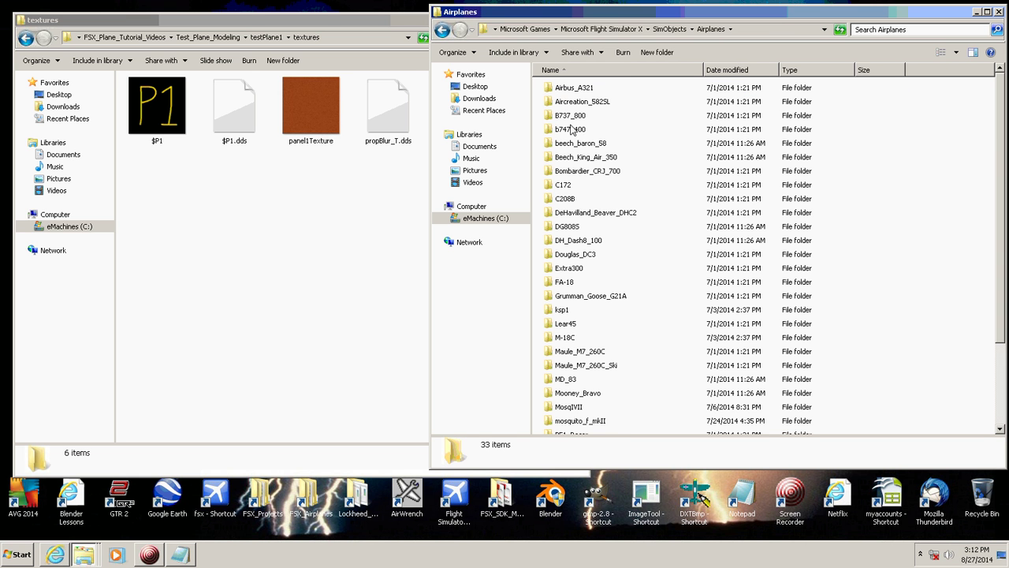
pyautogui.moveTo(999, 170); pyautogui.dragTo(986, 287)
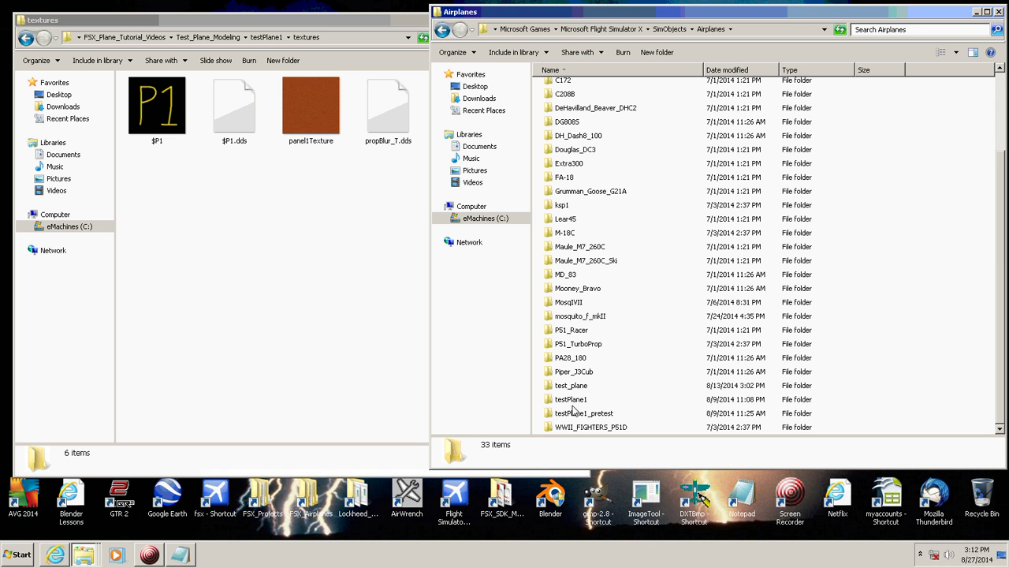
pyautogui.doubleClick(549, 399)
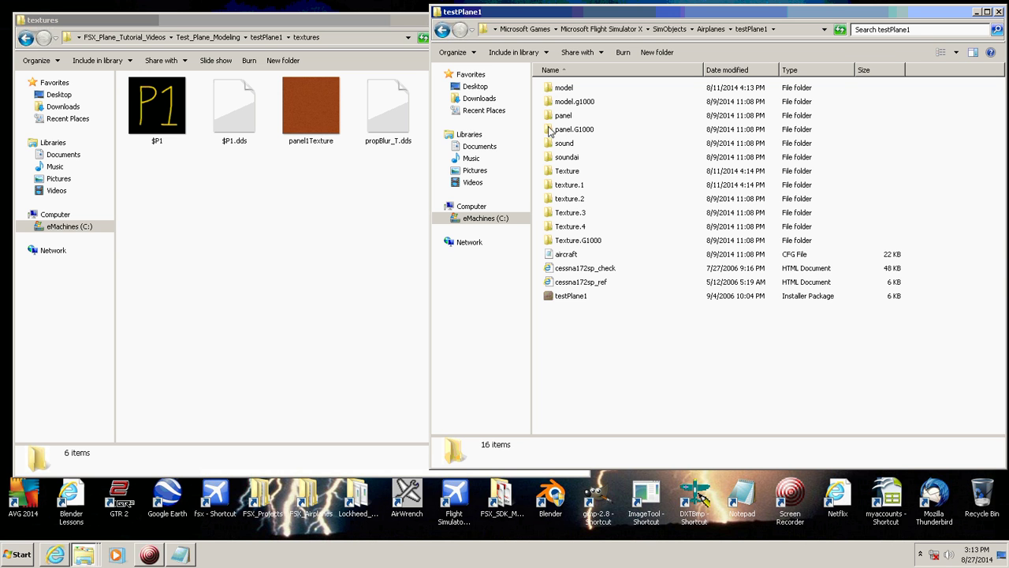
pyautogui.doubleClick(549, 91)
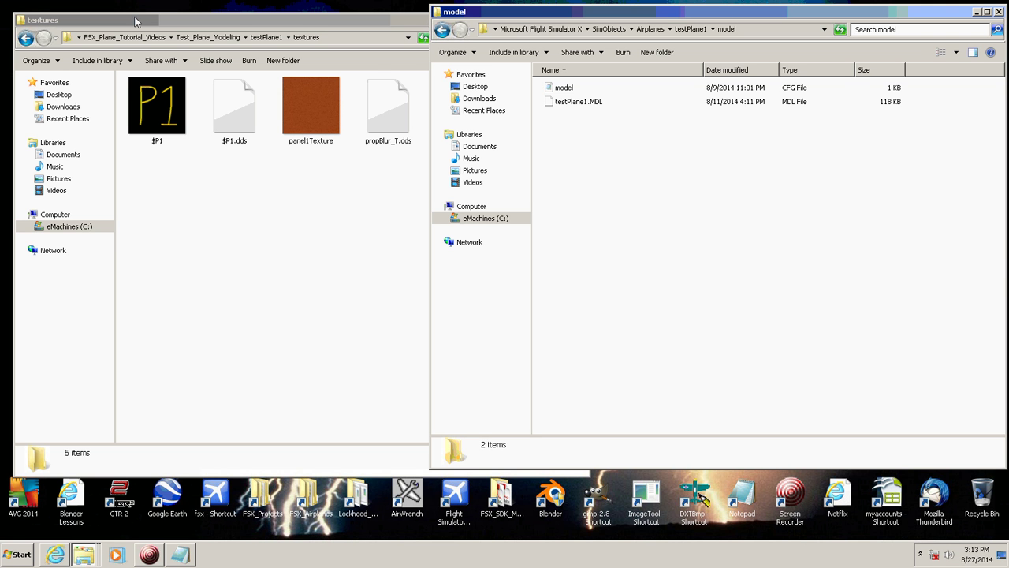
# Step: In the textures window, go up to the project's testPlane1 folder and open its MDL folder
pyautogui.click(265, 23)
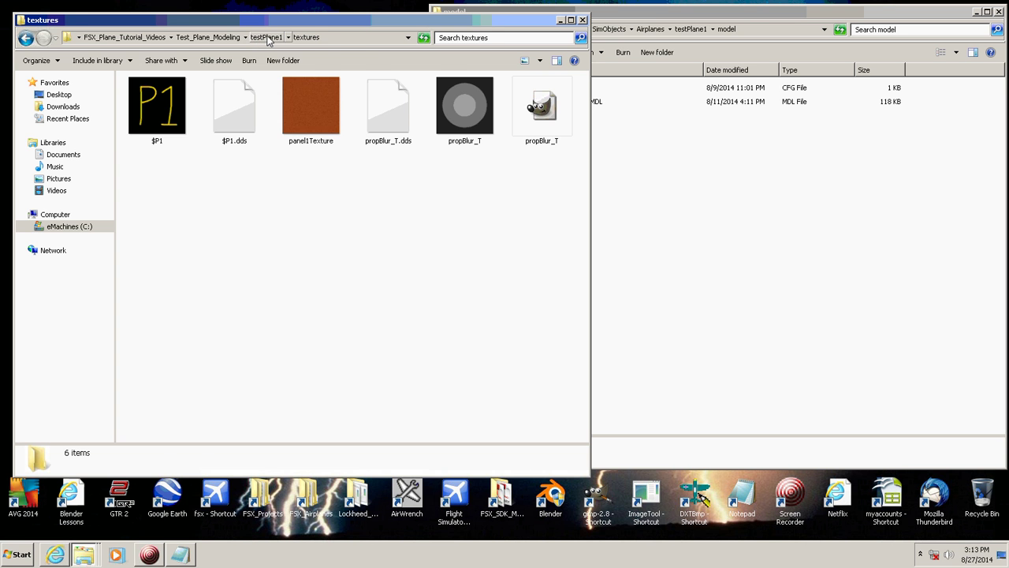
pyautogui.click(268, 39)
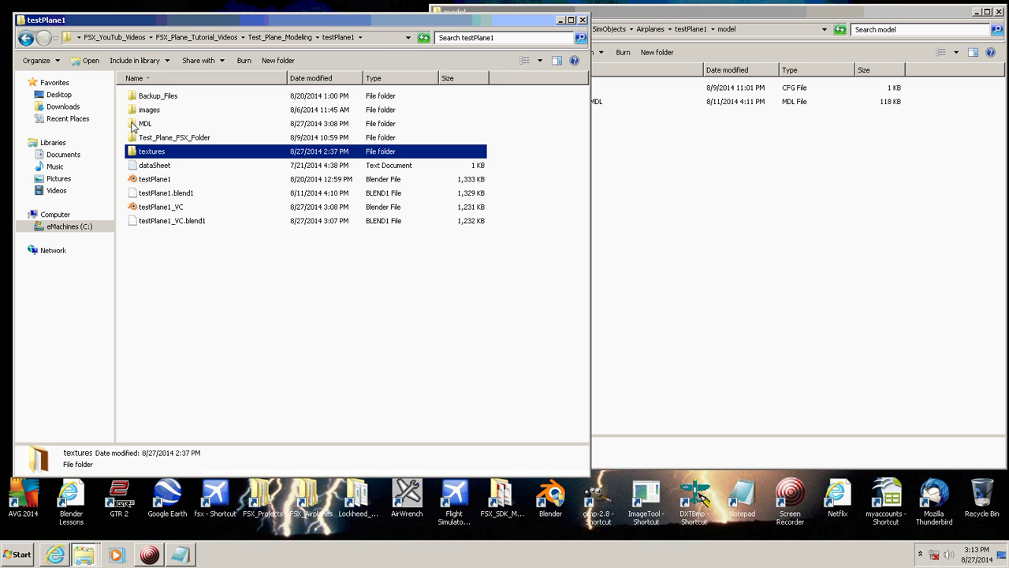
pyautogui.doubleClick(136, 124)
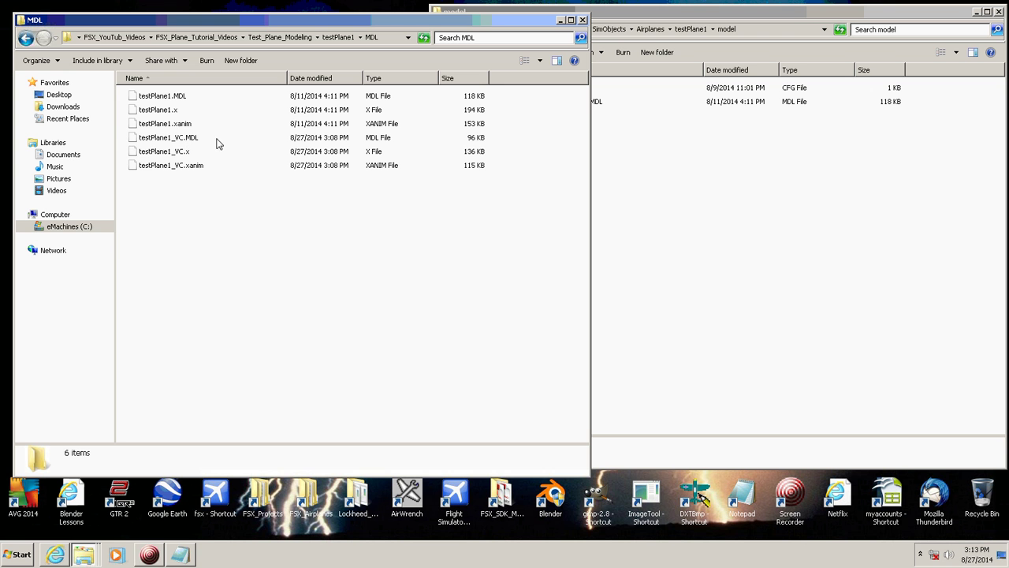
# Step: Copy testPlane1_VC.MDL from the project's MDL folder into the FSX testPlane1 model folder
pyautogui.click(134, 141)
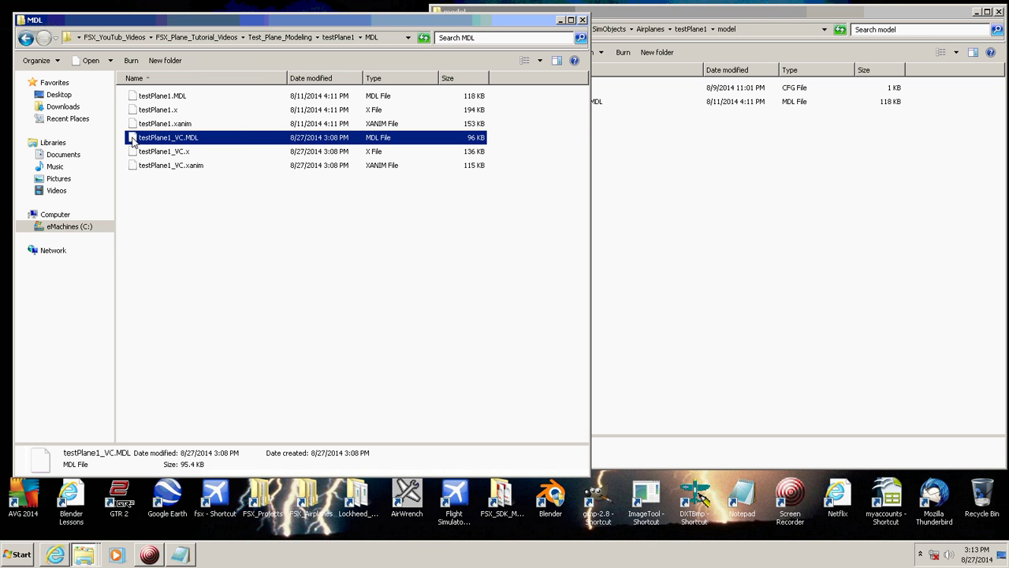
pyautogui.rightClick(134, 140)
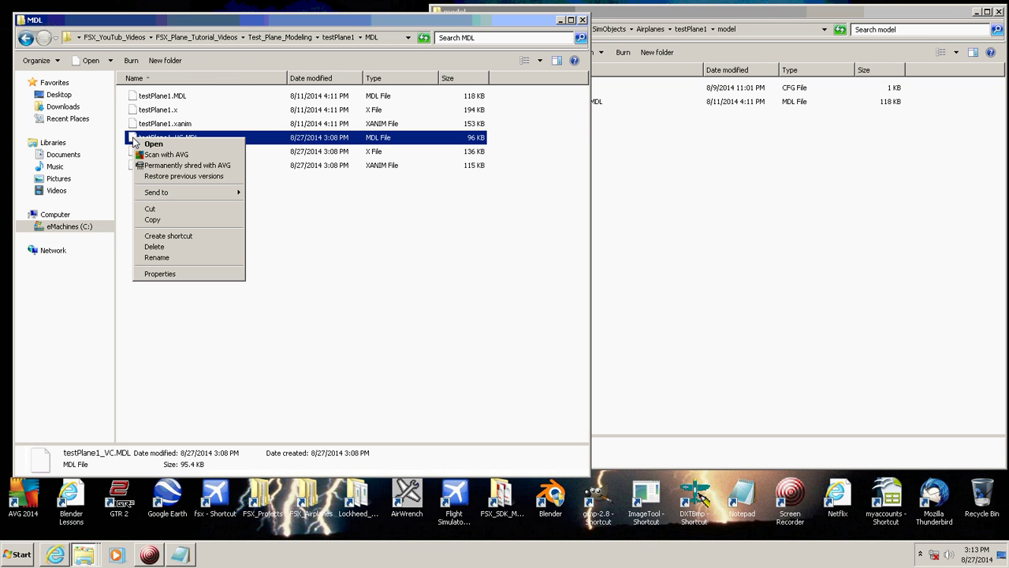
pyautogui.click(162, 223)
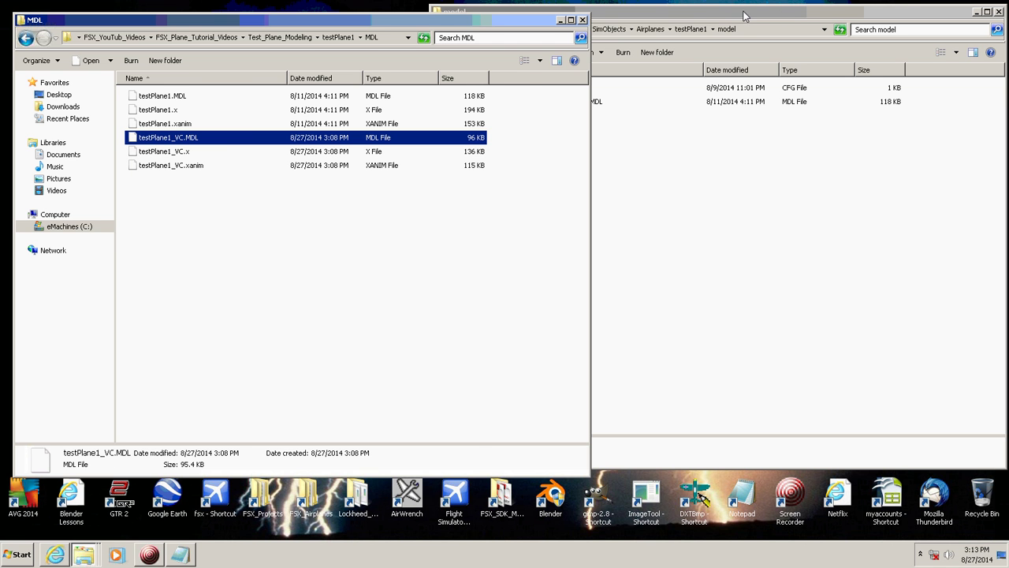
pyautogui.click(775, 14)
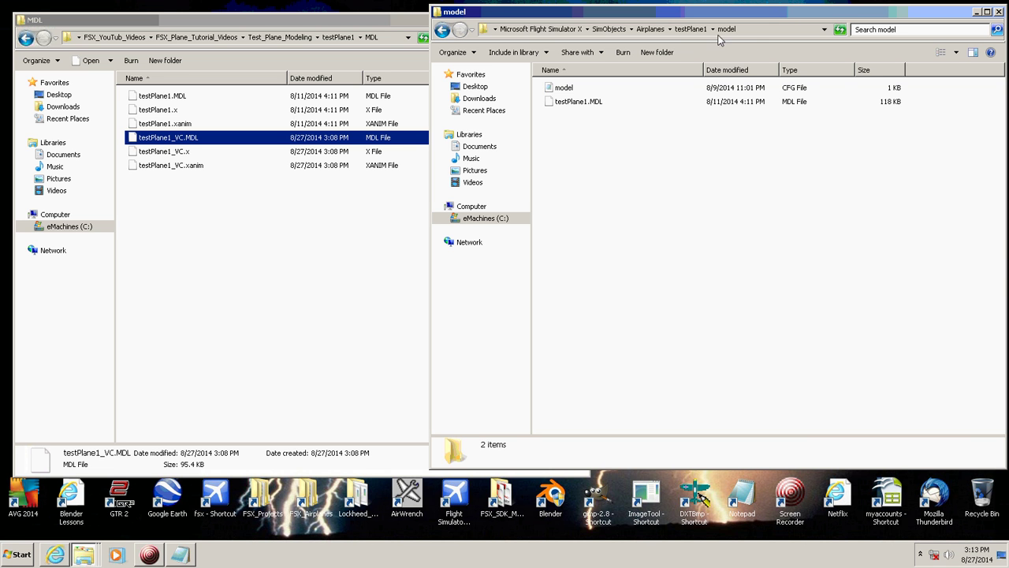
pyautogui.rightClick(629, 161)
pyautogui.click(666, 235)
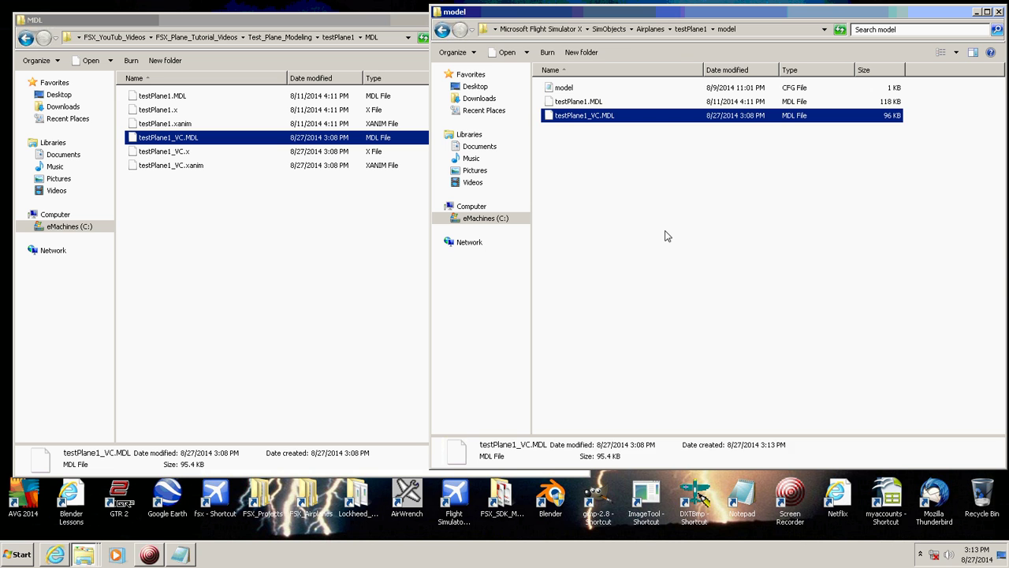
pyautogui.click(610, 163)
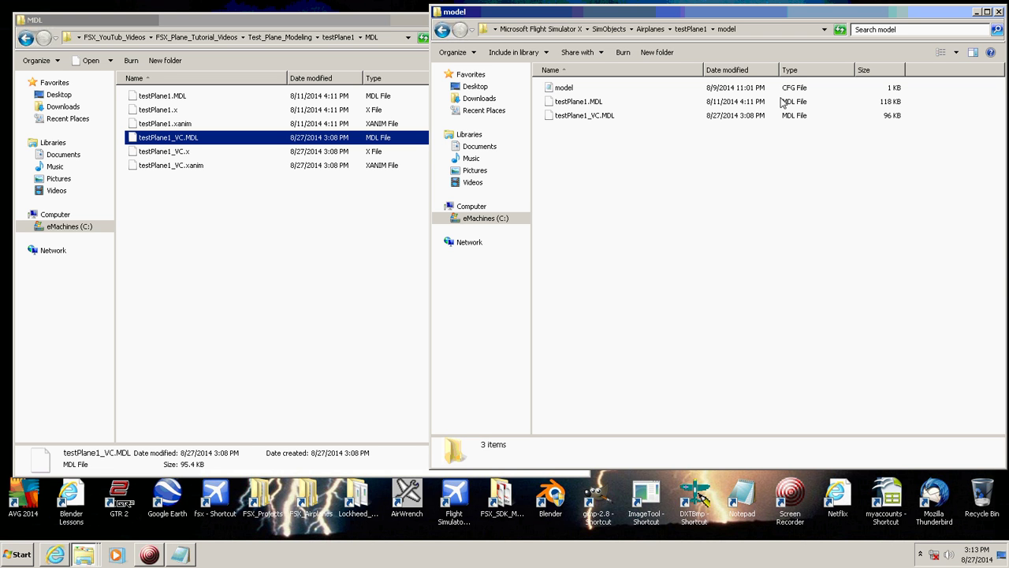
# Step: In the model configuration file, set the interior entry to testPlane1_VC, then save and close the file
pyautogui.doubleClick(551, 88)
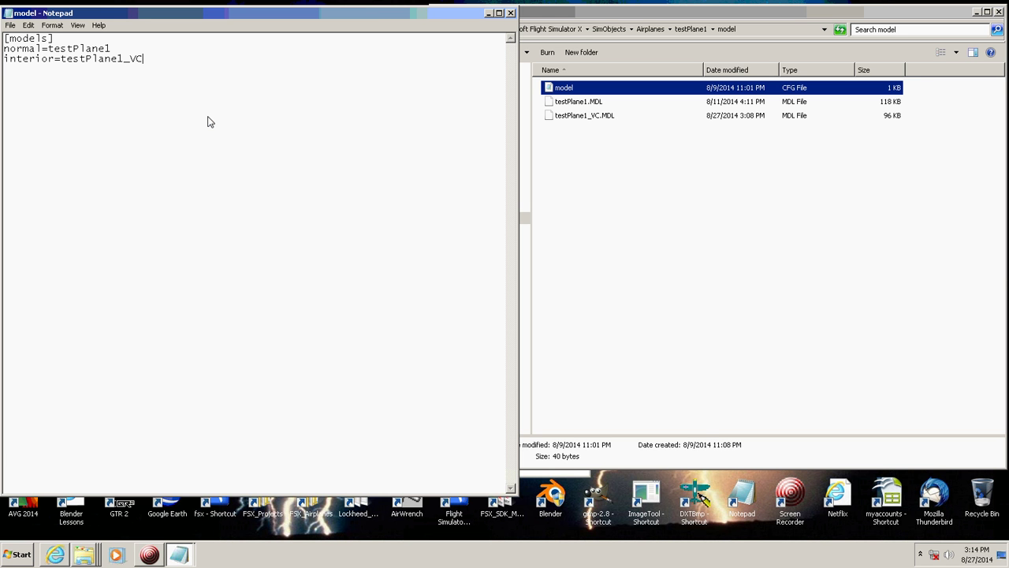
pyautogui.click(9, 25)
pyautogui.click(19, 62)
pyautogui.click(511, 13)
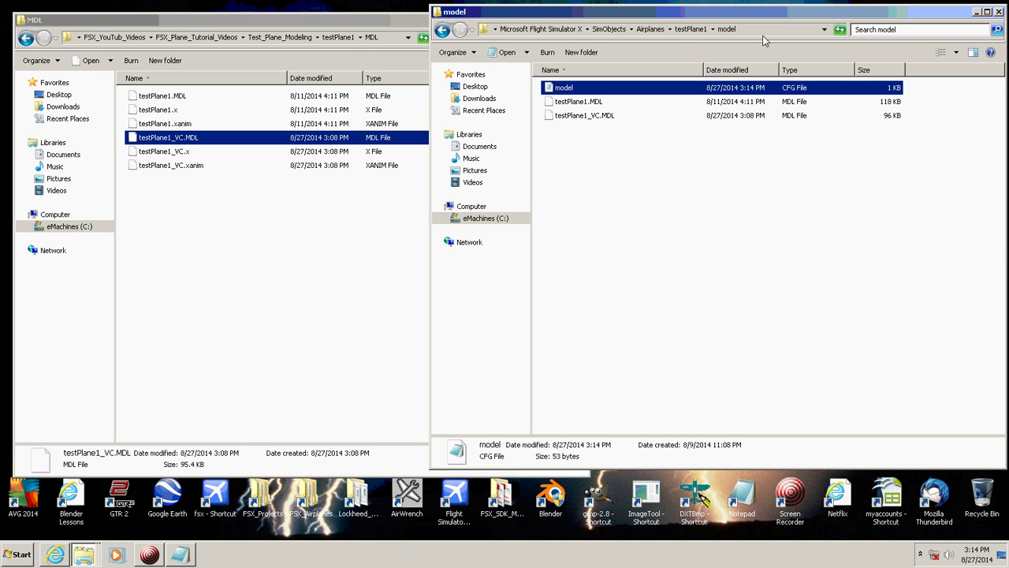
# Step: Open the FSX testPlane1 panel folder in one window and the project's textures folder in the other
pyautogui.click(692, 30)
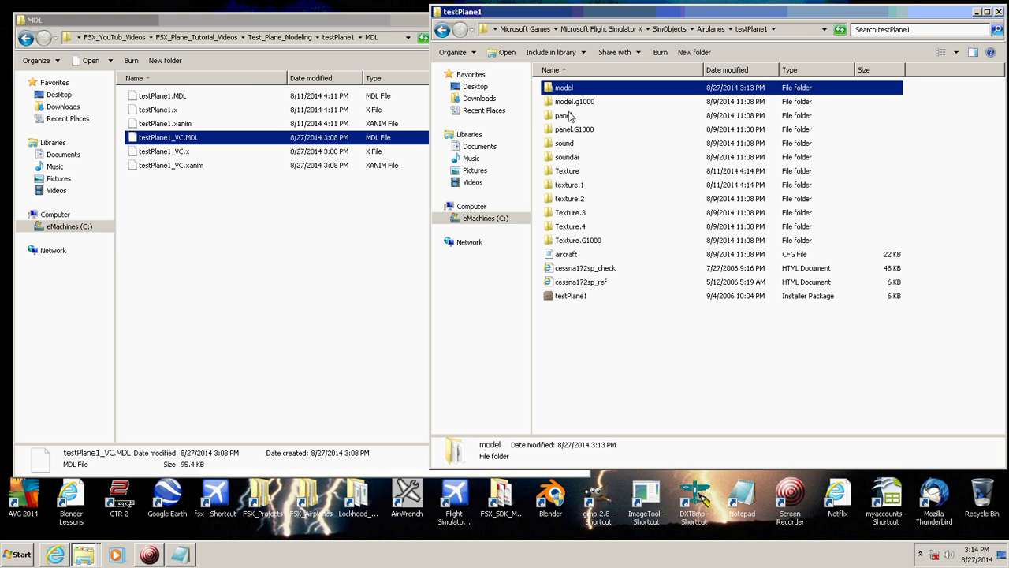
pyautogui.doubleClick(548, 117)
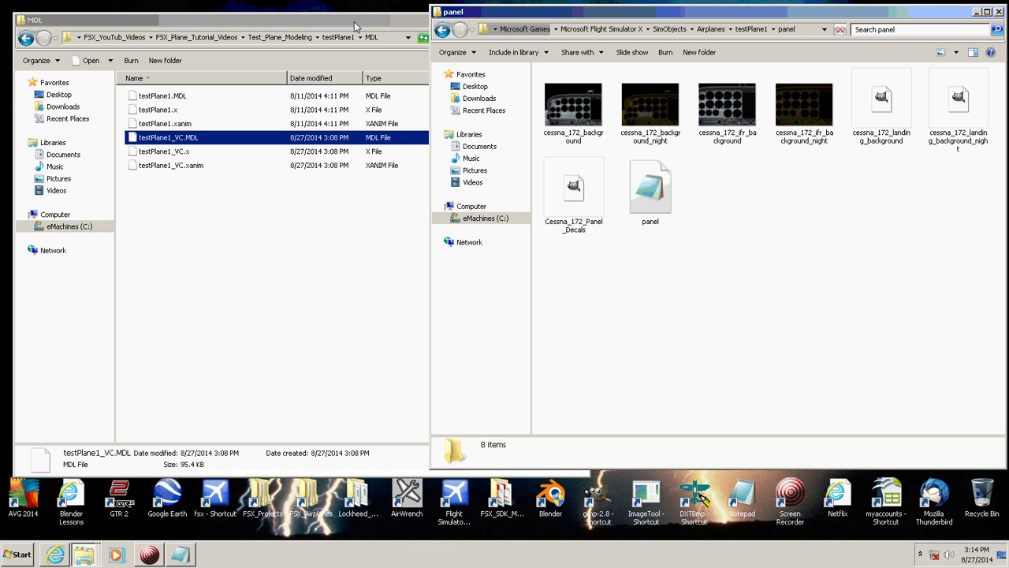
pyautogui.click(314, 24)
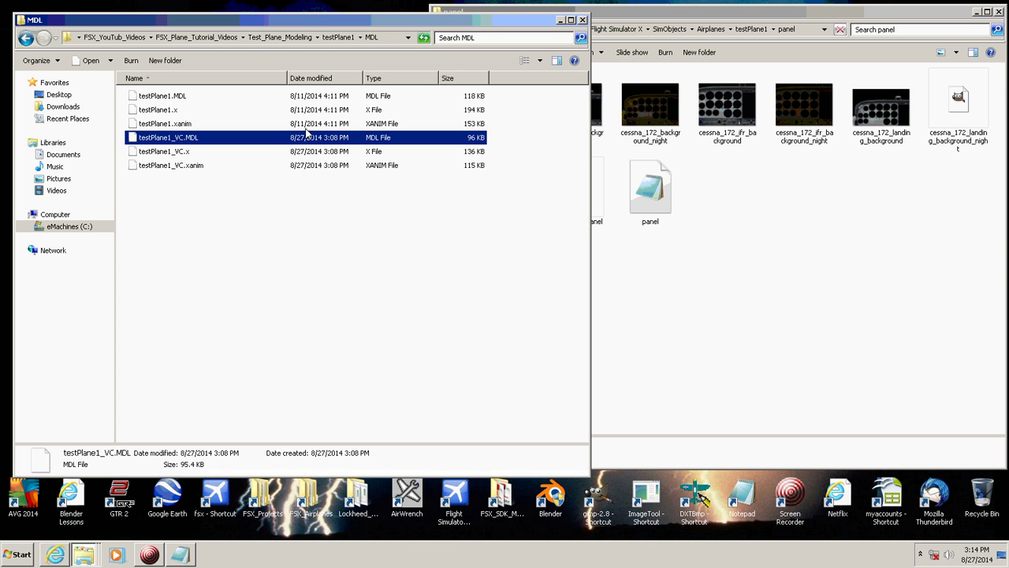
pyautogui.click(338, 37)
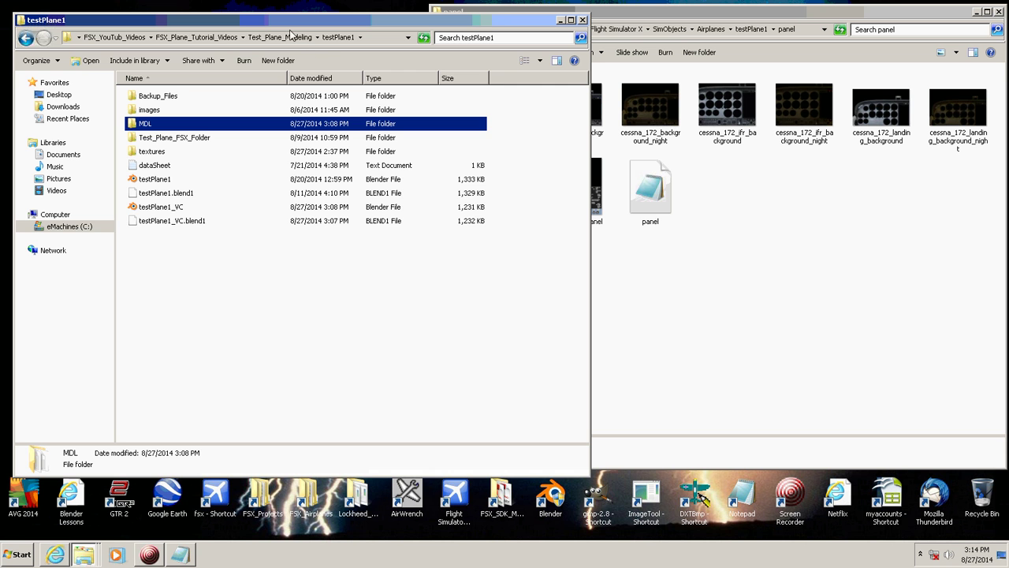
pyautogui.doubleClick(135, 151)
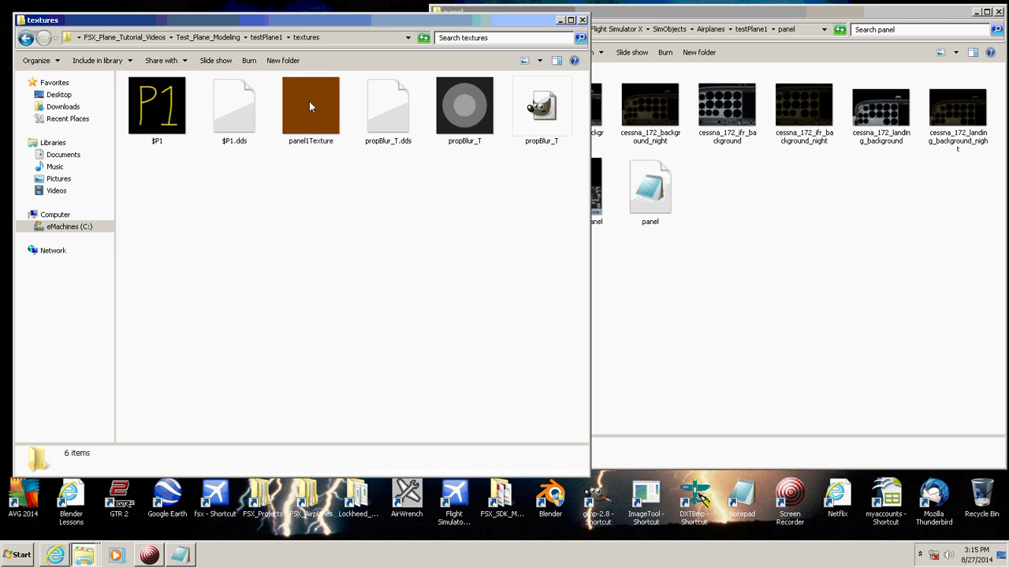
# Step: Copy the panel1Texture bitmap from the project's textures folder into the FSX testPlane1 panel folder
pyautogui.click(309, 107)
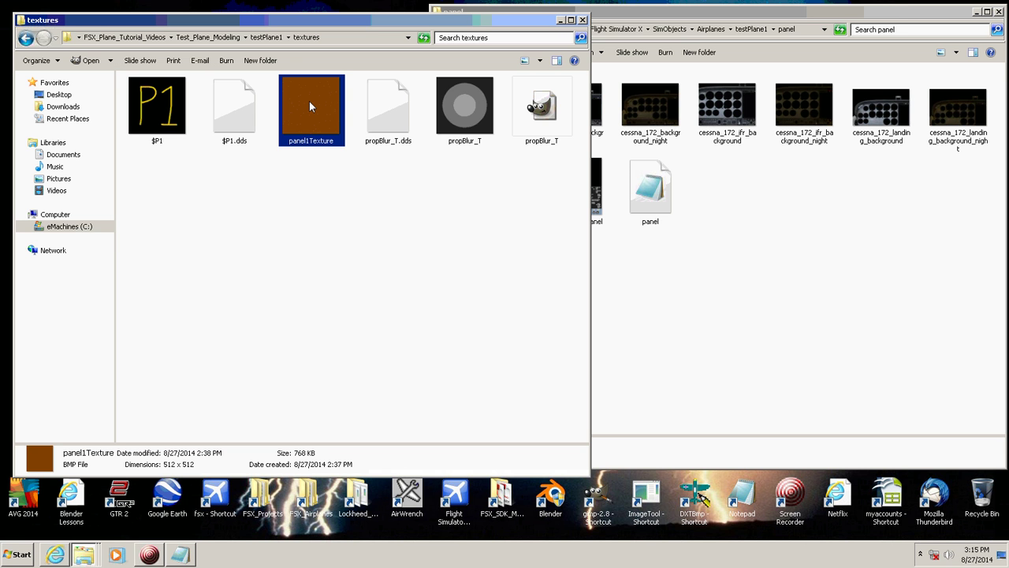
pyautogui.rightClick(310, 106)
pyautogui.click(331, 243)
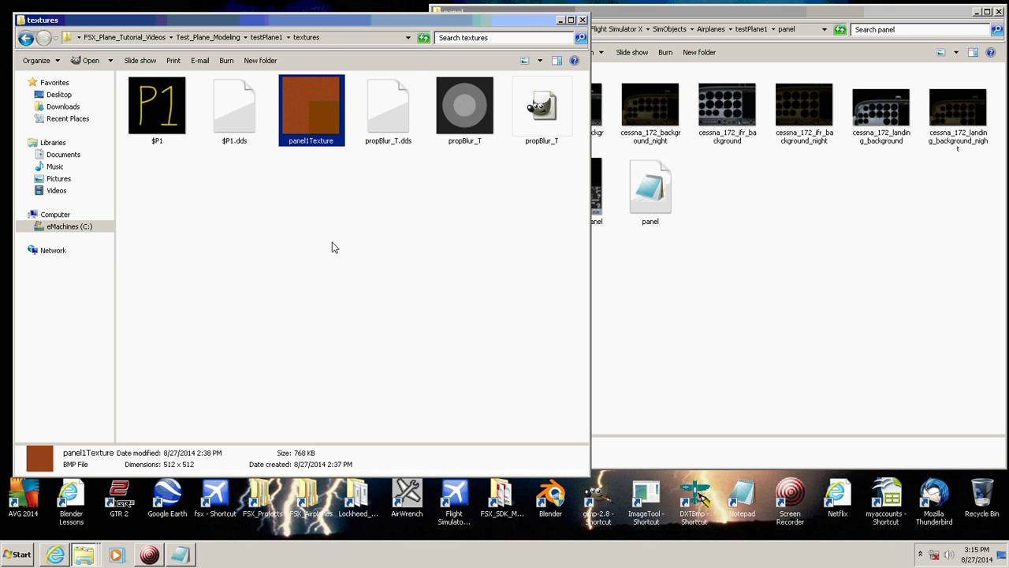
pyautogui.click(835, 16)
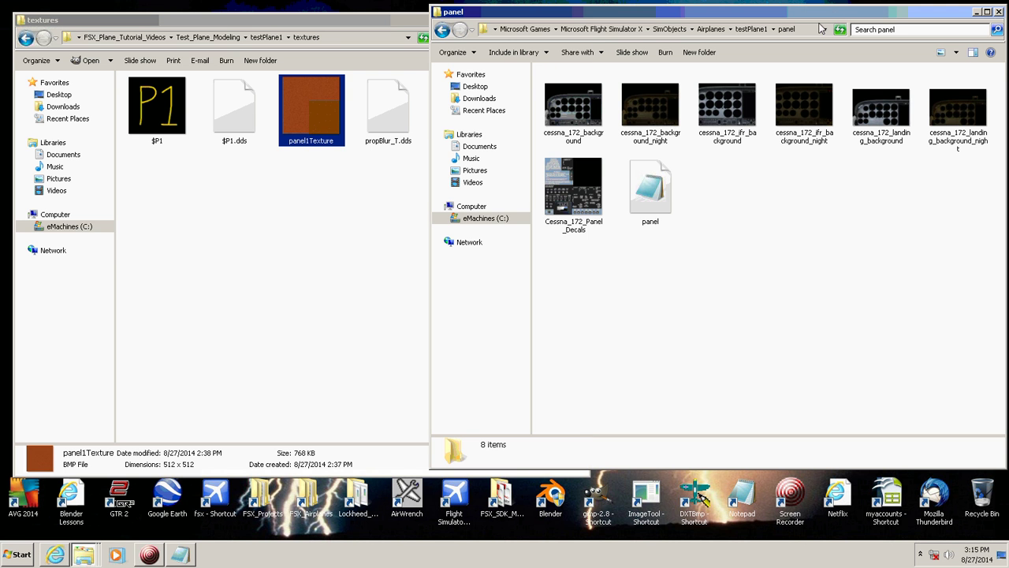
pyautogui.rightClick(723, 275)
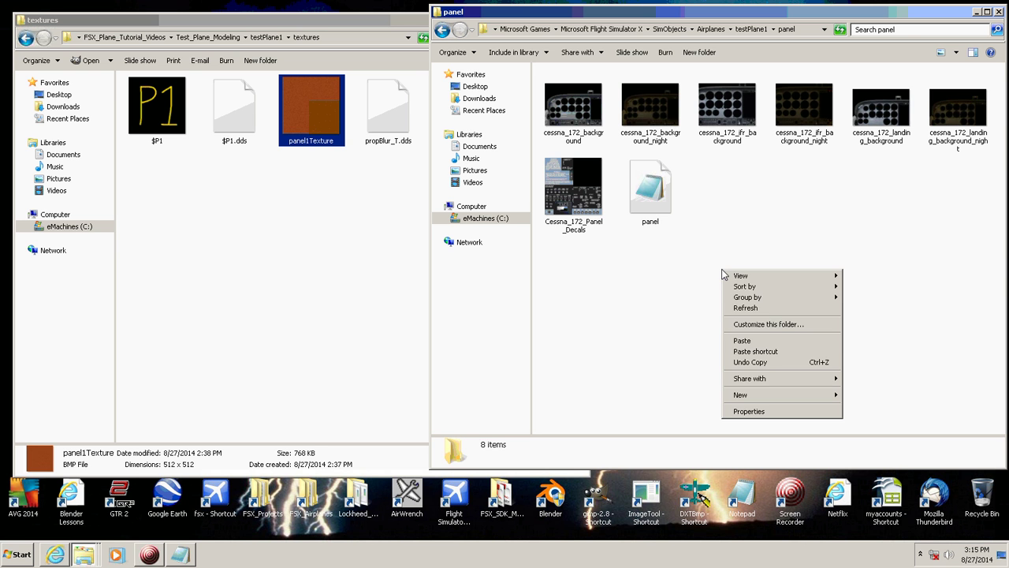
pyautogui.click(749, 340)
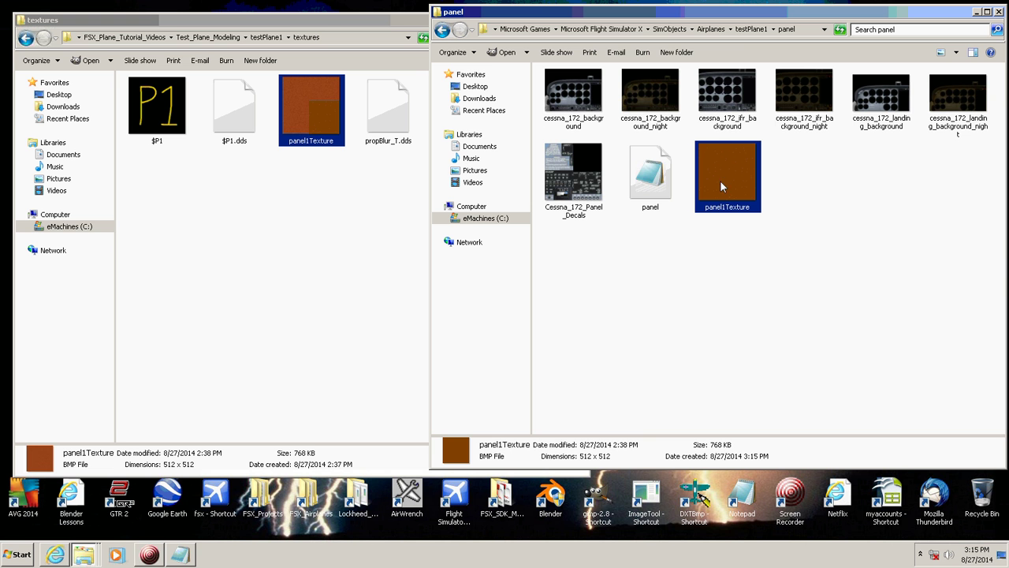
# Step: Copy the $P1 bitmap and $P1.dds from the project's textures folder into the FSX testPlane1 Texture folder
pyautogui.click(751, 30)
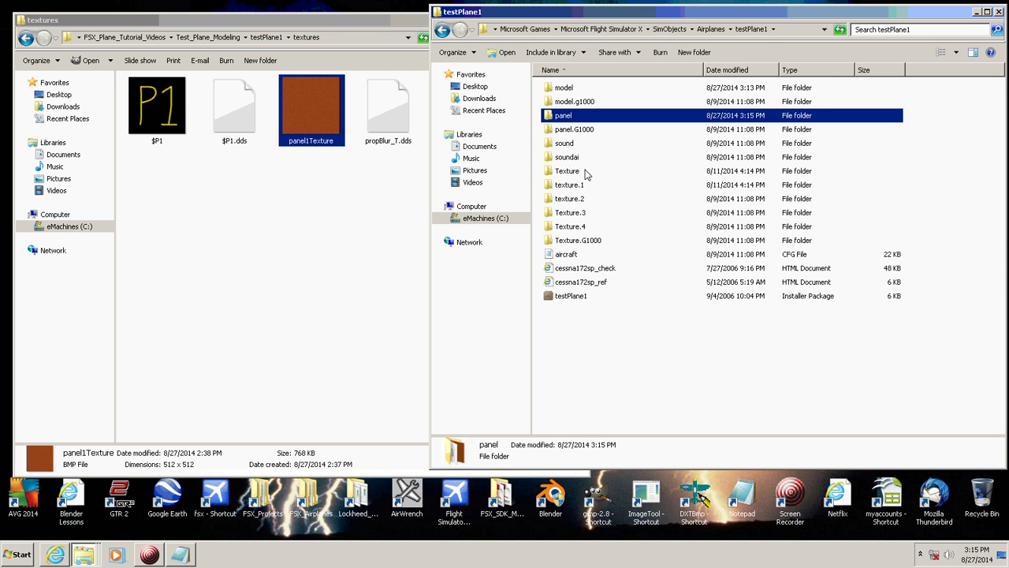
pyautogui.click(550, 174)
pyautogui.doubleClick(550, 173)
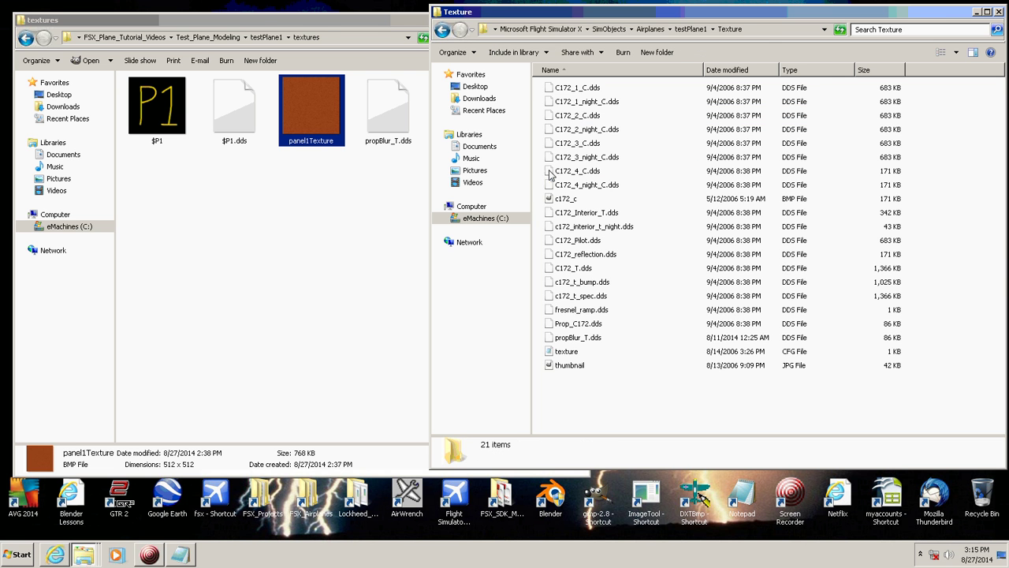
pyautogui.click(255, 20)
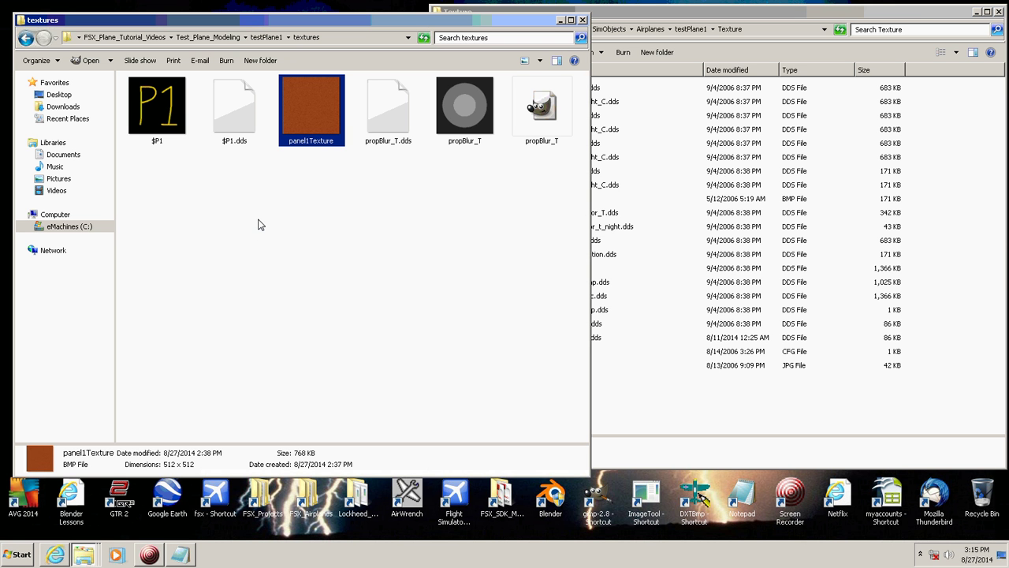
pyautogui.click(159, 112)
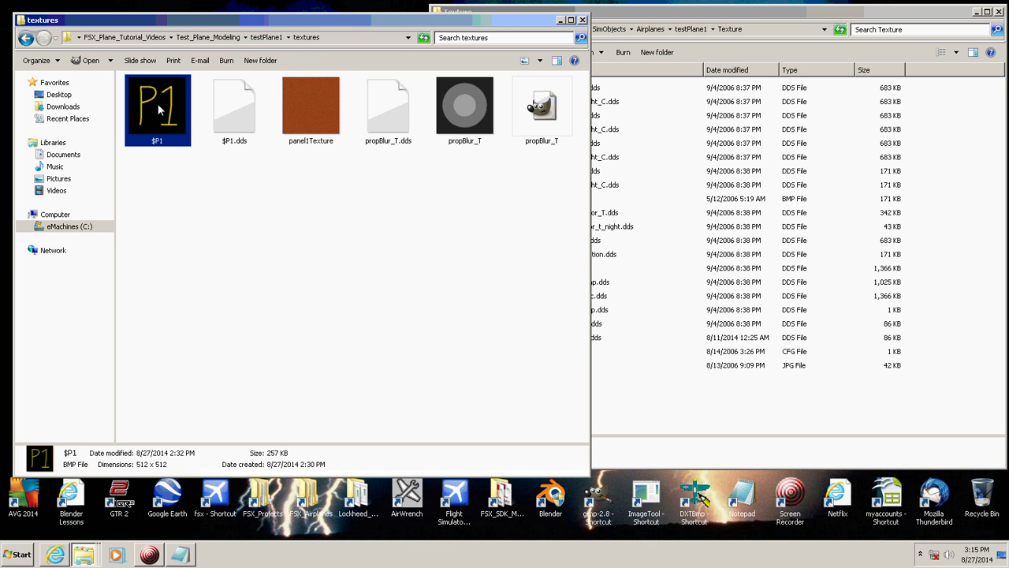
pyautogui.keyDown('ctrl'); pyautogui.click(234, 111); pyautogui.keyUp('ctrl')
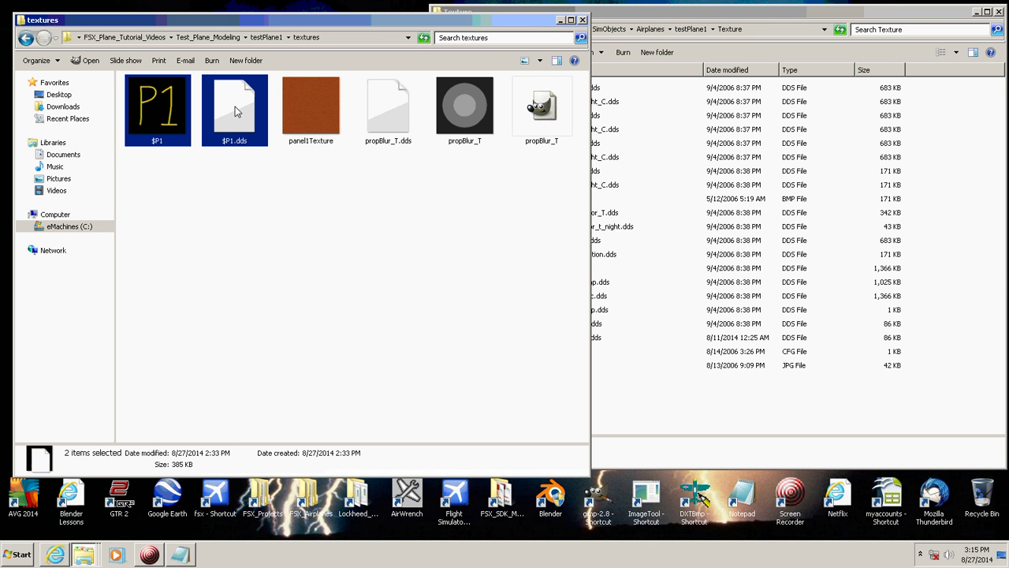
pyautogui.rightClick(234, 111)
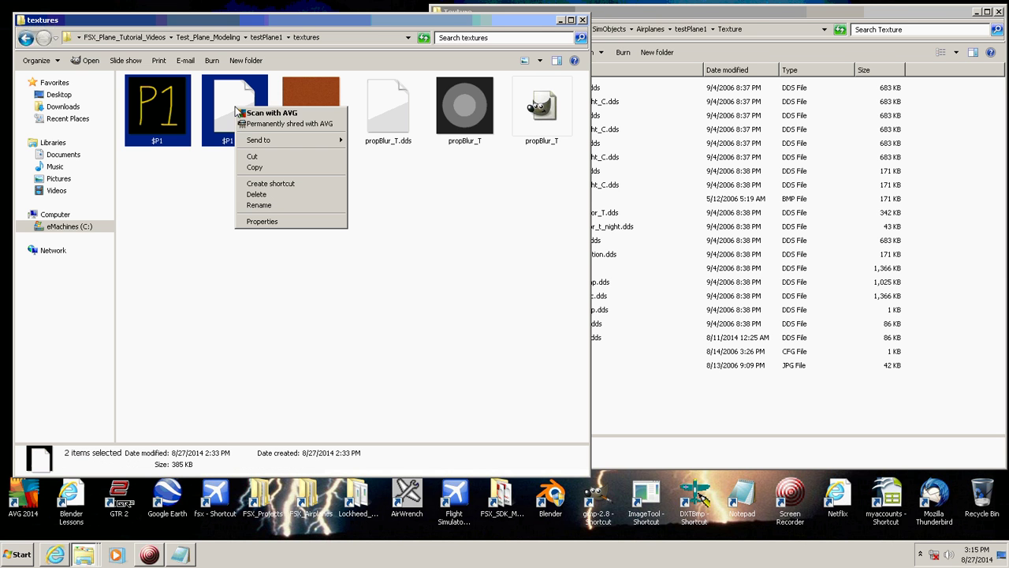
pyautogui.click(256, 166)
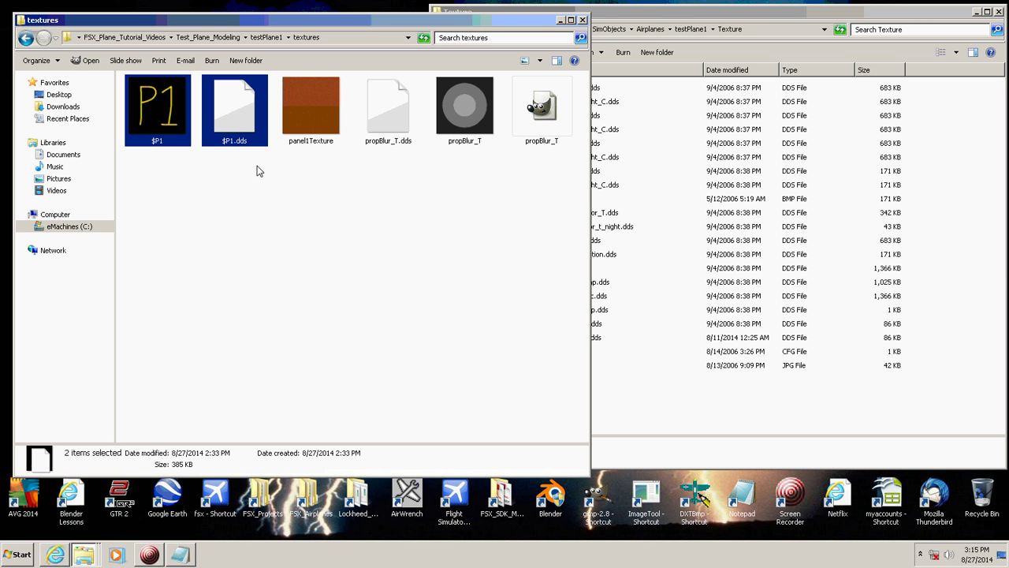
pyautogui.click(773, 15)
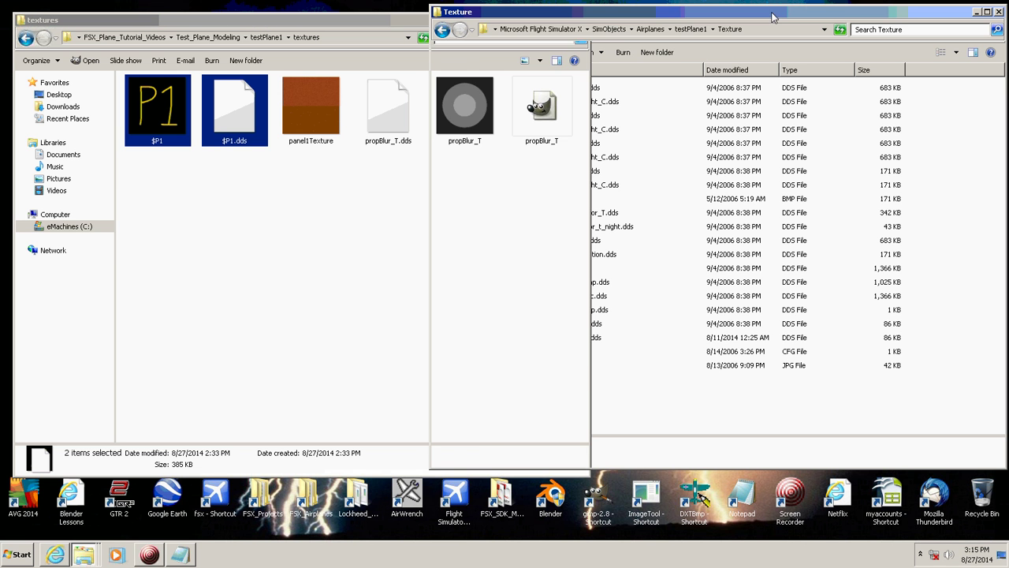
pyautogui.rightClick(635, 406)
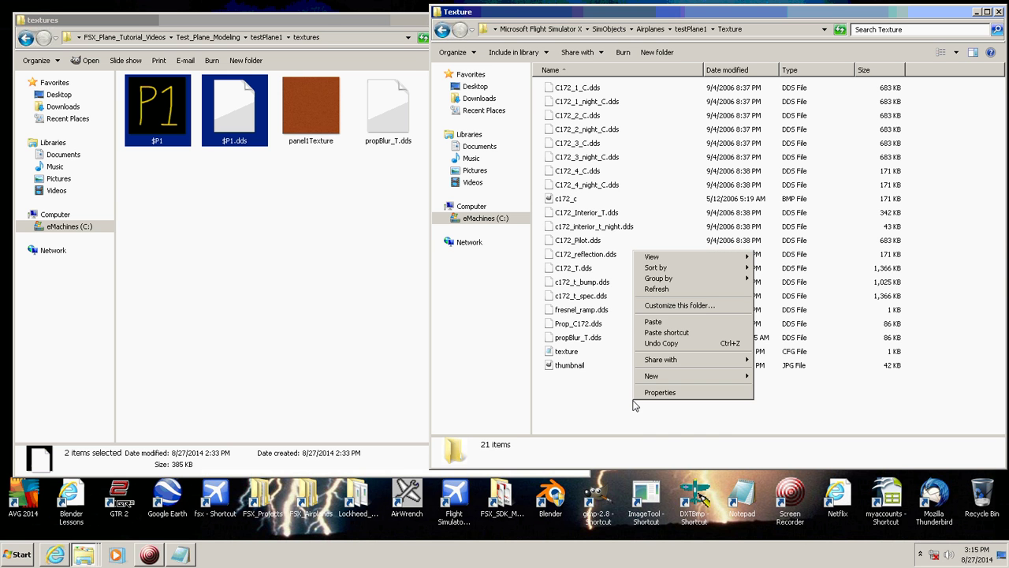
pyautogui.click(674, 322)
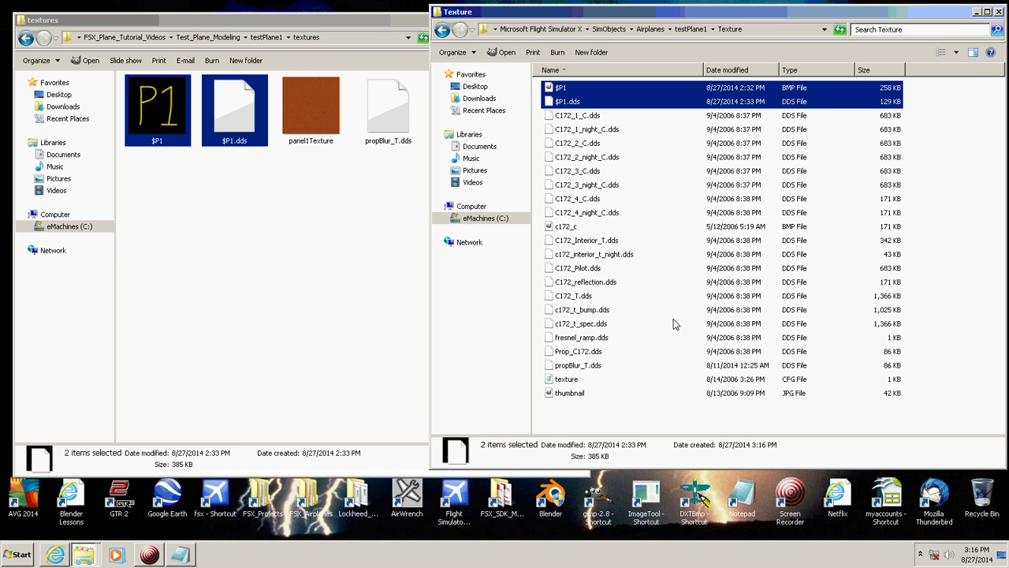
# Step: Paste the copied $P1 bitmap and $P1.dds into the FSX testPlane1 texture.1 folder as well
pyautogui.click(692, 29)
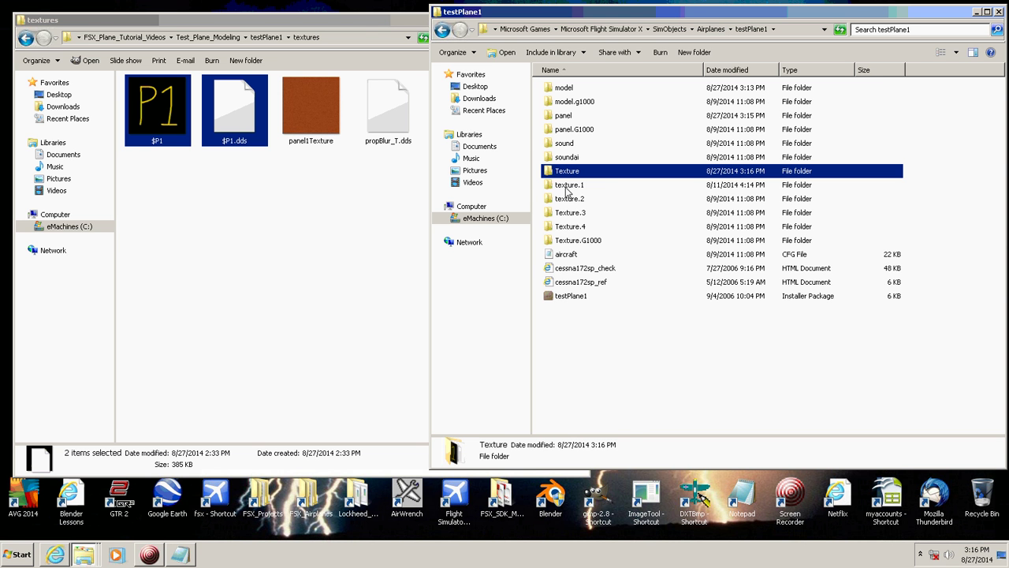
pyautogui.doubleClick(566, 187)
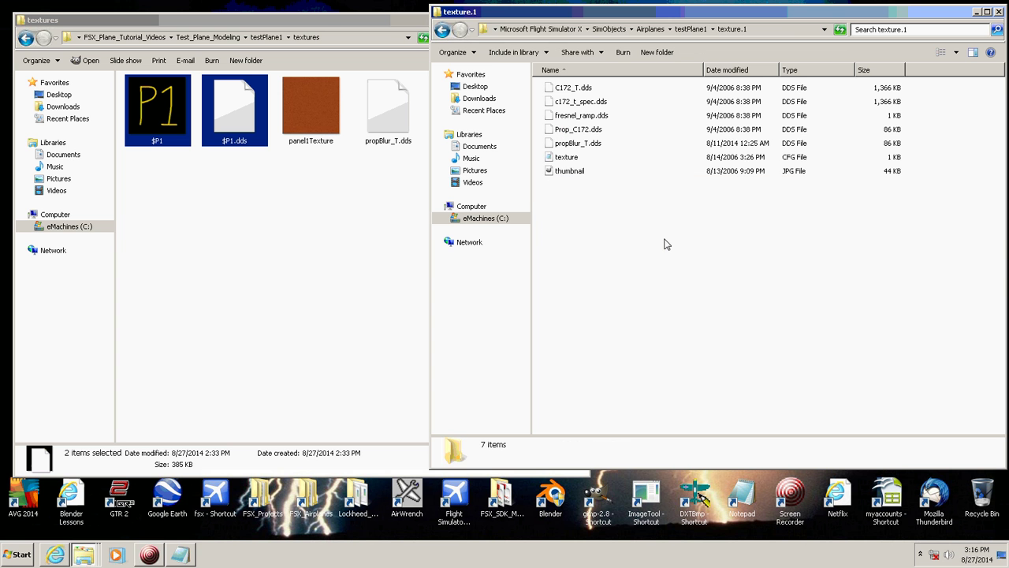
pyautogui.rightClick(664, 244)
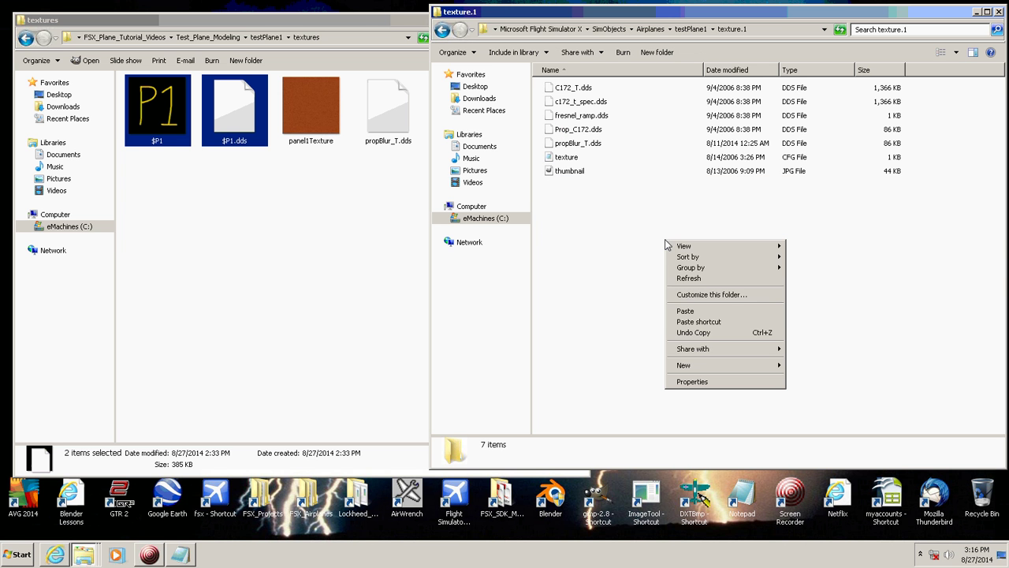
pyautogui.click(698, 310)
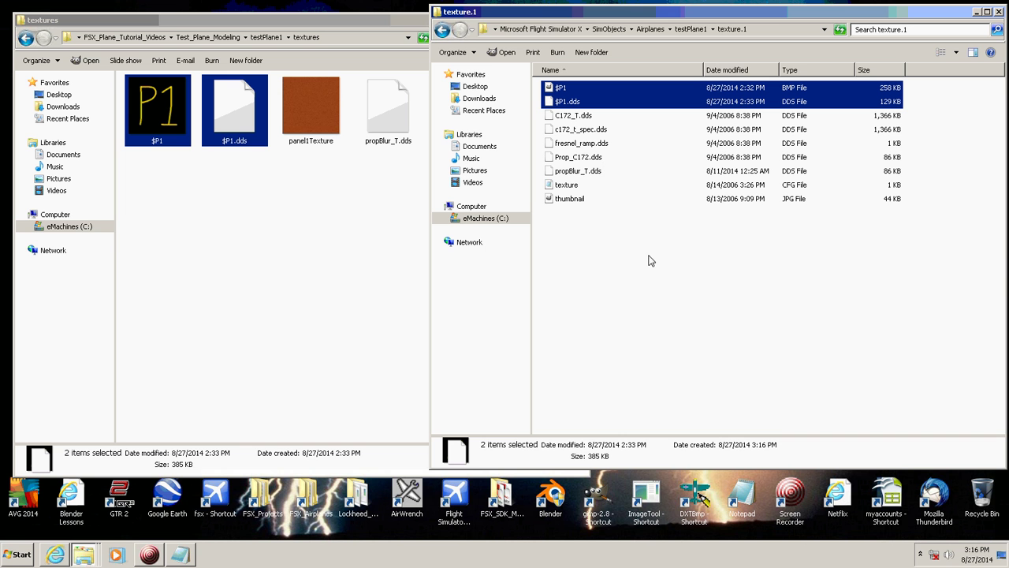
# Step: Minimize the project's textures window and move the texture.1 window closer to the middle of the desktop
pyautogui.click(362, 22)
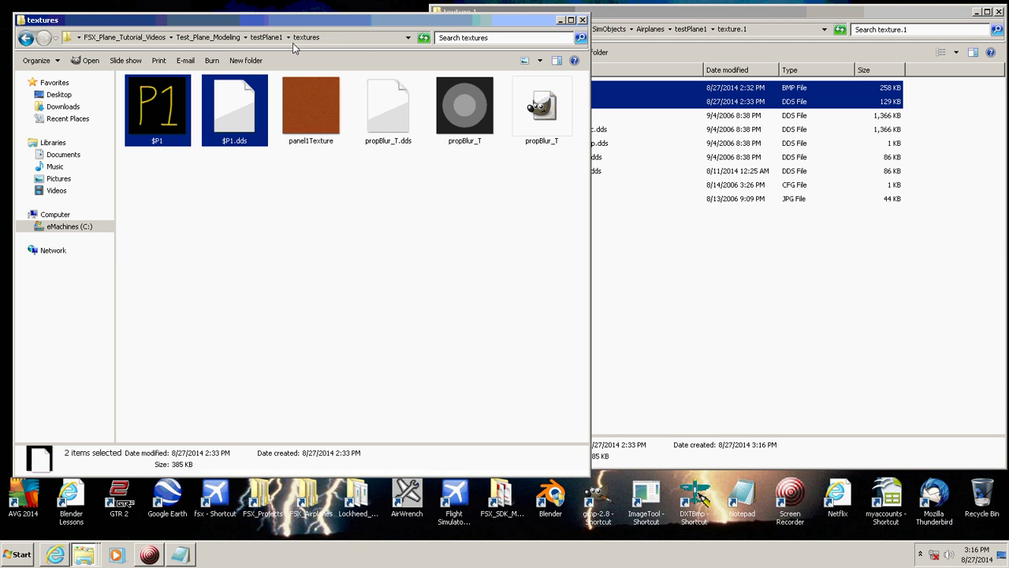
pyautogui.click(562, 21)
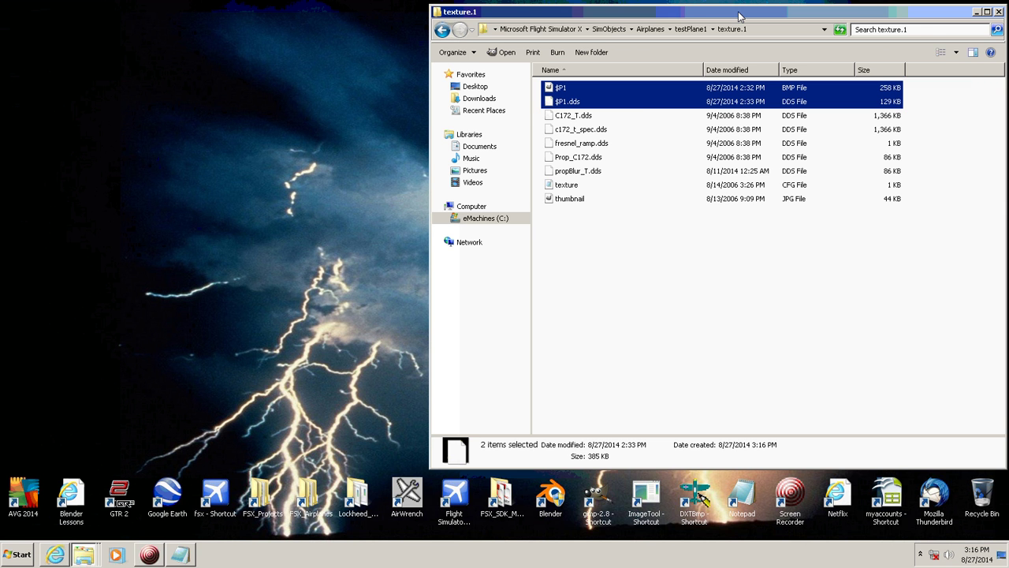
pyautogui.moveTo(739, 14); pyautogui.dragTo(637, 18)
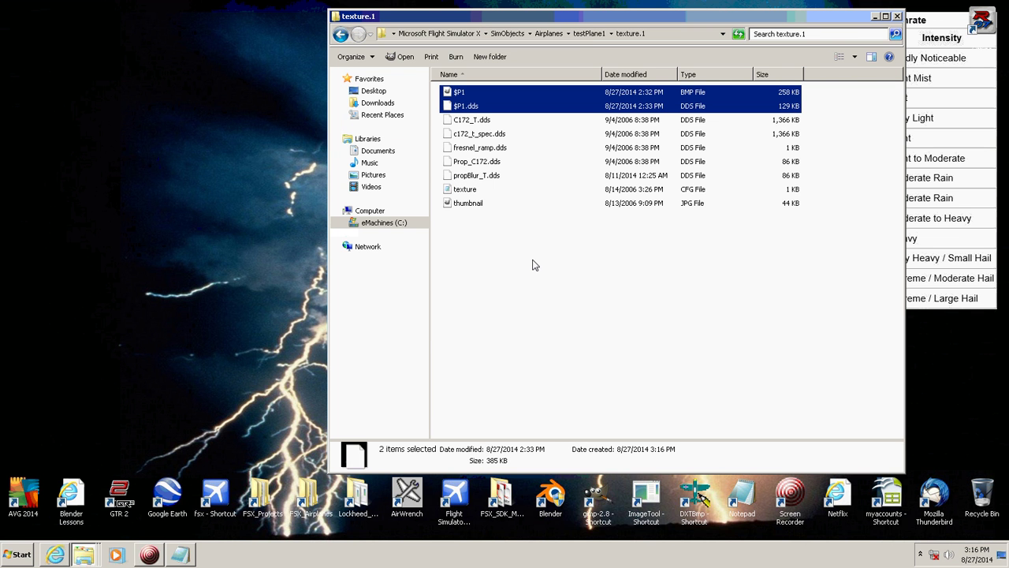
# Step: Open the panel configuration file from the testPlane1 panel folder in Notepad and move its window toward the middle of the desktop
pyautogui.click(594, 33)
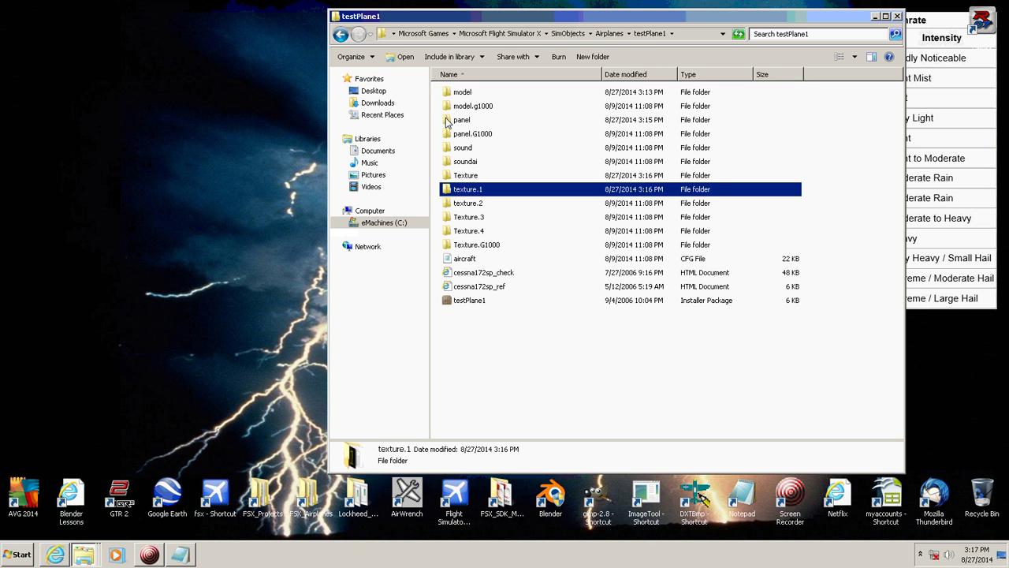
pyautogui.doubleClick(447, 122)
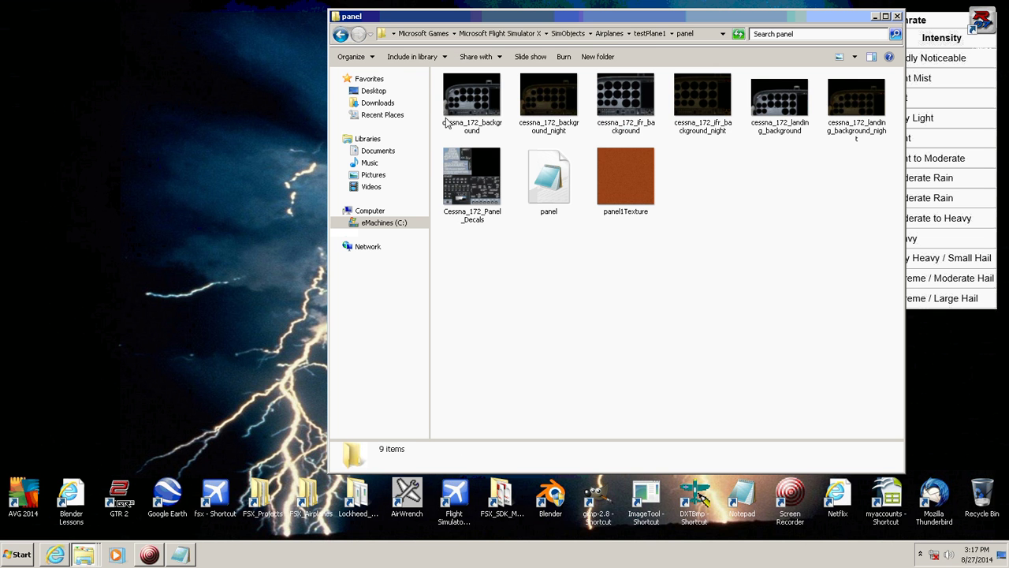
pyautogui.doubleClick(552, 181)
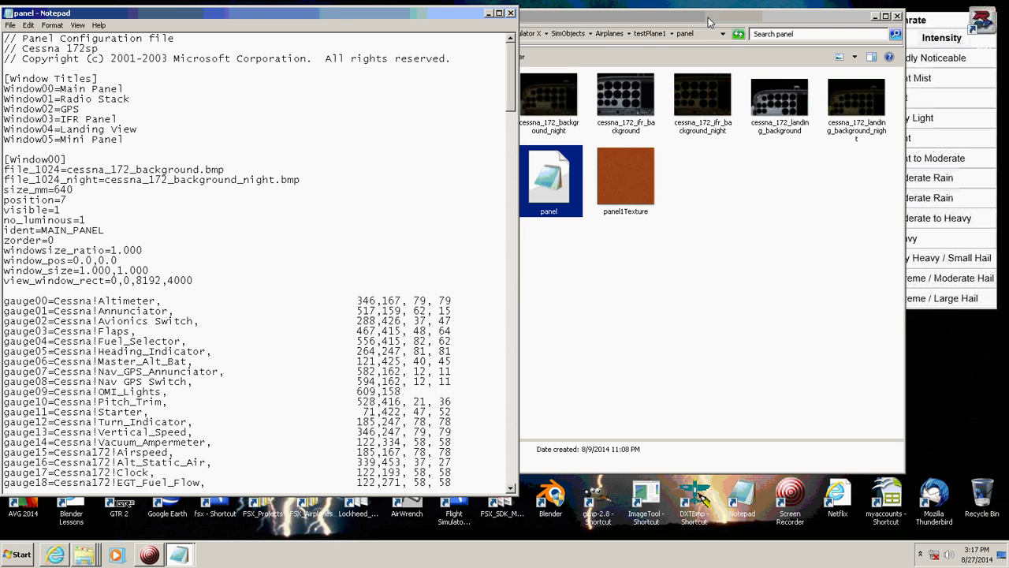
pyautogui.moveTo(336, 16); pyautogui.dragTo(723, 16)
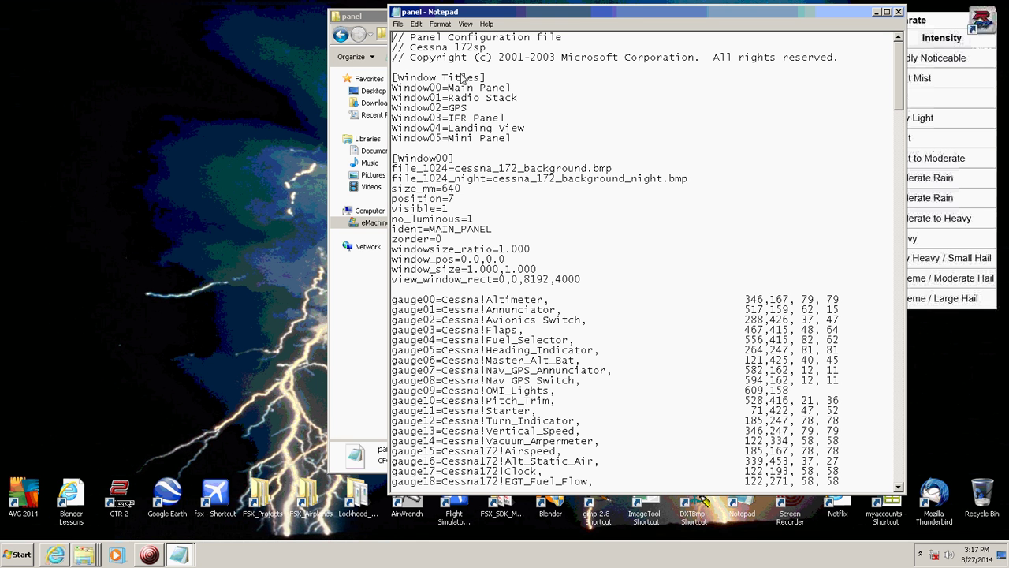
# Step: Delete the Window01 to Window05 titles and clear the day and night background bitmap names in the Window00 section
pyautogui.moveTo(514, 140); pyautogui.dragTo(392, 101)
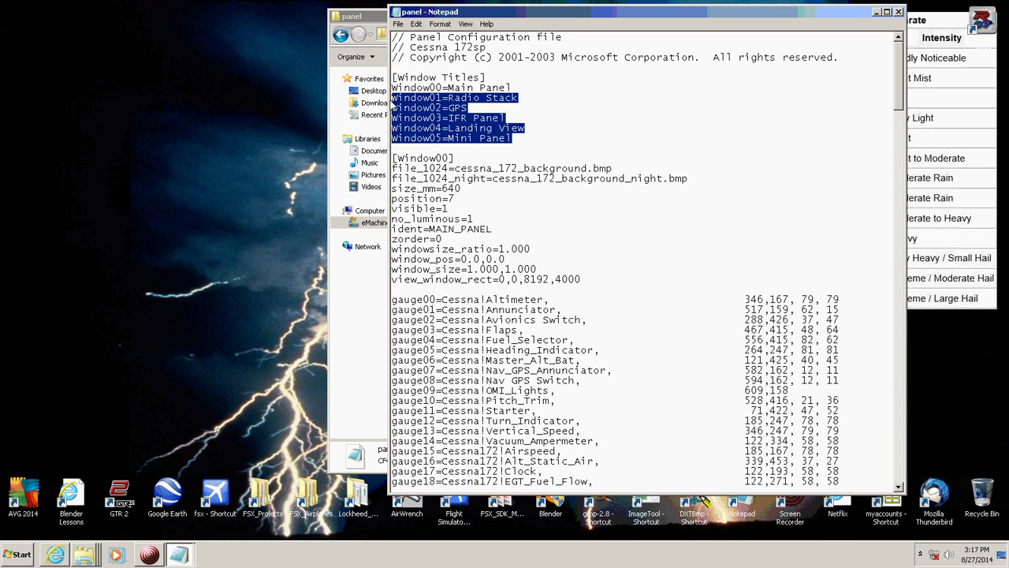
pyautogui.press('Delete')
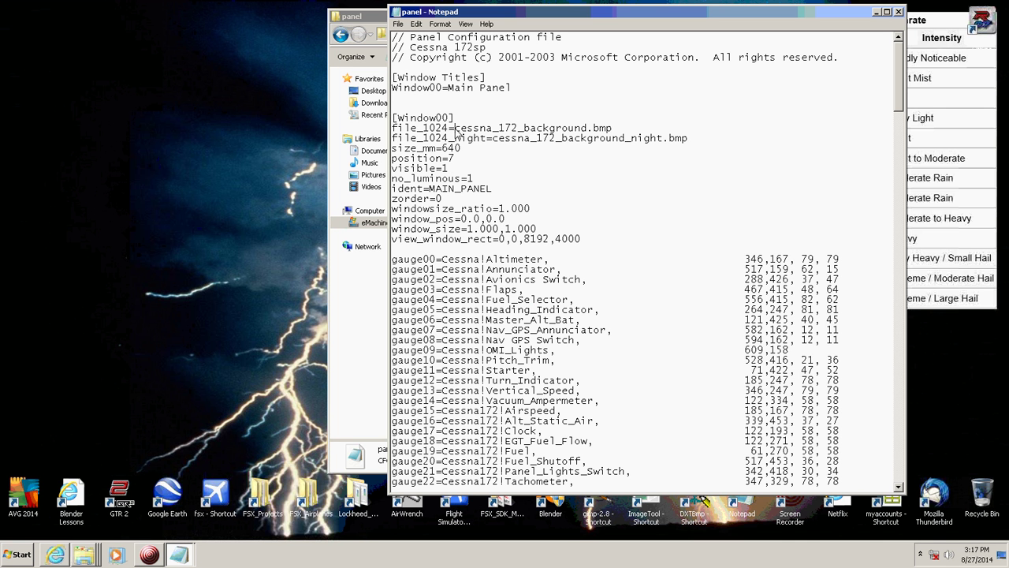
pyautogui.moveTo(455, 129); pyautogui.dragTo(624, 133)
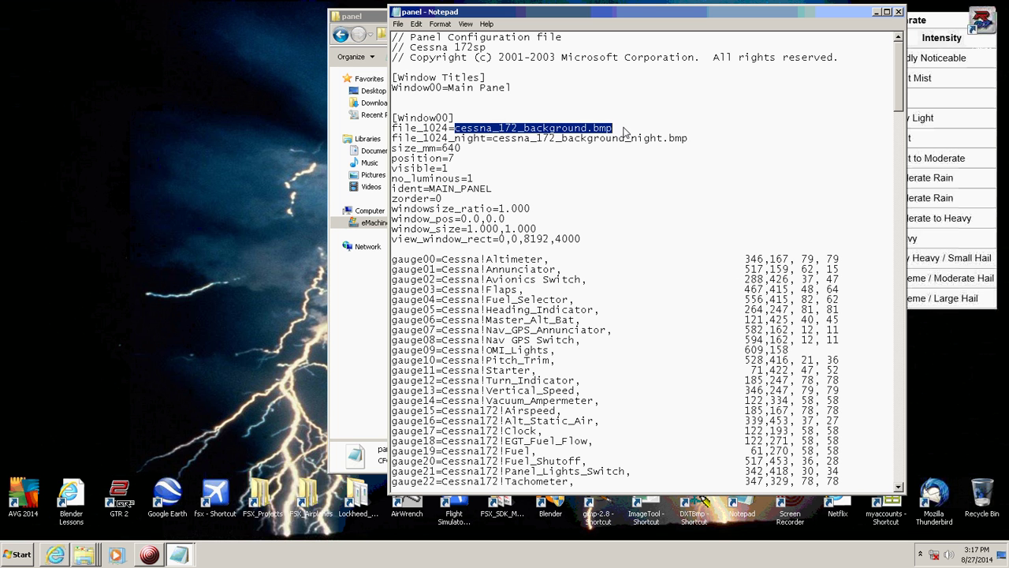
pyautogui.press('Delete')
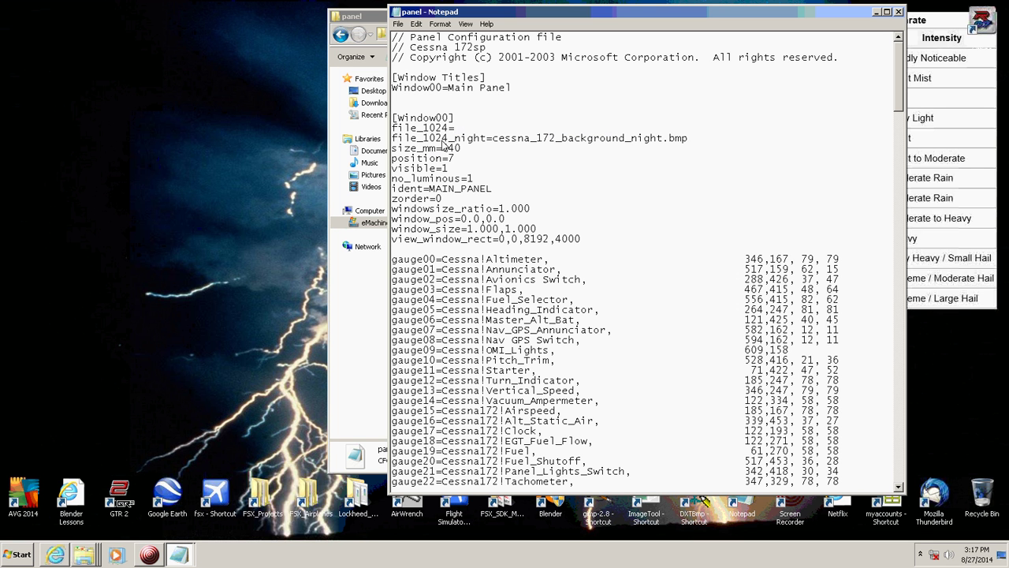
pyautogui.moveTo(492, 140); pyautogui.dragTo(726, 153)
pyautogui.press('Delete')
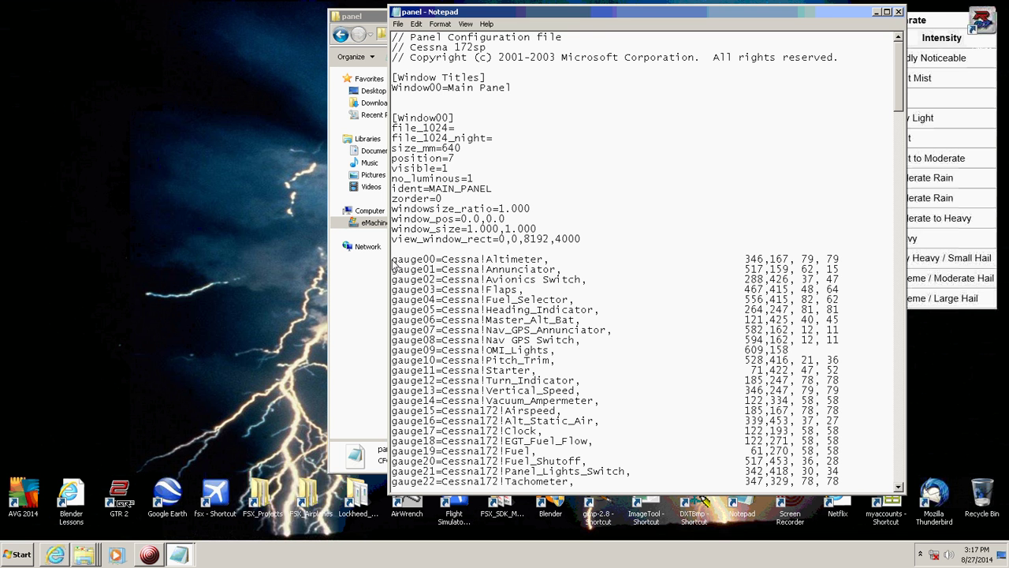
# Step: Delete the Window00 gauges through the Window05 section, plus all VCockpit01 and VCockpit02 content, keeping only the [VCockpit01] heading
pyautogui.moveTo(392, 259); pyautogui.dragTo(686, 256)
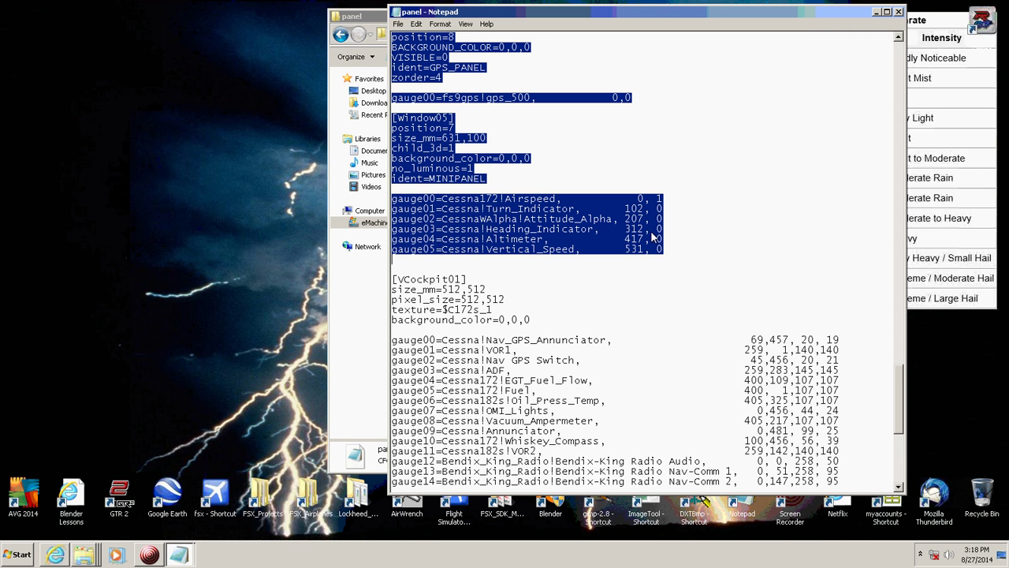
pyautogui.press('Delete')
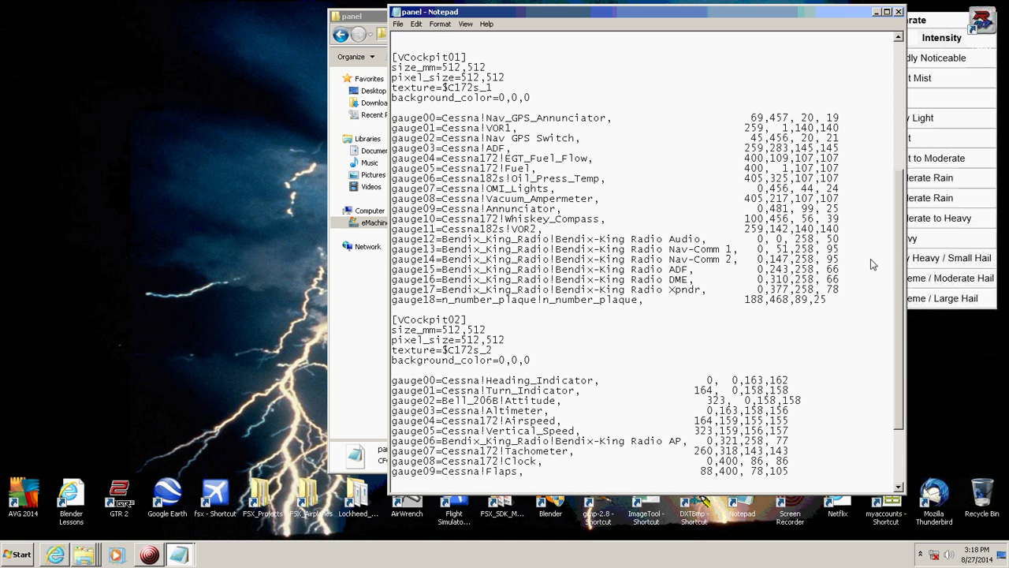
pyautogui.scroll(5, 445, 284)
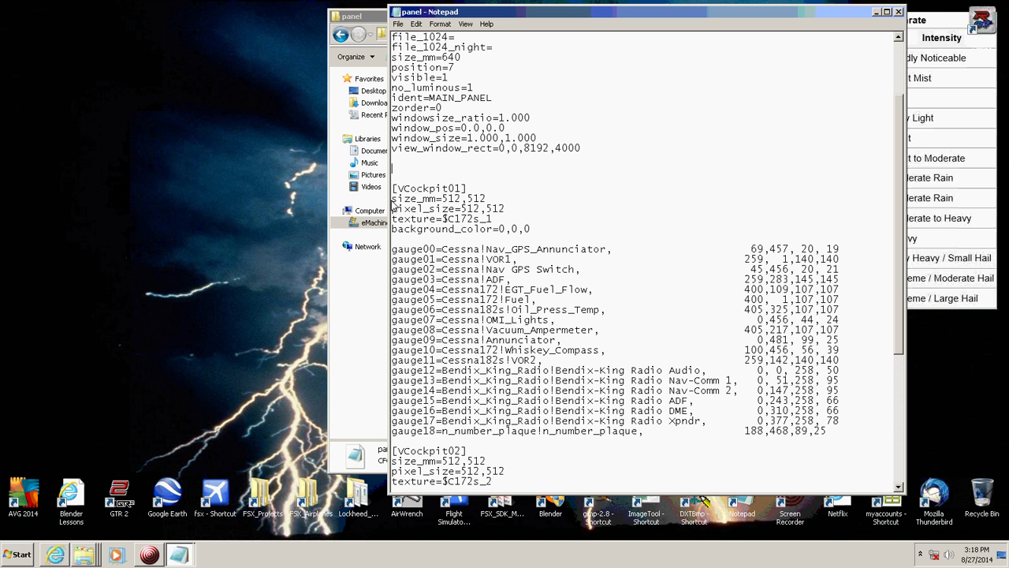
pyautogui.moveTo(391, 189); pyautogui.dragTo(807, 383)
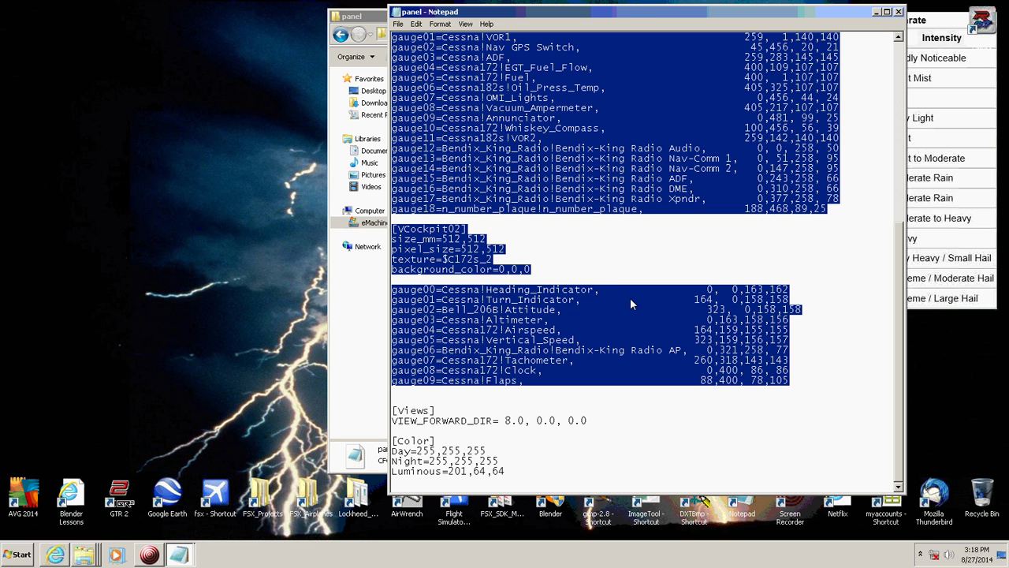
pyautogui.press('Delete')
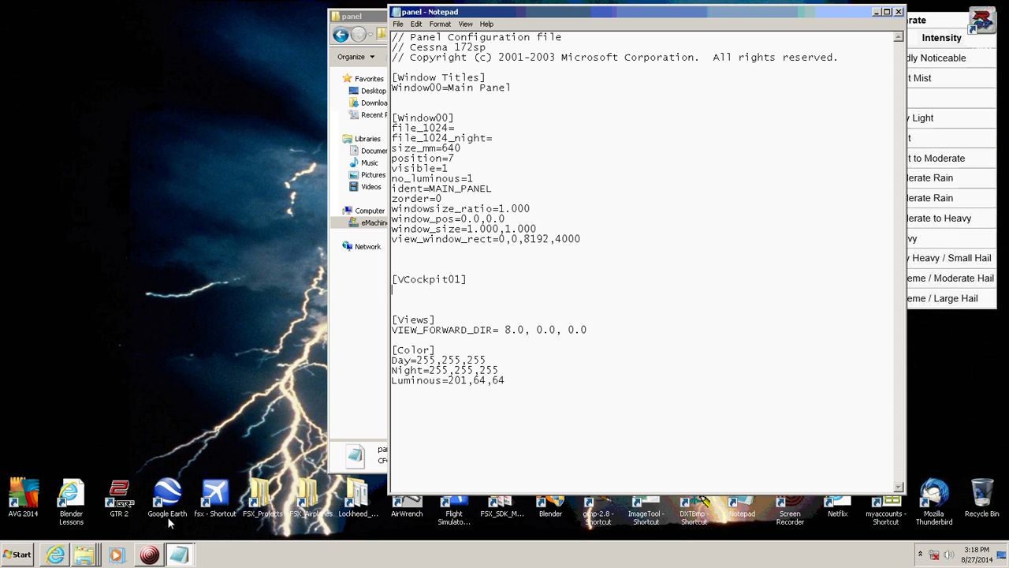
# Step: Copy the prepared VCockpit01 settings and gauge lines from the untitled note into the panel file under [VCockpit01], and minimize the note
pyautogui.hotkey('alt', 'Tab')
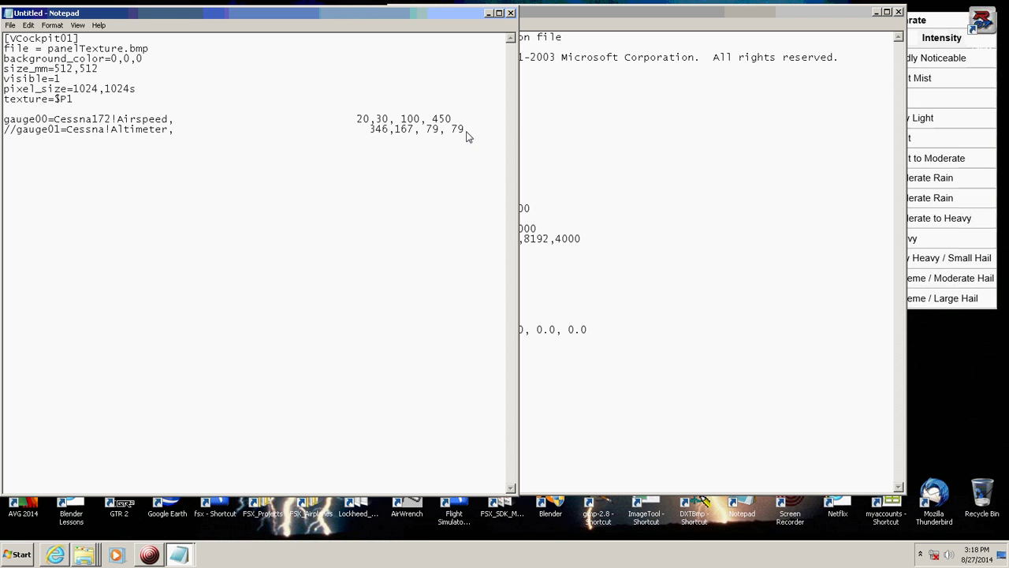
pyautogui.moveTo(463, 134); pyautogui.dragTo(2, 55)
pyautogui.rightClick(68, 67)
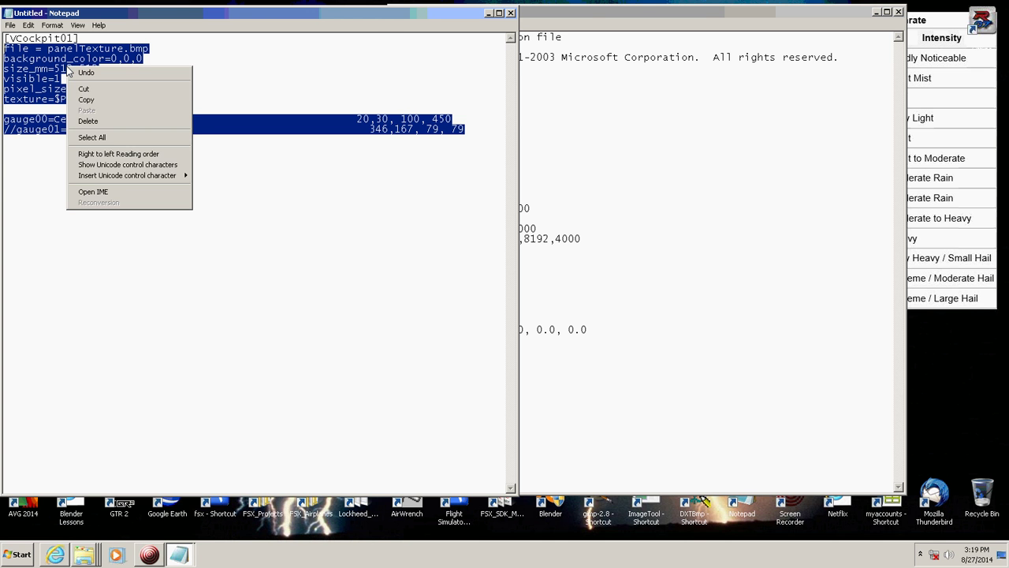
pyautogui.click(108, 102)
pyautogui.click(597, 14)
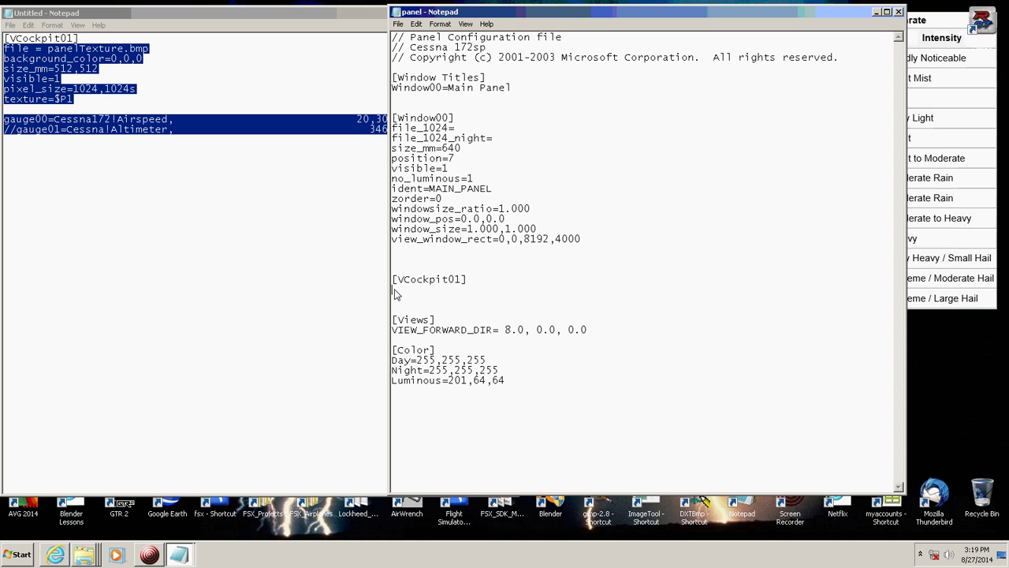
pyautogui.hotkey('ctrl', 'v')
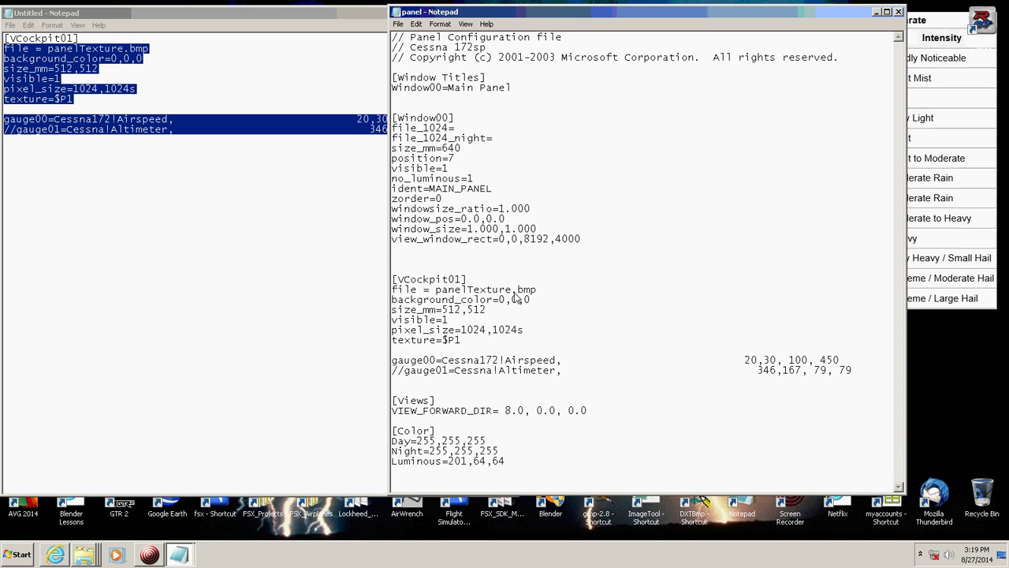
pyautogui.click(367, 16)
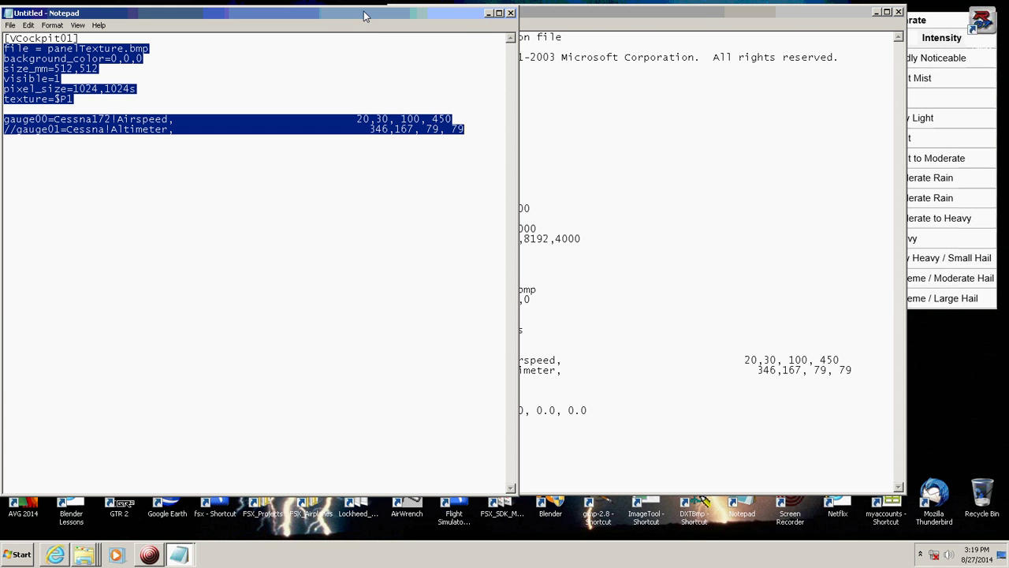
pyautogui.click(488, 14)
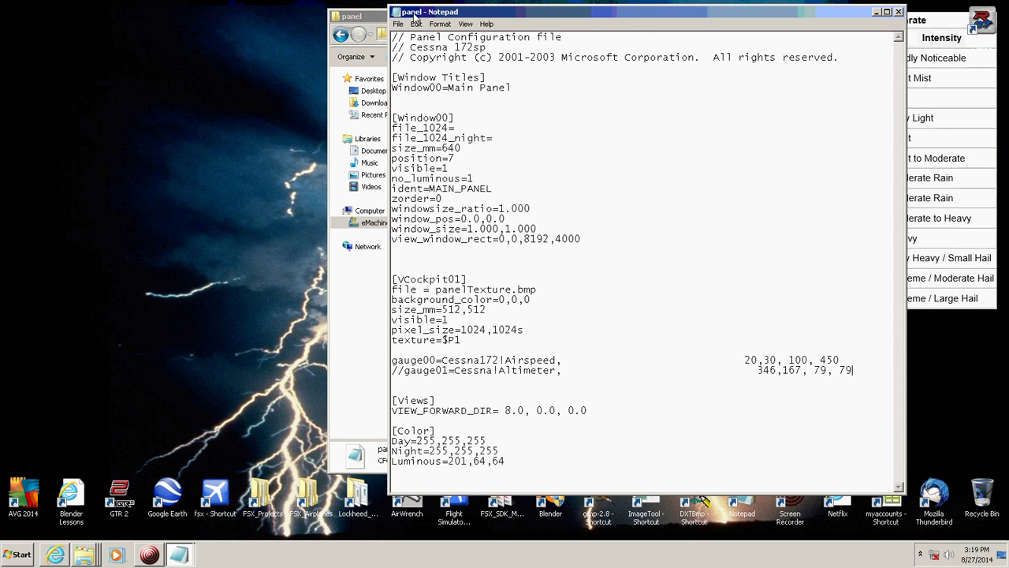
# Step: Arrange the panel file beside the panel folder window and change the VCockpit01 file entry to panel1Texture.bmp
pyautogui.moveTo(415, 17); pyautogui.dragTo(55, 26)
pyautogui.click(631, 24)
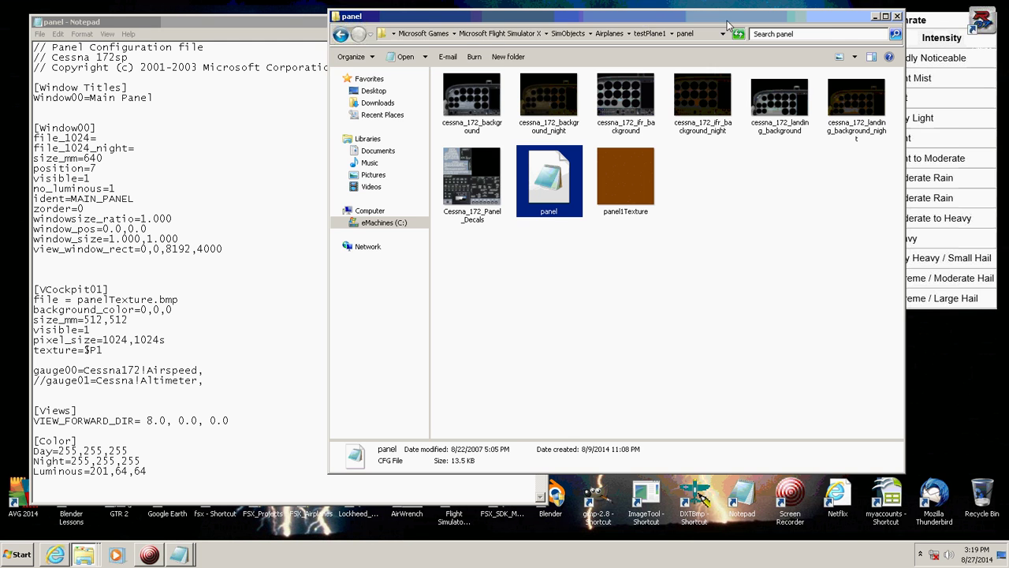
pyautogui.moveTo(730, 26); pyautogui.dragTo(827, 30)
pyautogui.click(401, 25)
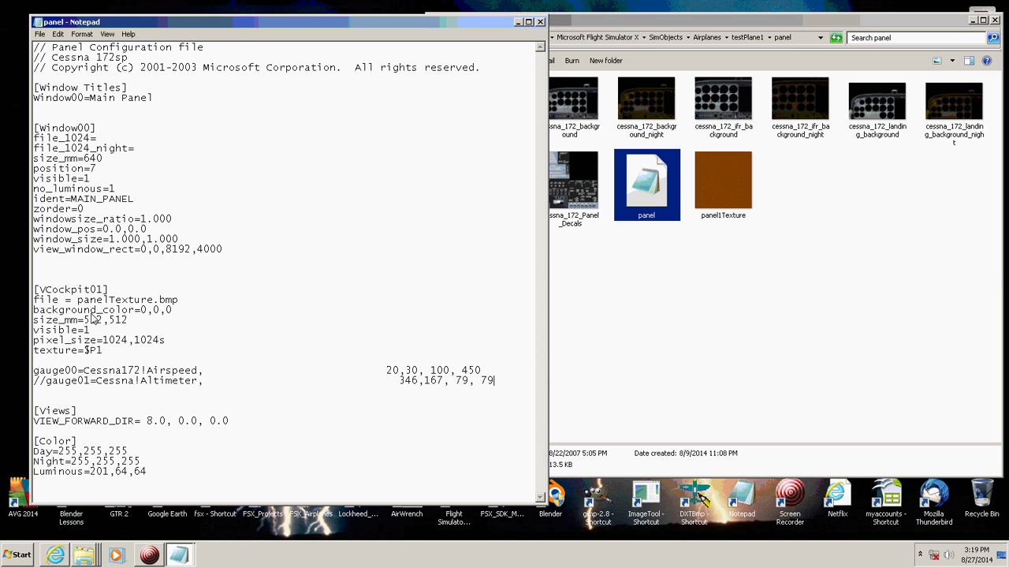
pyautogui.moveTo(78, 303); pyautogui.dragTo(178, 304)
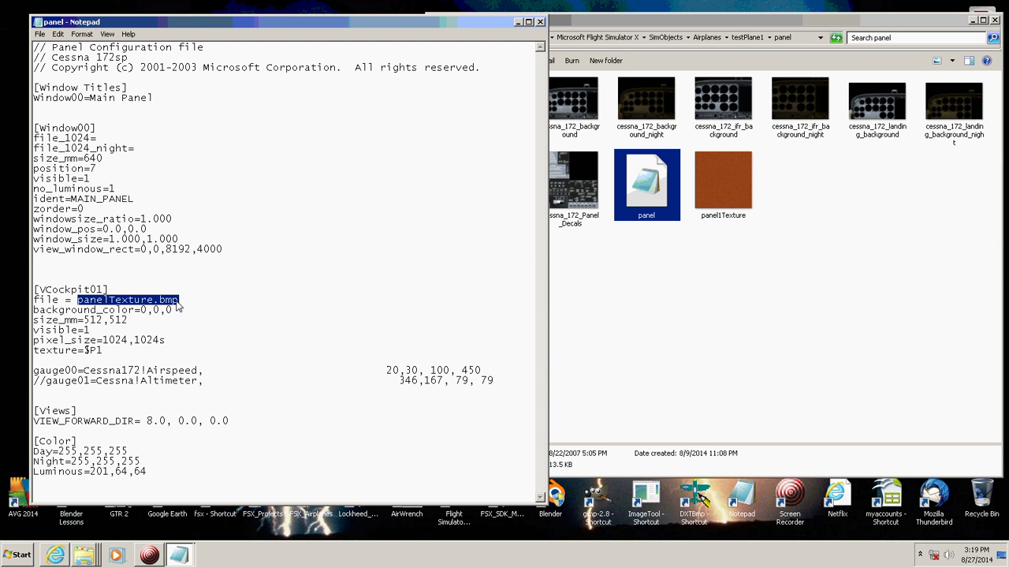
pyautogui.write('p')
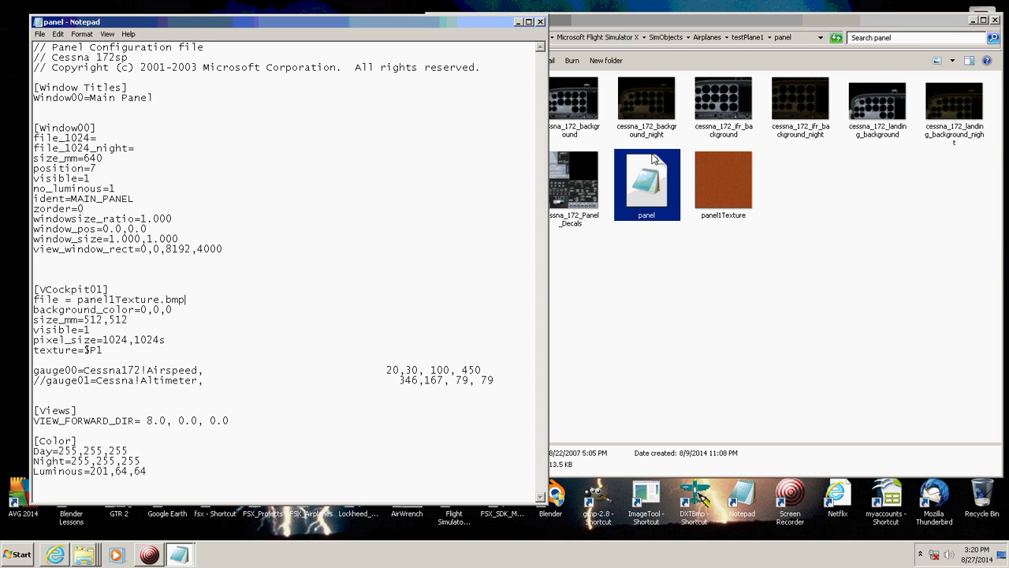
# Step: Copy the $P1 bitmap from the testPlane1 Texture folder into the testPlane1 panel folder
pyautogui.click(745, 24)
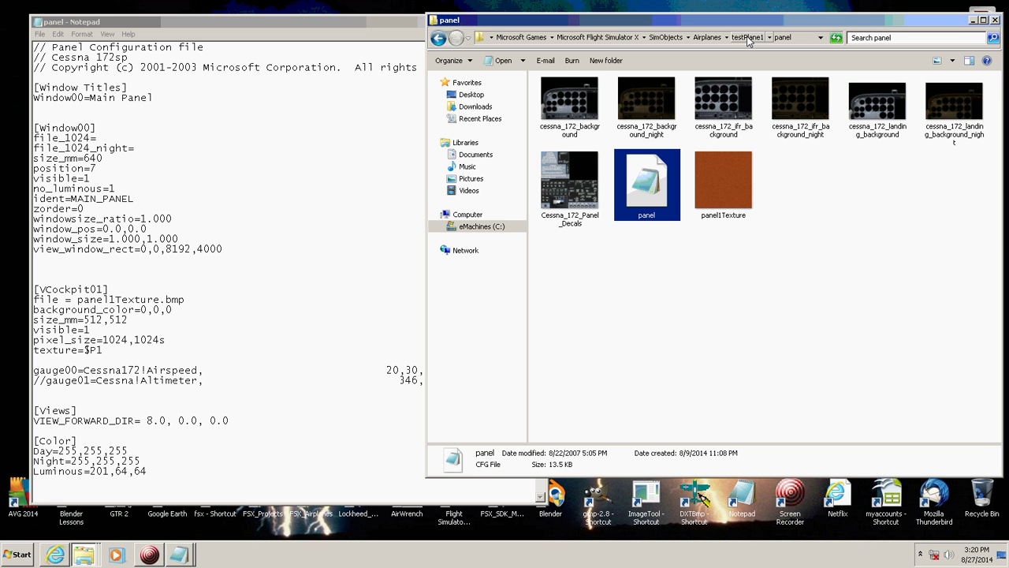
pyautogui.click(747, 38)
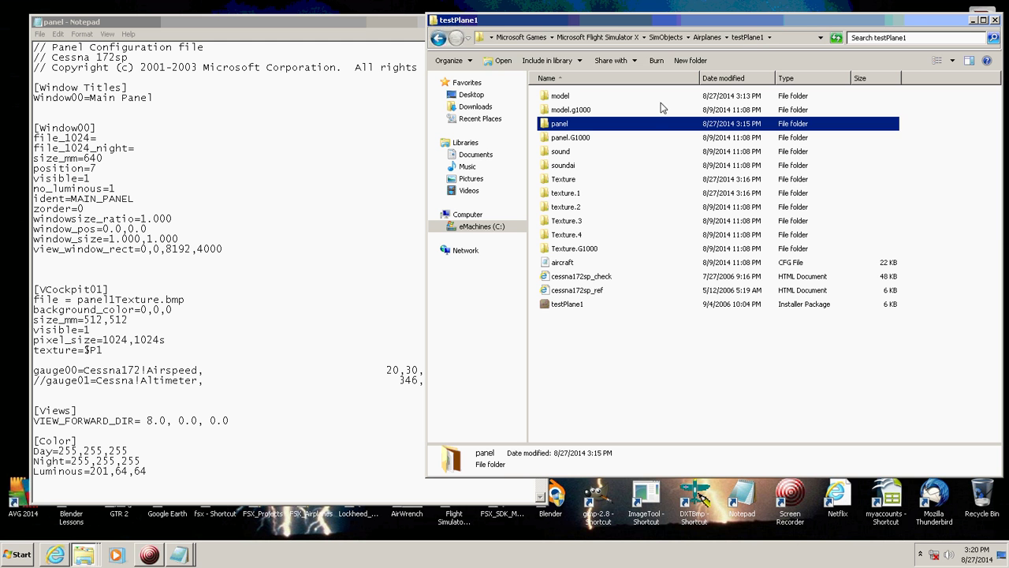
pyautogui.doubleClick(546, 180)
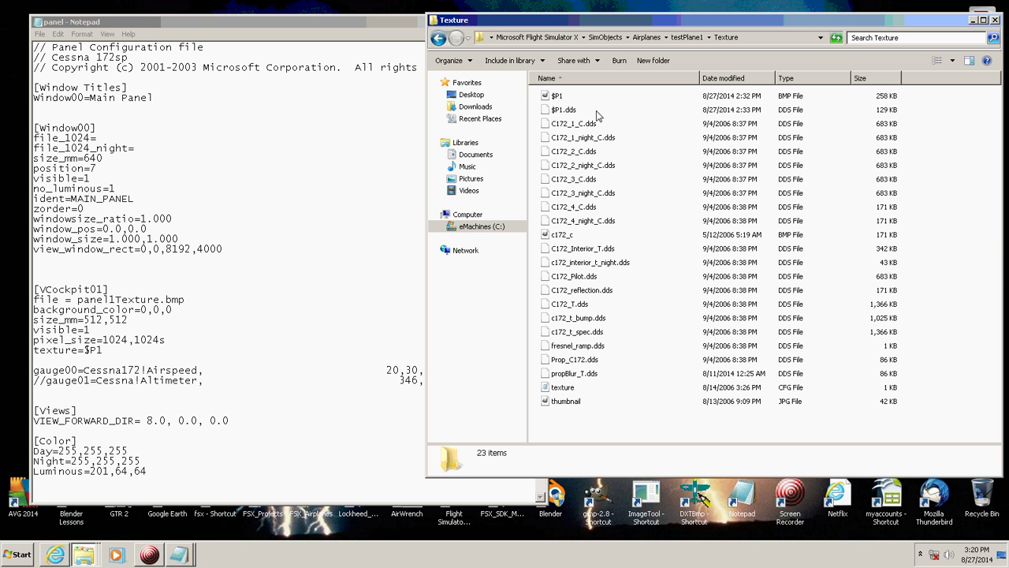
pyautogui.click(547, 98)
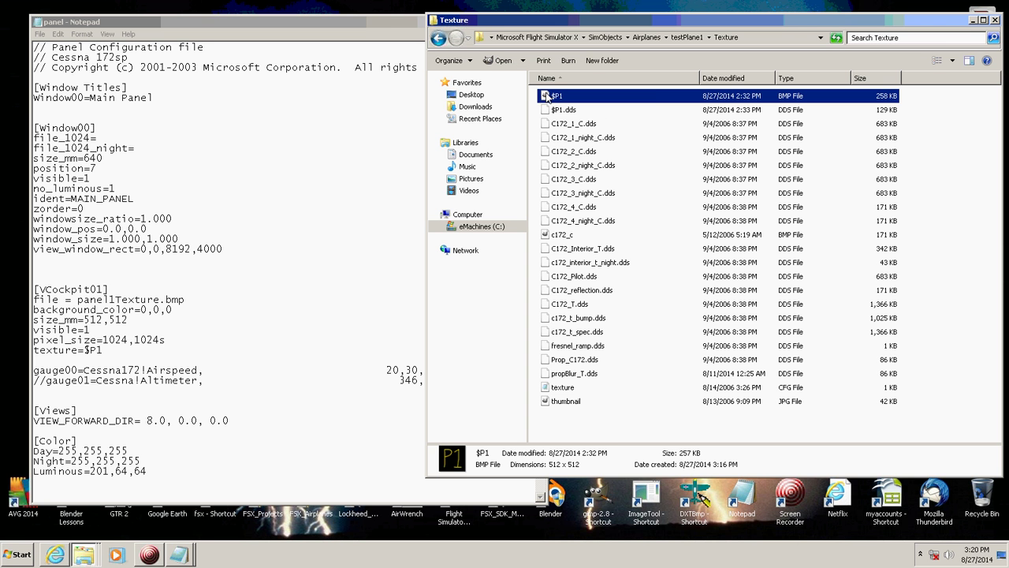
pyautogui.rightClick(546, 97)
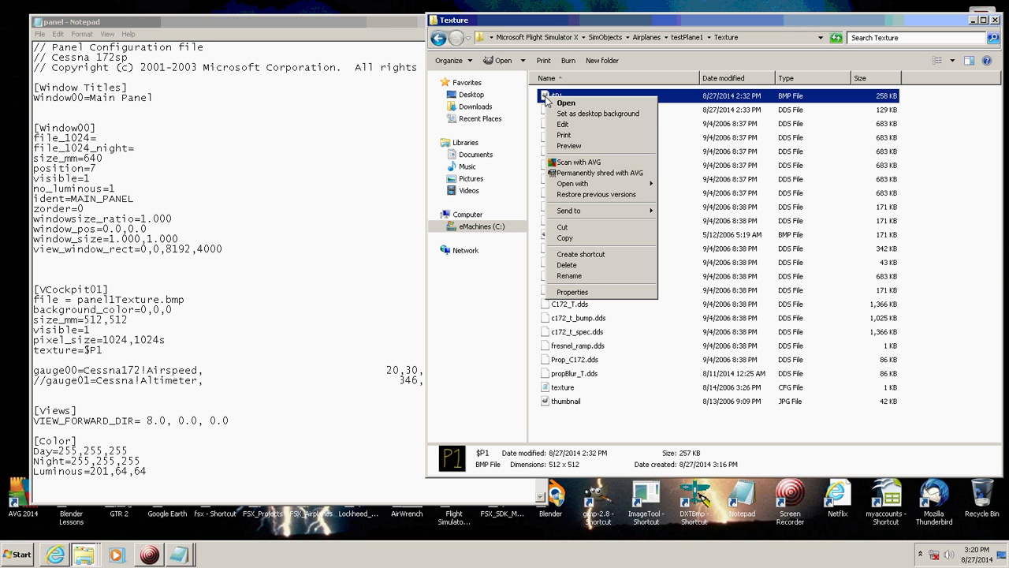
pyautogui.click(579, 239)
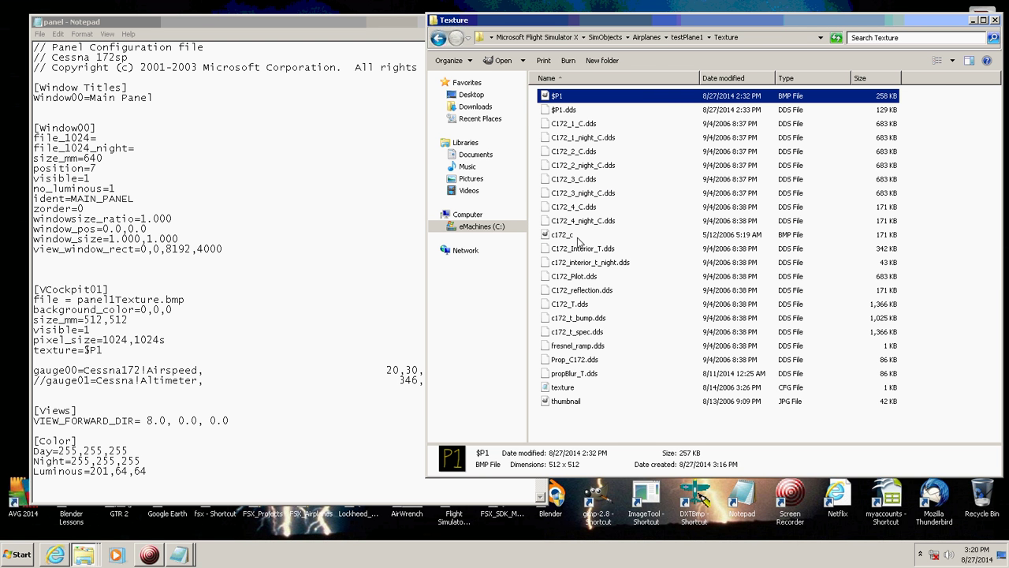
pyautogui.click(688, 37)
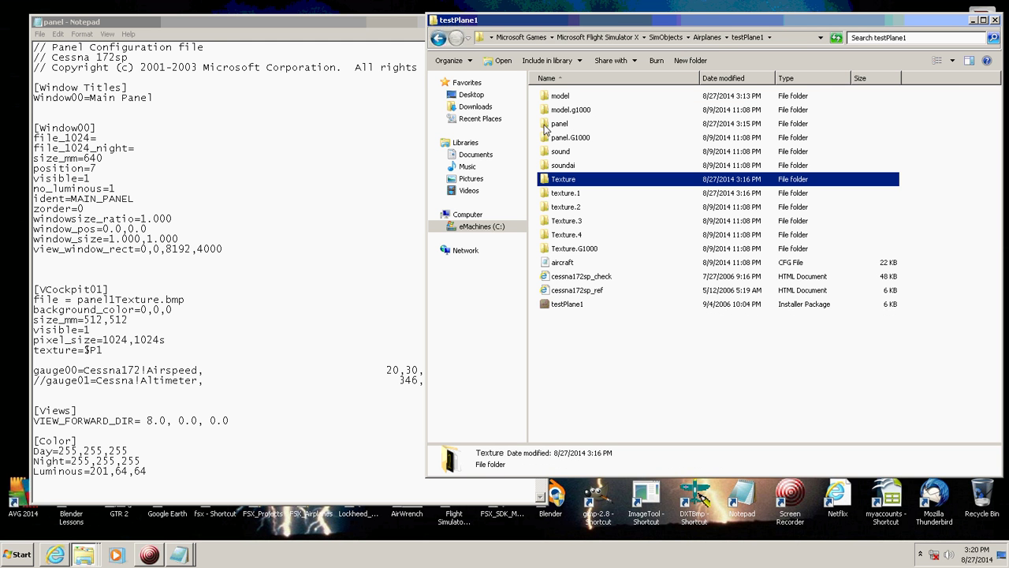
pyautogui.doubleClick(545, 128)
pyautogui.rightClick(776, 268)
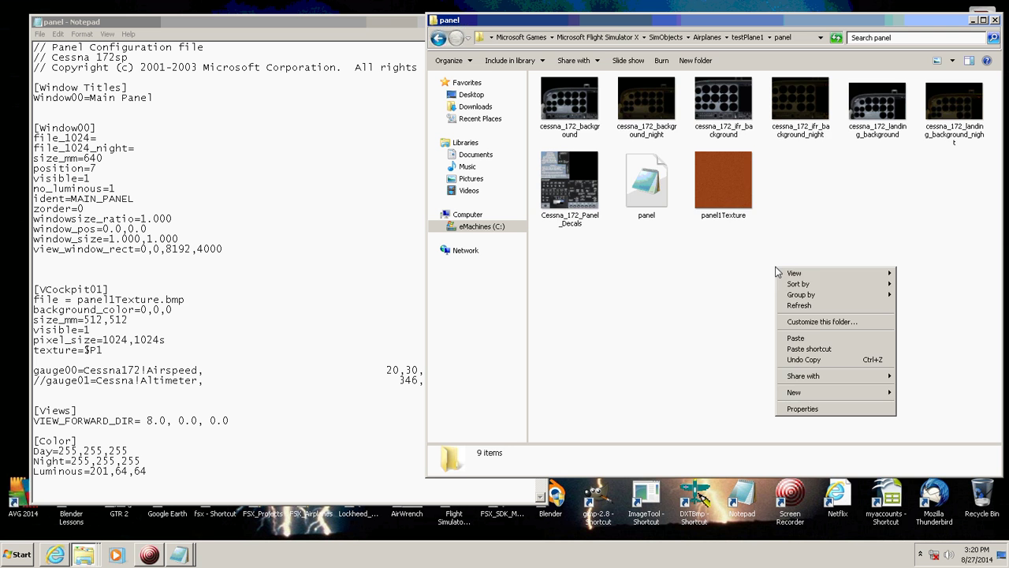
pyautogui.click(813, 337)
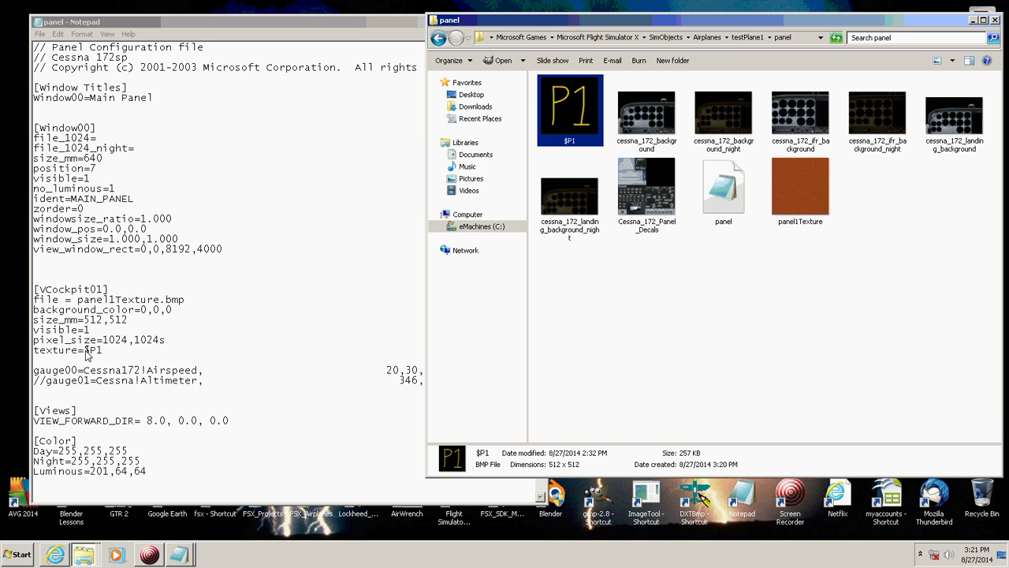
# Step: Re-enter the VCockpit01 texture value, and save and minimize the panel configuration file
pyautogui.moveTo(85, 351); pyautogui.dragTo(101, 350)
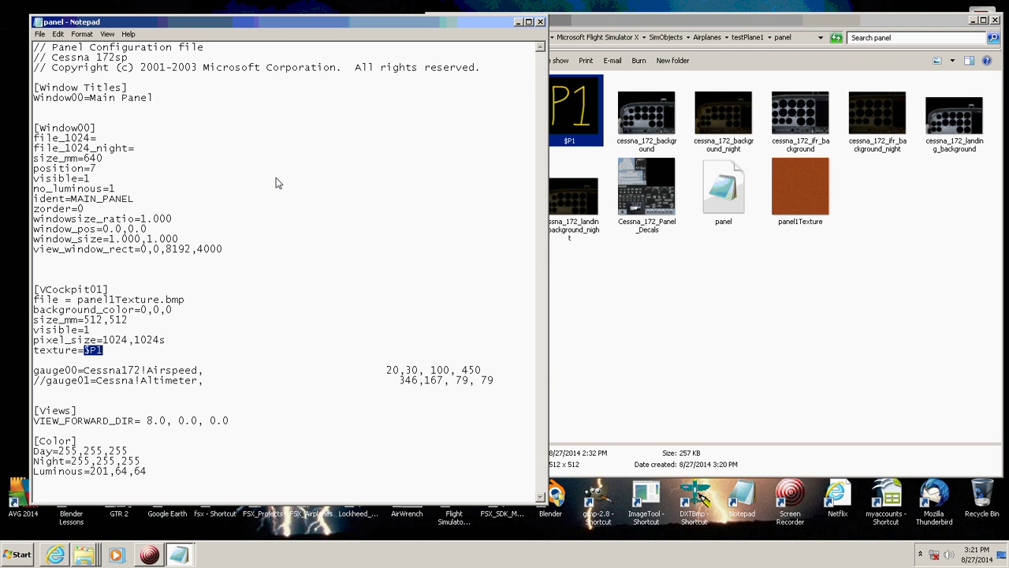
pyautogui.write('$')
pyautogui.click(39, 34)
pyautogui.click(56, 70)
pyautogui.click(518, 22)
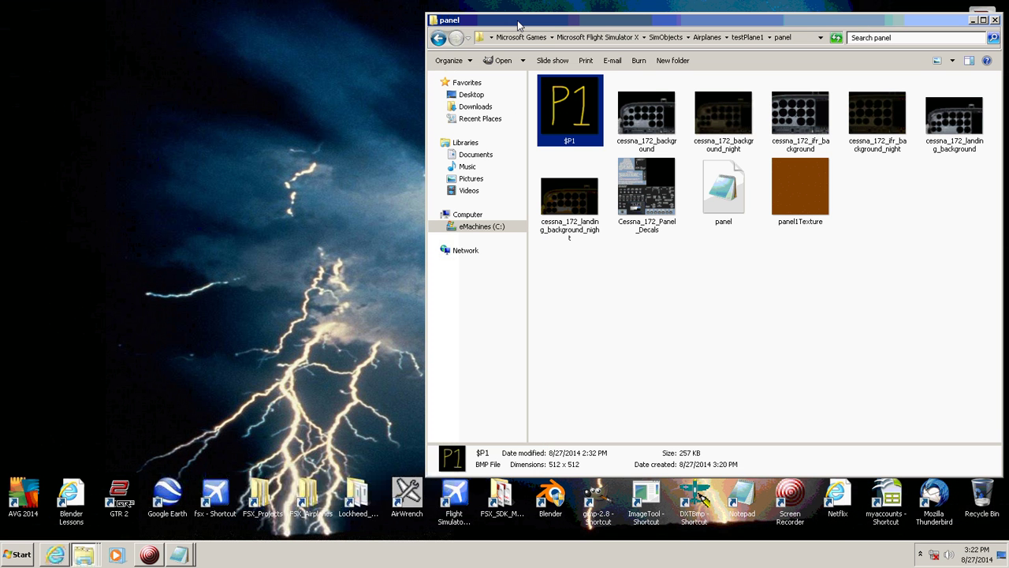
# Step: Close the panel configuration file and the panel folder window, and launch Flight Simulator X
pyautogui.click(182, 555)
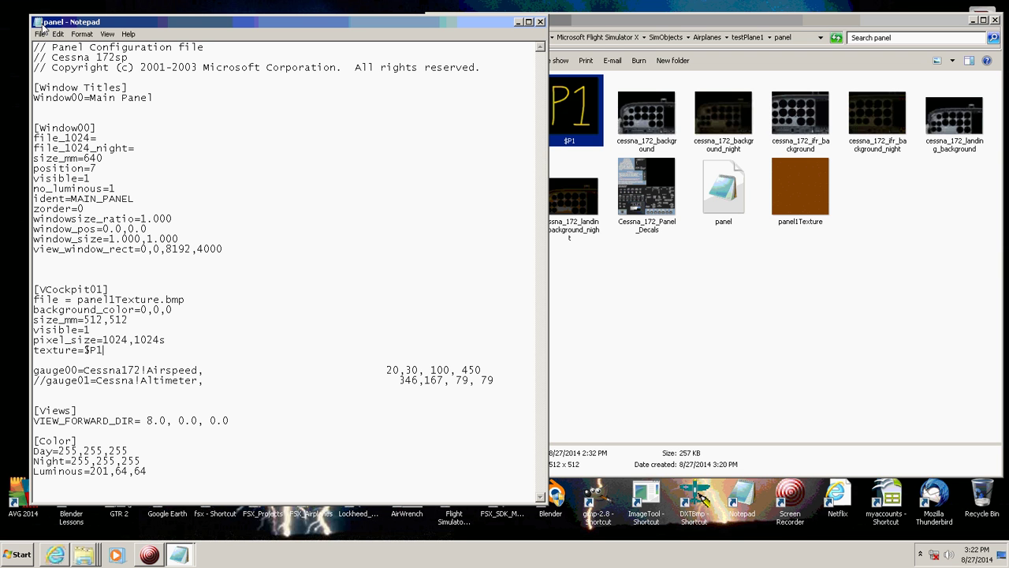
pyautogui.click(541, 22)
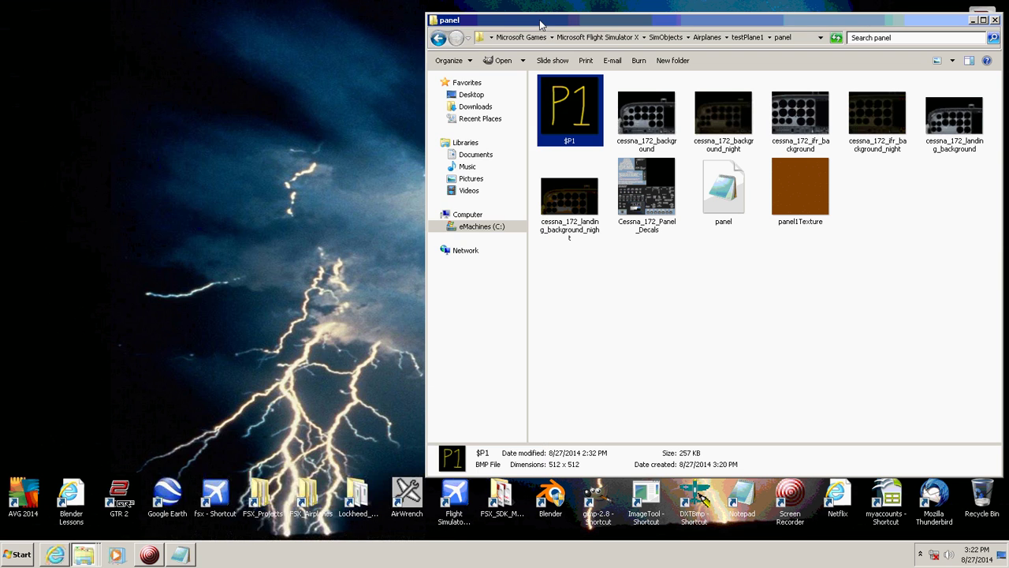
pyautogui.click(992, 22)
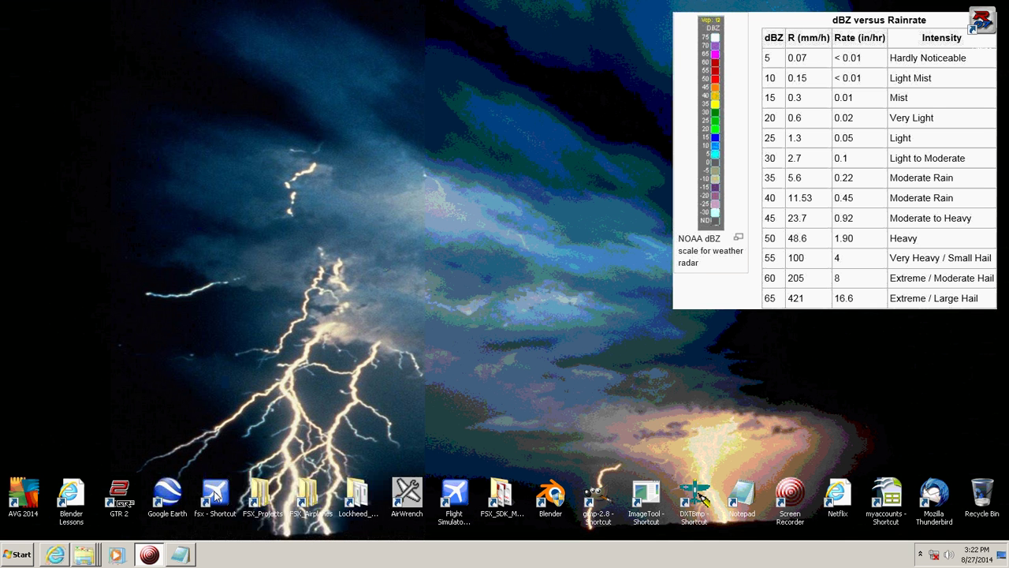
pyautogui.click(214, 493)
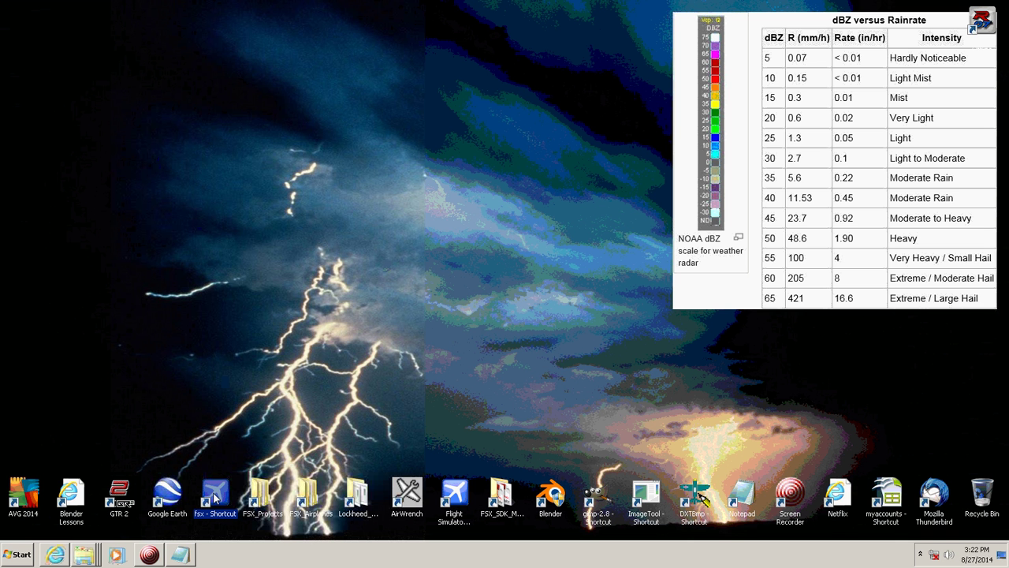
pyautogui.doubleClick(213, 492)
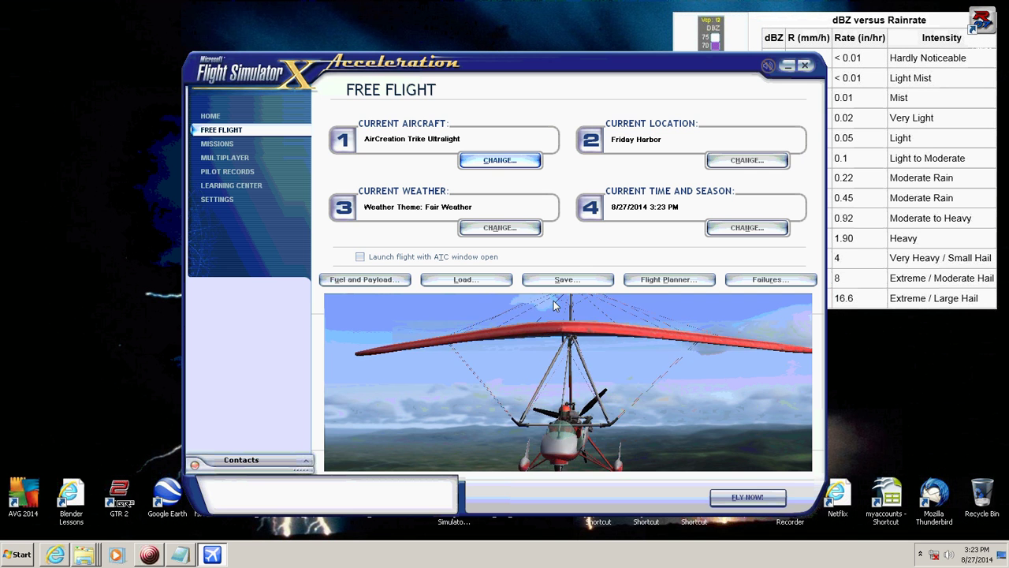
# Step: Choose KP1001 Test Plane1 Pre as the current aircraft for the free flight
pyautogui.click(496, 161)
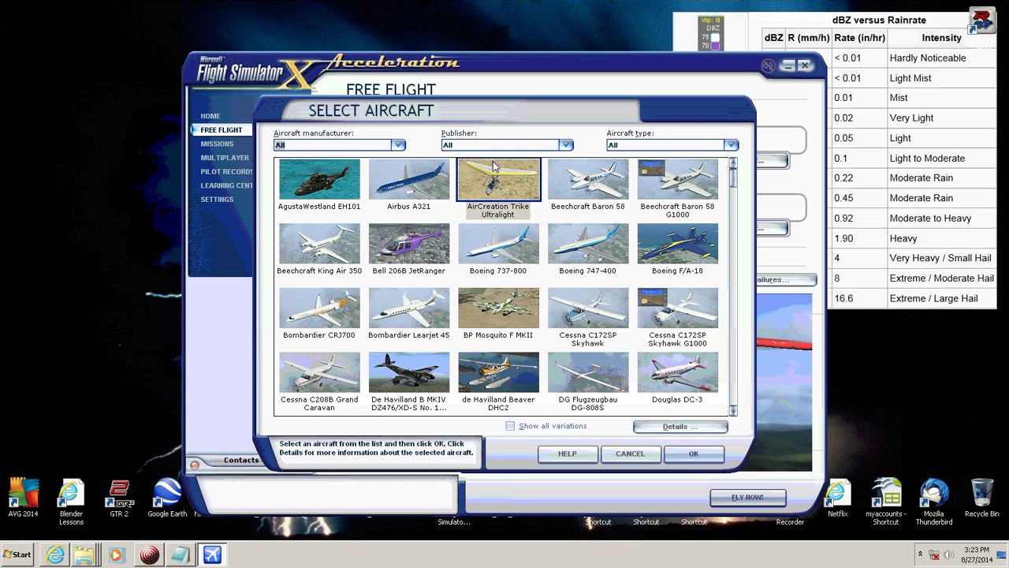
pyautogui.click(733, 411)
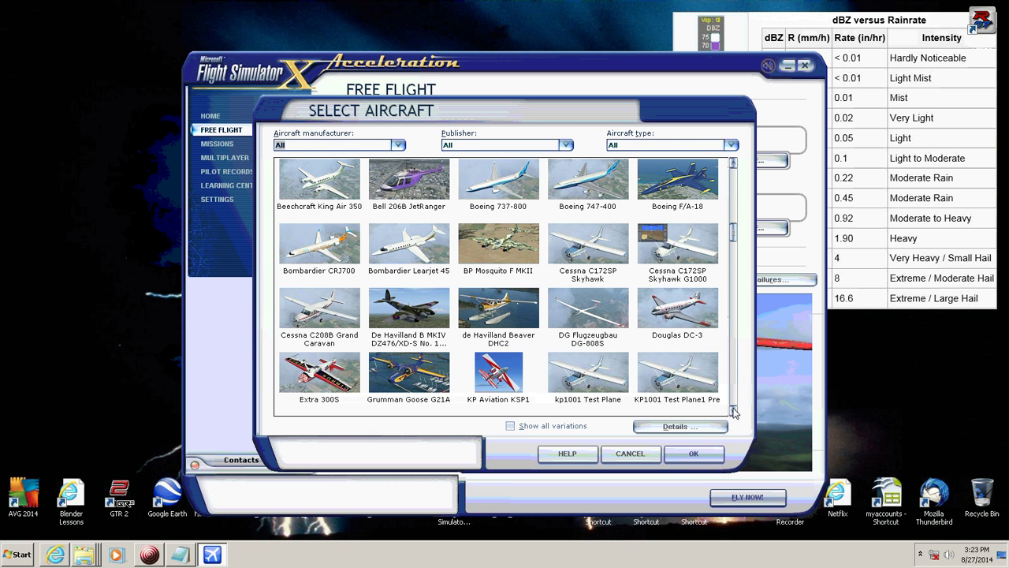
pyautogui.click(668, 379)
pyautogui.click(690, 453)
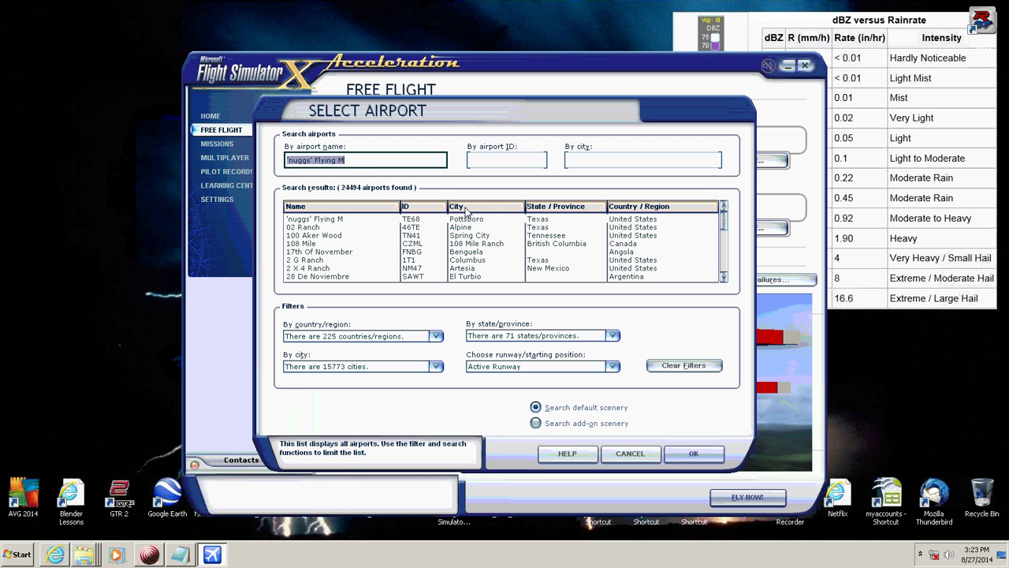
# Step: Search the airports by name for "kp" and set KP1011 as the flight's location
pyautogui.moveTo(354, 162); pyautogui.dragTo(277, 163)
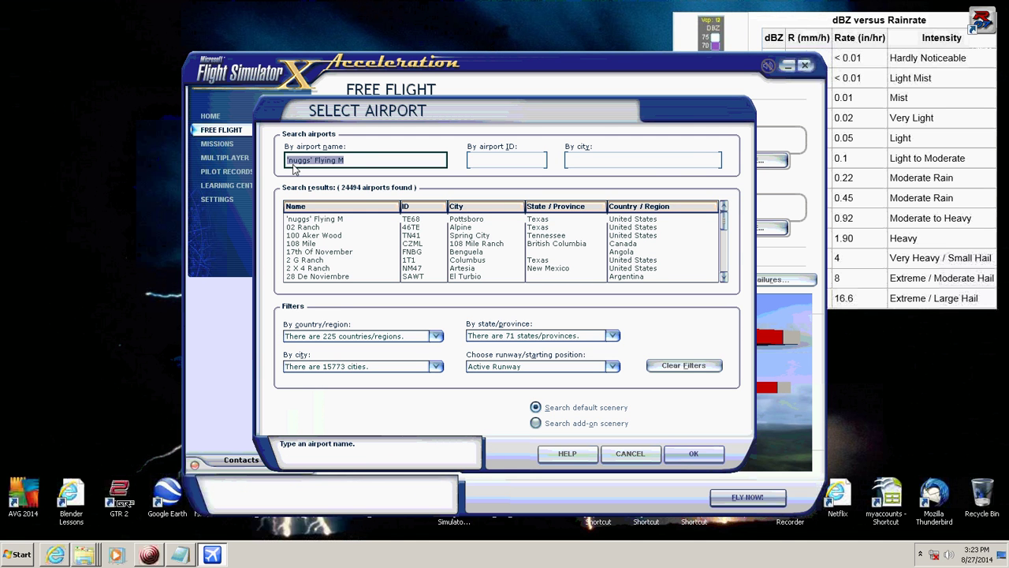
pyautogui.write('kp')
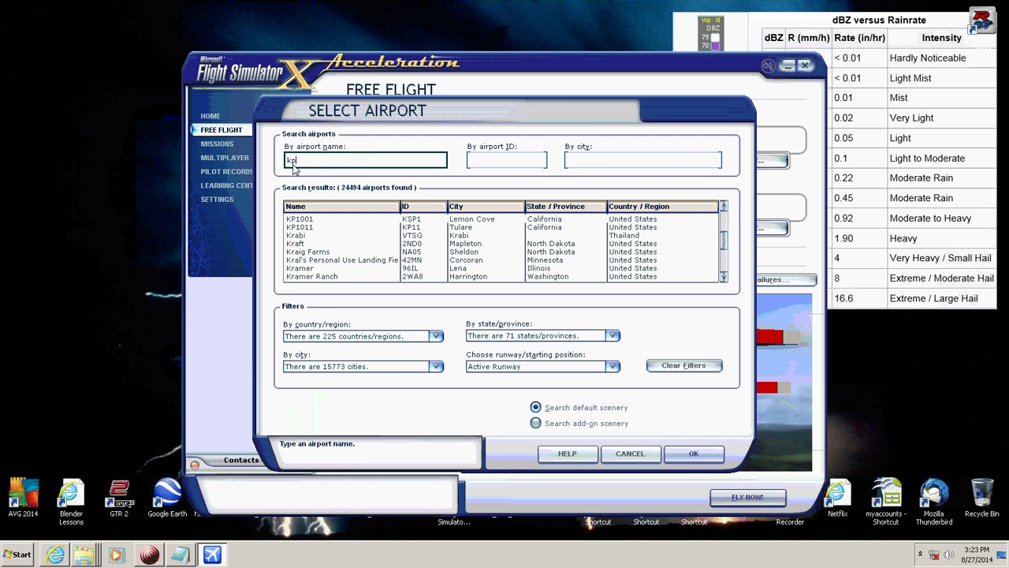
pyautogui.click(308, 227)
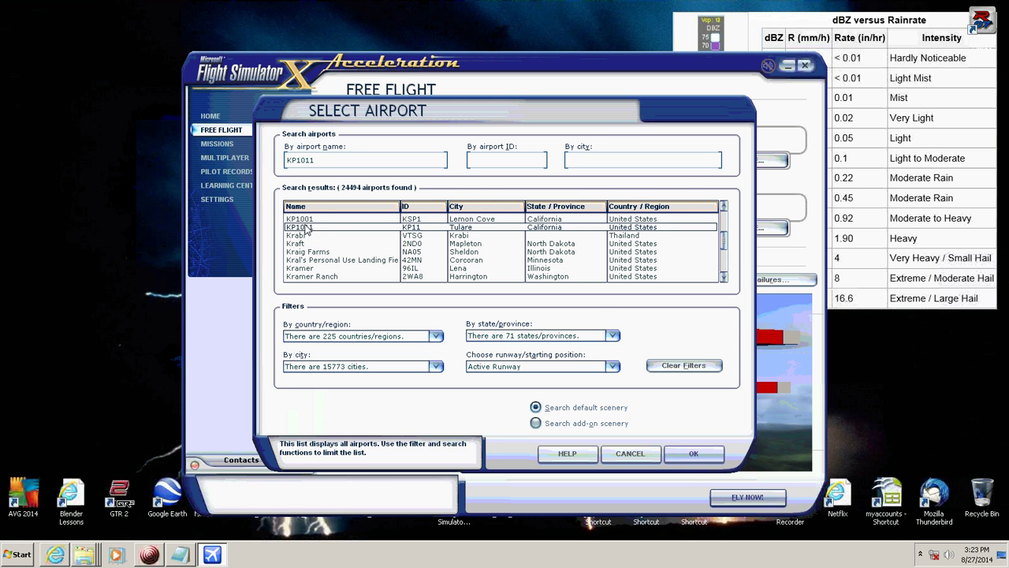
pyautogui.click(691, 451)
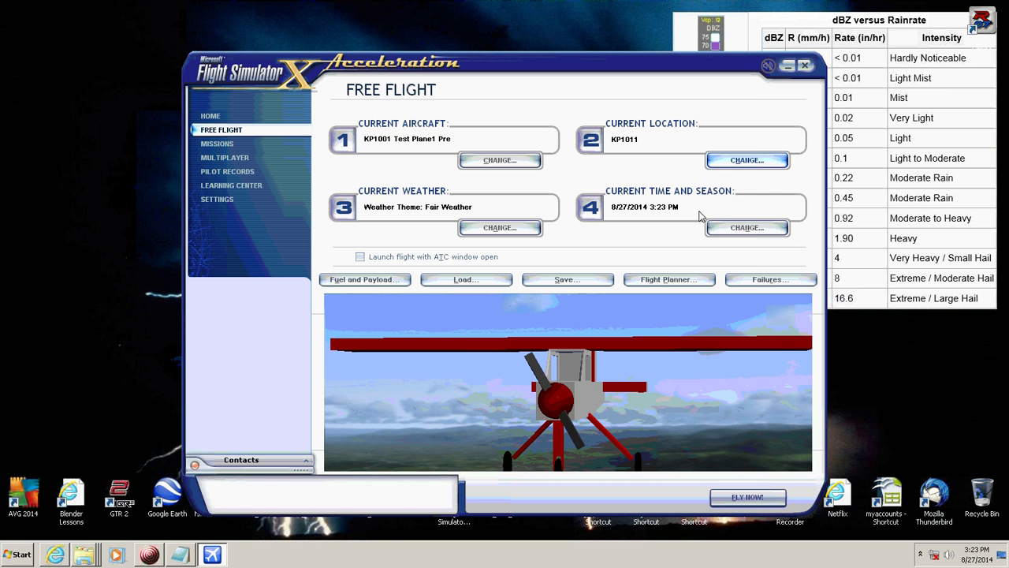
# Step: Set the weather theme to Clear skies and start the free flight
pyautogui.click(509, 229)
pyautogui.click(339, 174)
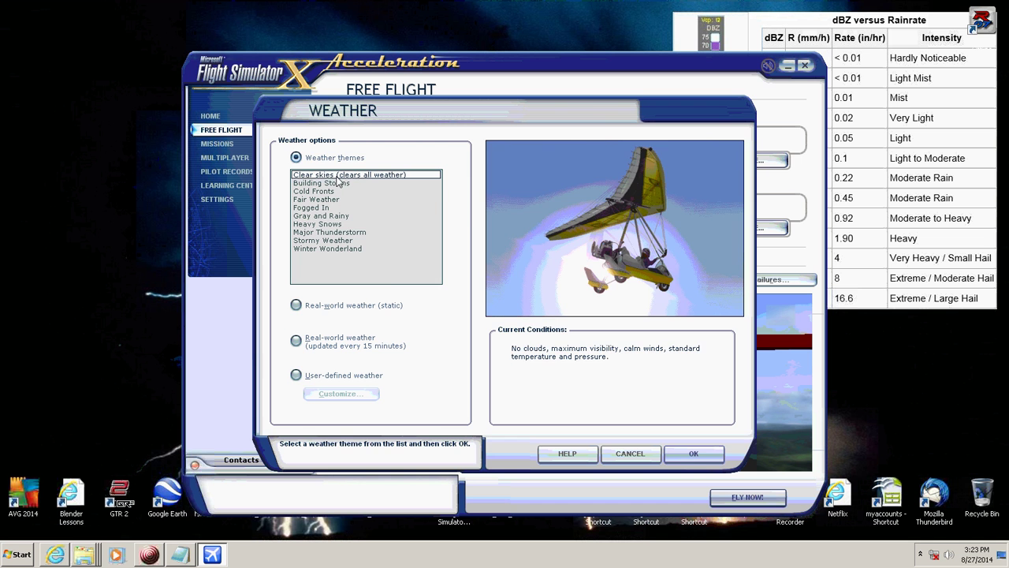
pyautogui.click(701, 459)
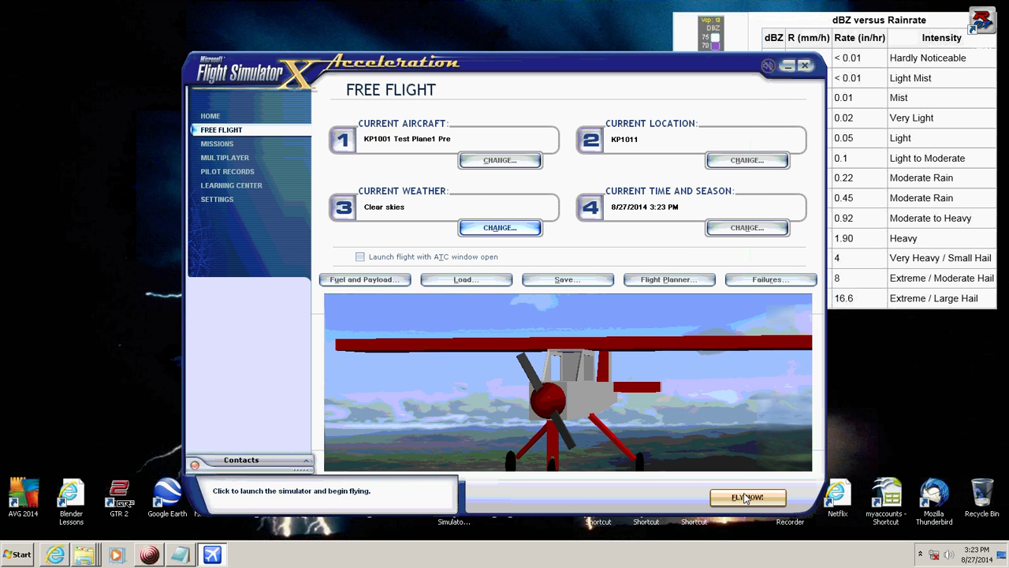
pyautogui.click(747, 498)
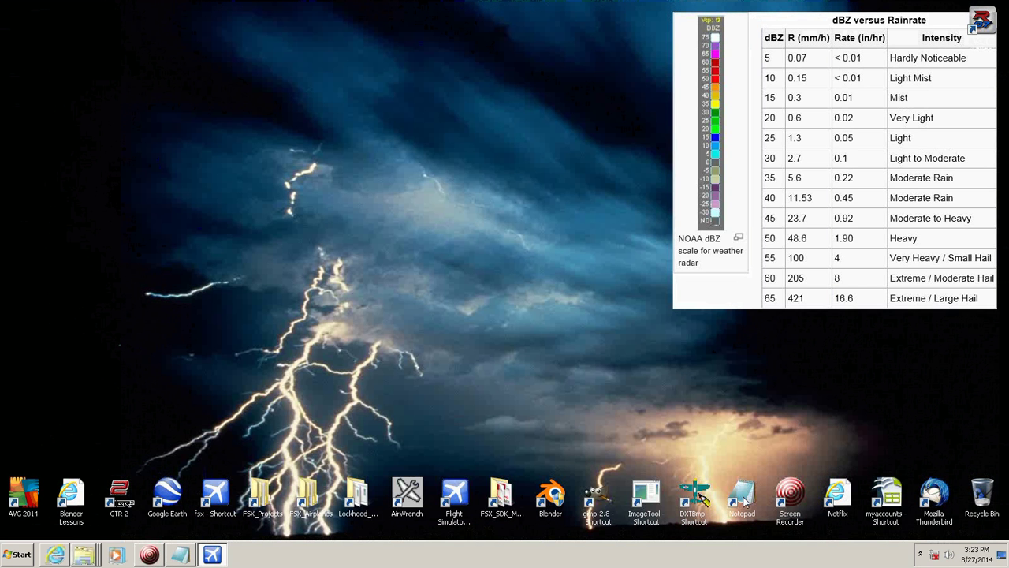
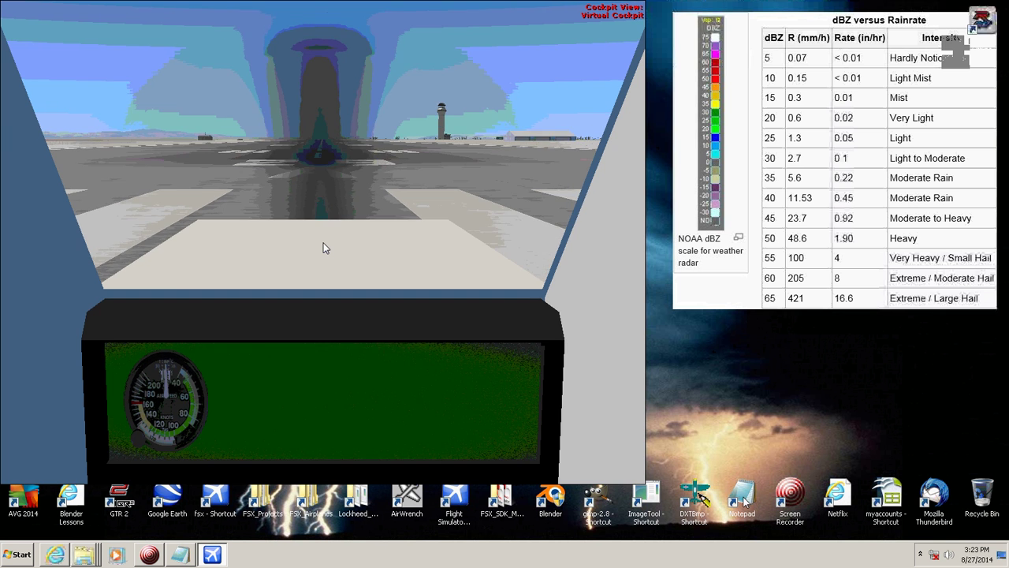
# Step: Cycle through the views of KP1001 Test Plane1 Pre to check its virtual cockpit panel, and end the flight
pyautogui.press('s')
pyautogui.press('s')
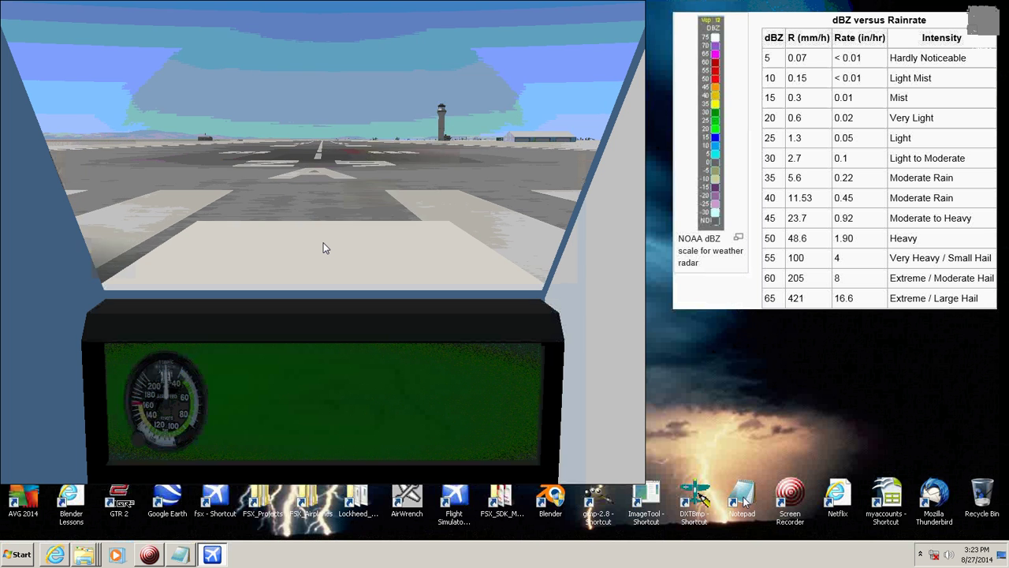
pyautogui.press('s')
pyautogui.press('s')
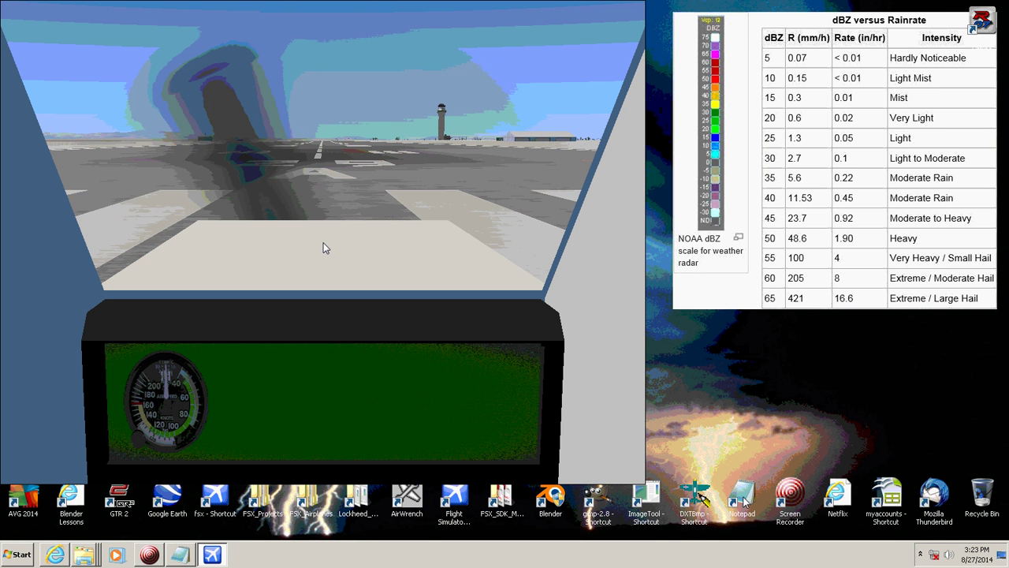
pyautogui.press('Escape')
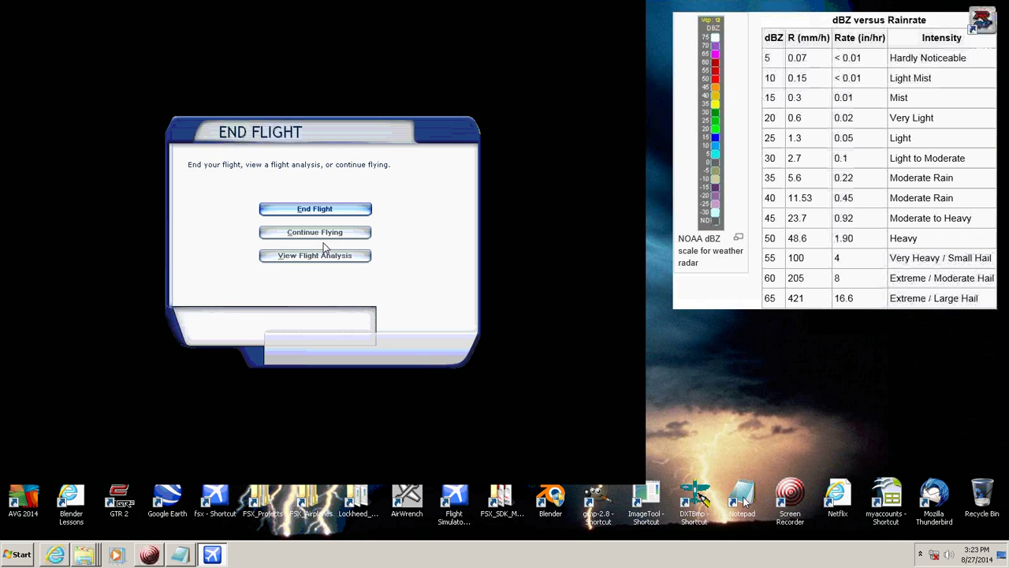
pyautogui.click(322, 210)
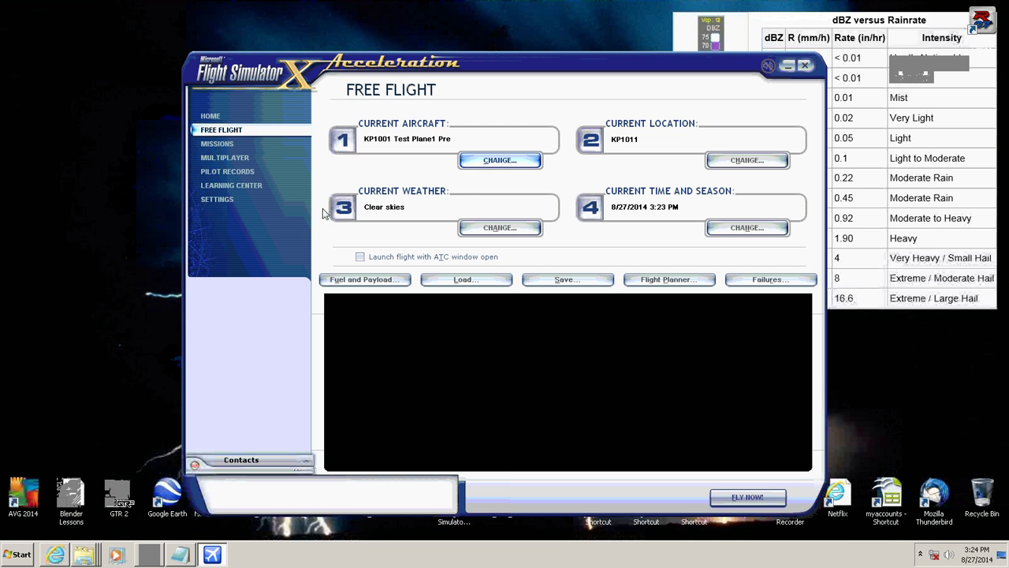
# Step: Change the current aircraft to kp1001 Test Plane and start the flight from KP1011
pyautogui.click(499, 160)
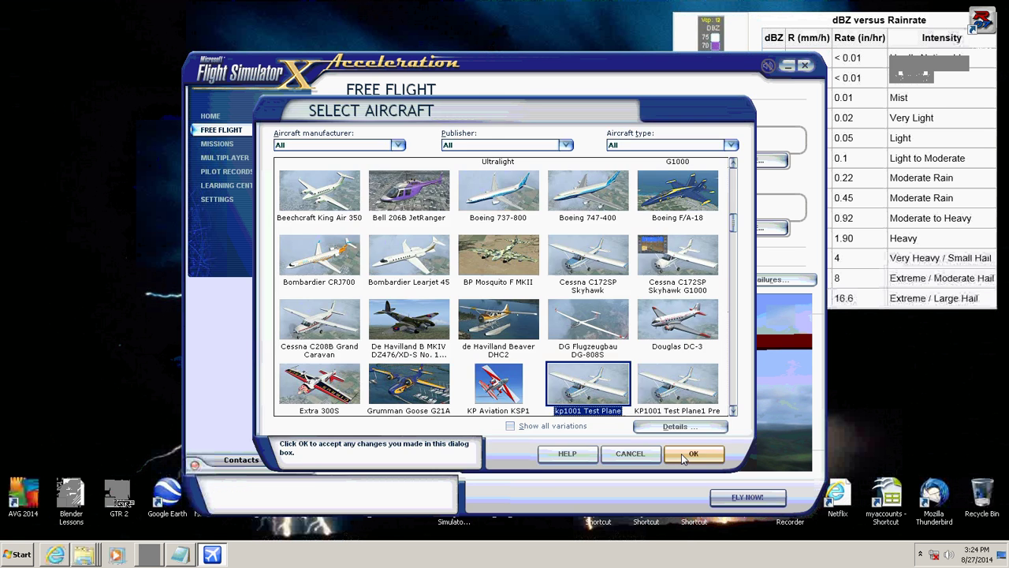
pyautogui.click(715, 453)
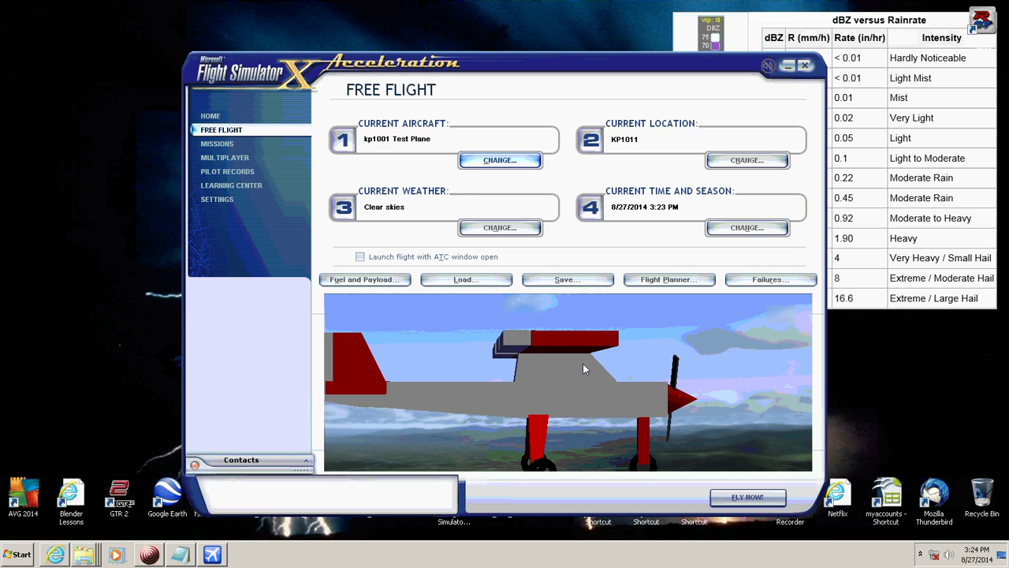
pyautogui.click(748, 498)
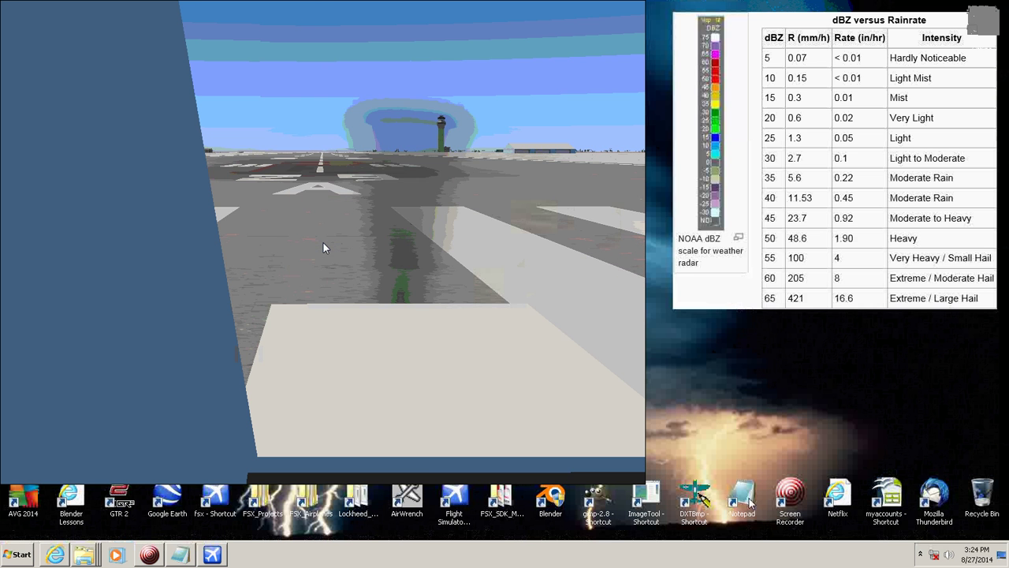
# Step: Examine the instrument panel and its gauge in the kp1001 Test Plane's virtual cockpit, and end the flight
pyautogui.press('s')
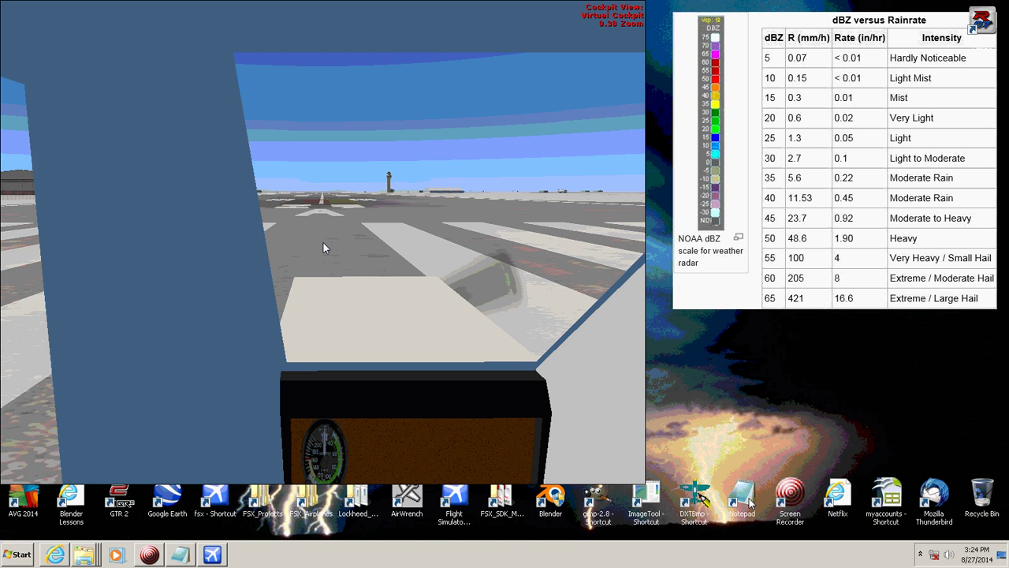
pyautogui.press('=')
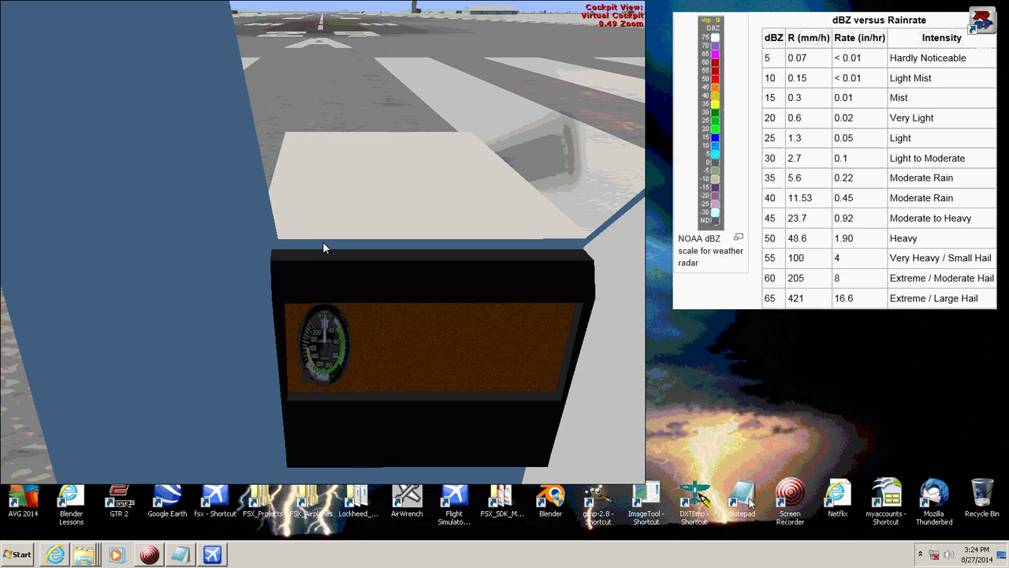
pyautogui.press('=')
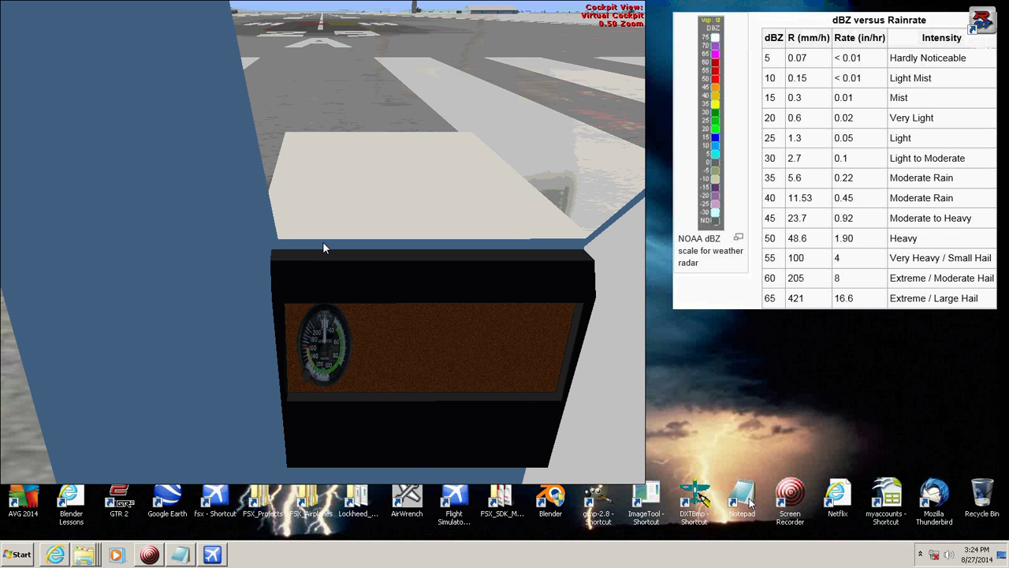
pyautogui.press('Escape')
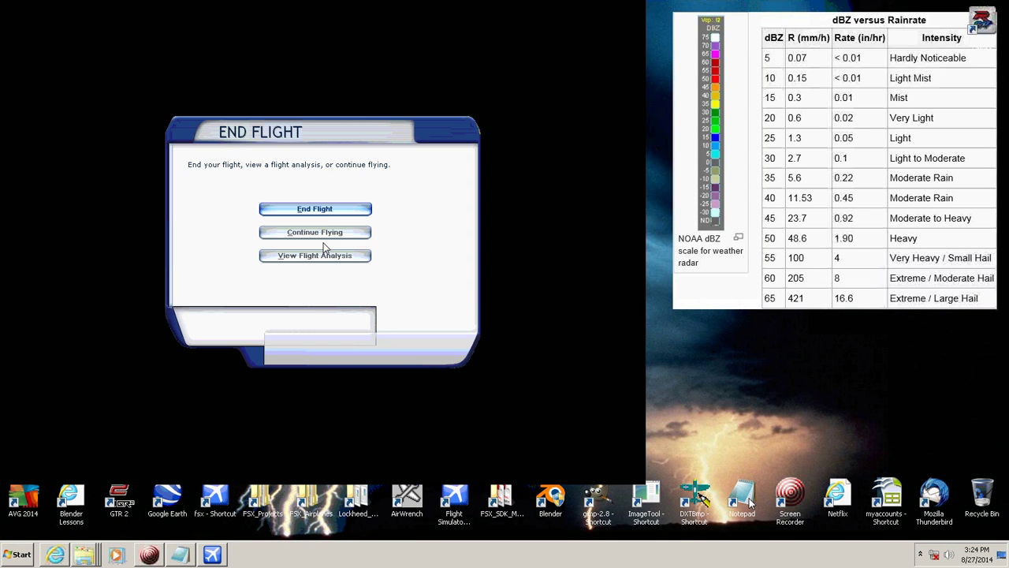
pyautogui.click(320, 209)
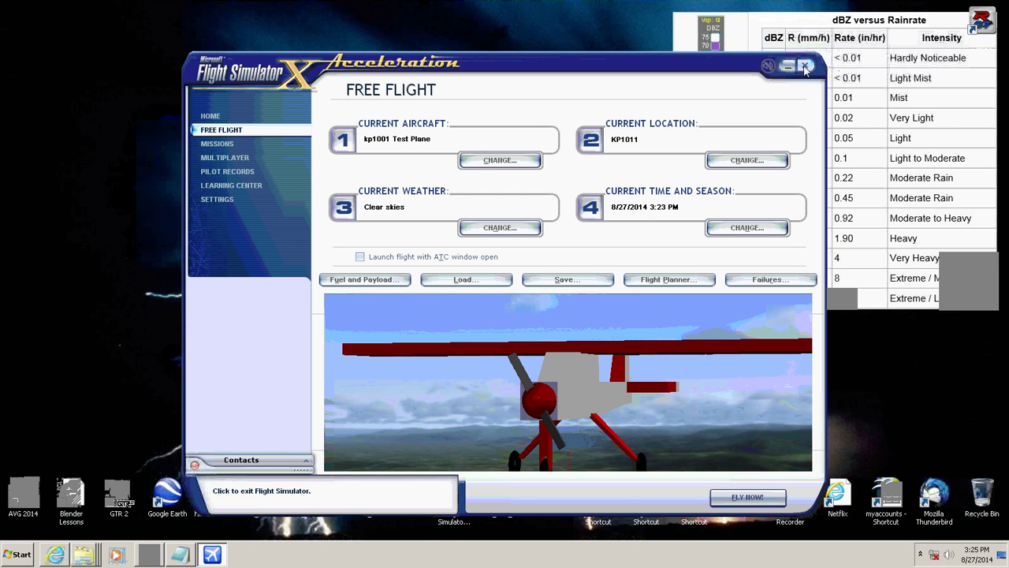
# Step: Exit Flight Simulator X, and open the recent file testPlane1.blend in Blender
pyautogui.click(805, 70)
pyautogui.click(463, 319)
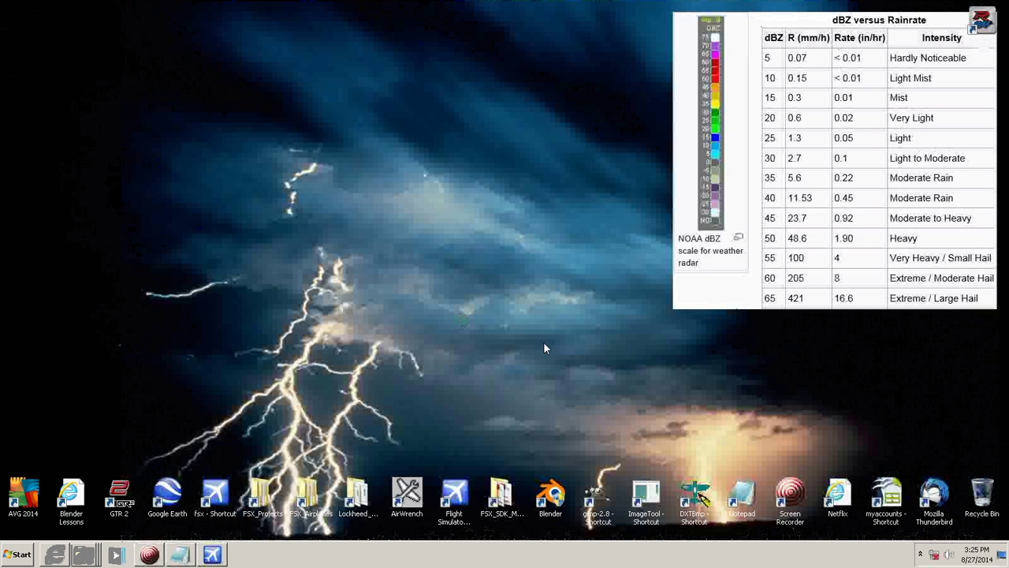
pyautogui.doubleClick(554, 496)
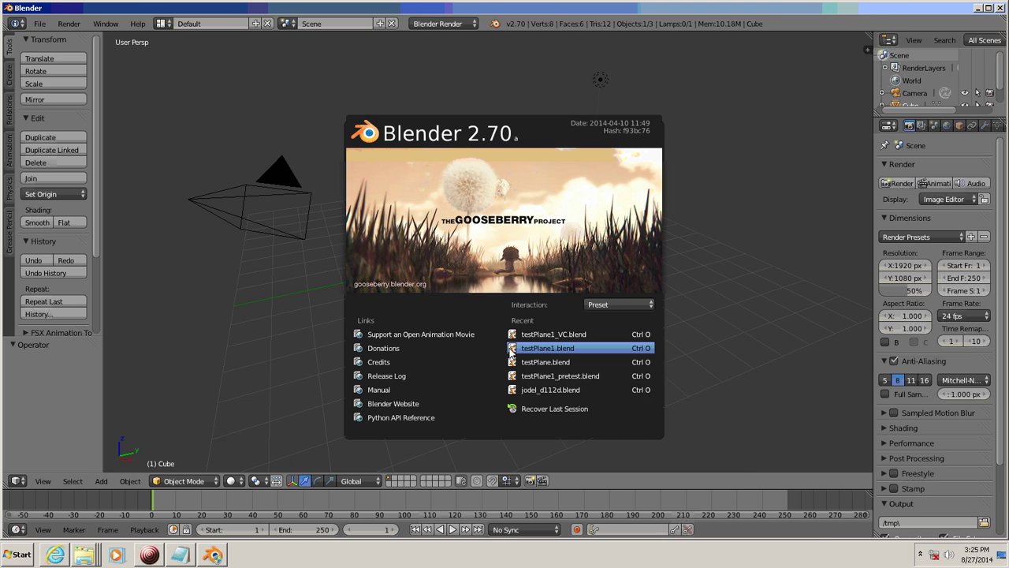
pyautogui.click(544, 348)
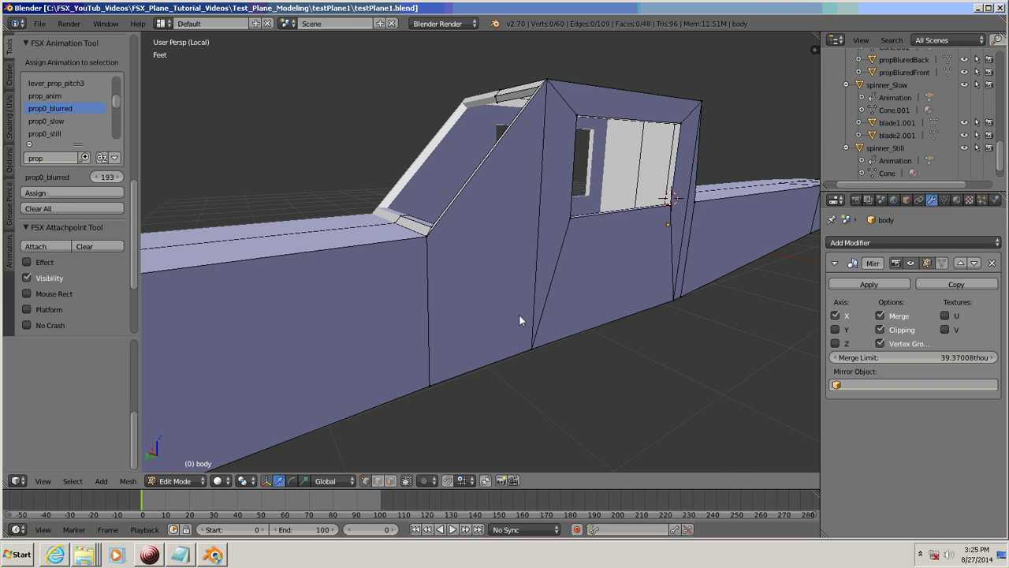
# Step: Leave Edit Mode on the body and start the Screencast Keys display
pyautogui.scroll(-2, 520, 316)
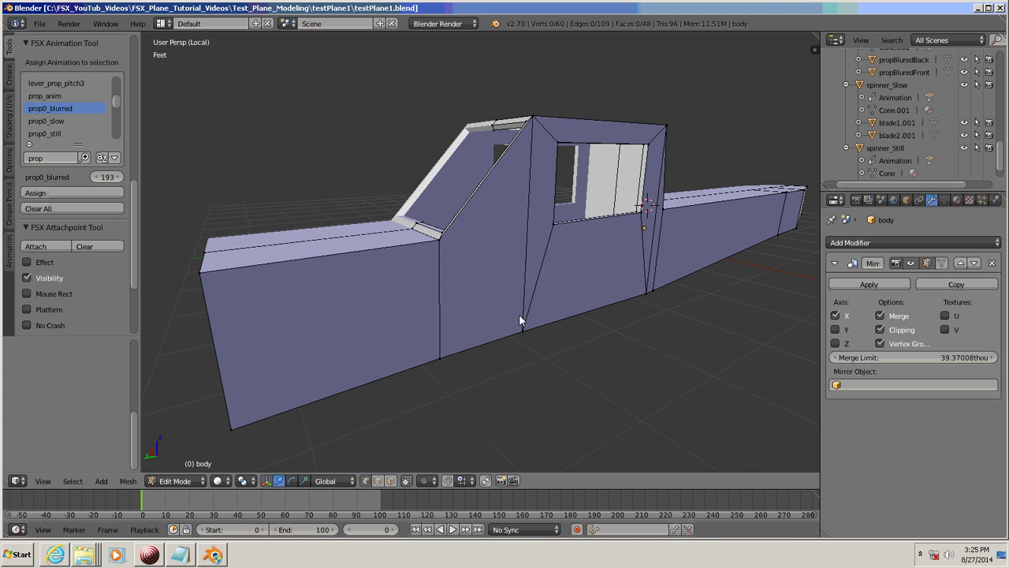
pyautogui.moveTo(537, 329); pyautogui.dragTo(491, 330, button='middle')
pyautogui.scroll(-1, 490, 330)
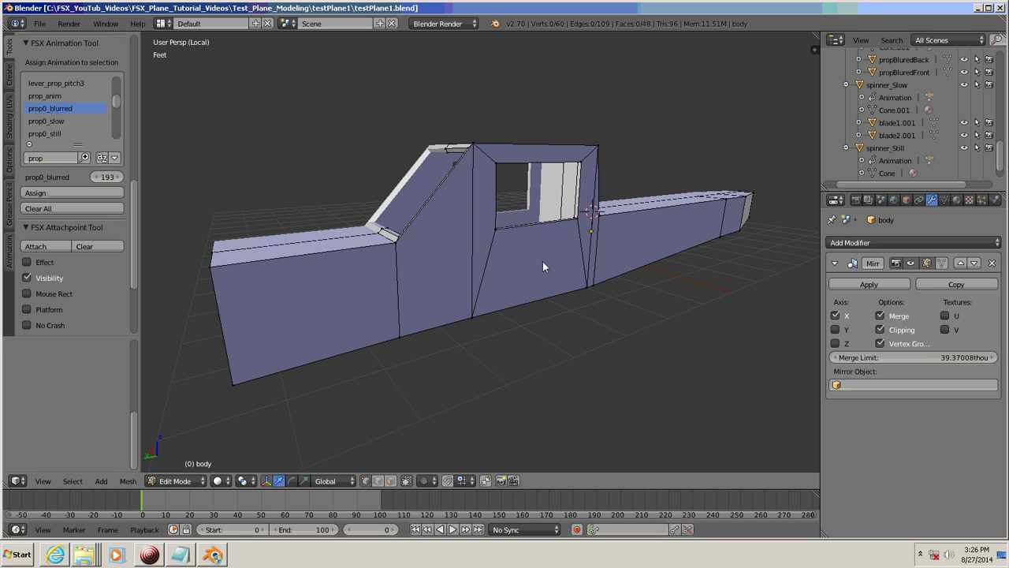
pyautogui.press('Tab')
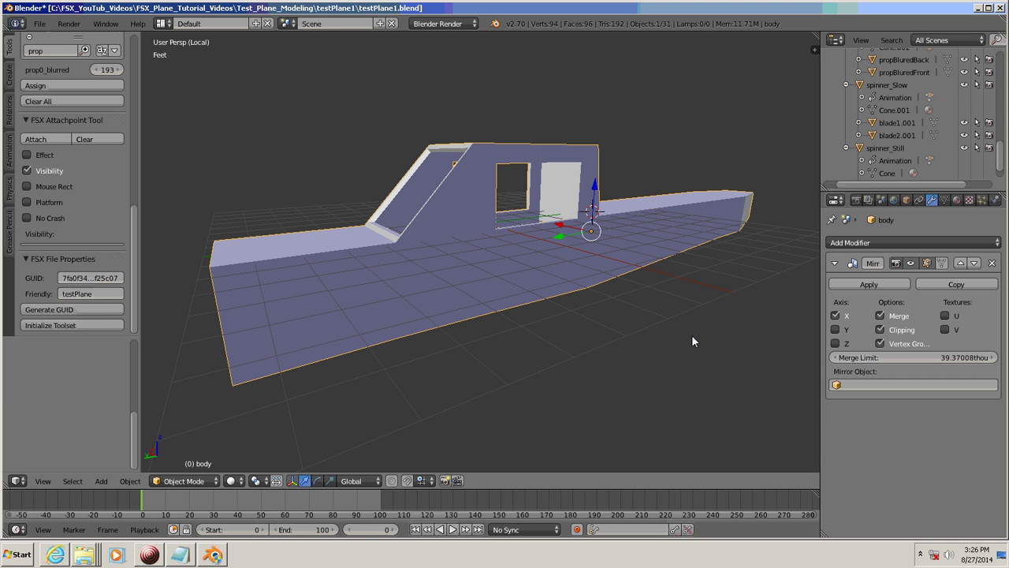
pyautogui.press('n')
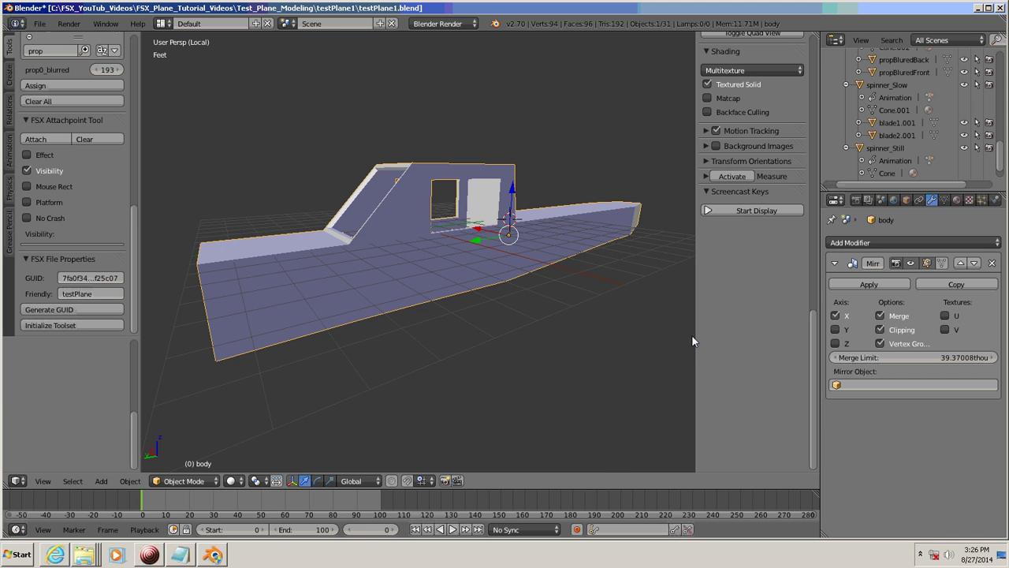
pyautogui.click(745, 210)
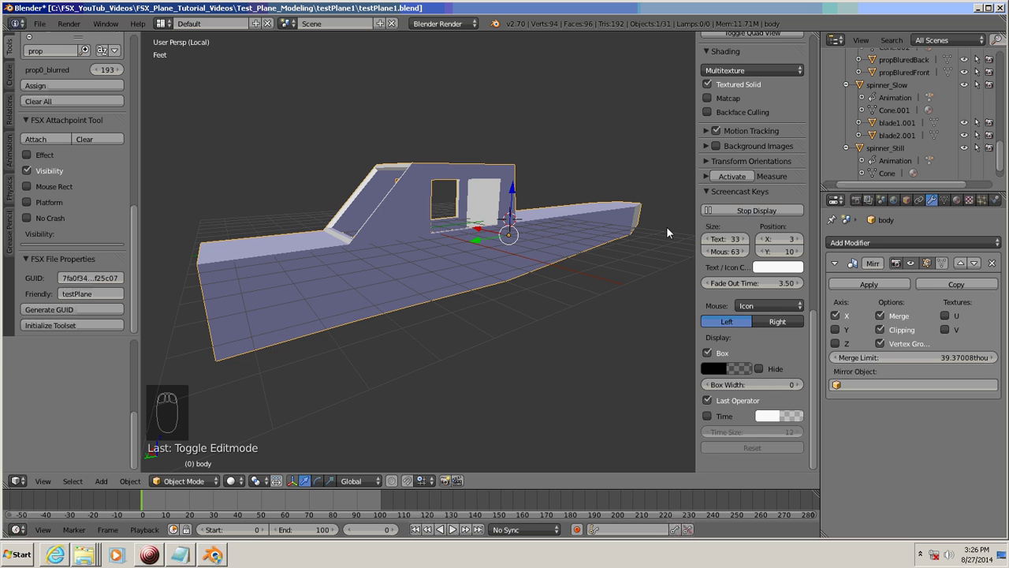
pyautogui.press('n')
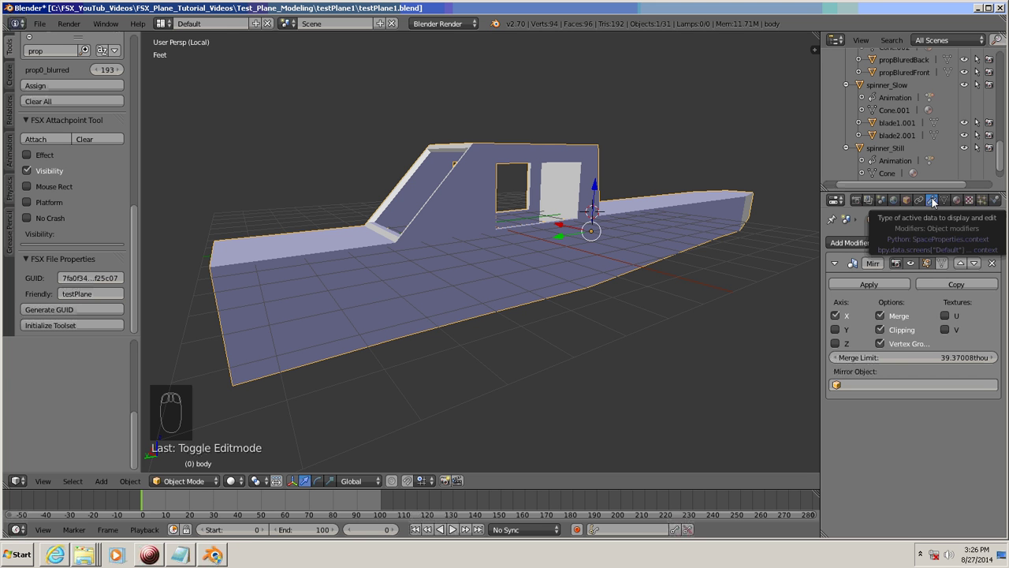
# Step: Apply the body's Mirror modifier and exit local view to show the whole plane in solid shading
pyautogui.click(868, 284)
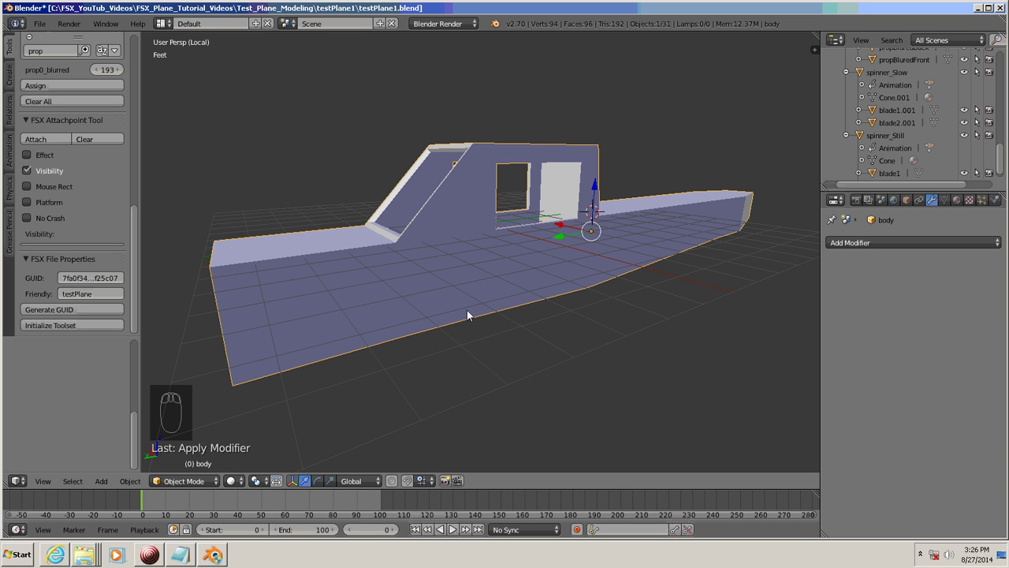
pyautogui.scroll(-5, 467, 314)
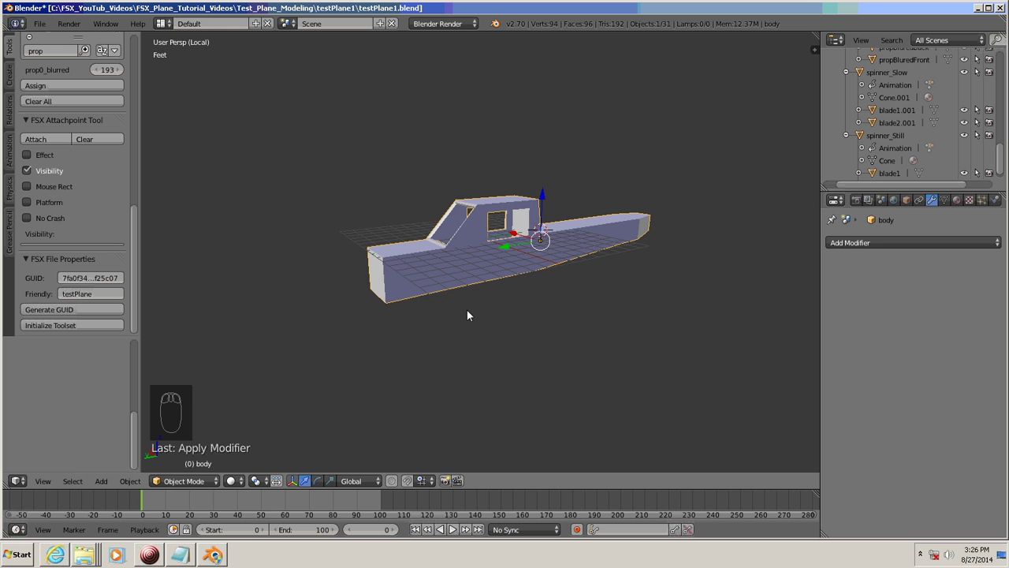
pyautogui.press('KP_Divide')
pyautogui.scroll(-3, 467, 314)
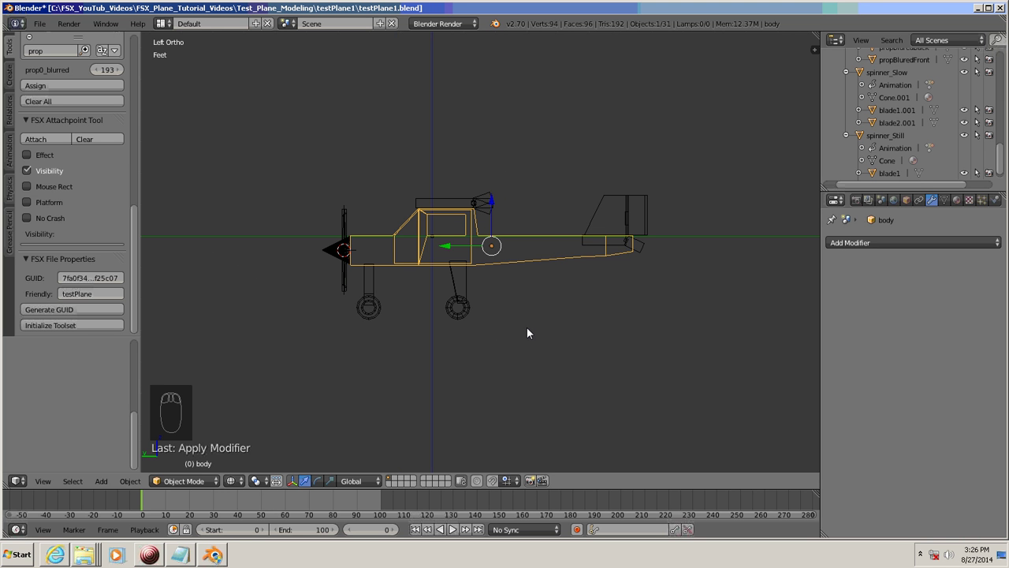
pyautogui.press('z')
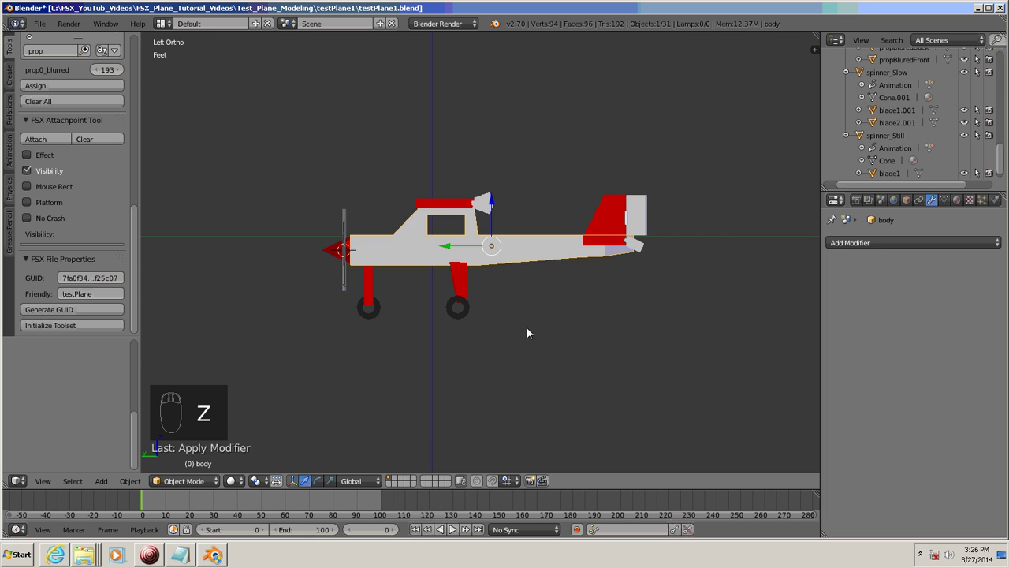
pyautogui.moveTo(523, 329)
pyautogui.mouseDown(button='middle')
pyautogui.moveTo(560, 367)
pyautogui.moveTo(597, 355)
pyautogui.moveTo(556, 356)
pyautogui.mouseUp(button='middle')
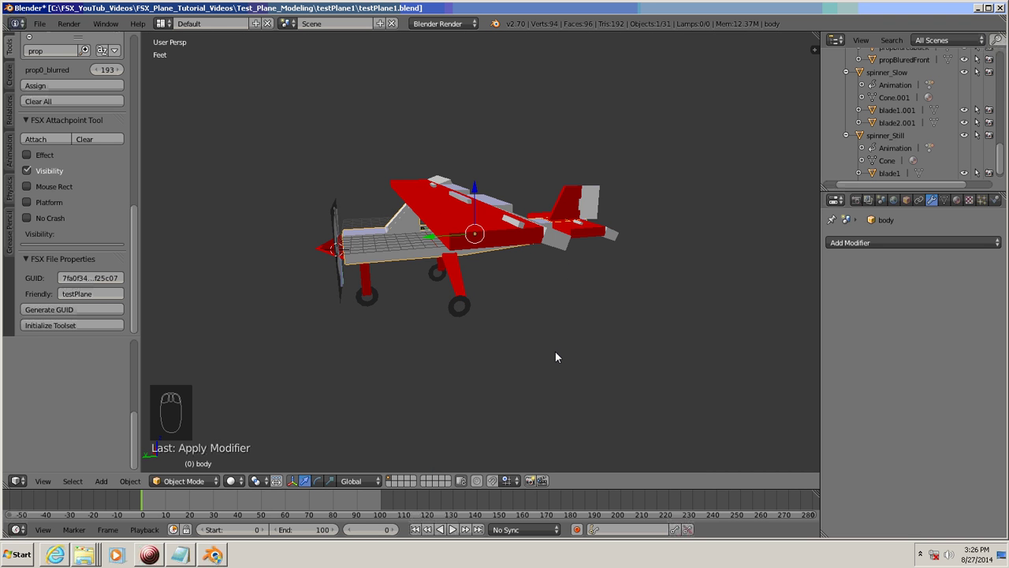
# Step: Select all objects of the plane and apply their scale
pyautogui.press('a')
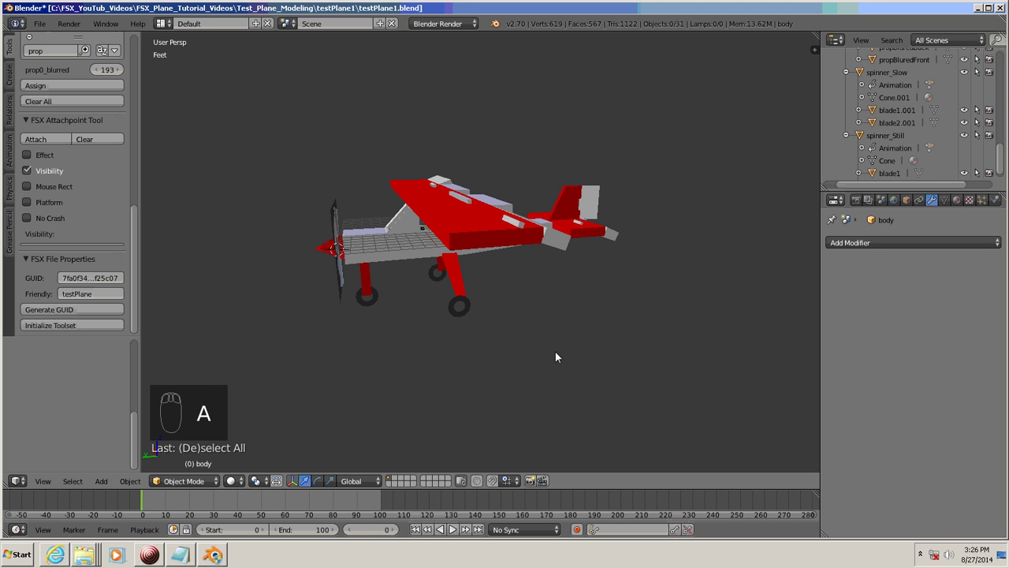
pyautogui.press('a')
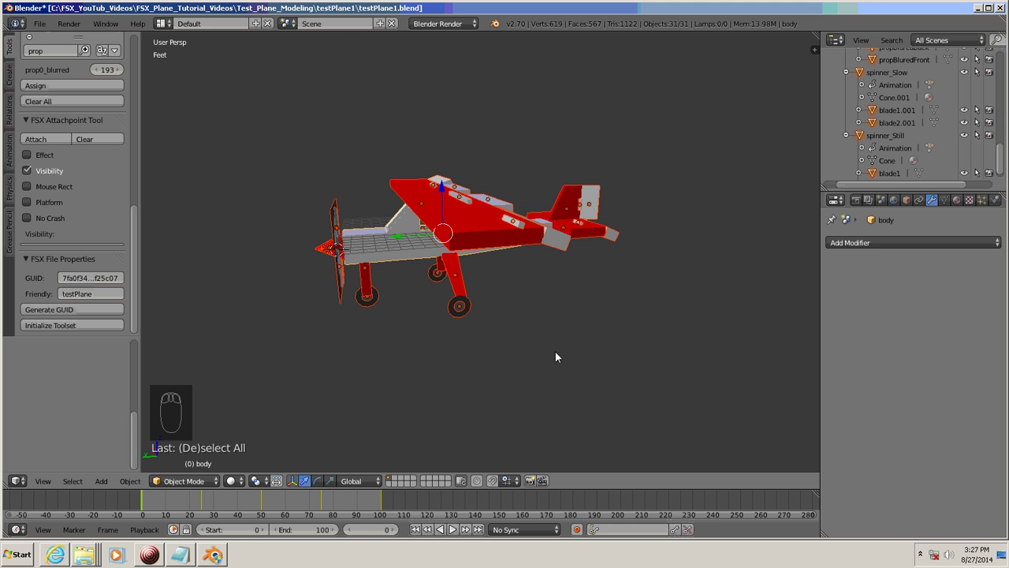
pyautogui.hotkey('ctrl', 'a')
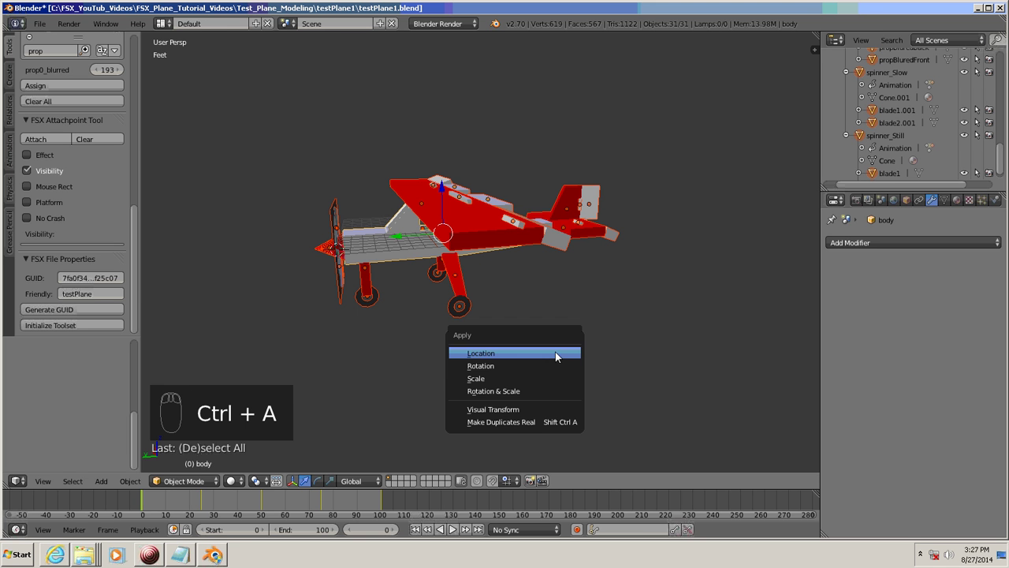
pyautogui.click(496, 379)
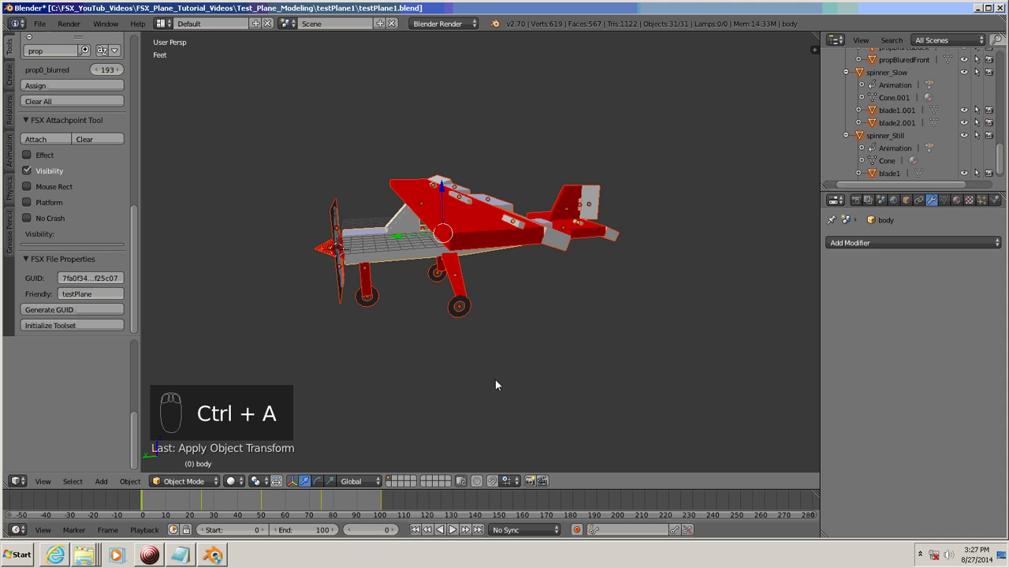
# Step: Initialize the FSX toolset, deselect all objects, and save testPlane1.blend
pyautogui.click(136, 259)
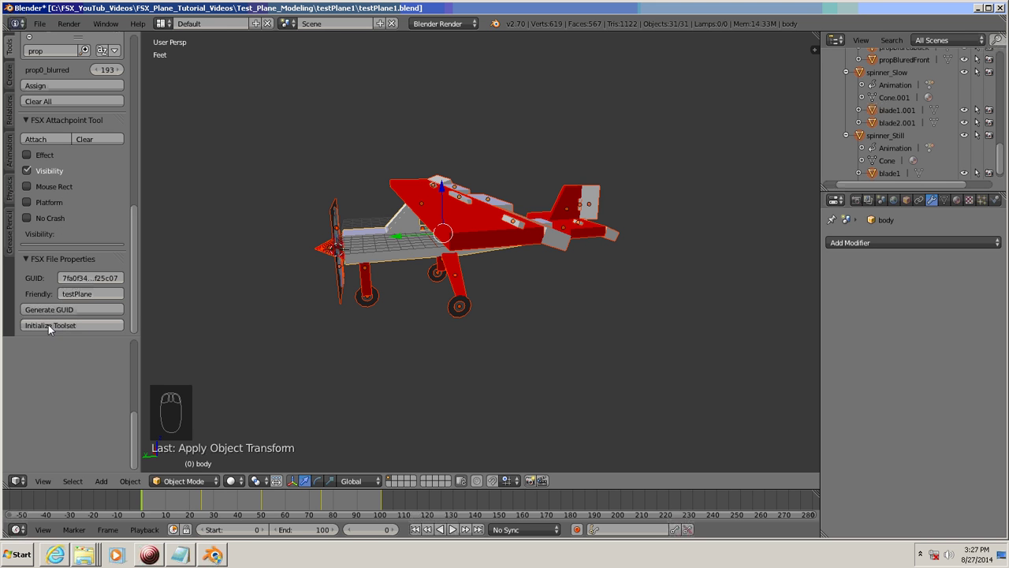
pyautogui.click(72, 324)
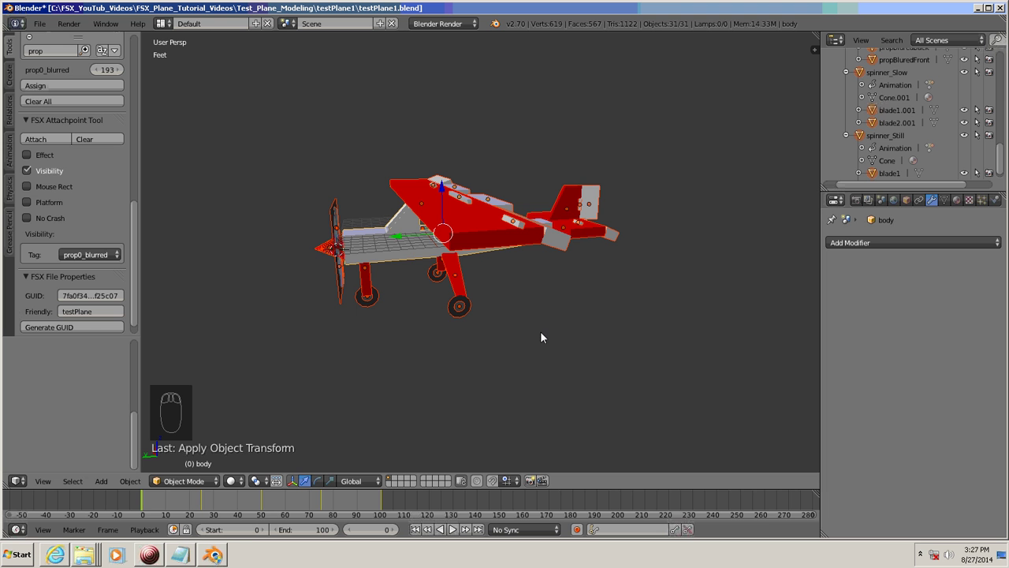
pyautogui.press('a')
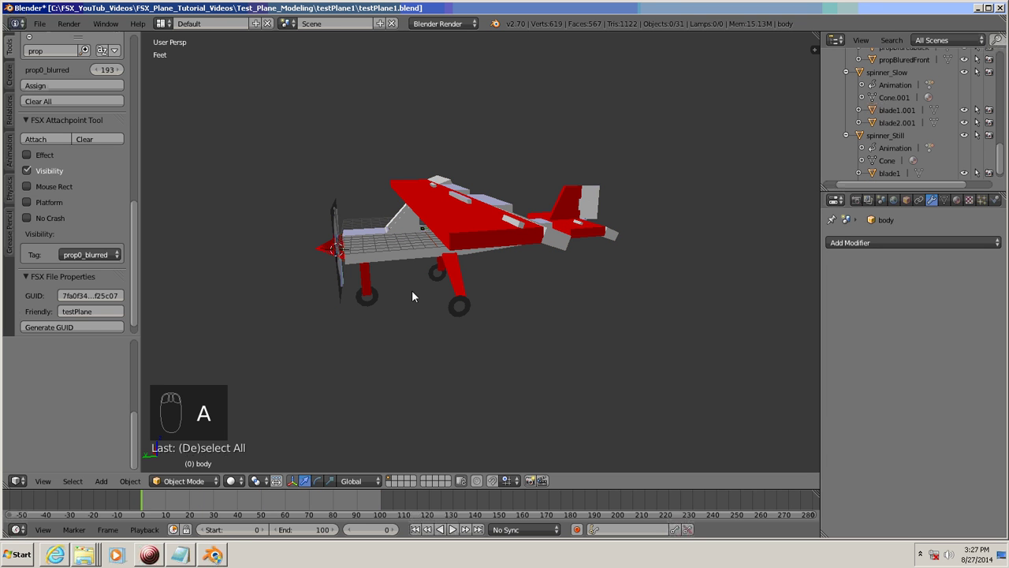
pyautogui.click(40, 23)
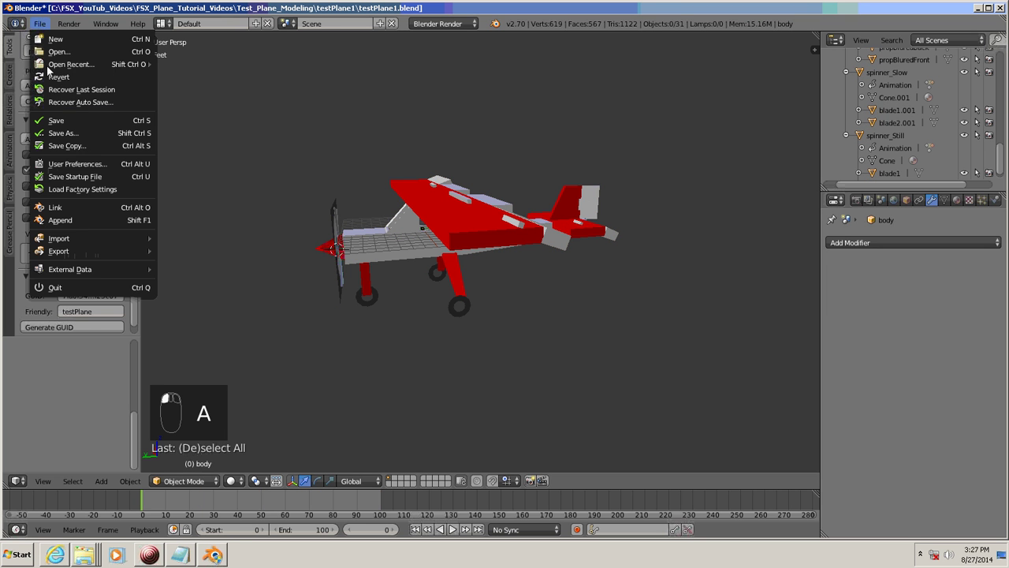
pyautogui.click(55, 120)
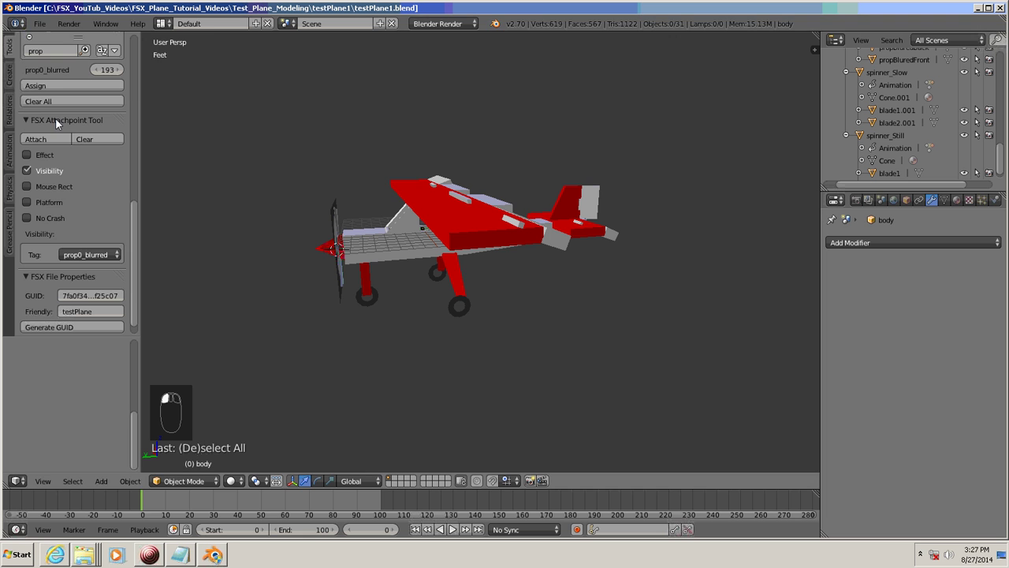
# Step: Export the plane as testPlane1.x in DirectX for FSX format to the project's MDL folder, with Export MDL enabled
pyautogui.click(39, 24)
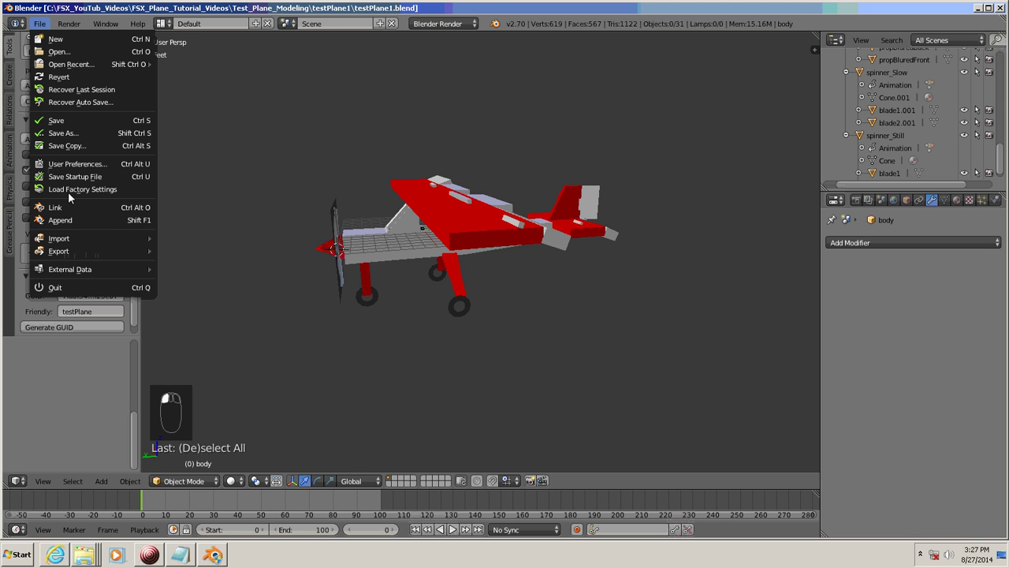
pyautogui.moveTo(67, 249)
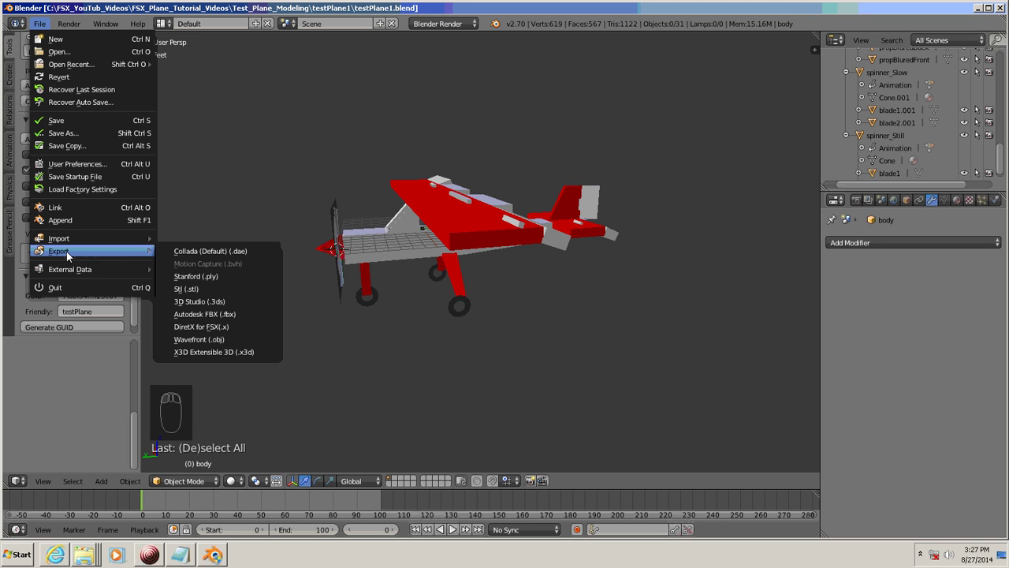
pyautogui.click(228, 326)
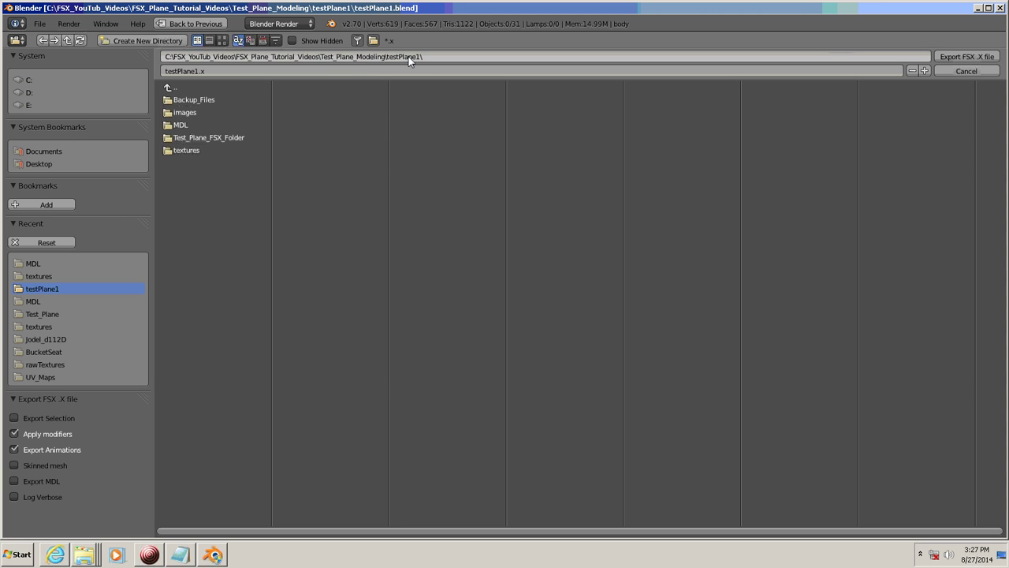
pyautogui.click(170, 125)
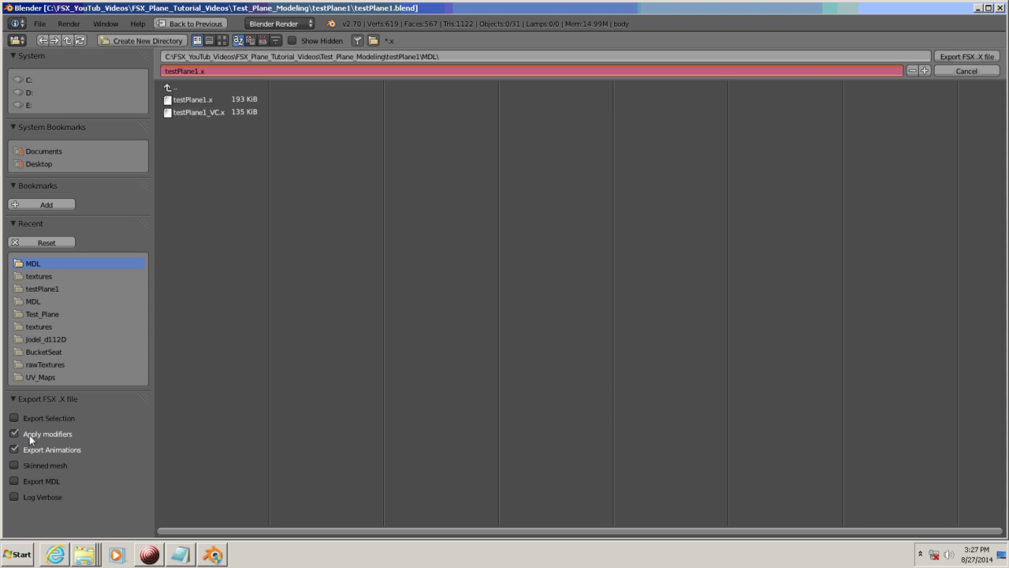
pyautogui.click(13, 481)
pyautogui.click(975, 59)
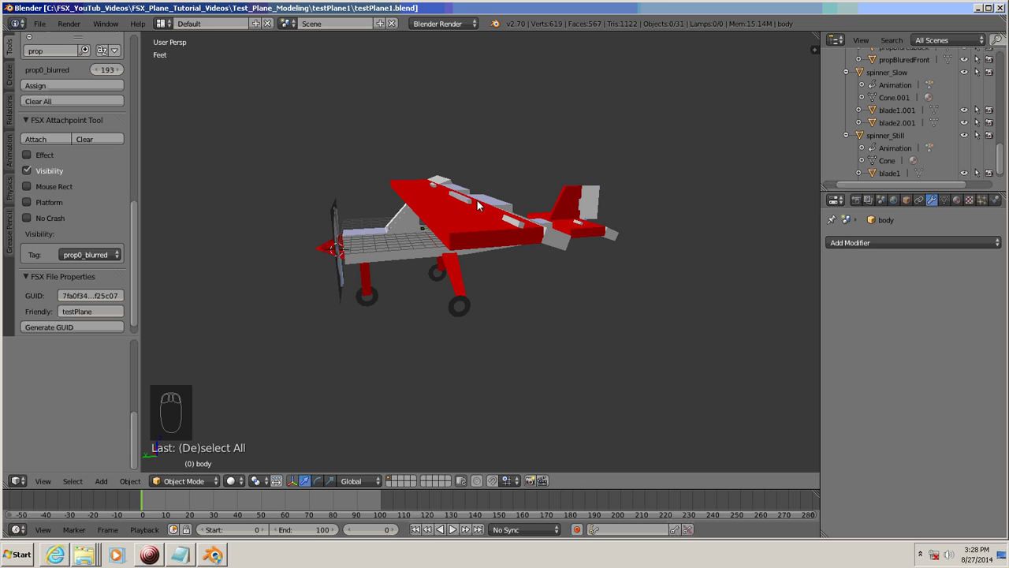
# Step: Close Blender and copy testPlane1.MDL from the testPlane1 project's MDL folder
pyautogui.click(1002, 7)
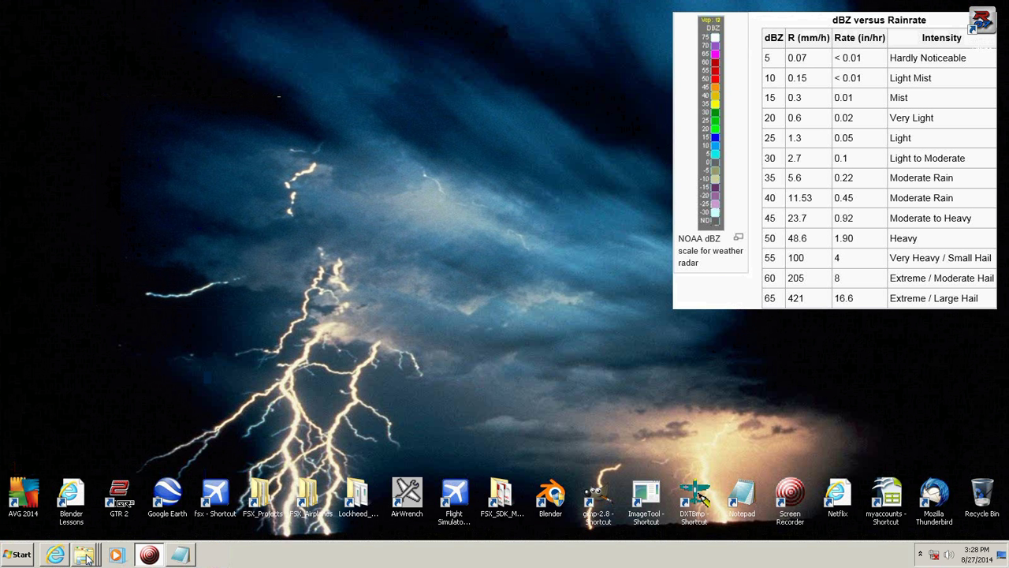
pyautogui.doubleClick(67, 495)
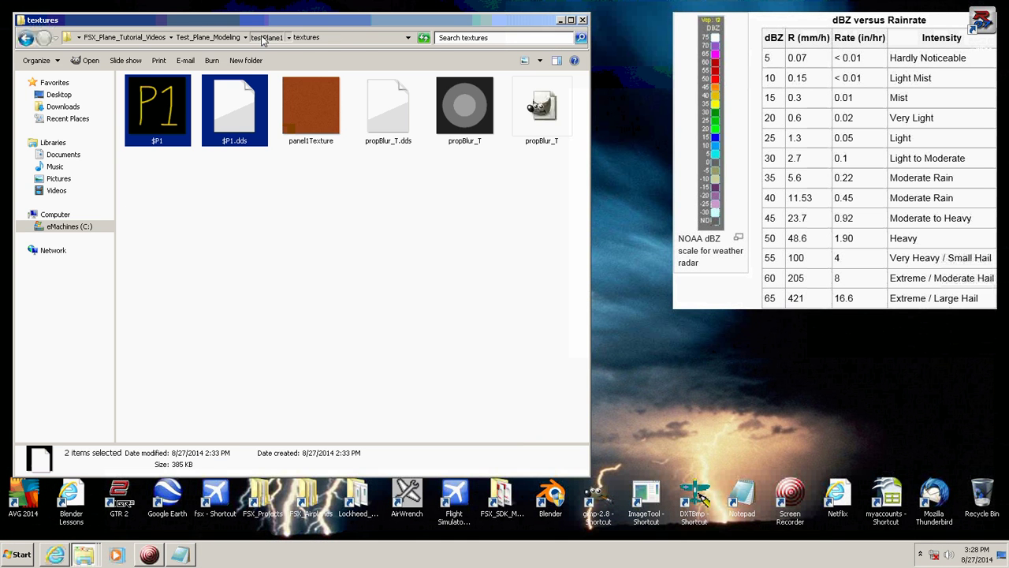
pyautogui.click(266, 38)
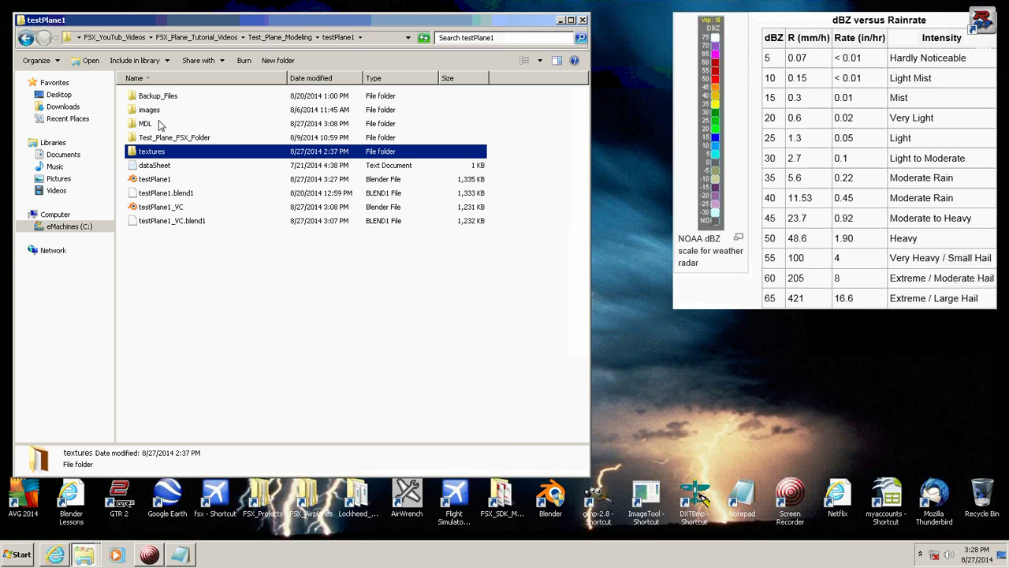
pyautogui.click(134, 125)
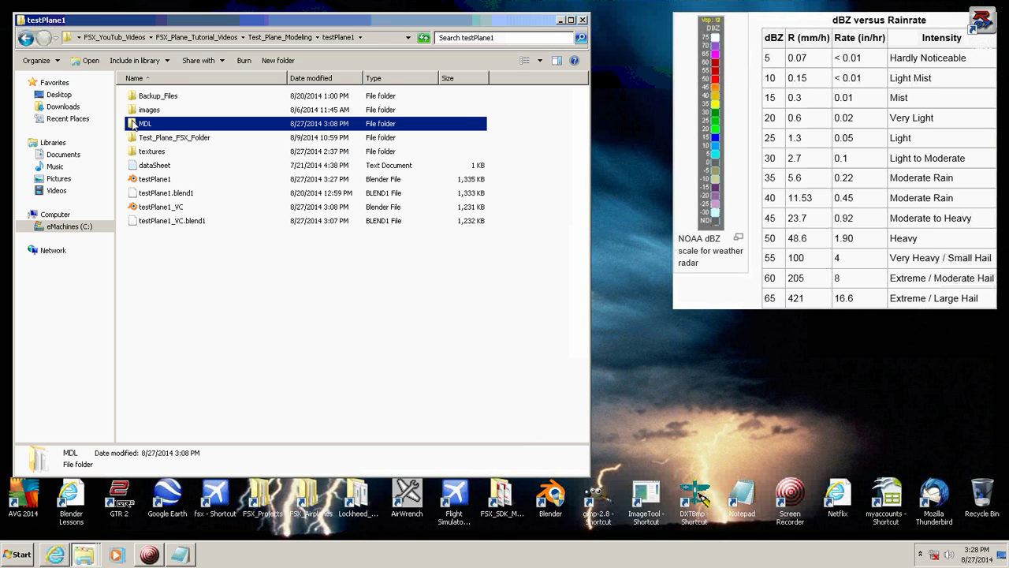
pyautogui.doubleClick(134, 125)
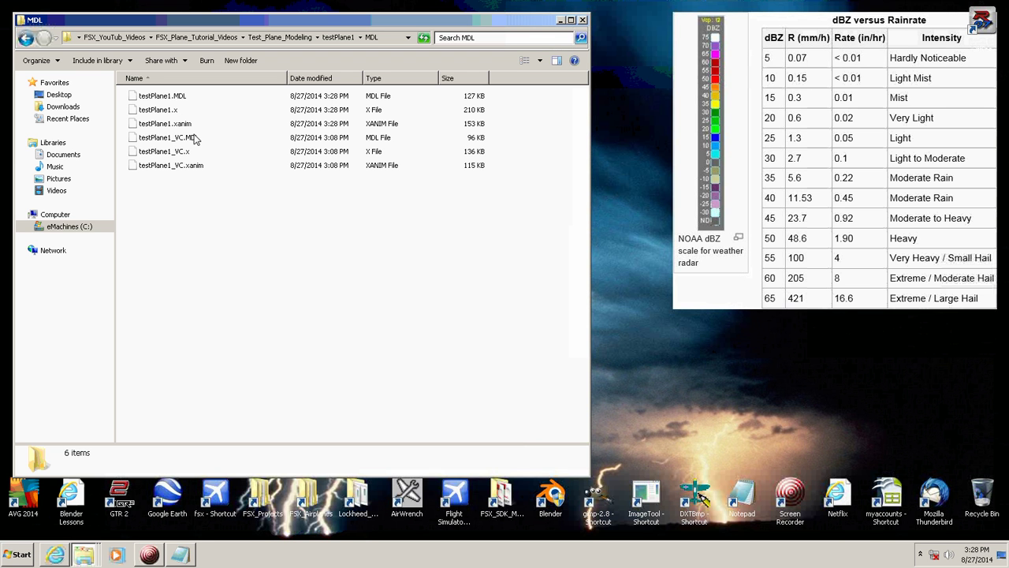
pyautogui.click(132, 95)
pyautogui.rightClick(132, 96)
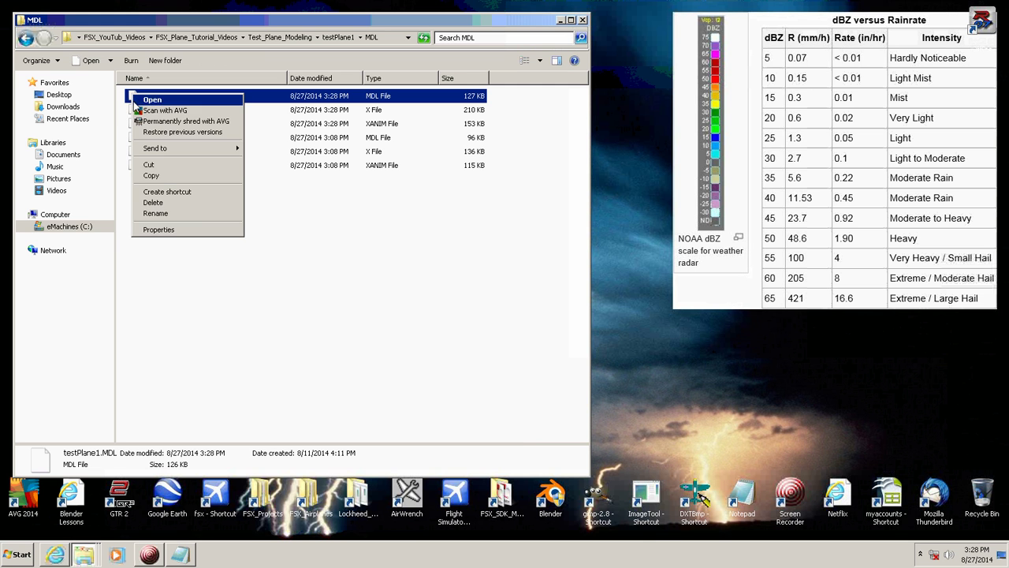
pyautogui.click(158, 179)
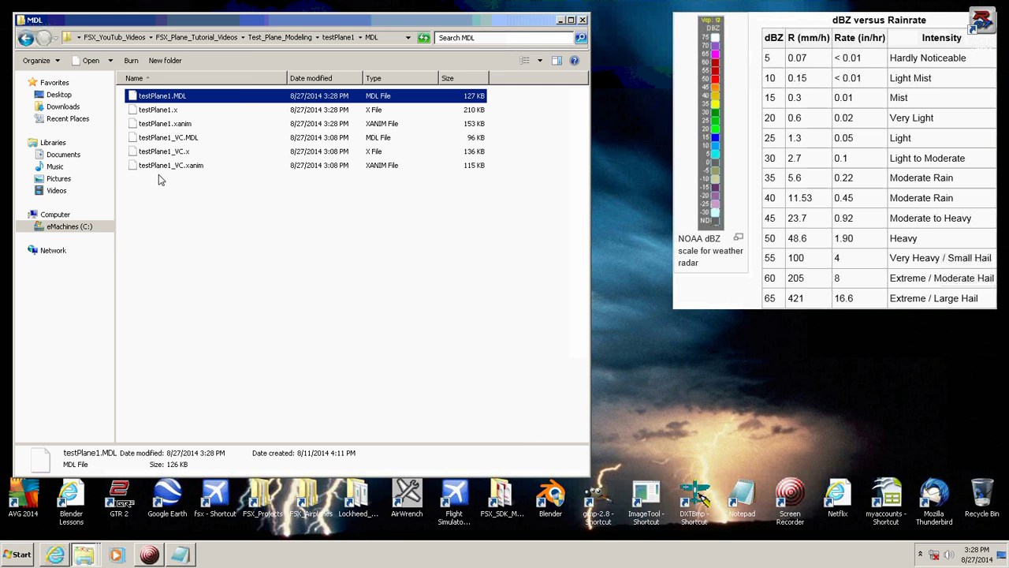
# Step: Replace the old testPlane1.MDL in the FSX Airplanes testPlane1 model folder with the copied file, deleting the old one permanently
pyautogui.click(561, 19)
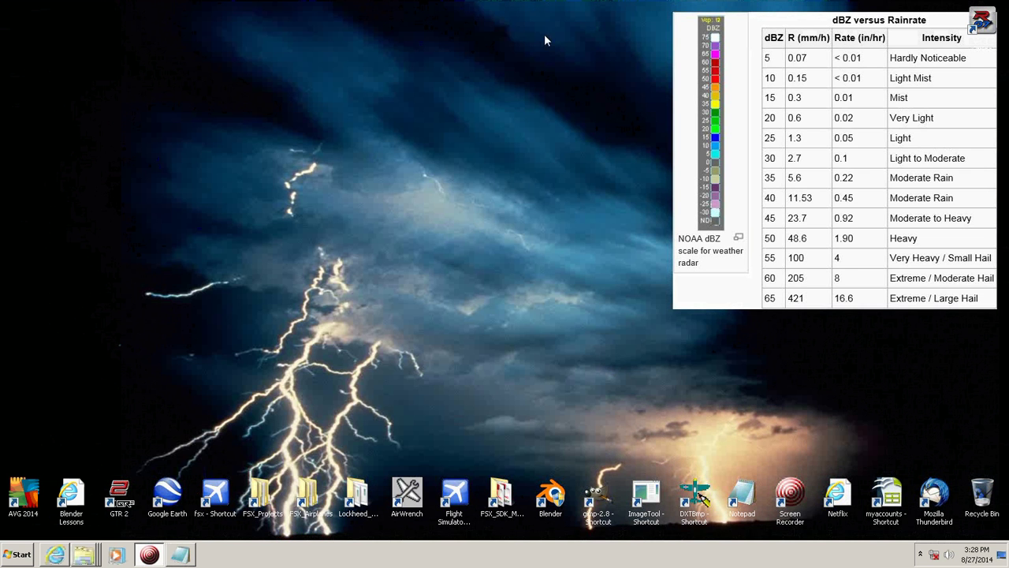
pyautogui.click(62, 529)
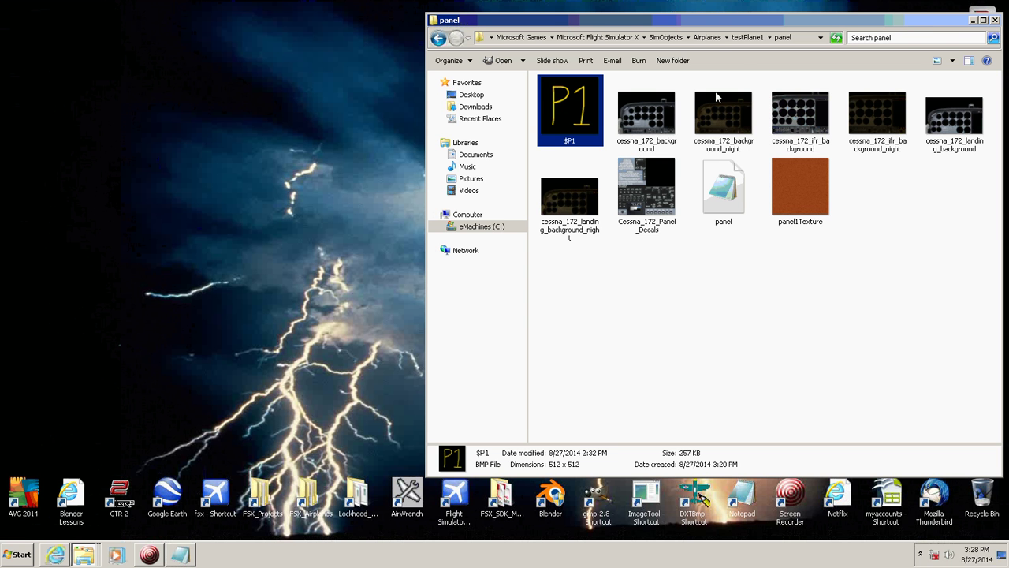
pyautogui.click(749, 37)
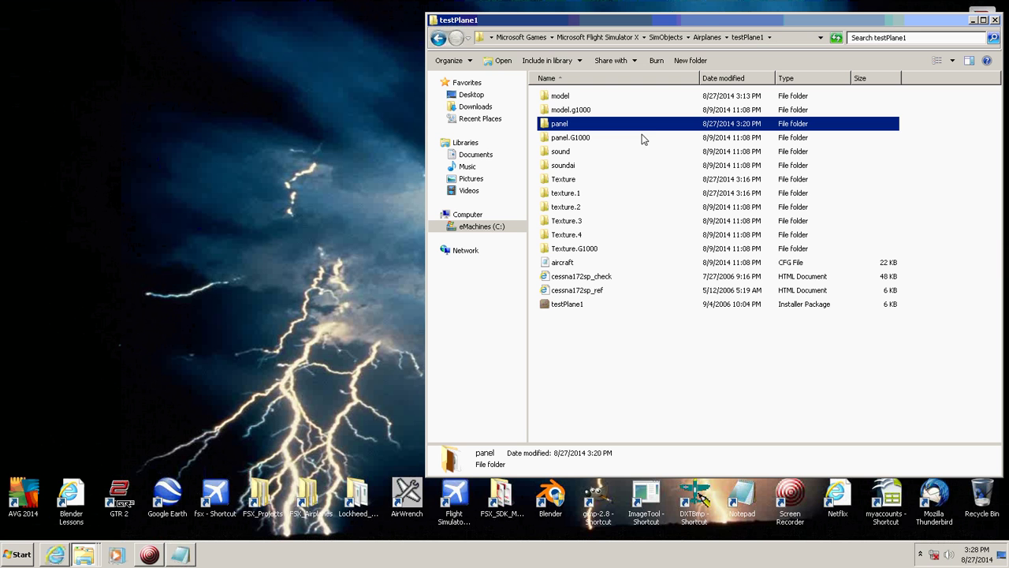
pyautogui.doubleClick(544, 96)
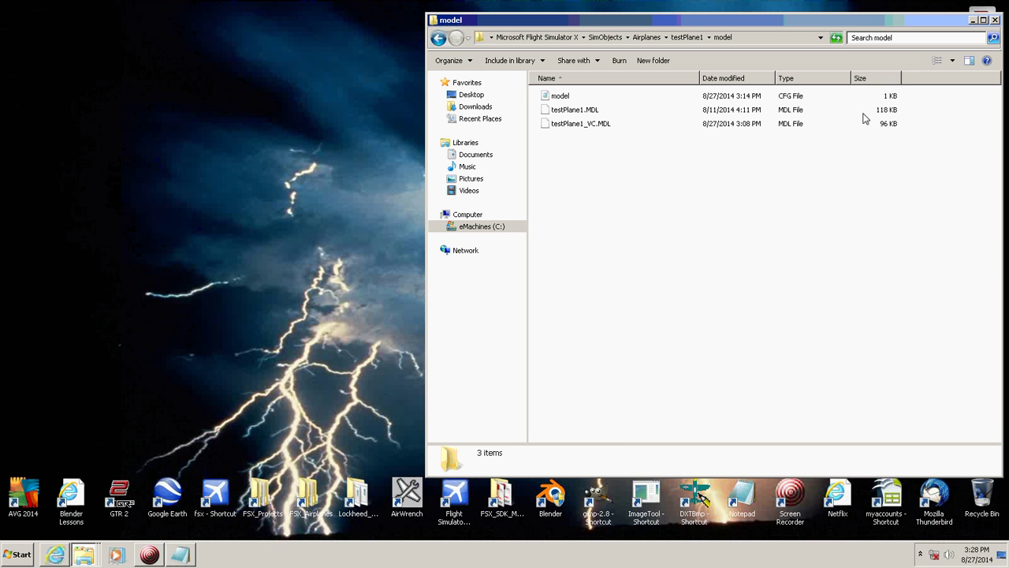
pyautogui.click(544, 114)
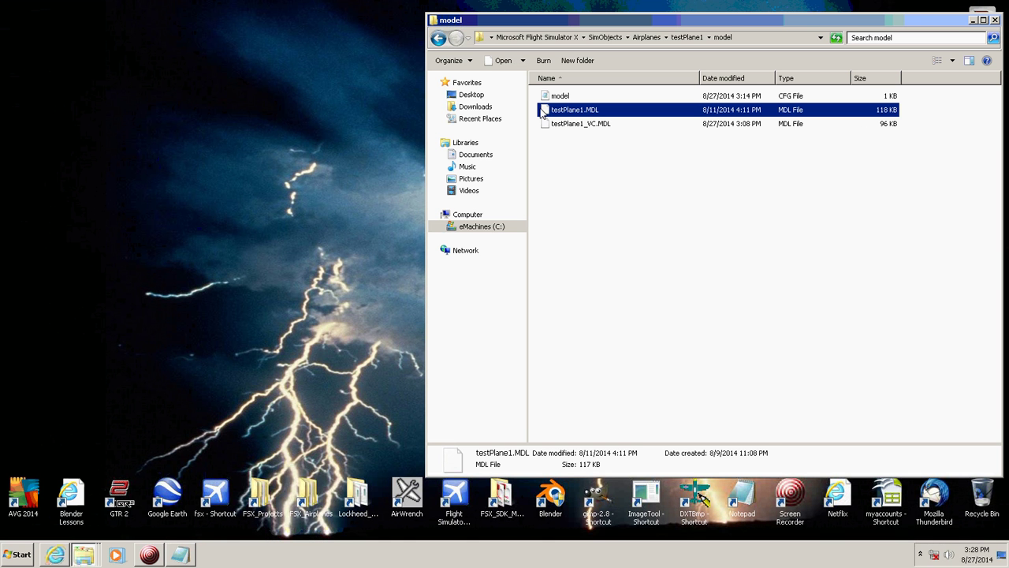
pyautogui.hotkey('shift', 'Delete')
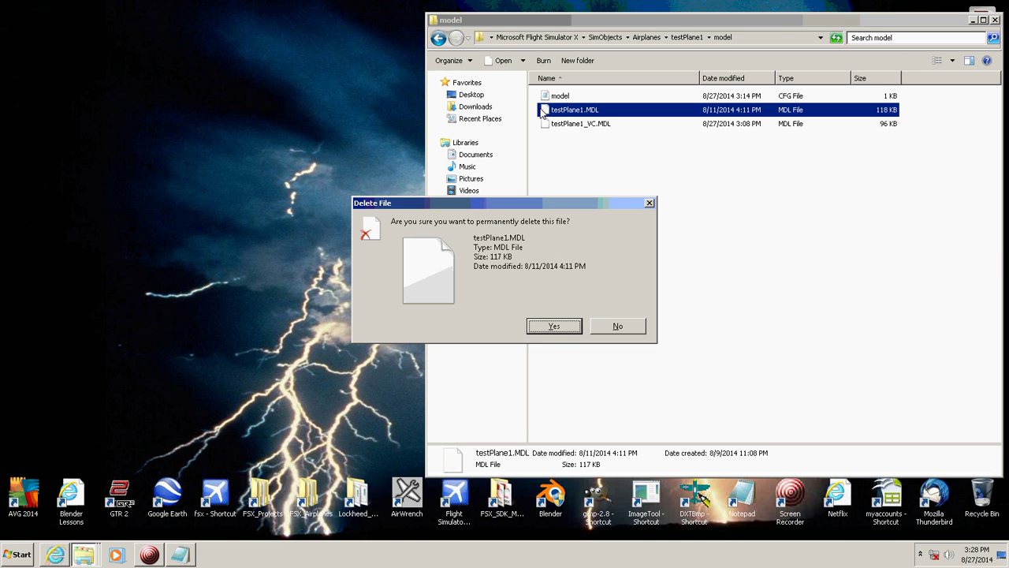
pyautogui.click(556, 328)
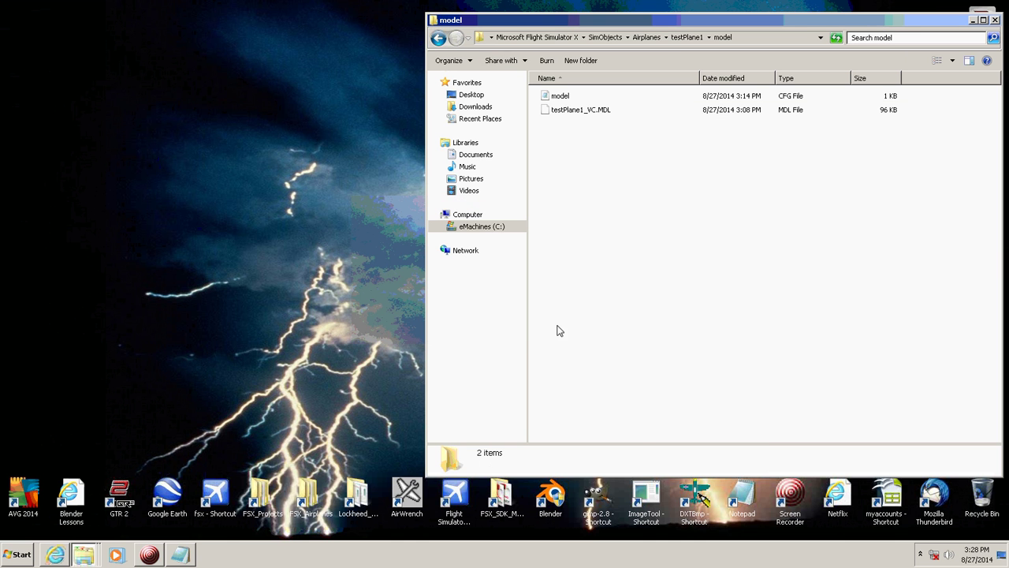
pyautogui.rightClick(622, 222)
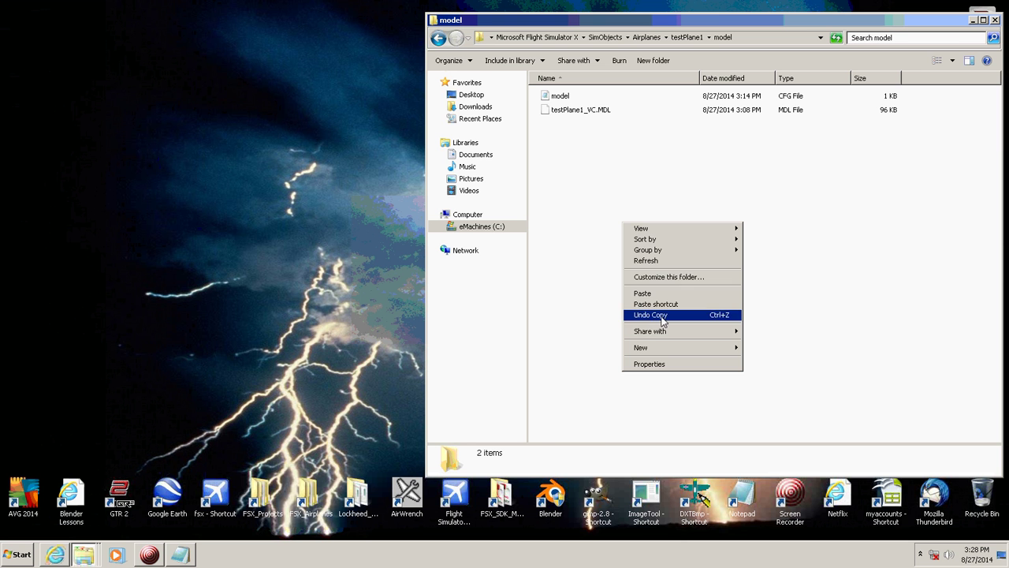
pyautogui.click(664, 294)
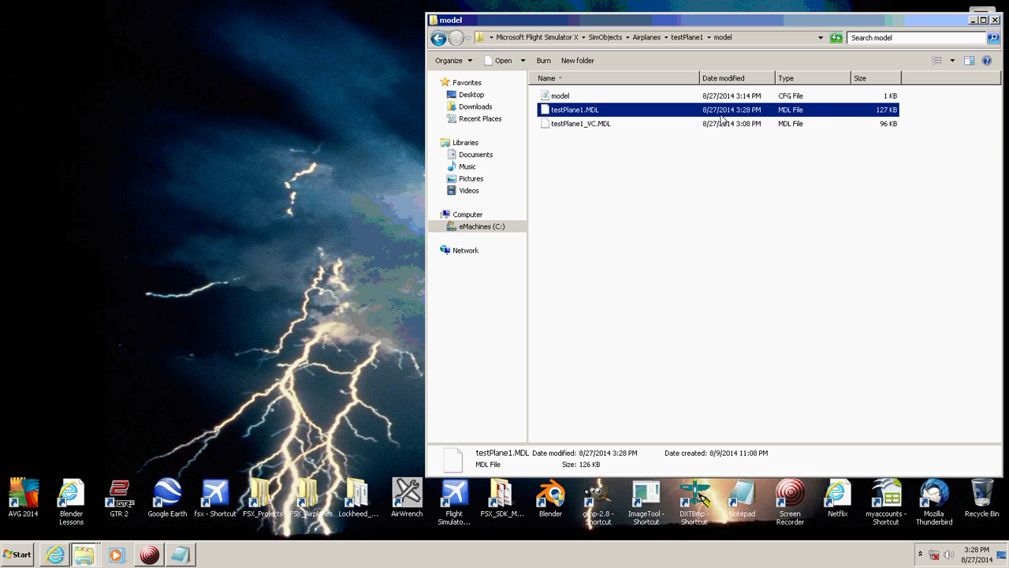
pyautogui.click(972, 20)
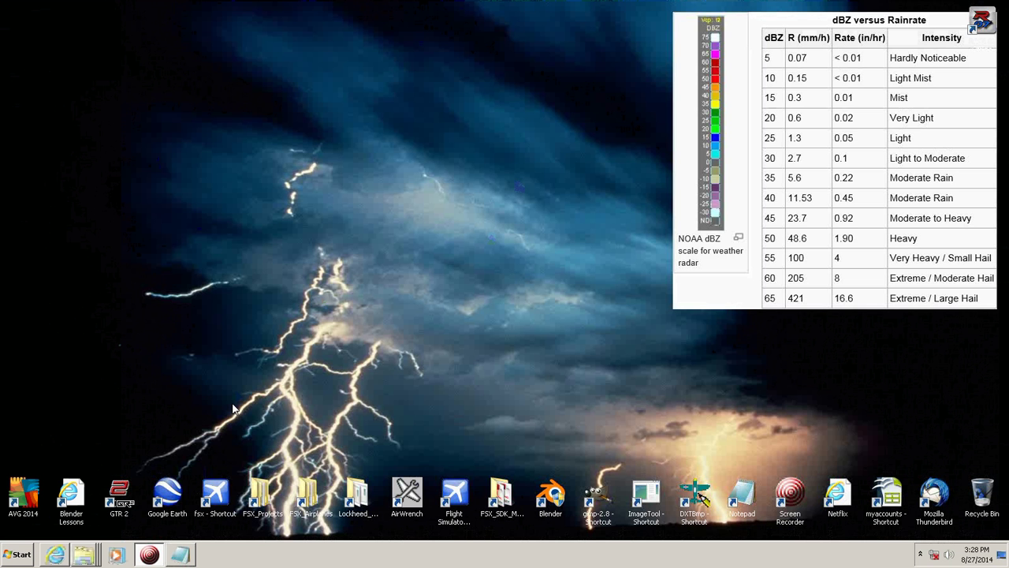
# Step: Open the aircraft CFG file from the FSX testPlane1 folder in Notepad
pyautogui.click(219, 495)
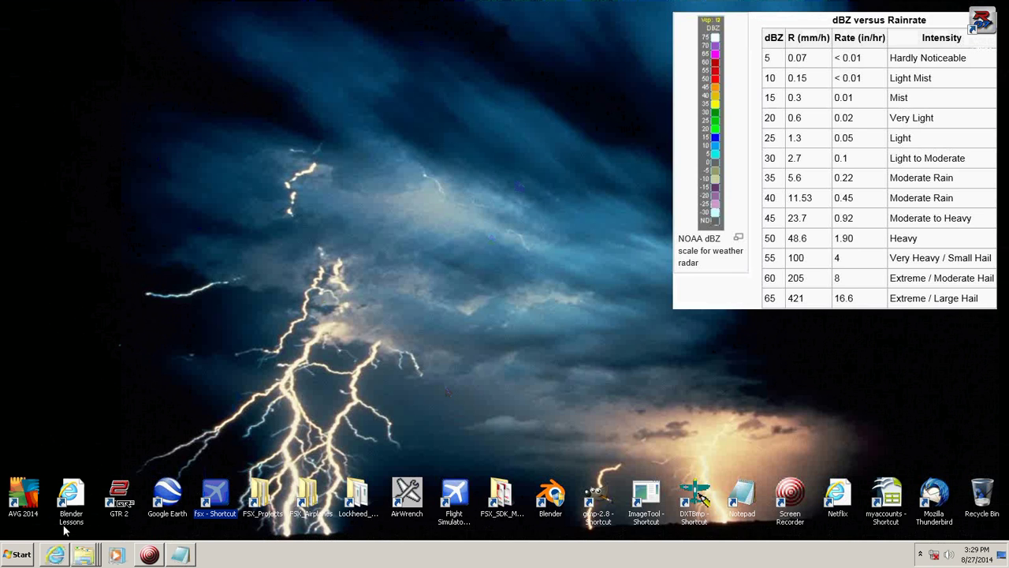
pyautogui.click(84, 554)
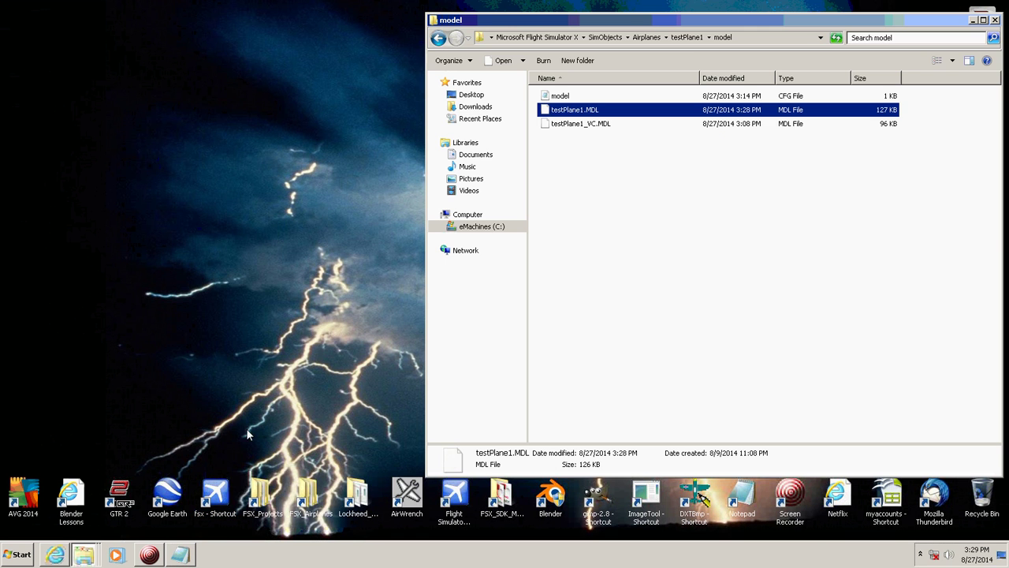
pyautogui.click(686, 37)
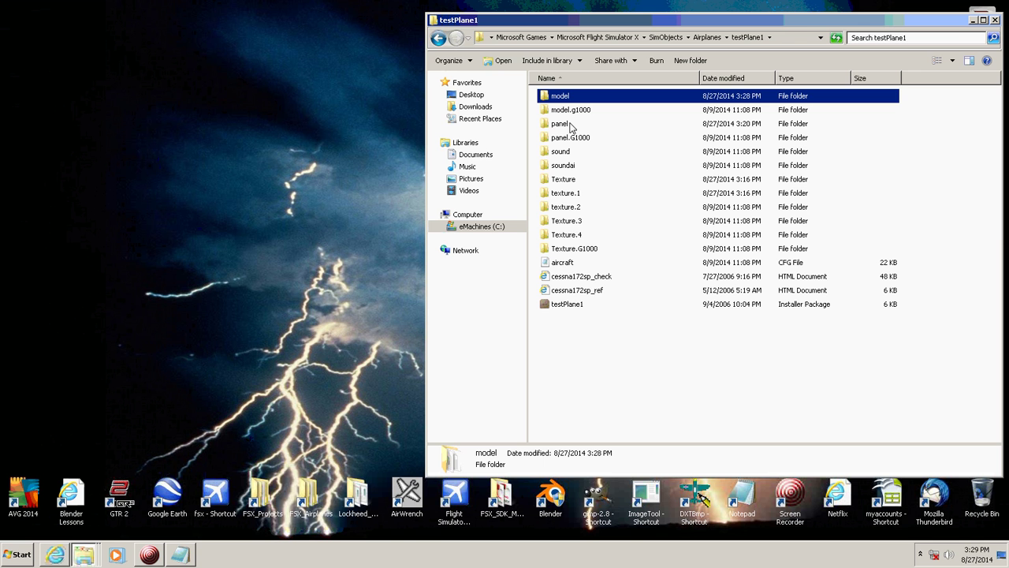
pyautogui.doubleClick(544, 129)
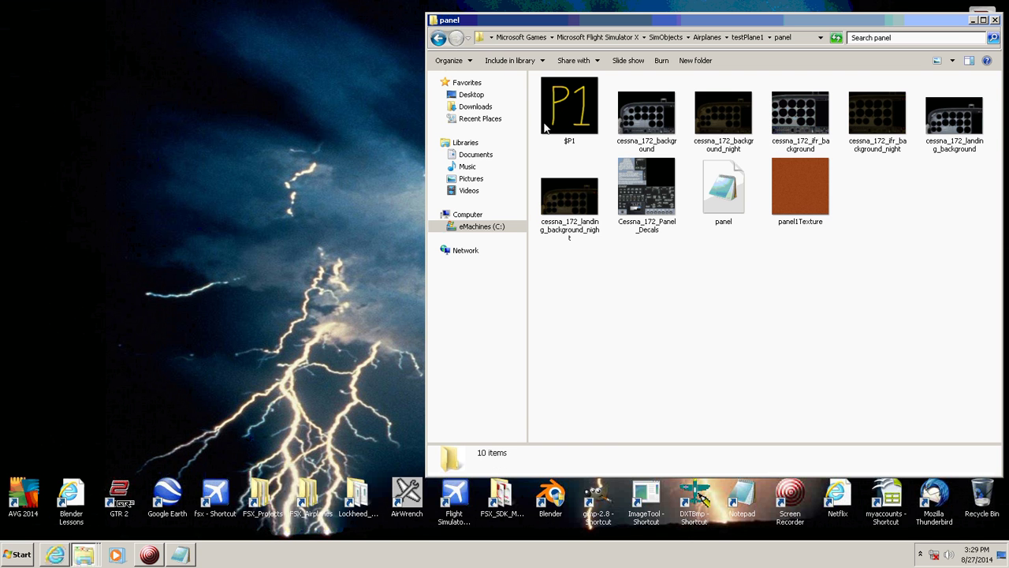
pyautogui.click(439, 40)
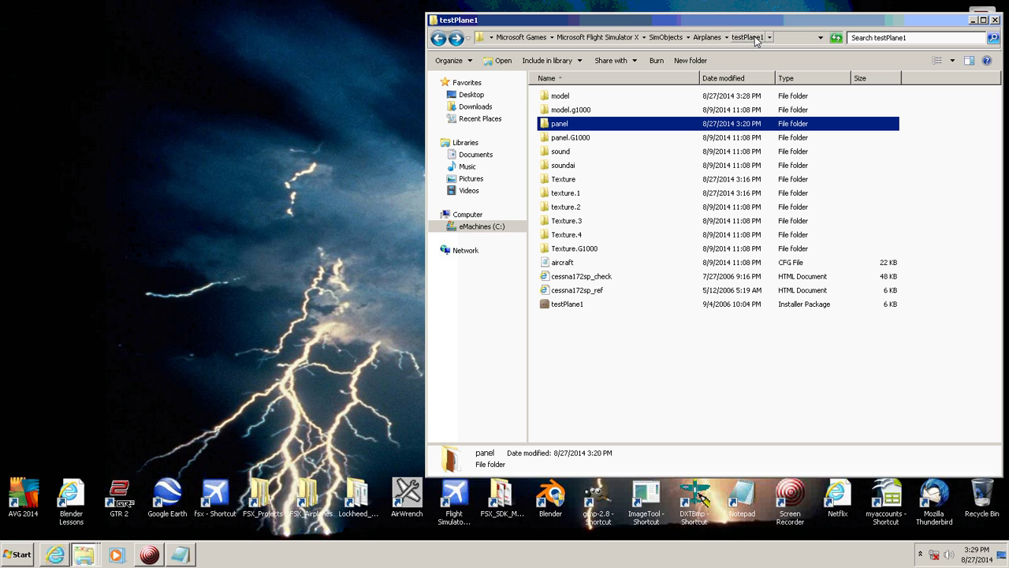
pyautogui.doubleClick(552, 265)
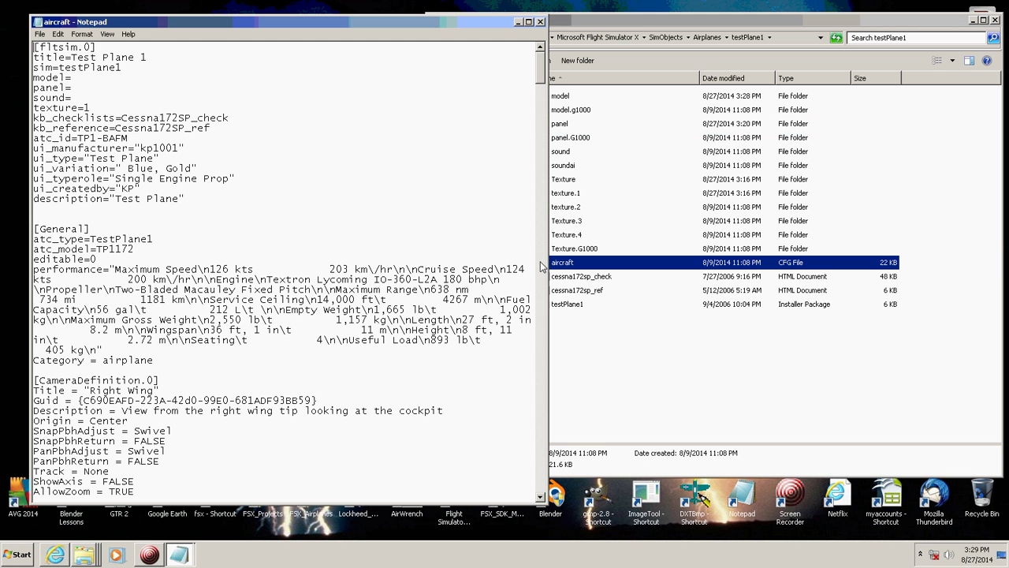
# Step: Set the eyepoint in the [Views] section to -4.25, 0.0, 1.0, save the aircraft file, and close it
pyautogui.moveTo(541, 65); pyautogui.dragTo(539, 330)
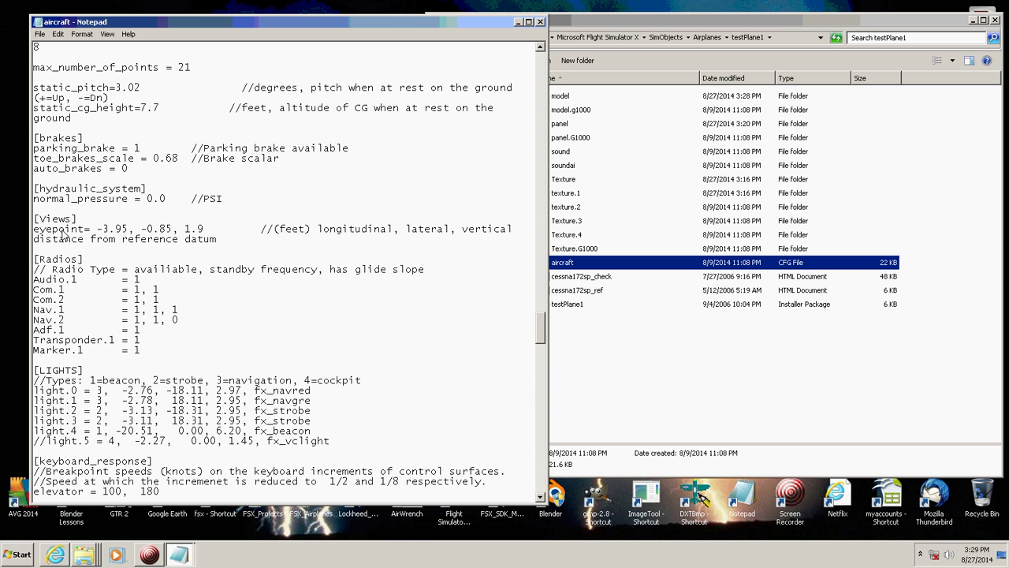
pyautogui.moveTo(102, 229); pyautogui.dragTo(127, 231)
pyautogui.write('4.25')
pyautogui.moveTo(142, 229); pyautogui.dragTo(171, 230)
pyautogui.write('0.0')
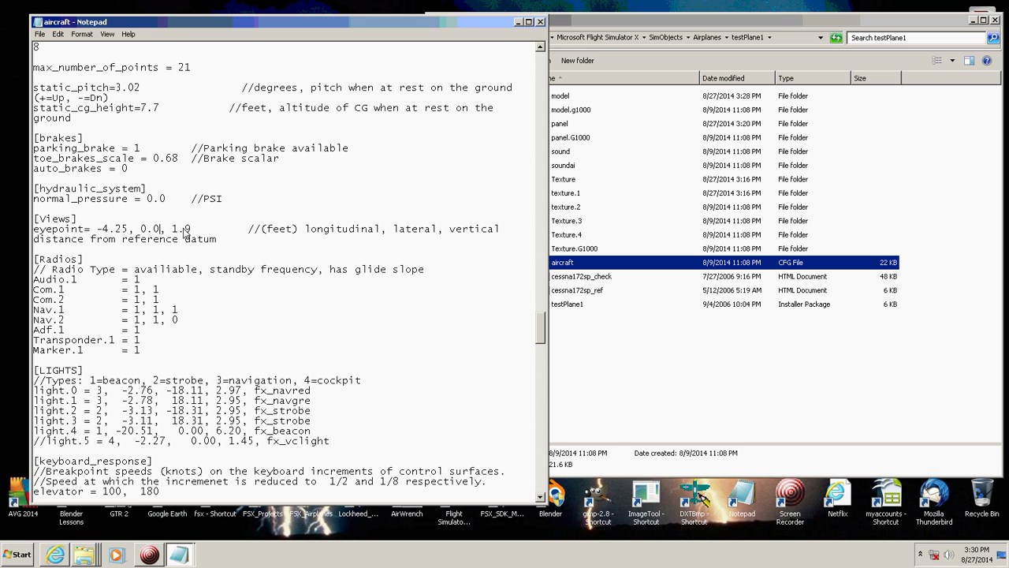
pyautogui.moveTo(185, 231); pyautogui.dragTo(192, 229)
pyautogui.write('0')
pyautogui.click(40, 34)
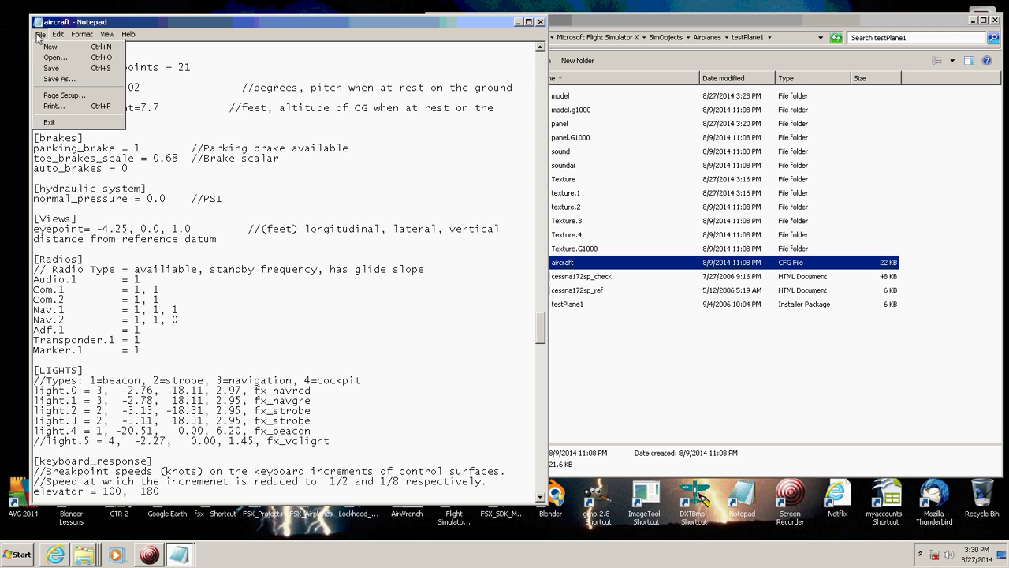
pyautogui.click(48, 69)
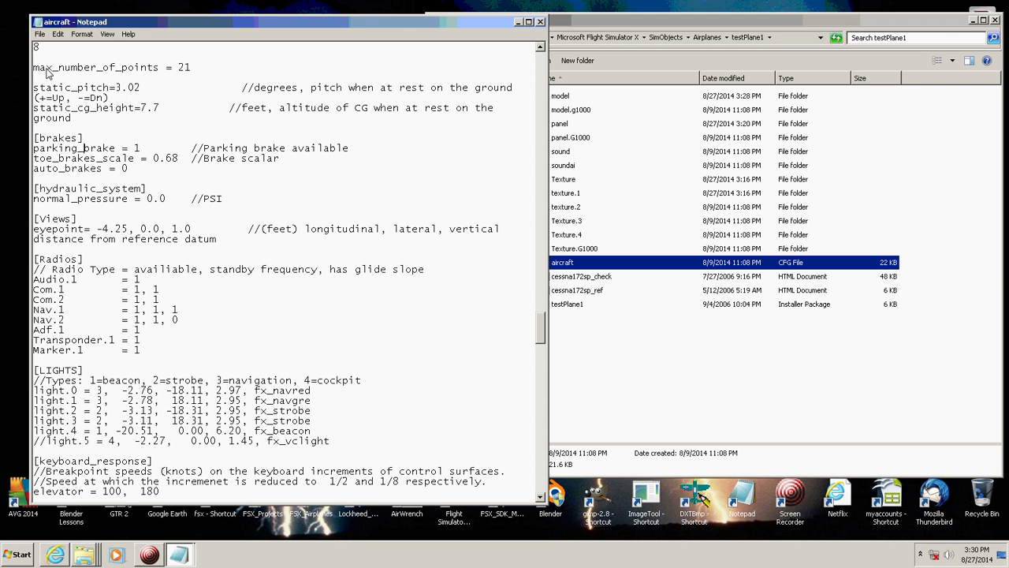
pyautogui.click(540, 22)
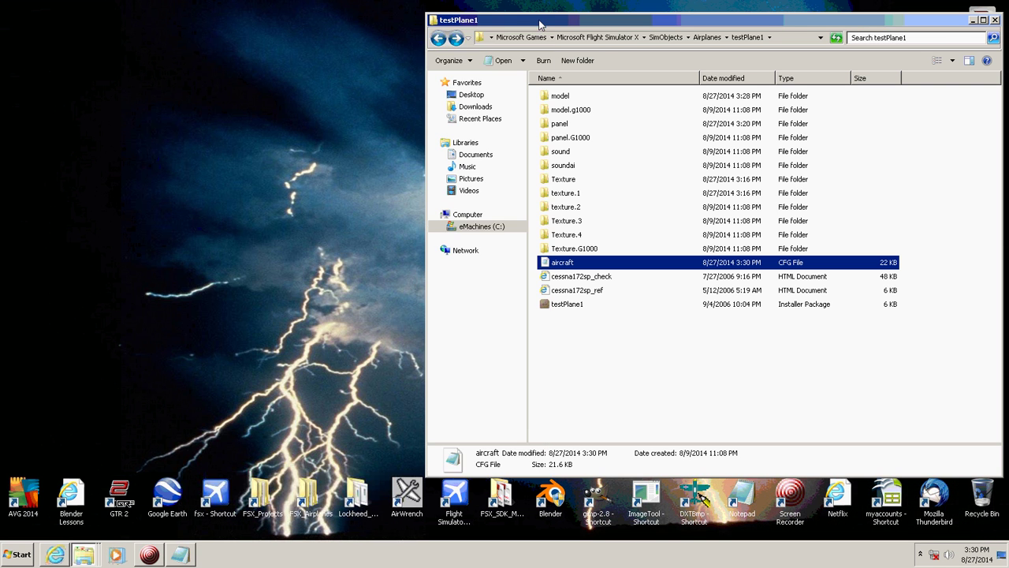
pyautogui.click(975, 19)
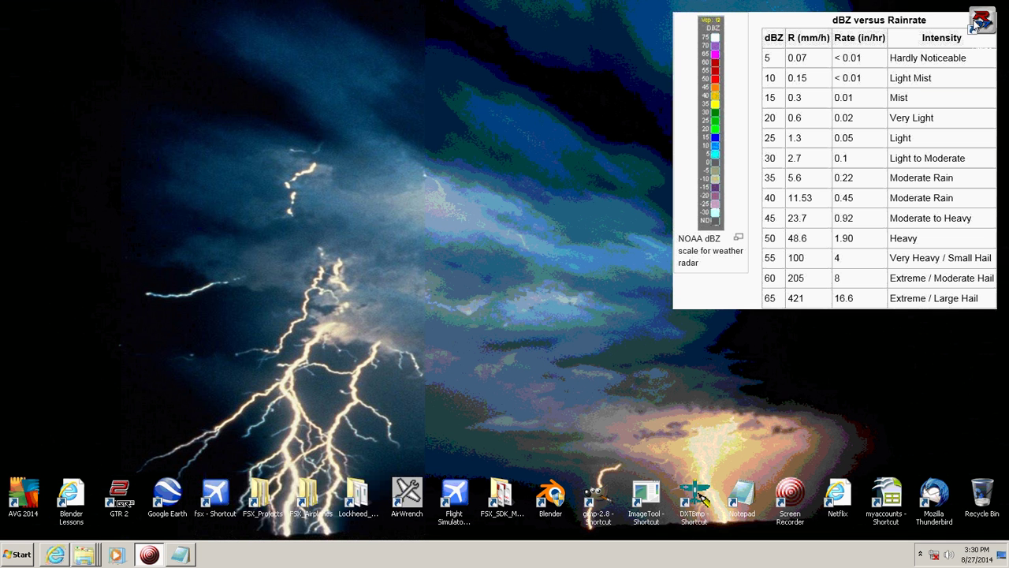
# Step: Launch Flight Simulator X and choose kp1001 Test Plane as the free flight aircraft
pyautogui.click(215, 495)
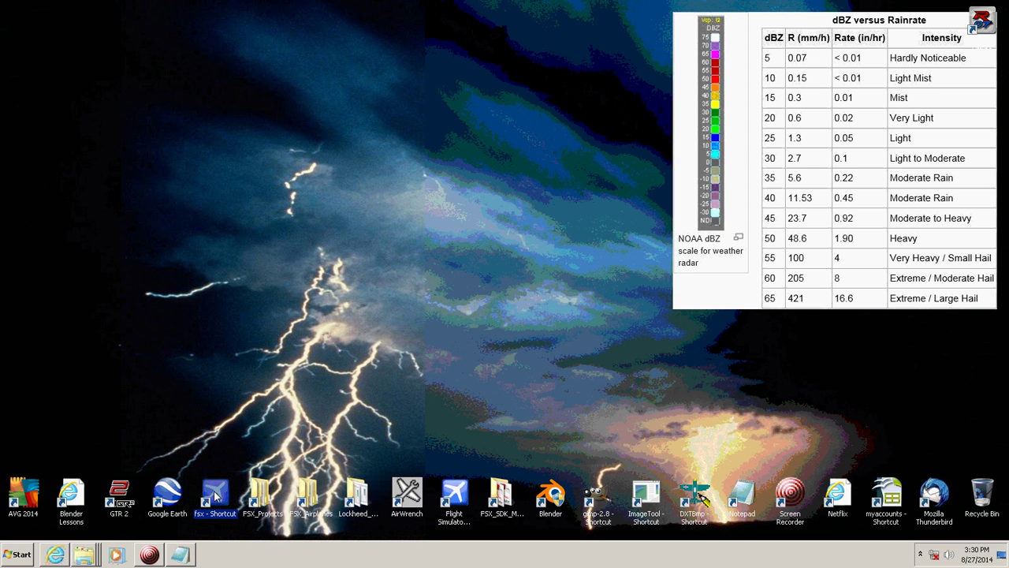
pyautogui.doubleClick(216, 495)
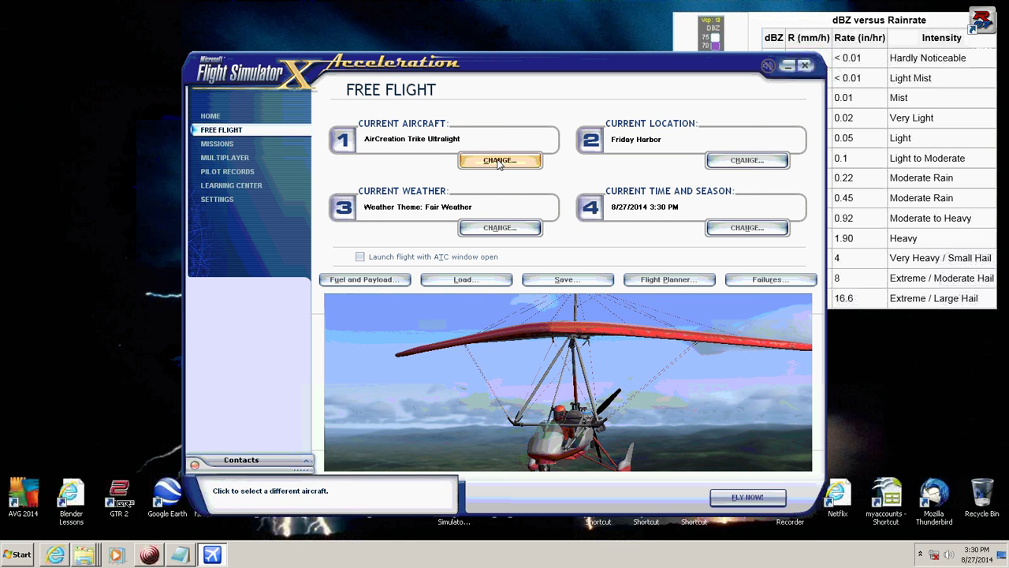
pyautogui.click(499, 160)
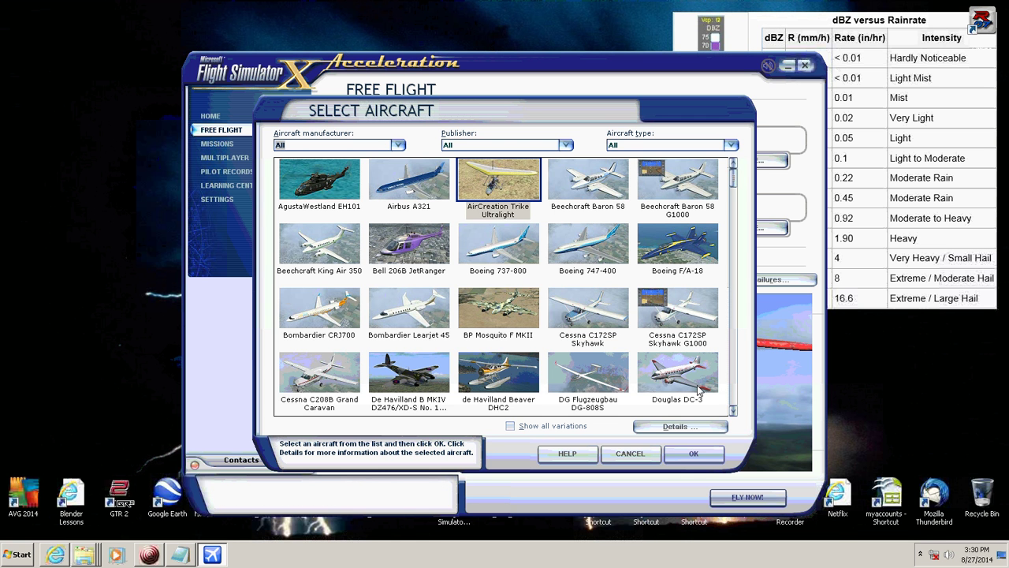
pyautogui.click(733, 410)
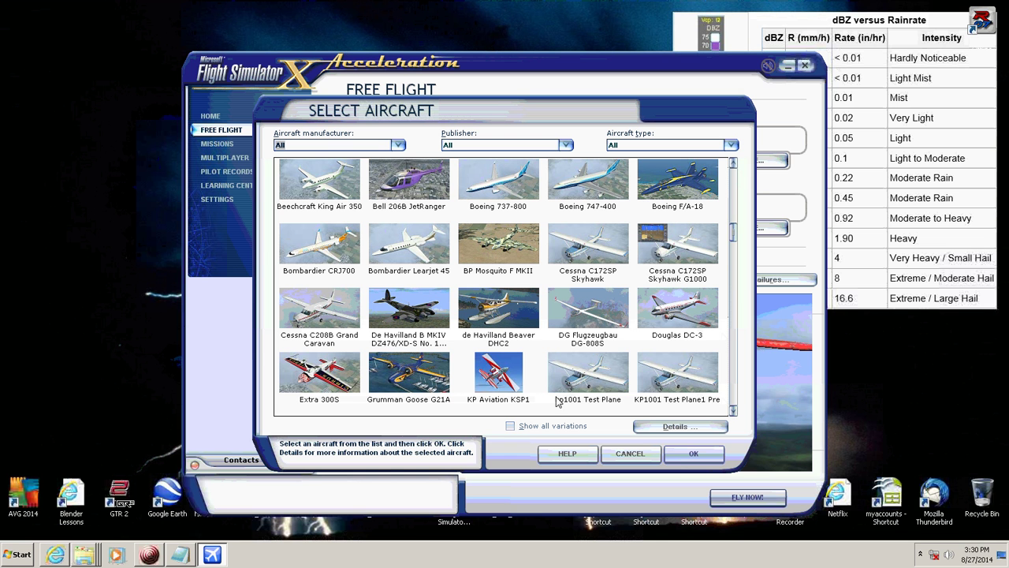
pyautogui.click(593, 378)
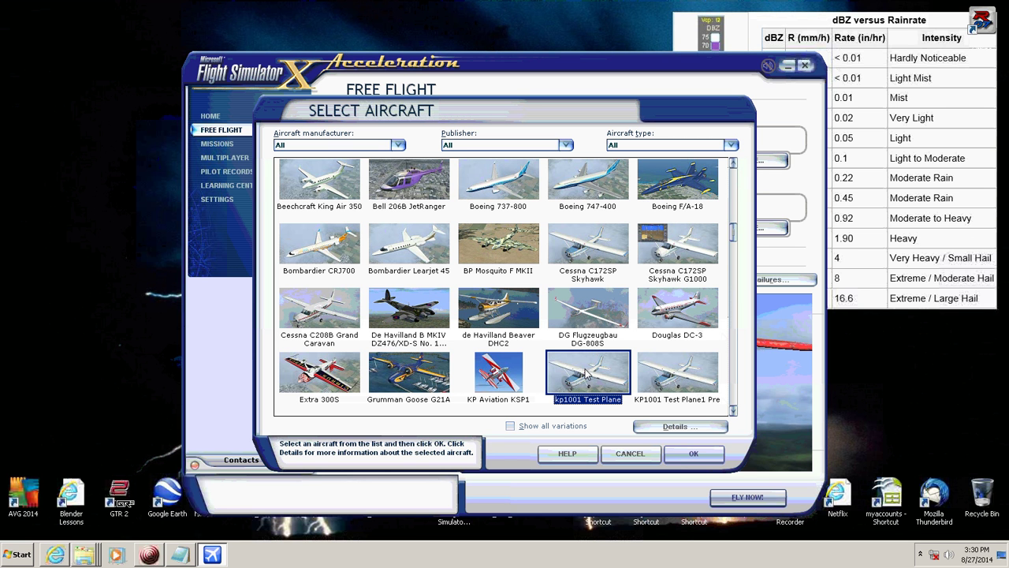
pyautogui.click(693, 455)
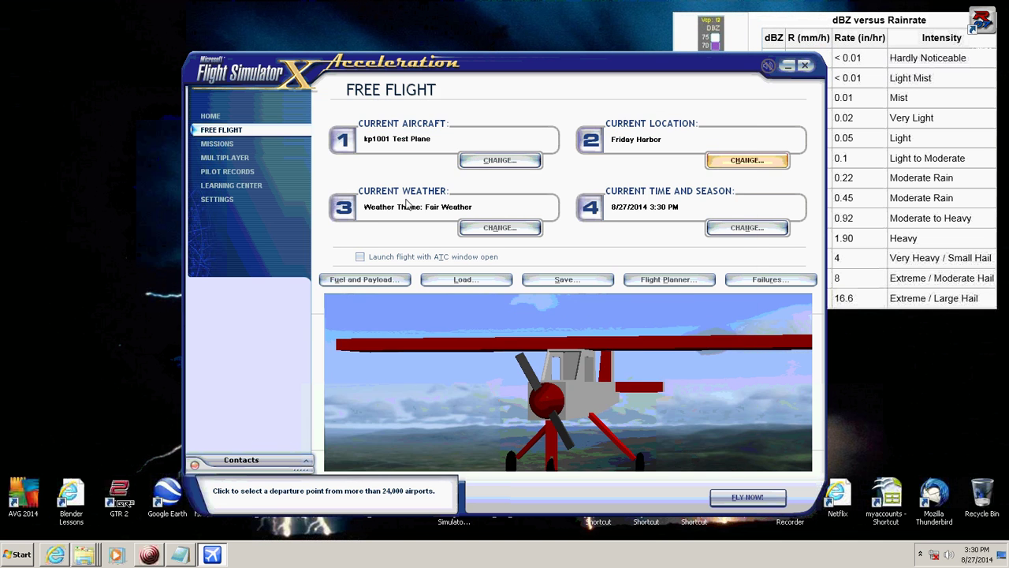
# Step: Search the airports by name for "kp" and set KP1011 as the flight's location
pyautogui.moveTo(355, 161); pyautogui.dragTo(268, 164)
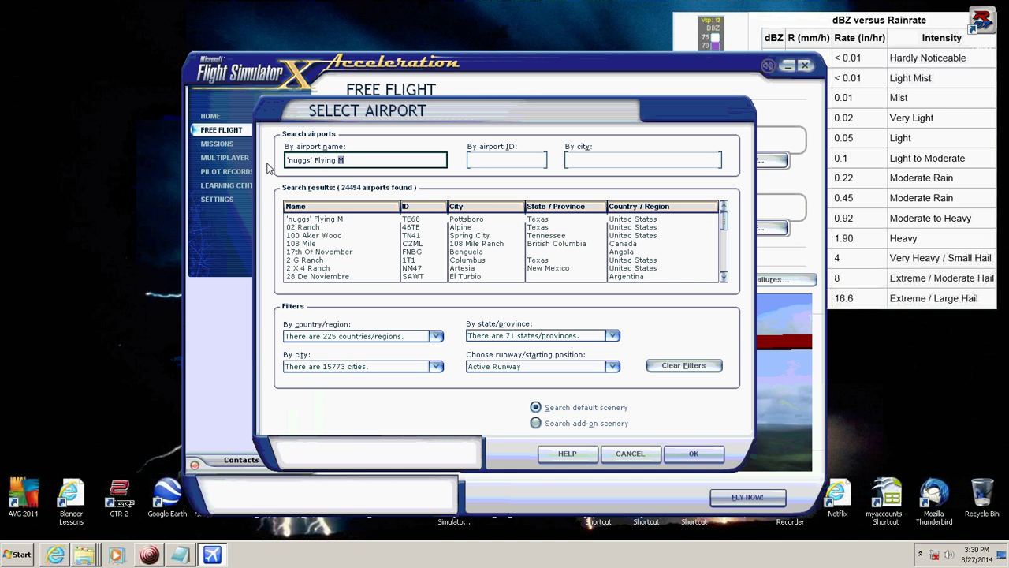
pyautogui.click(353, 158)
pyautogui.moveTo(356, 164); pyautogui.dragTo(271, 165)
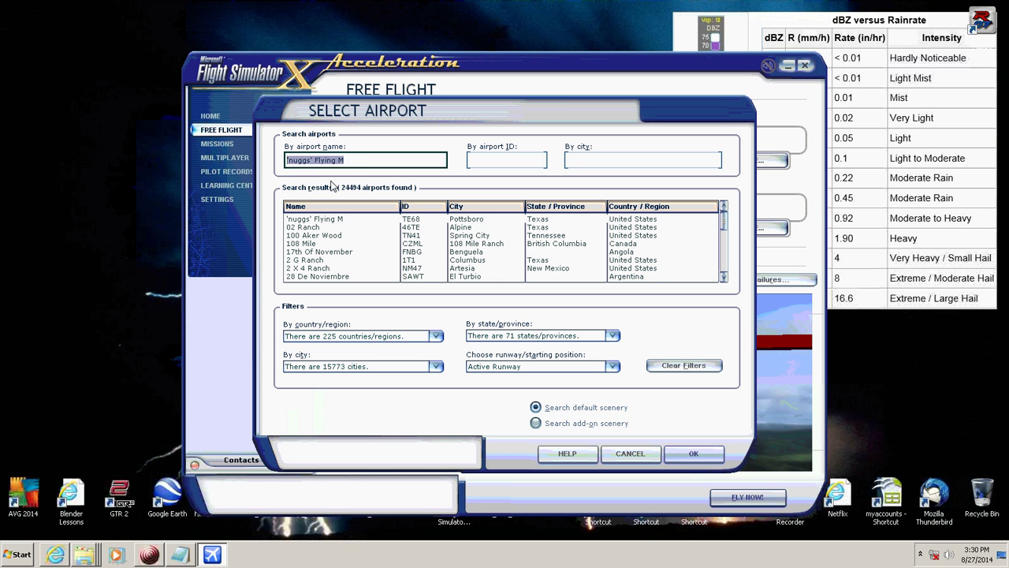
pyautogui.write('kp')
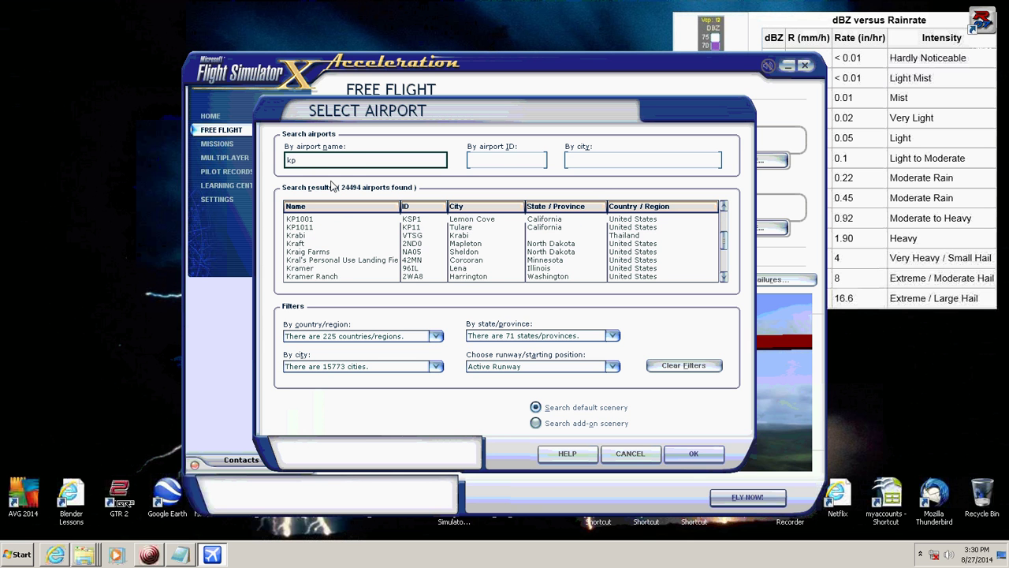
pyautogui.click(315, 227)
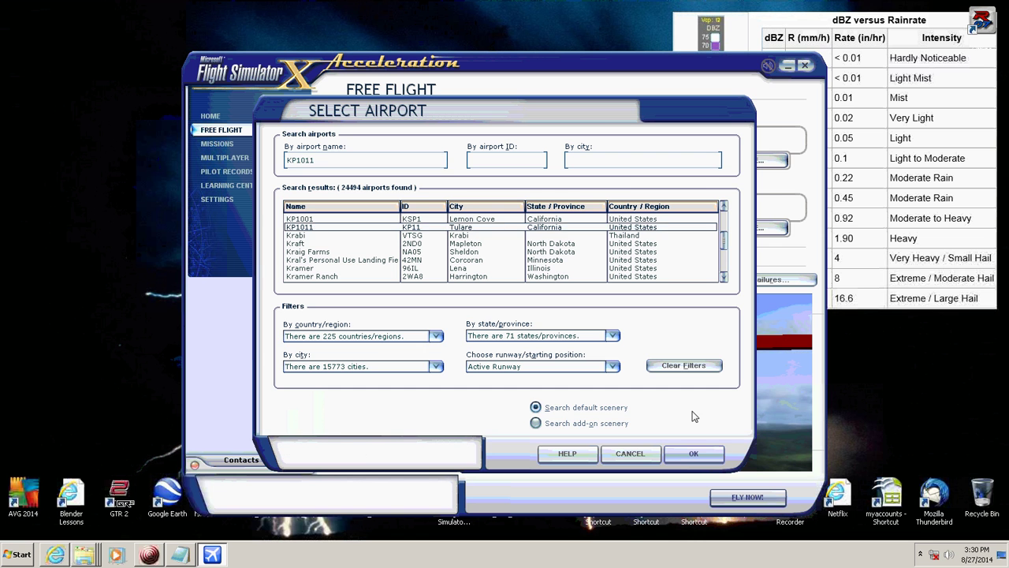
pyautogui.click(694, 453)
# Step: Set the flight's weather theme to Clear skies
pyautogui.click(470, 228)
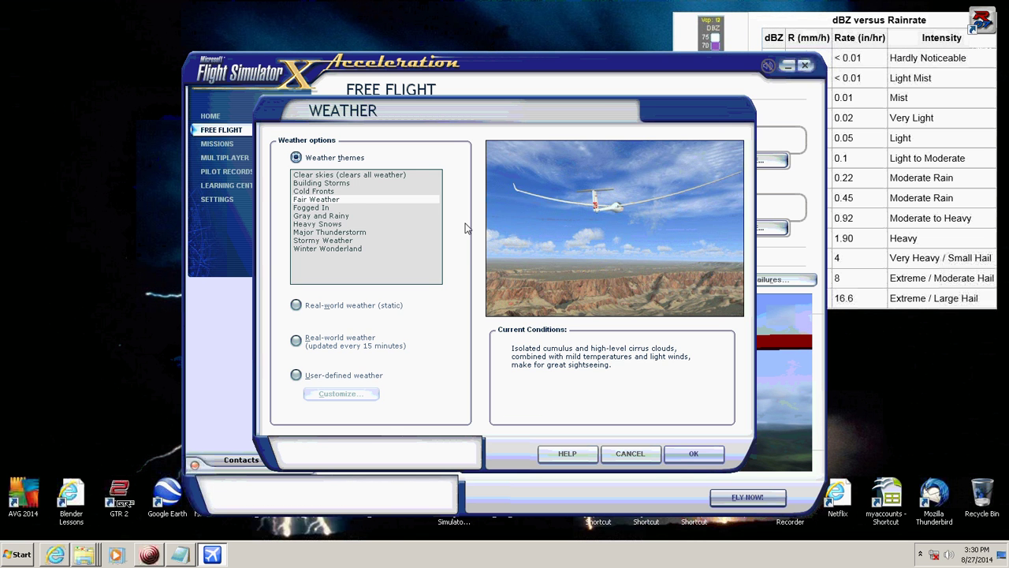
pyautogui.click(334, 174)
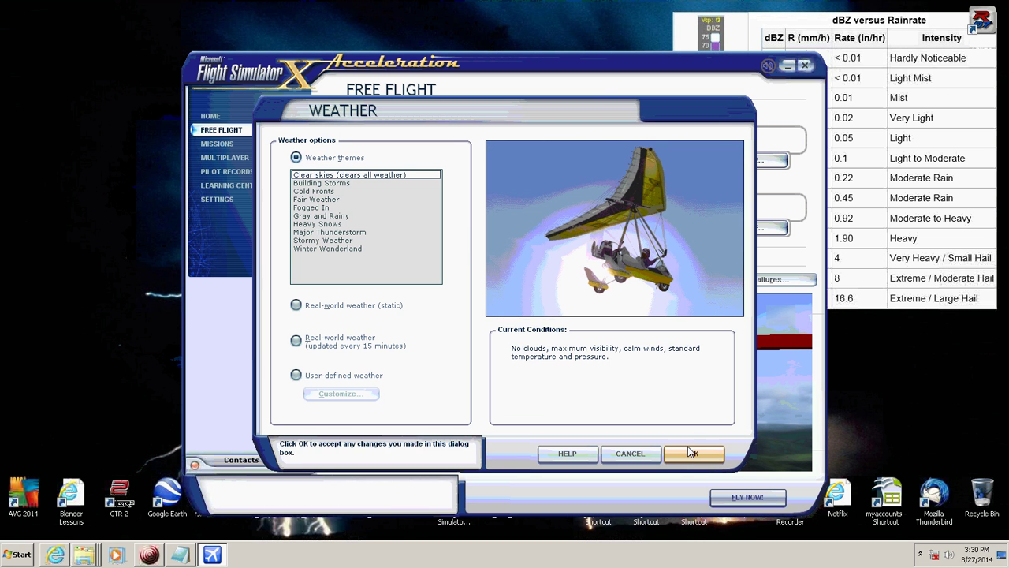
pyautogui.click(691, 452)
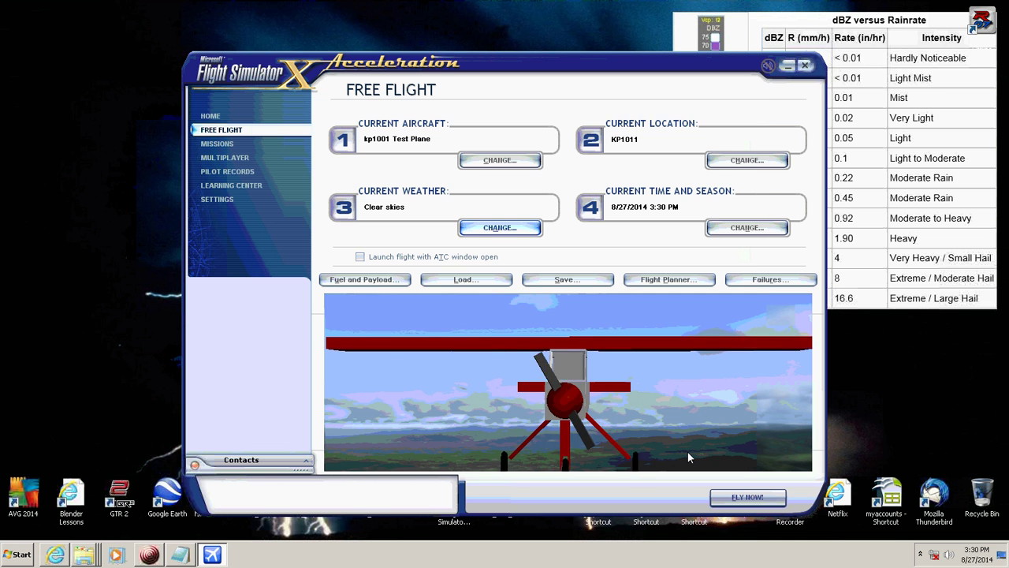
# Step: Start the free flight and adjust the virtual cockpit view to 0.50 zoom with the view raised
pyautogui.click(746, 496)
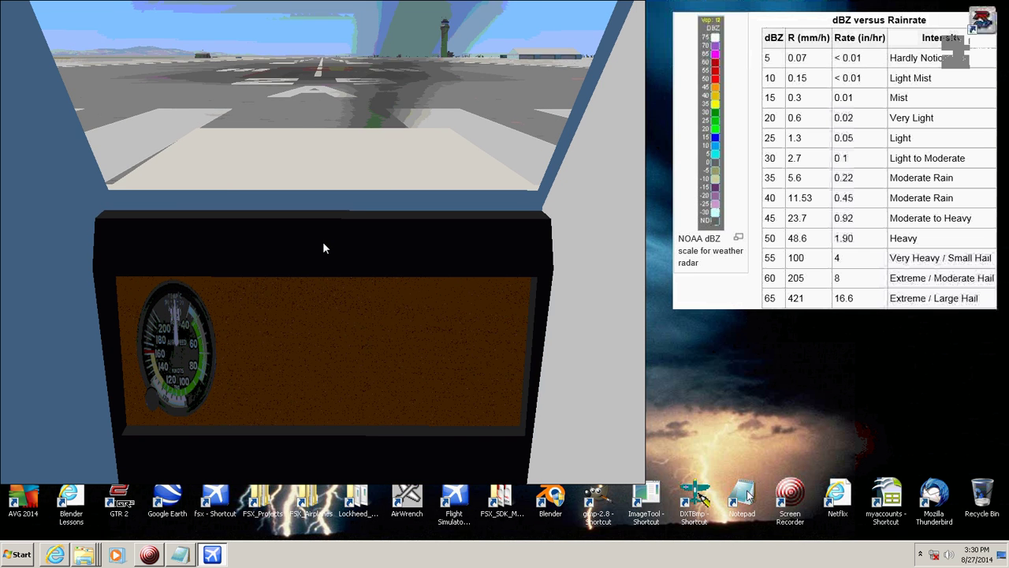
pyautogui.press('-')
pyautogui.press('-')
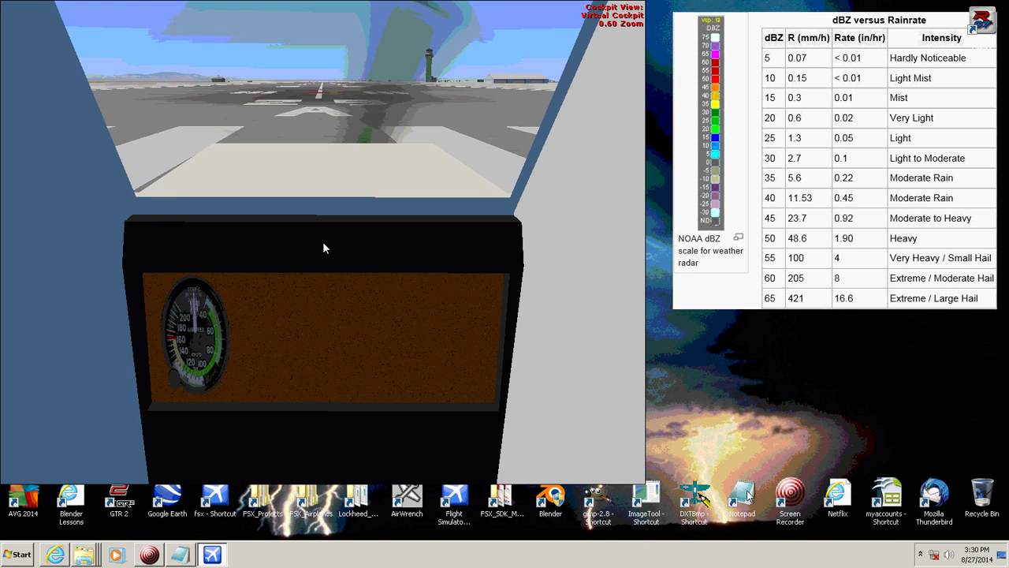
pyautogui.press('-')
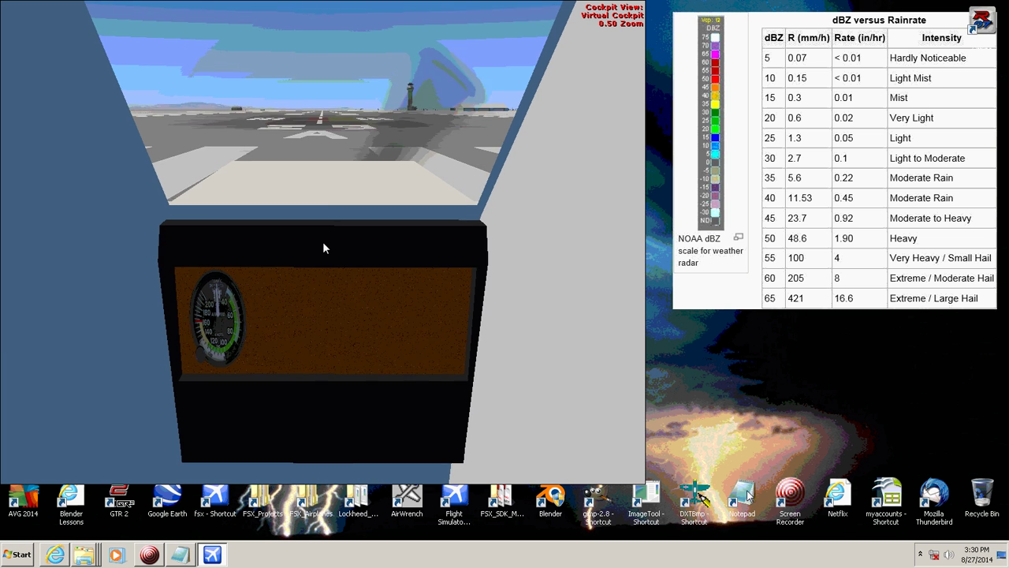
pyautogui.hotkey('shift', 'Return')
pyautogui.hotkey('shift', 'Return')
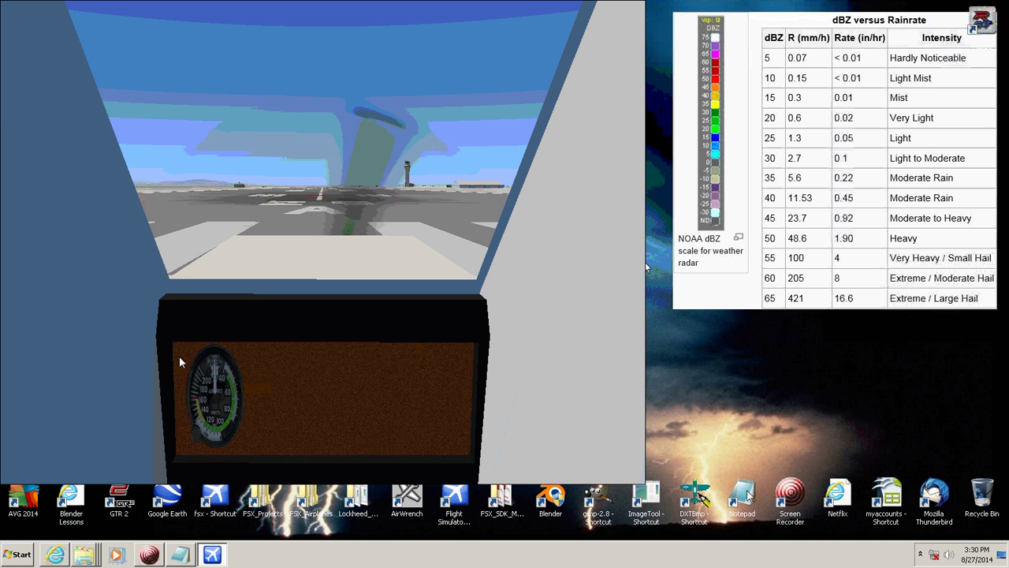
# Step: Inspect the virtual cockpit by looking around in several directions and cycling through the cockpit camera views, ending on the forward view
pyautogui.press('KP_5')
pyautogui.press('KP_9')
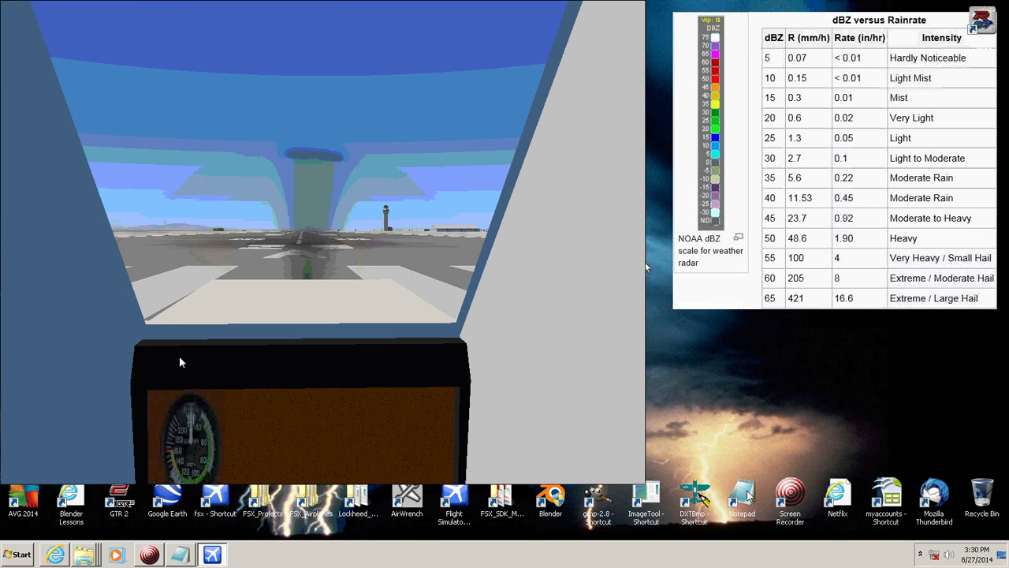
pyautogui.press('KP_7')
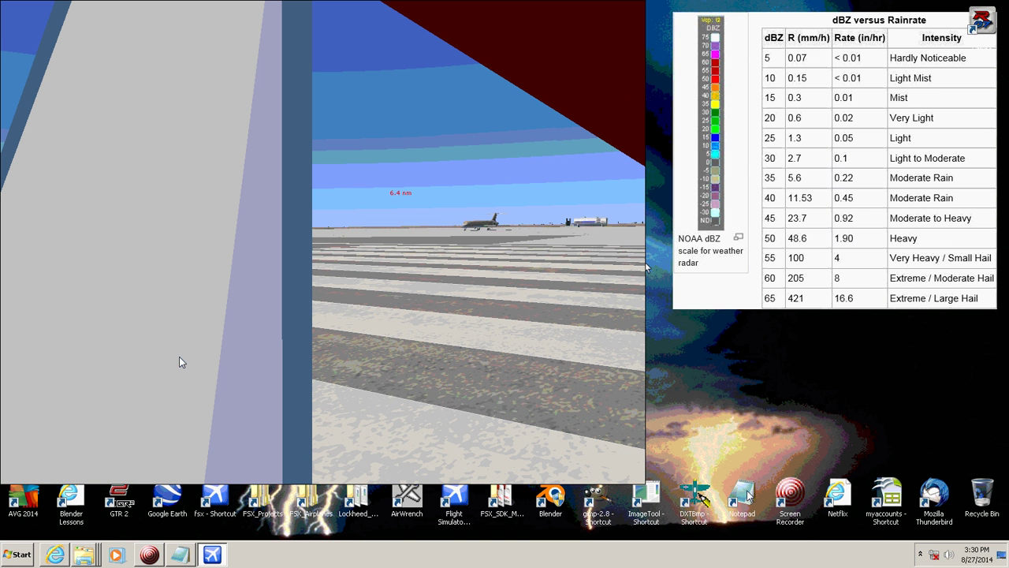
pyautogui.press('KP_4')
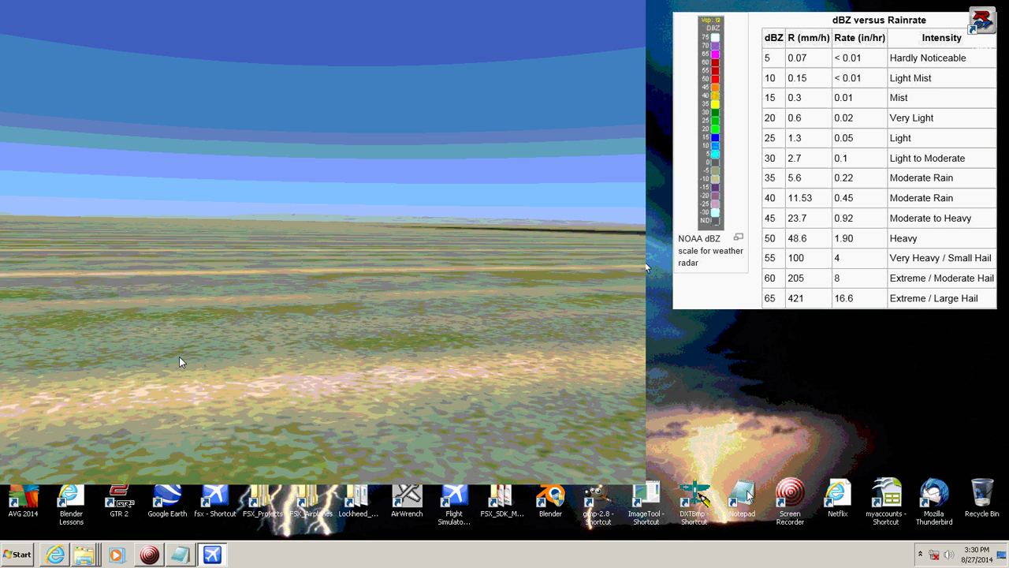
pyautogui.press('KP_8')
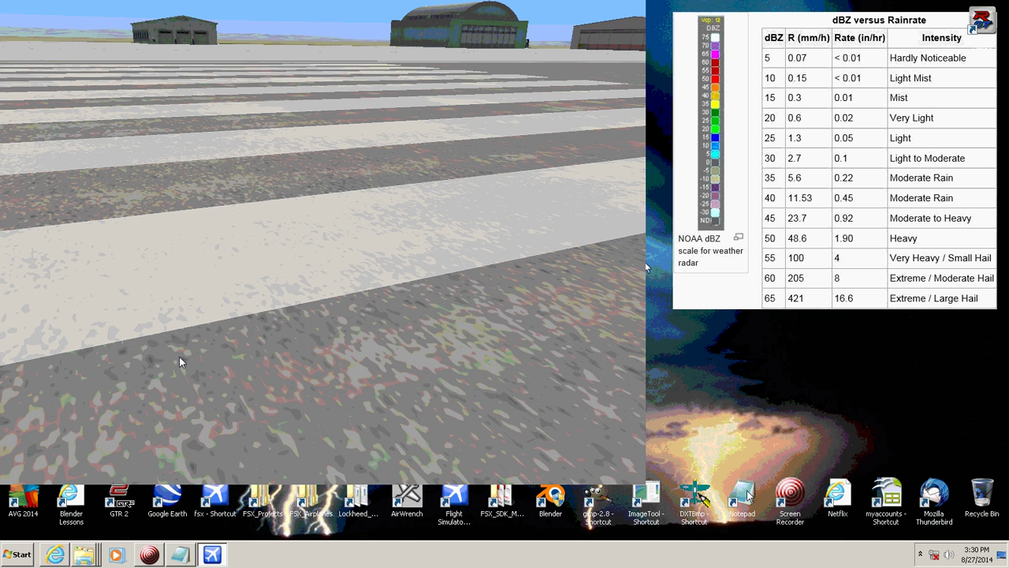
pyautogui.press('a')
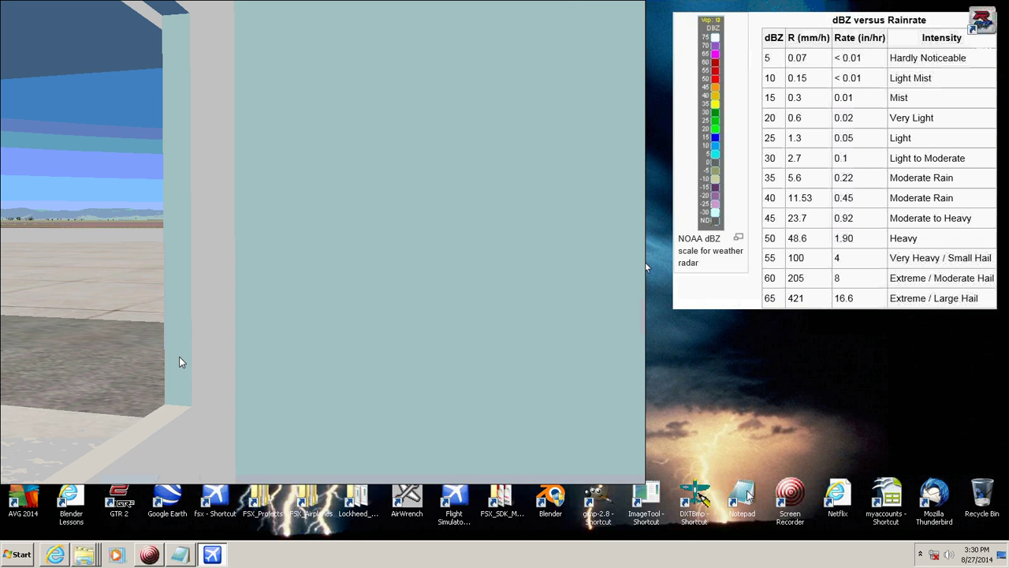
pyautogui.press('a')
pyautogui.press('a')
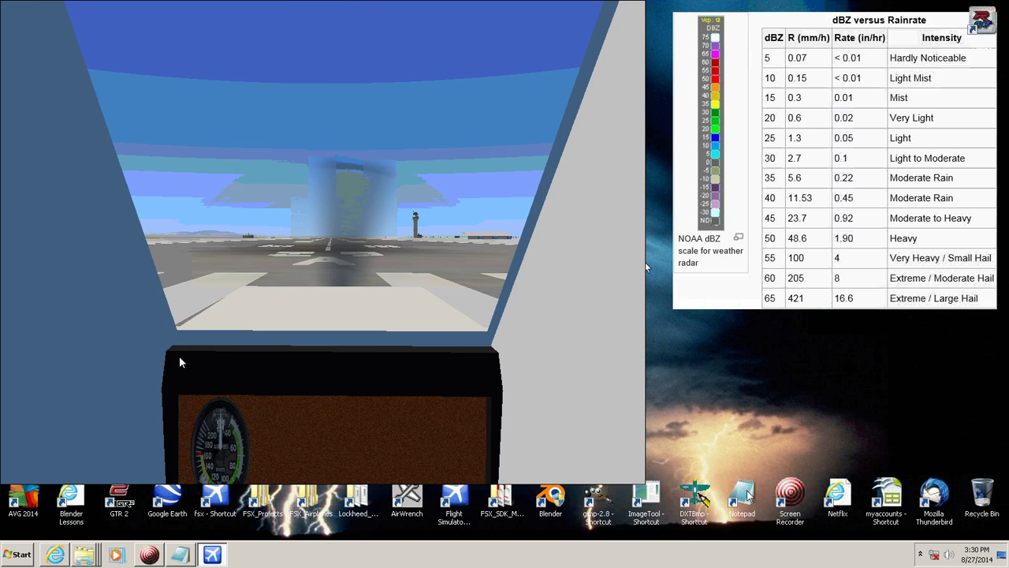
pyautogui.press('a')
pyautogui.press('a')
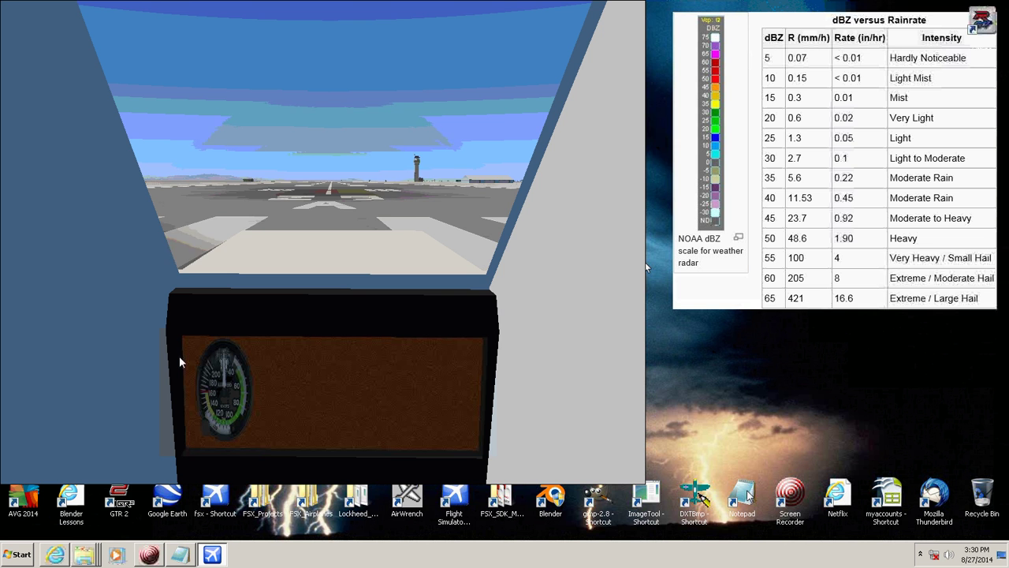
# Step: End the free flight and exit Flight Simulator X
pyautogui.press('Escape')
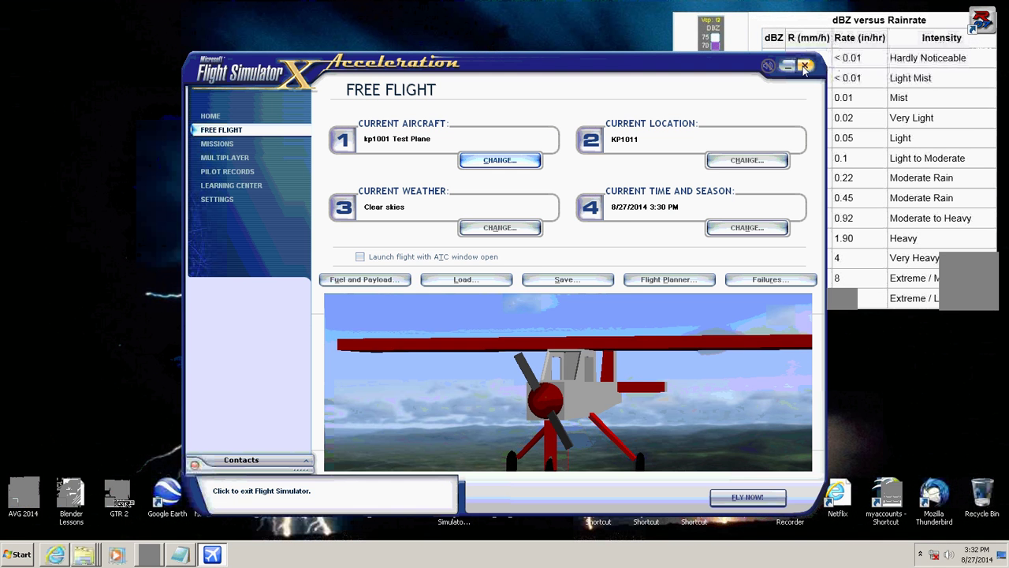
pyautogui.click(803, 66)
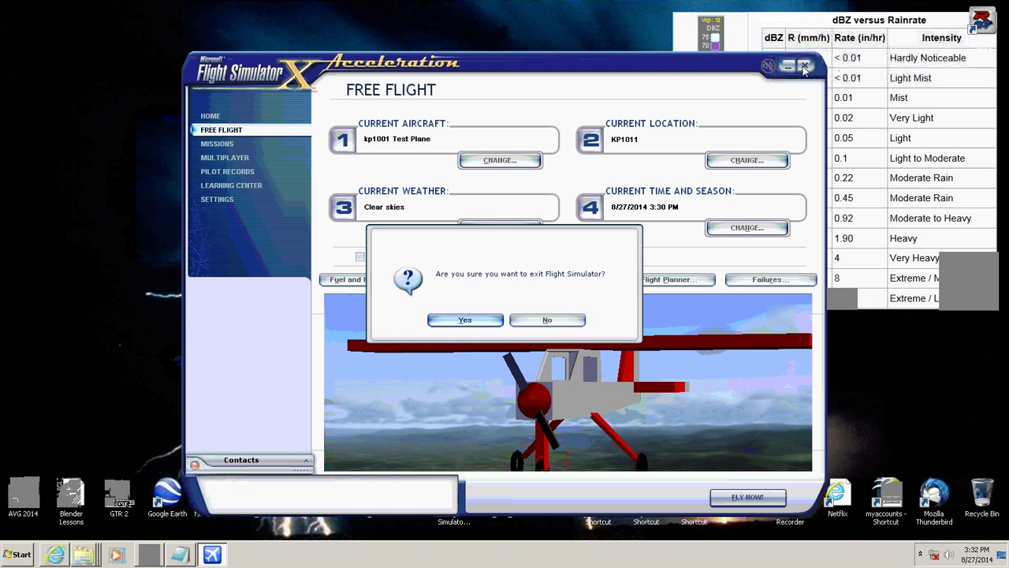
pyautogui.click(469, 320)
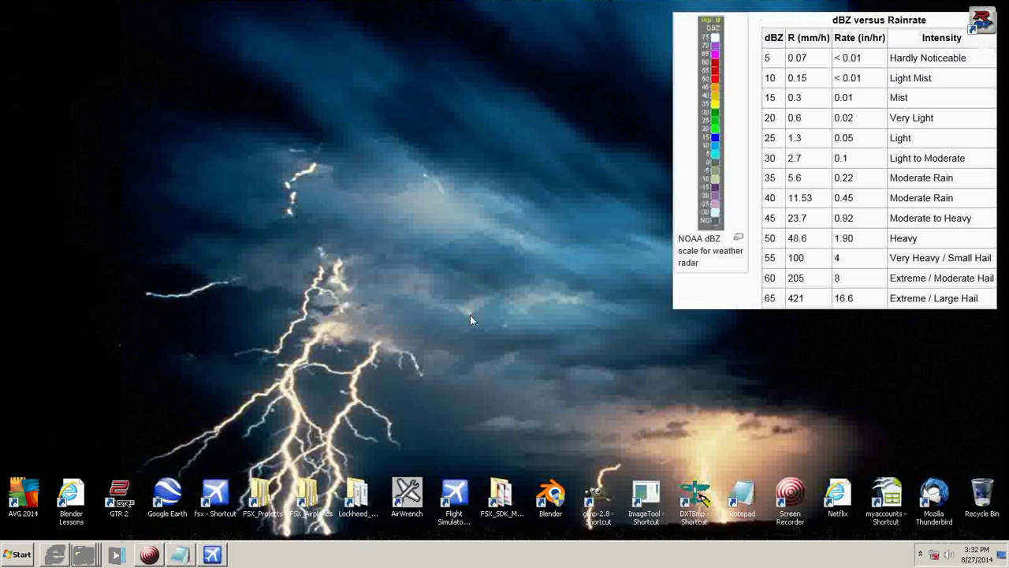
# Step: Put the simulator's testPlane1 folder window away and go up from MDL to the project's testPlane1 folder
pyautogui.click(87, 555)
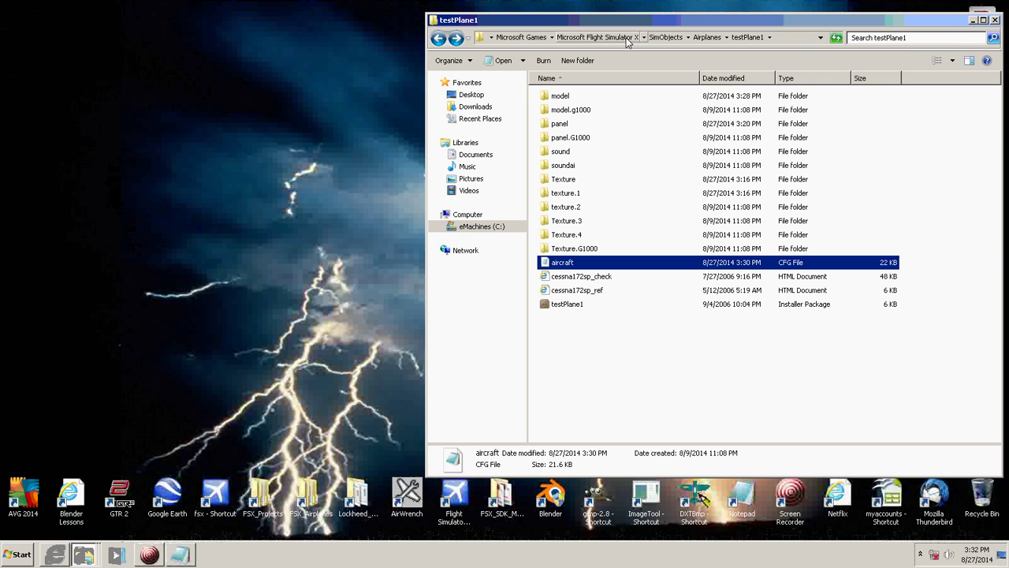
pyautogui.click(973, 20)
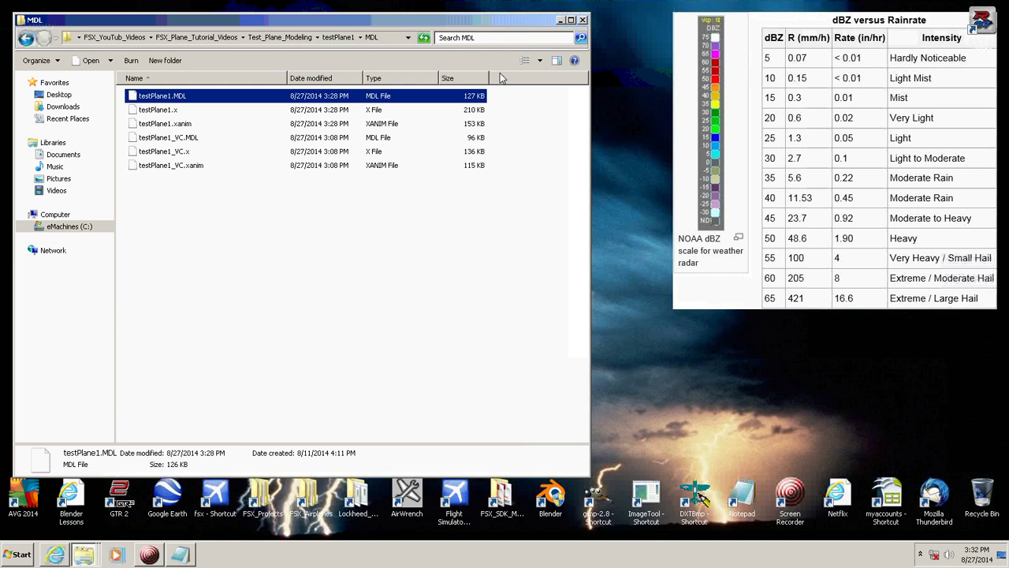
pyautogui.click(337, 38)
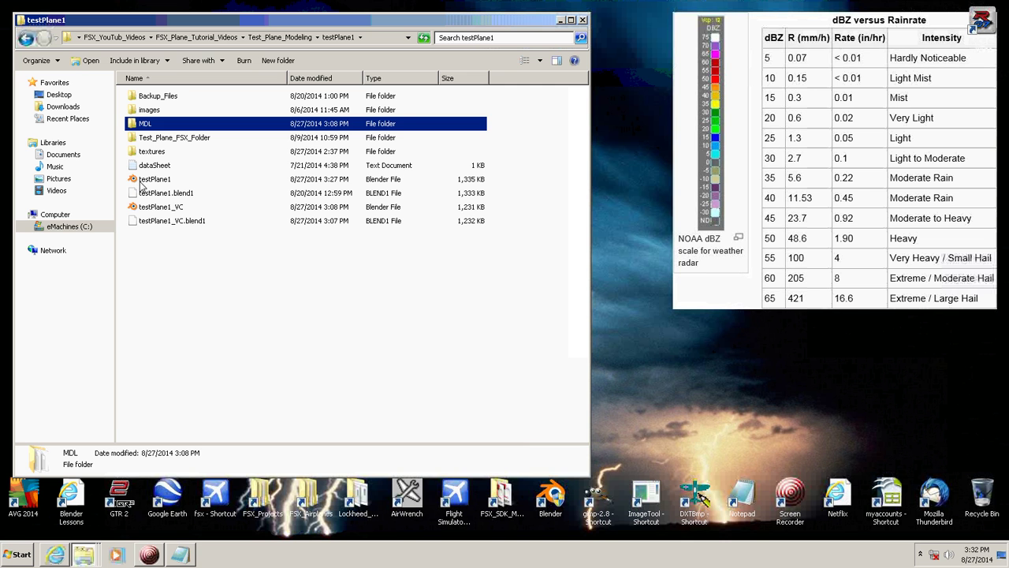
# Step: Copy the Blender files testPlane1 and testPlane1_VC, without testPlane1.blend1, into the Backup_Files folder
pyautogui.click(154, 183)
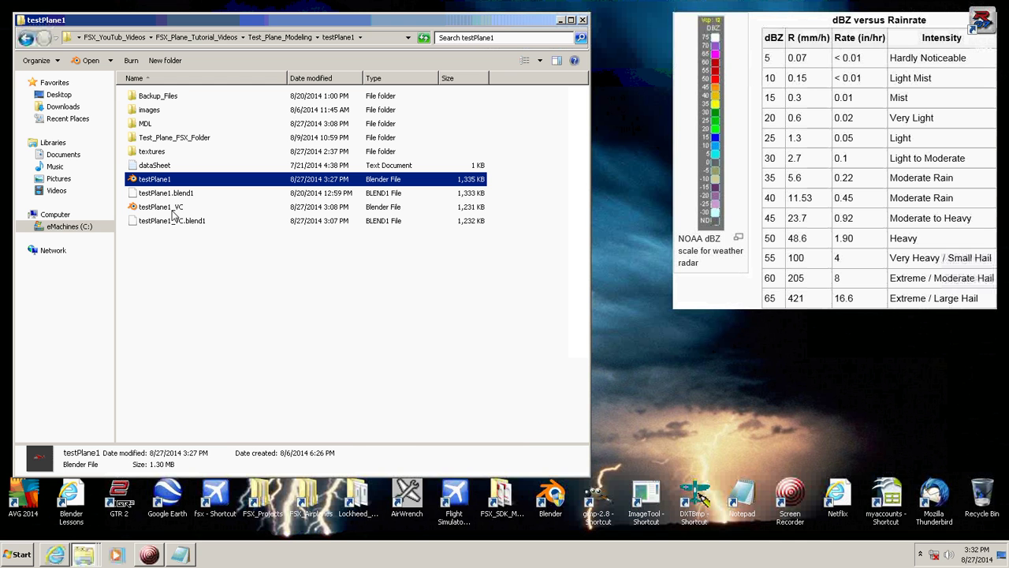
pyautogui.keyDown('shift'); pyautogui.click(162, 208); pyautogui.keyUp('shift')
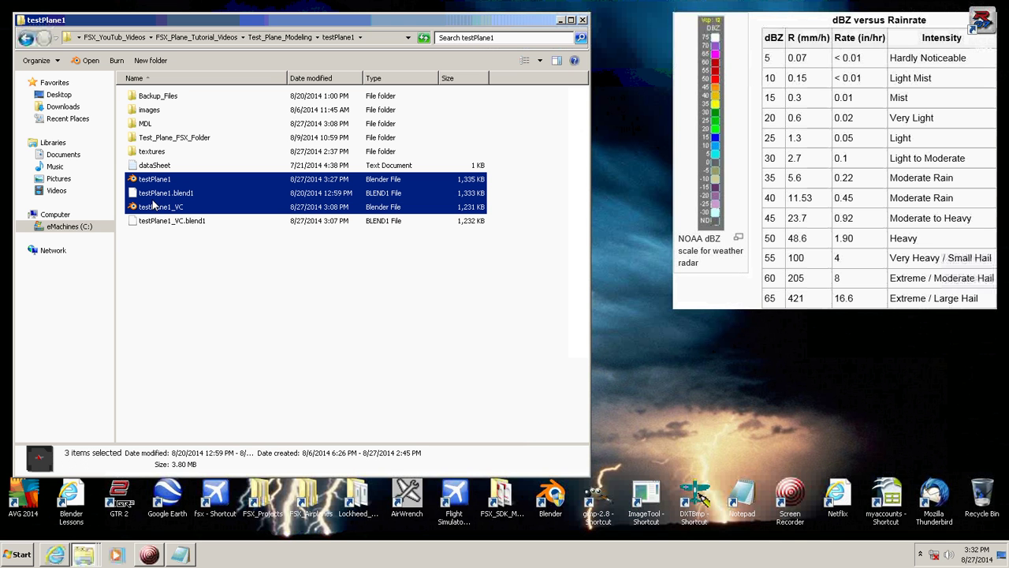
pyautogui.keyDown('ctrl'); pyautogui.click(134, 194); pyautogui.keyUp('ctrl')
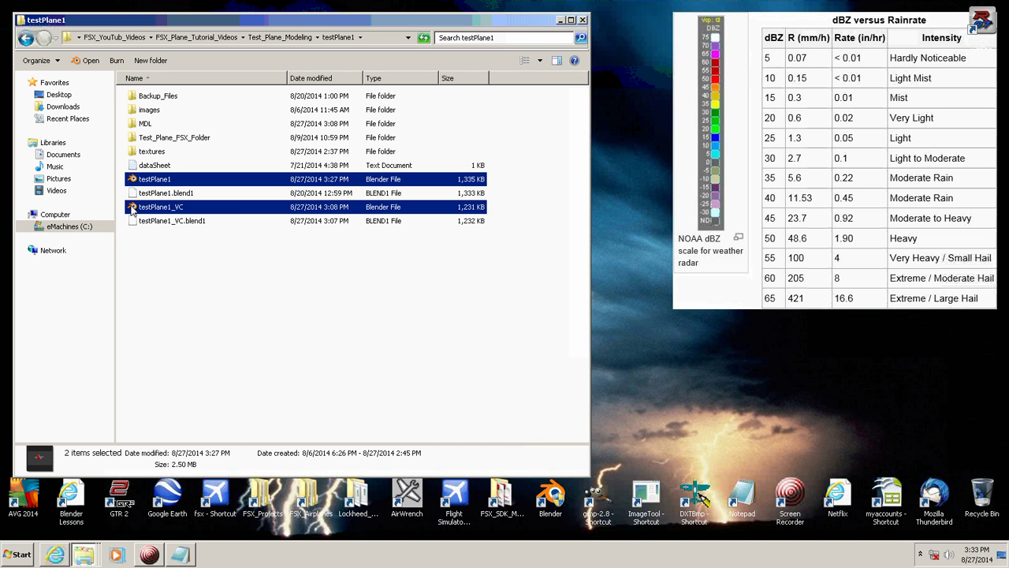
pyautogui.rightClick(132, 206)
pyautogui.click(156, 278)
pyautogui.doubleClick(140, 98)
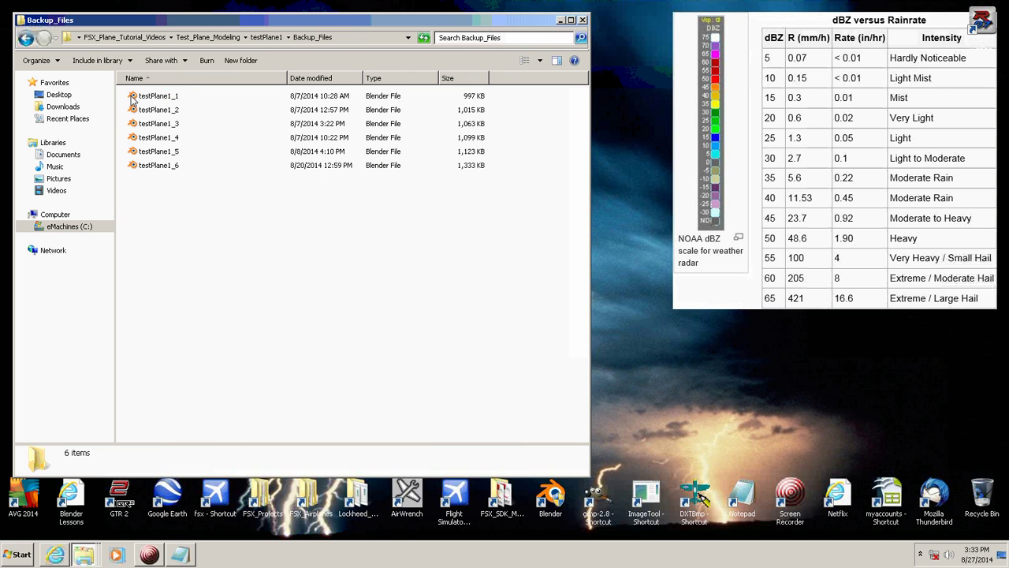
pyautogui.rightClick(191, 226)
pyautogui.click(225, 291)
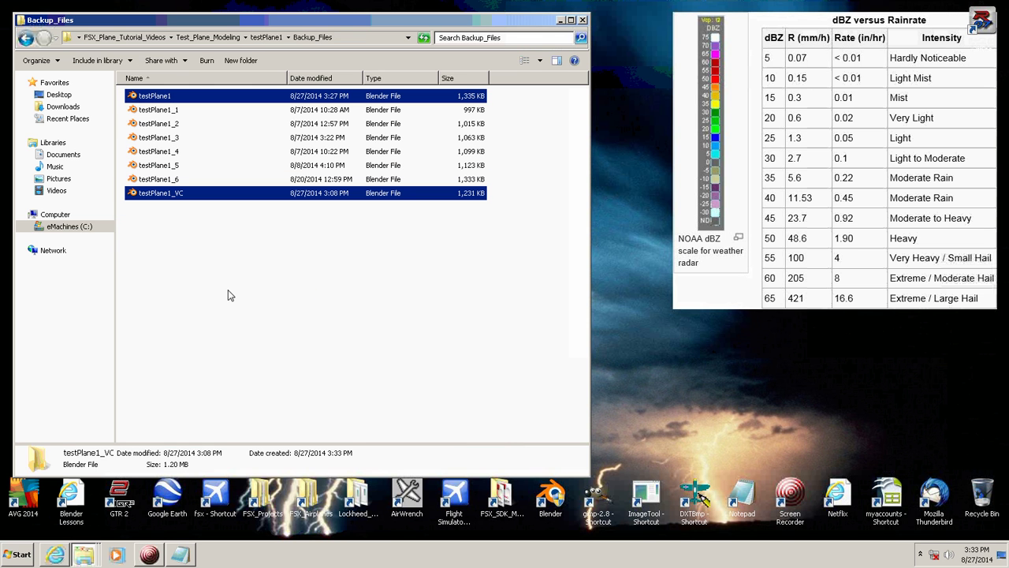
# Step: Rename the copied testPlane1_VC file in Backup_Files as testPlane1_VC_1
pyautogui.click(189, 196)
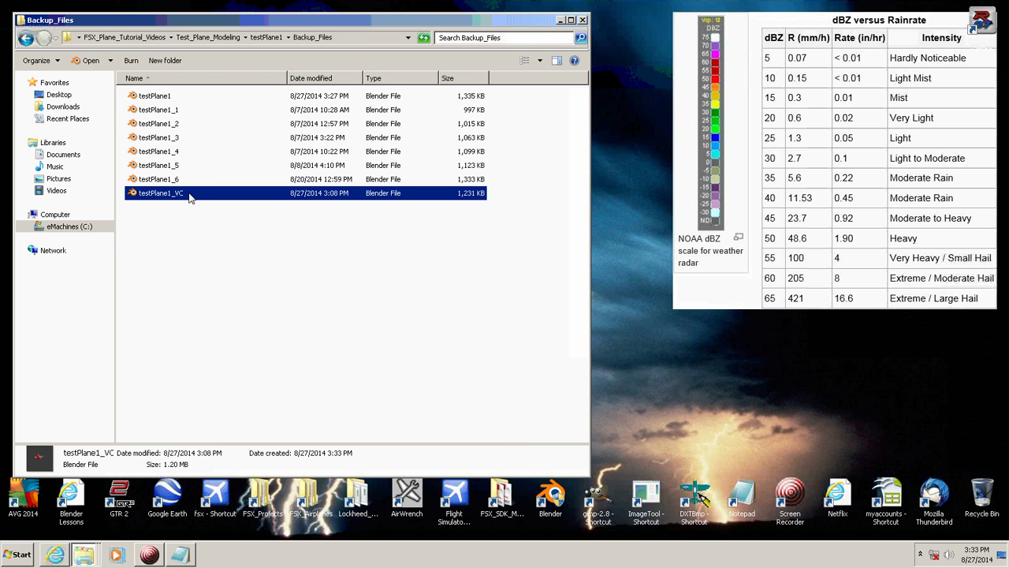
pyautogui.click(188, 196)
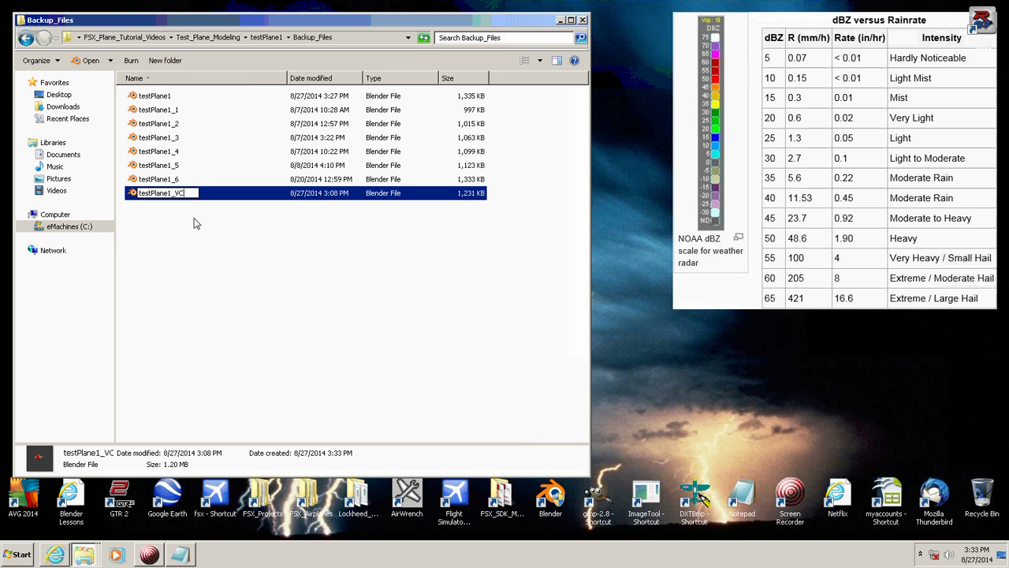
pyautogui.write('+')
pyautogui.press('BackSpace')
pyautogui.write('_1')
pyautogui.press('Return')
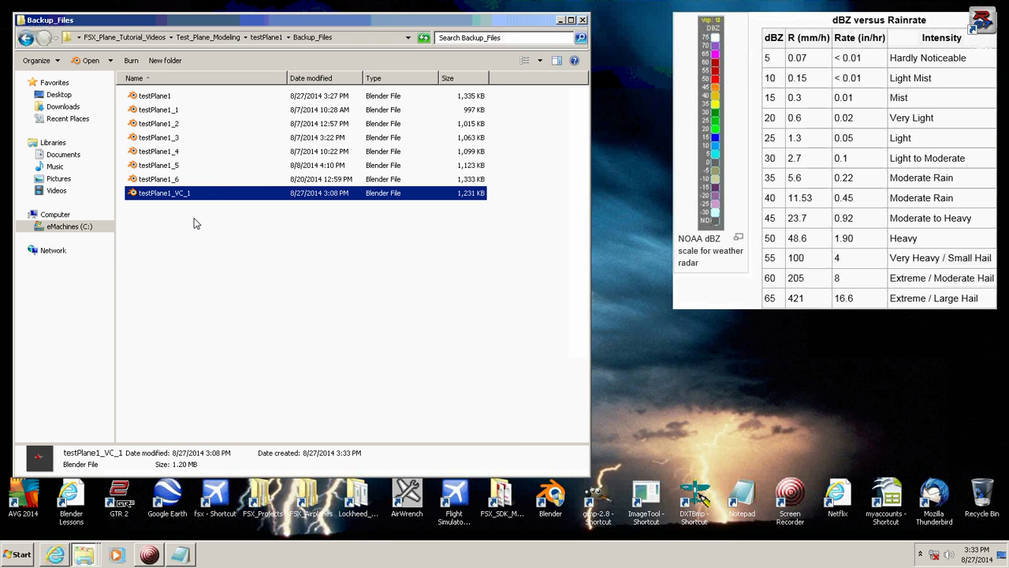
# Step: Rename the copied testPlane1 file in Backup_Files as testPlane1_7
pyautogui.click(167, 98)
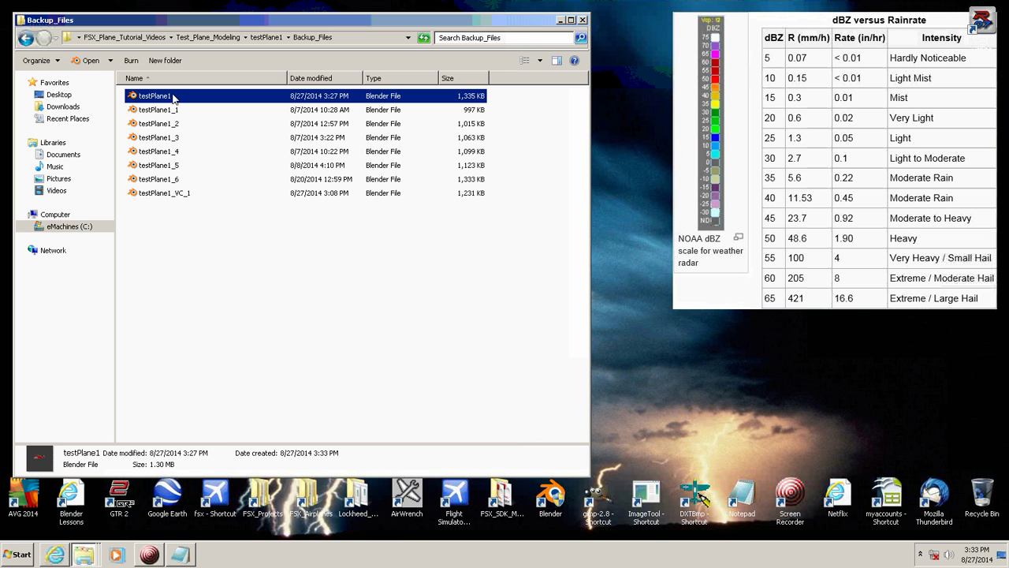
pyautogui.click(174, 98)
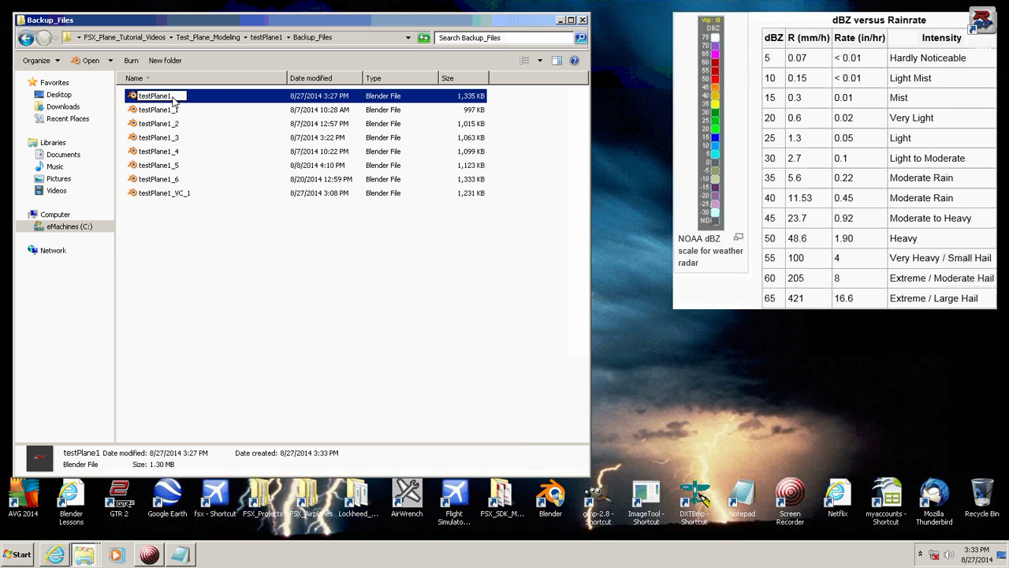
pyautogui.write('_7')
pyautogui.press('Return')
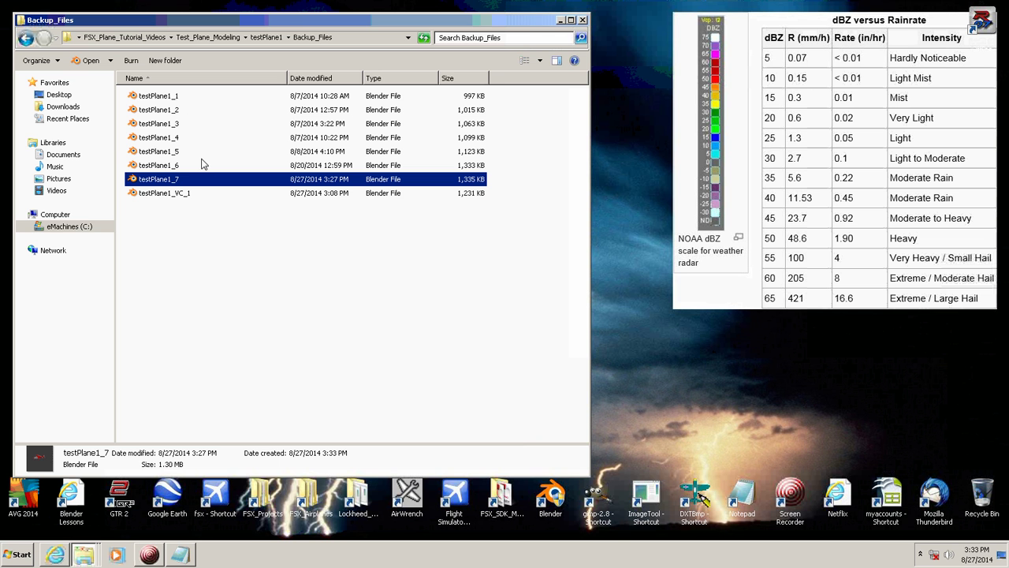